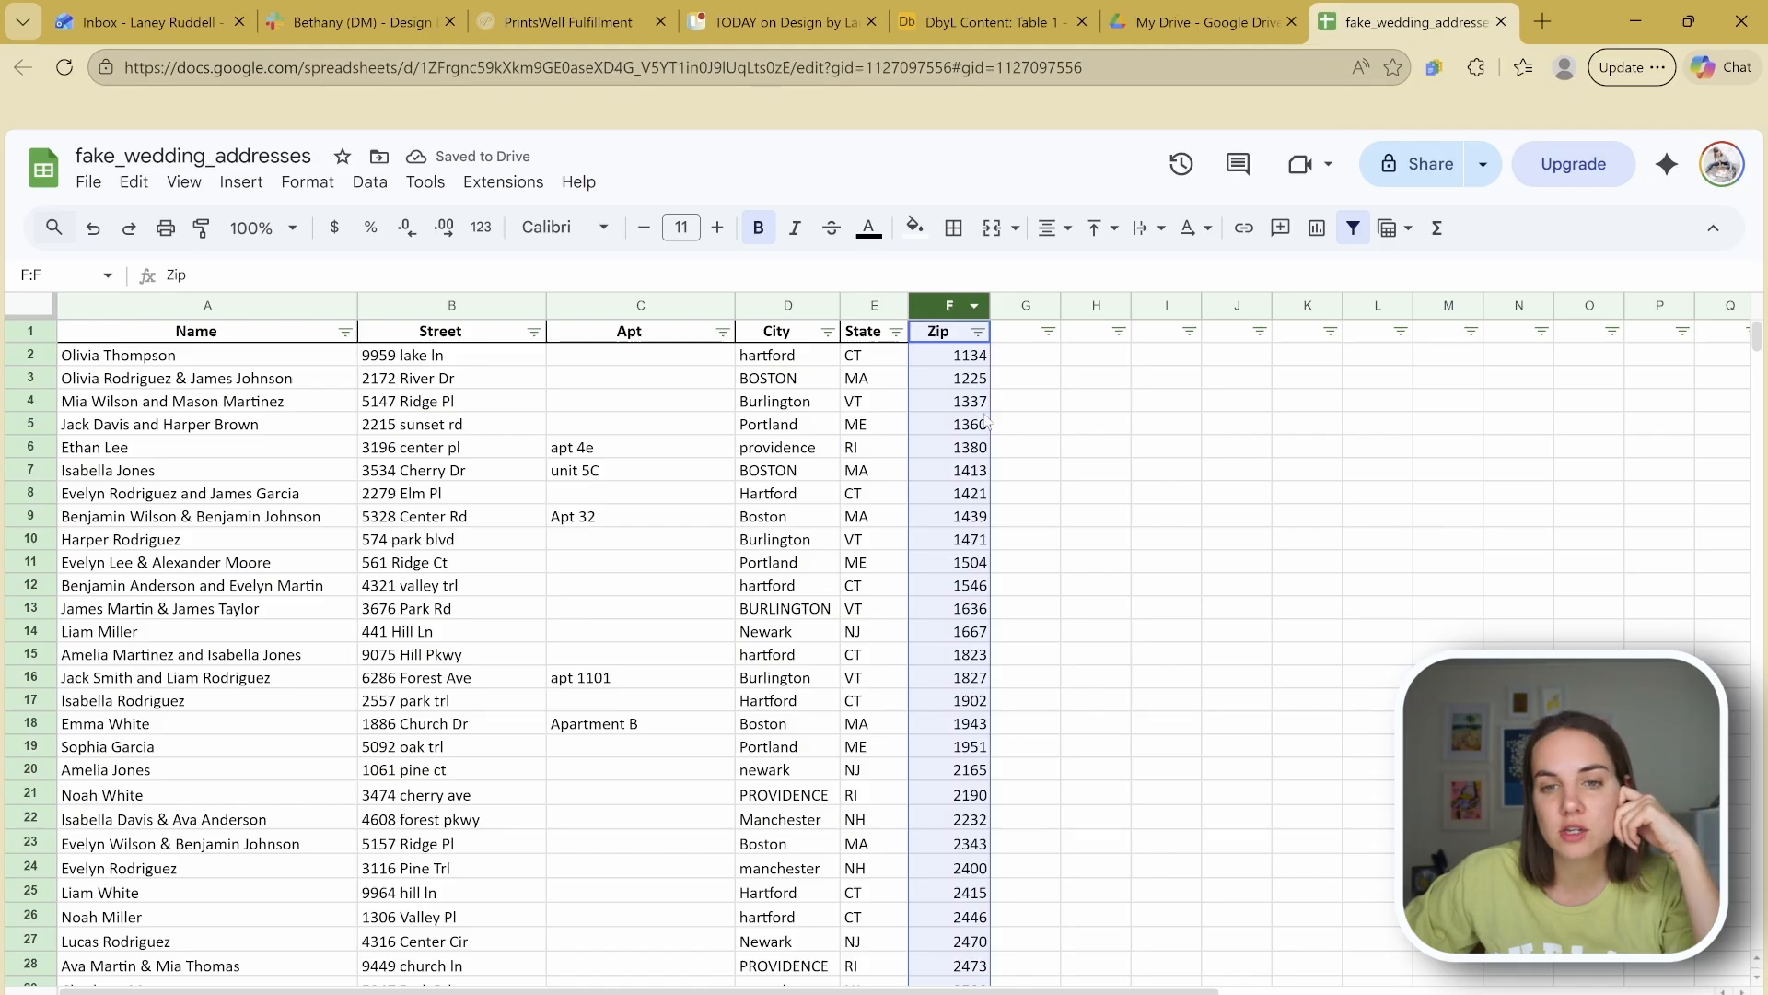
Step: Try adding a leading zero to the first zip code, then undo it
double_click(954, 355)
type("'0")
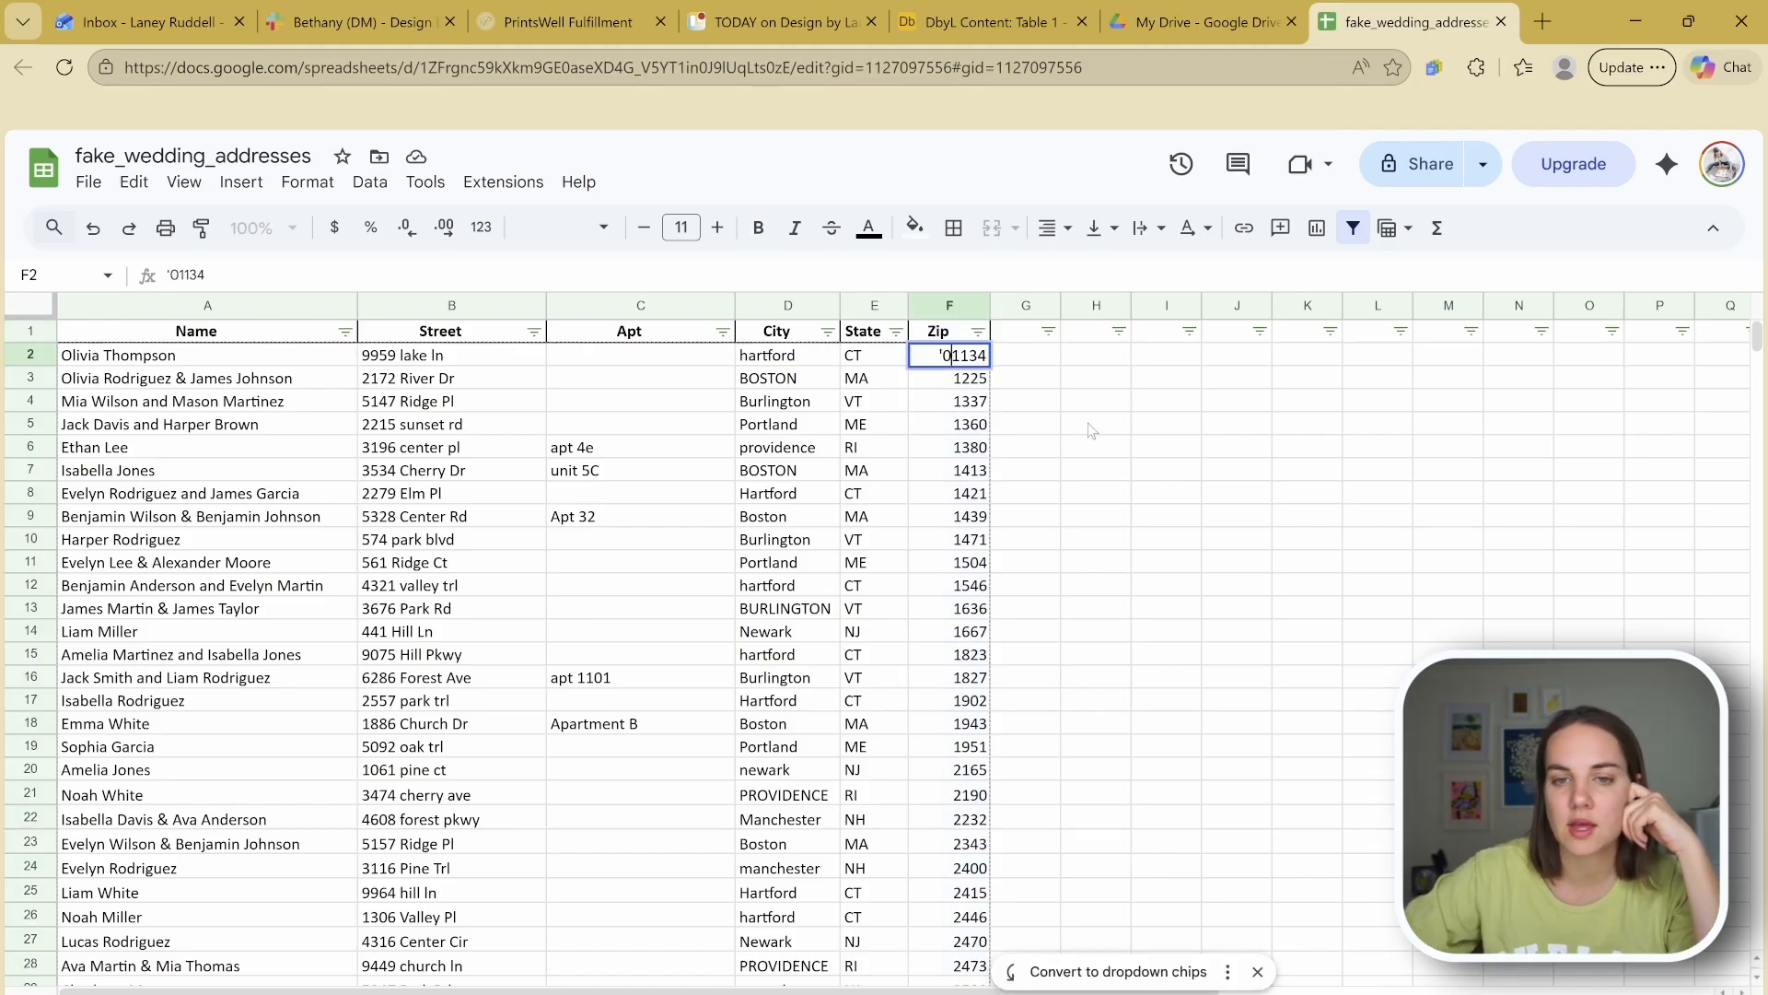
key("Return")
key("ctrl+z")
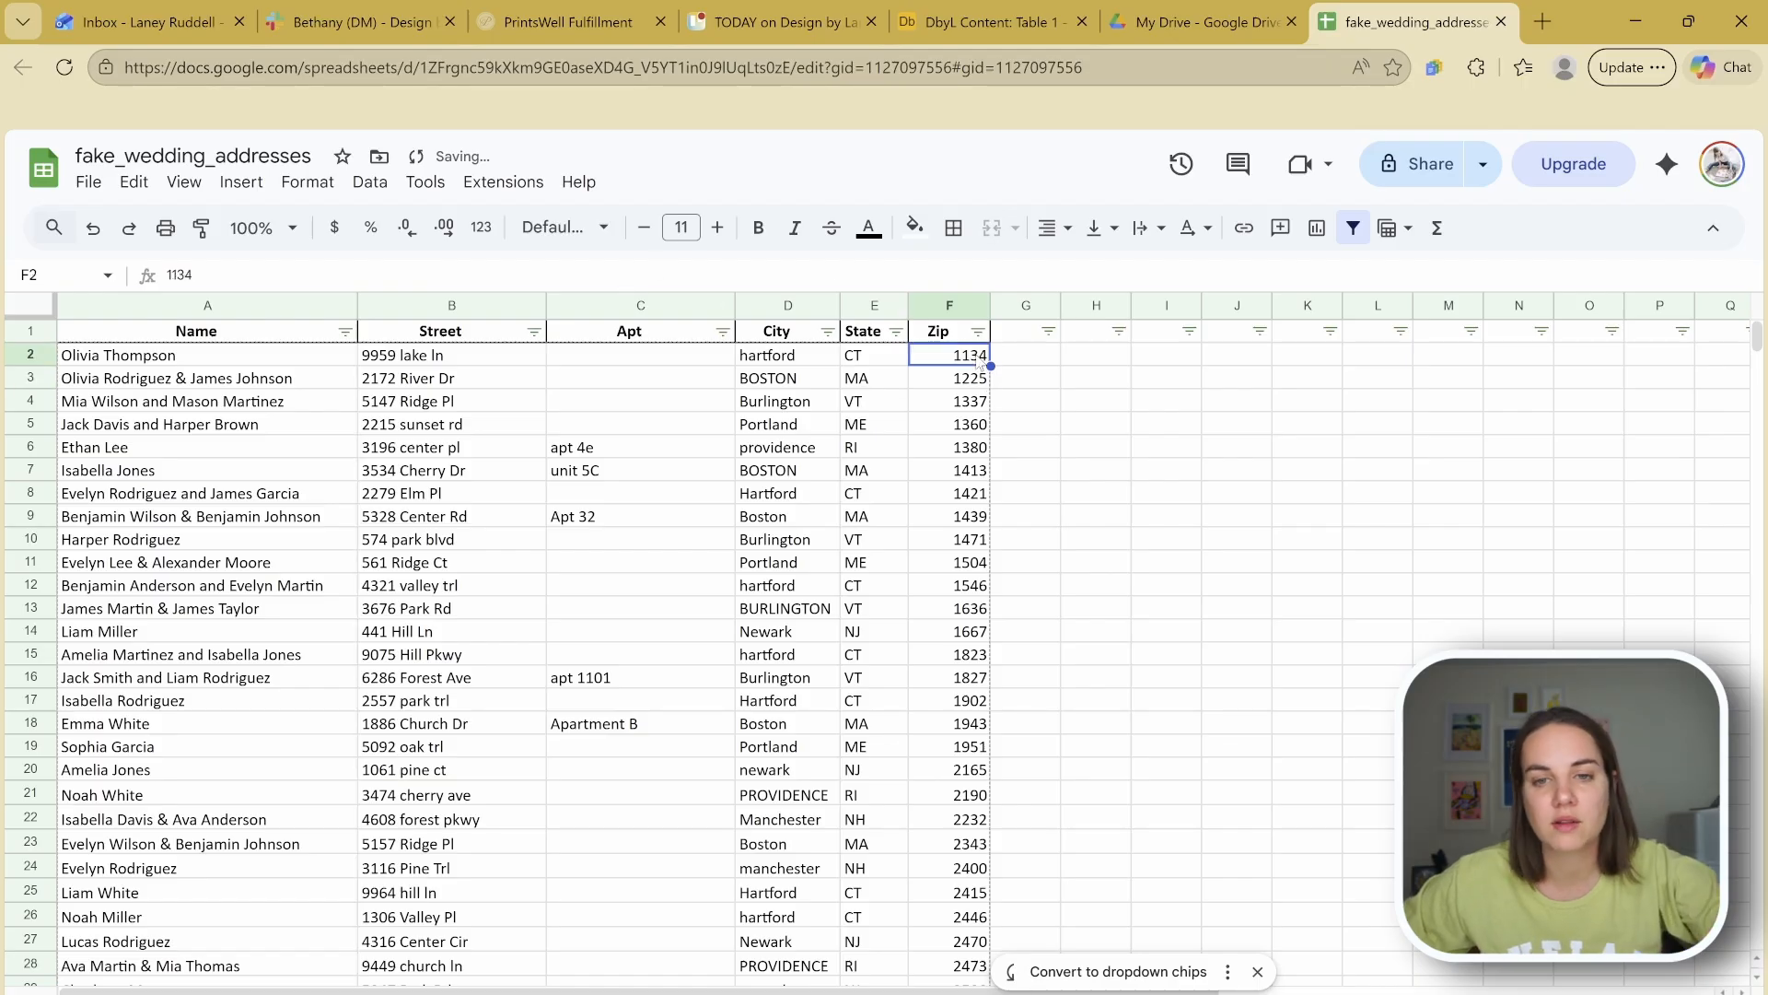
Step: Format the Zip column F as plain text
left_click(950, 305)
left_click(304, 183)
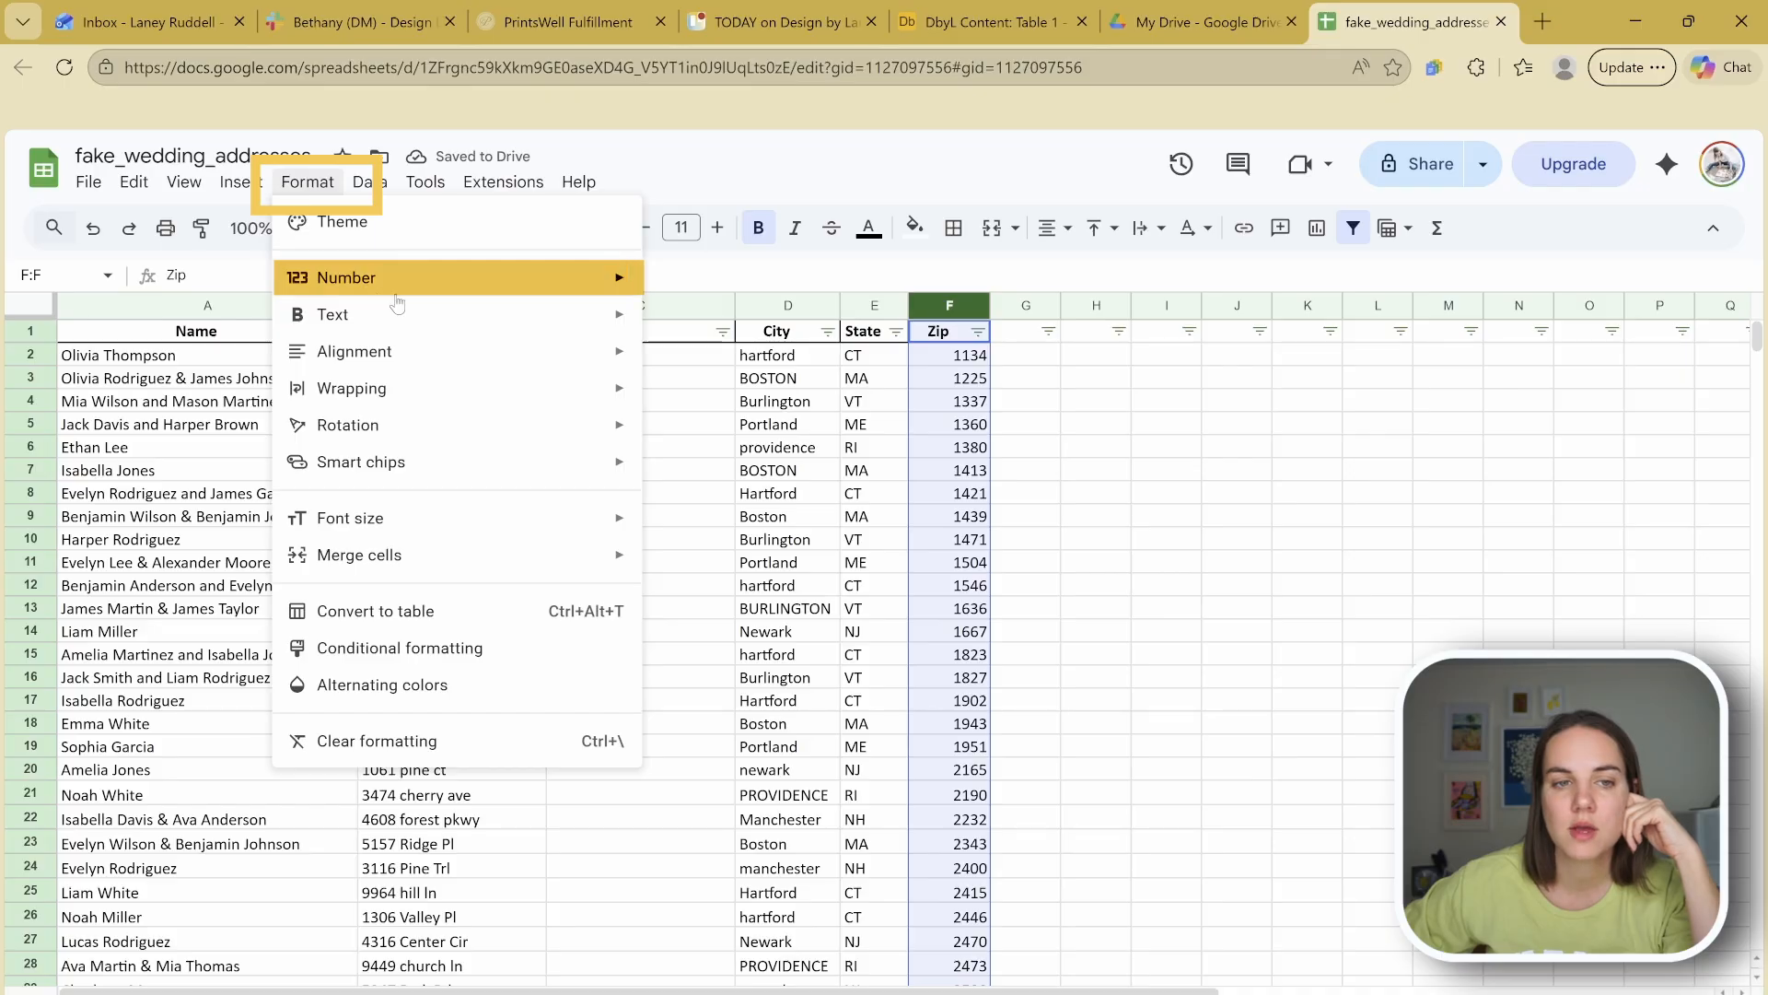
mouse_move(558, 316)
mouse_move(555, 281)
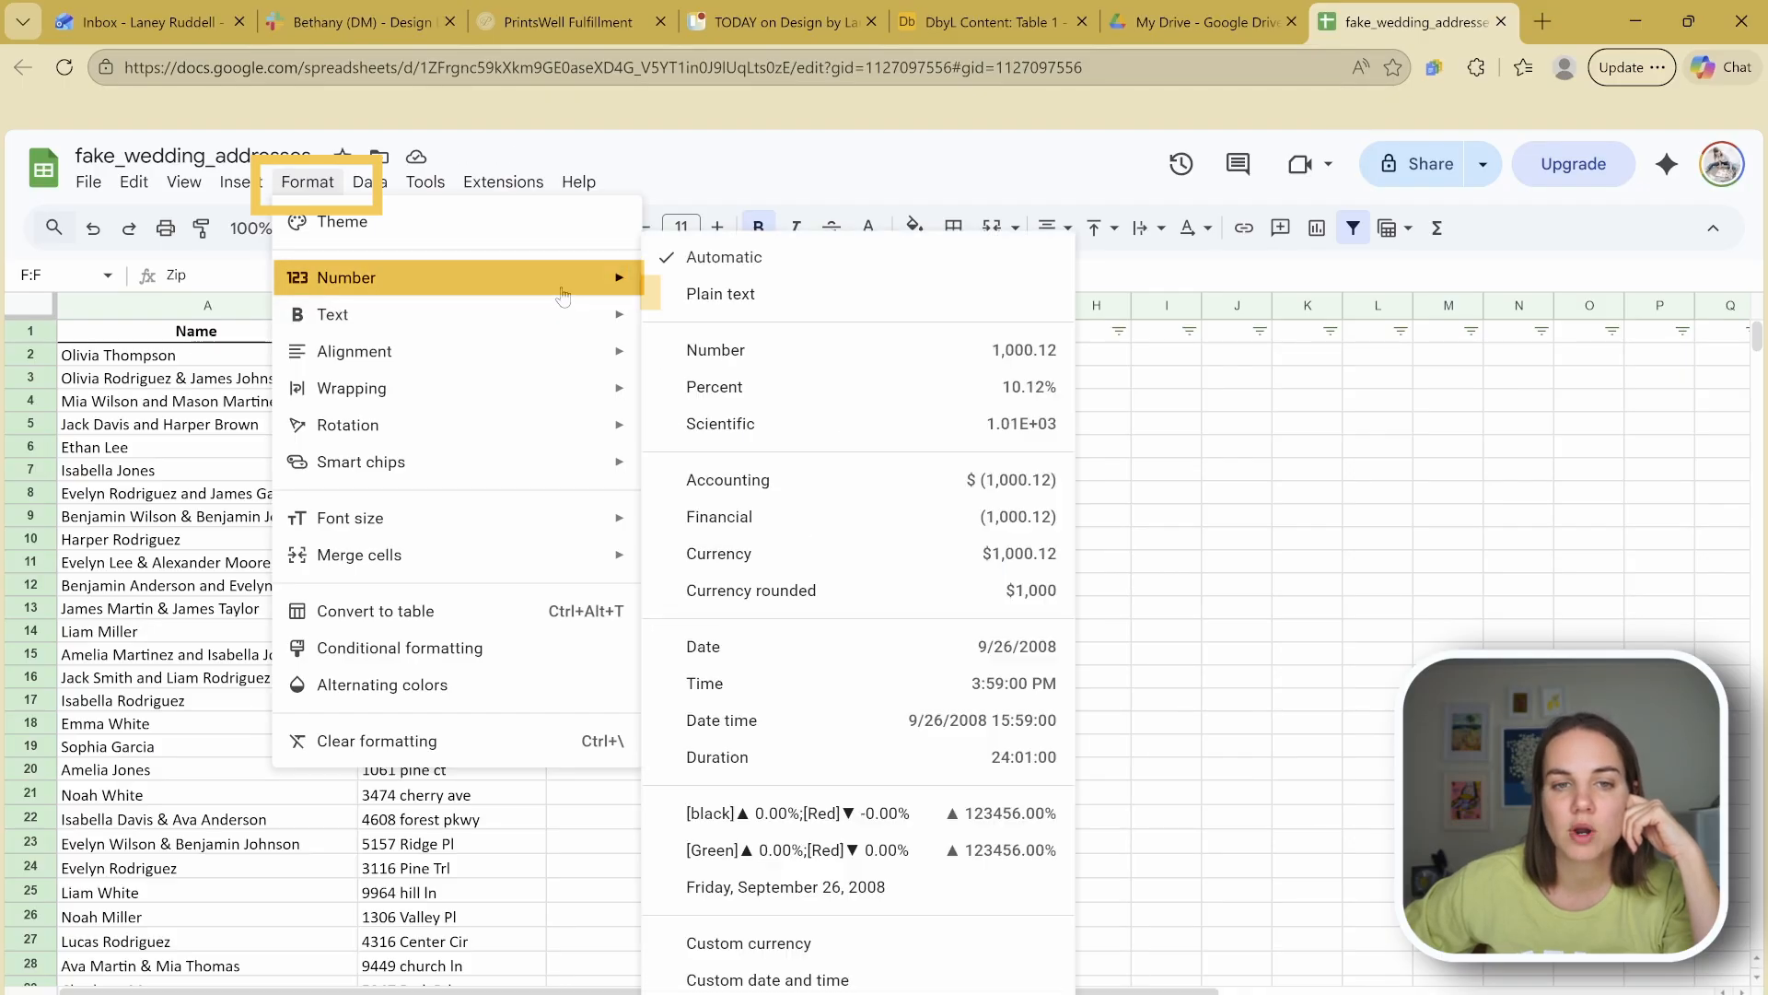
left_click(723, 296)
left_click(1011, 405)
Step: Test entering 01134 as the zip in F2, then undo it
double_click(930, 357)
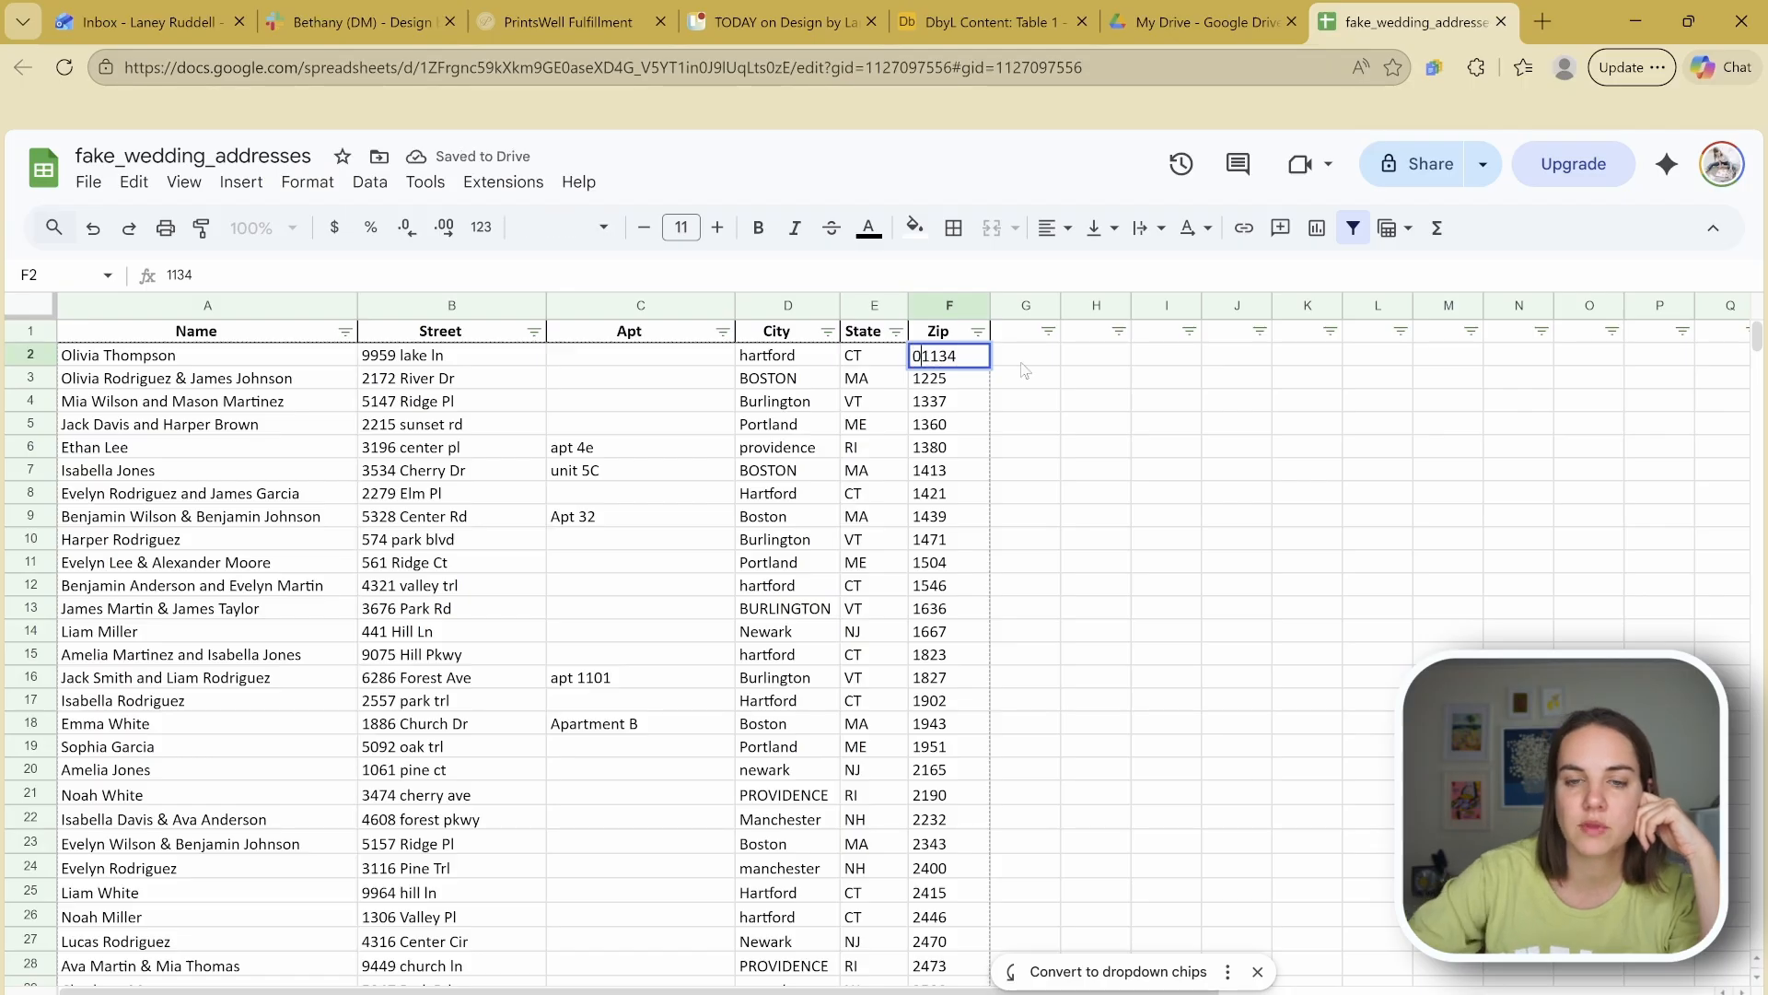
key("Return")
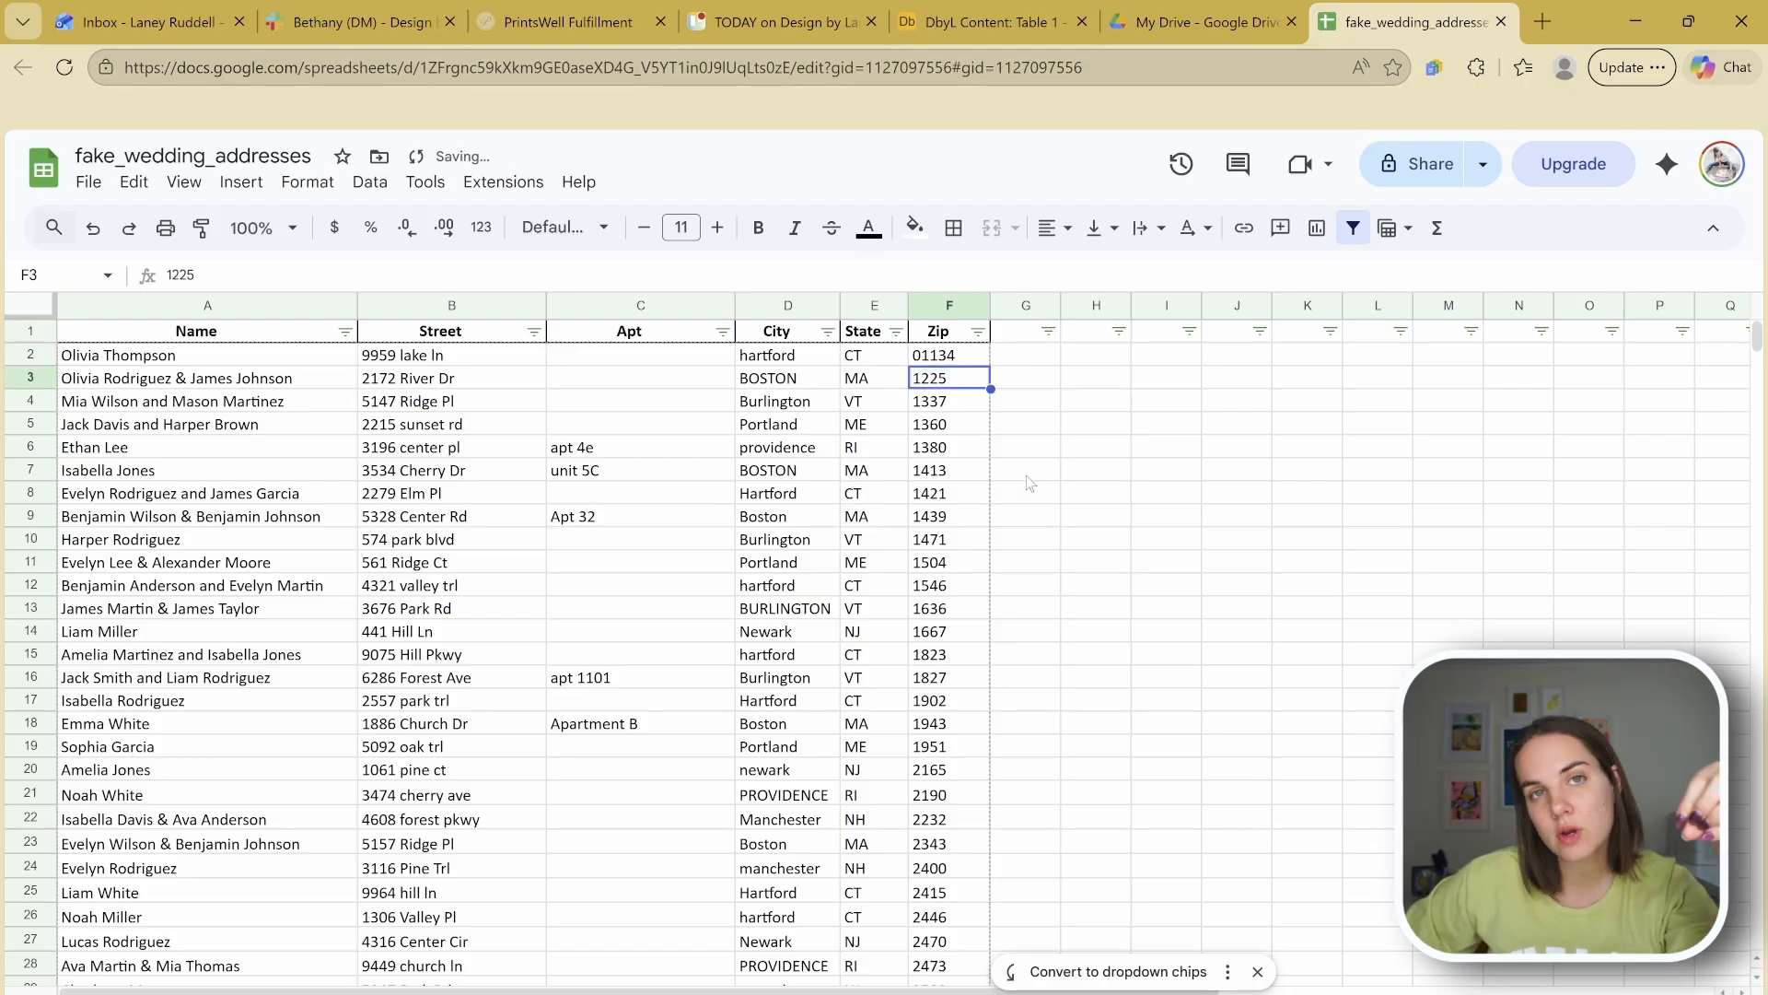
scroll(1066, 532, "down", 20)
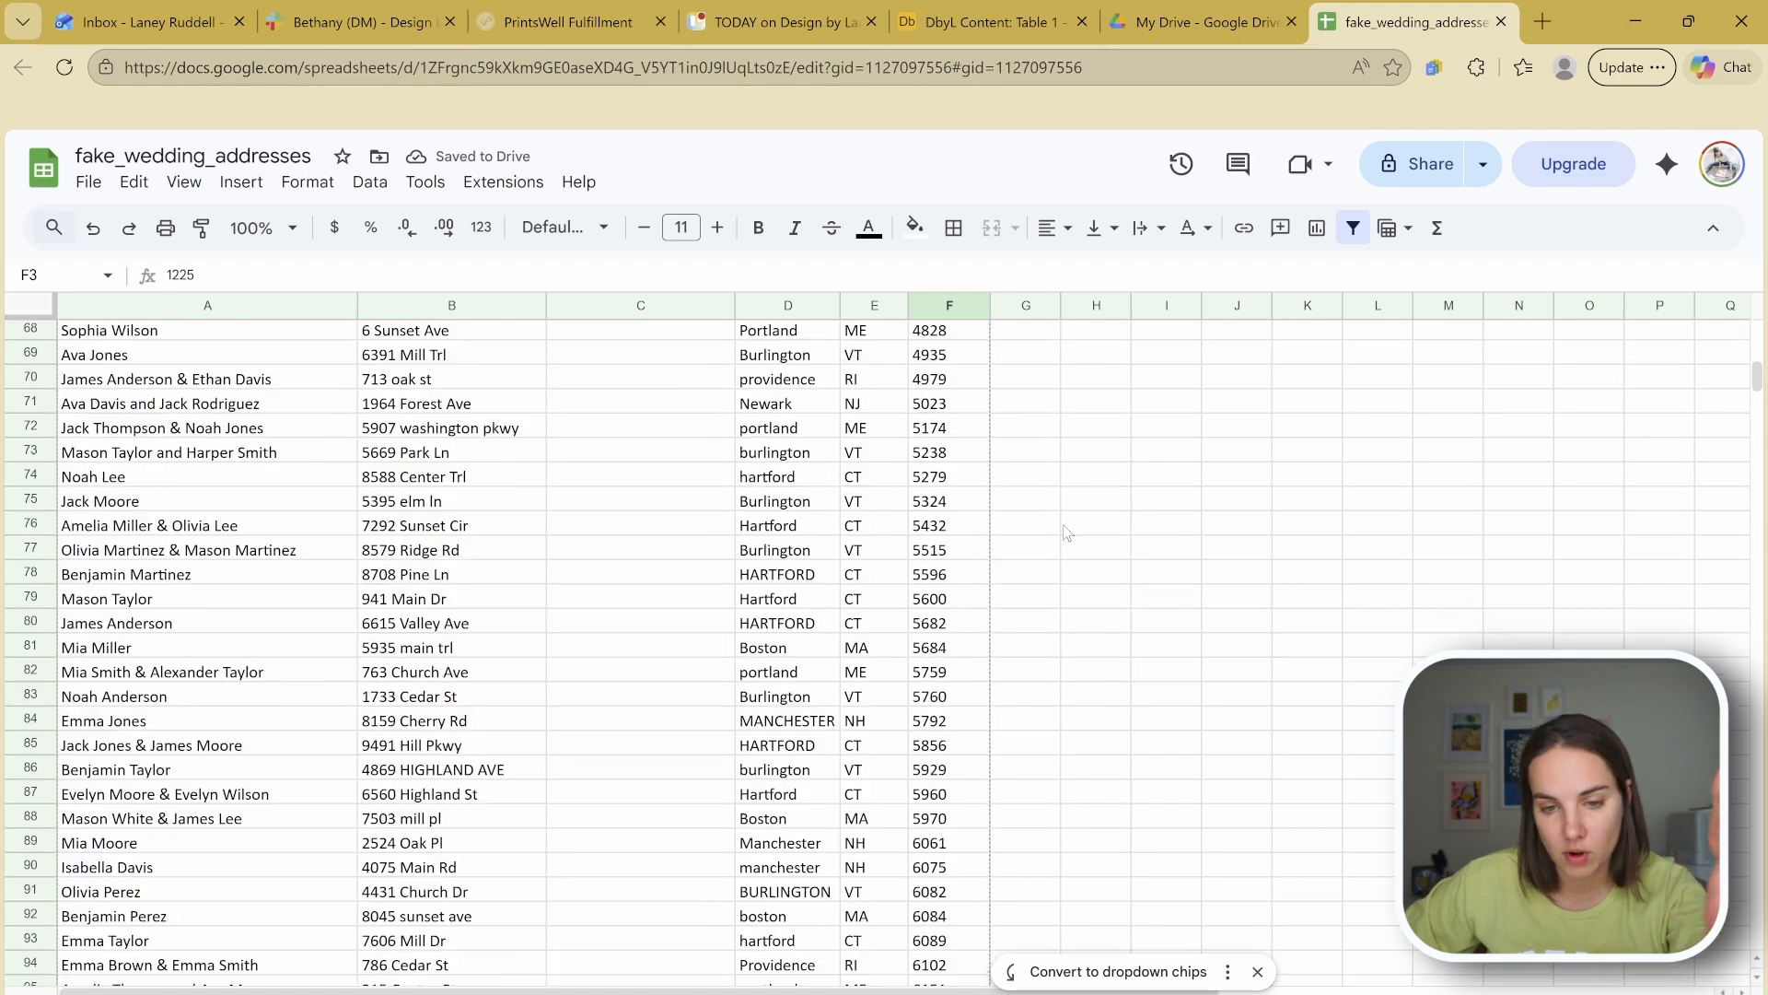
scroll(1066, 532, "up", 20)
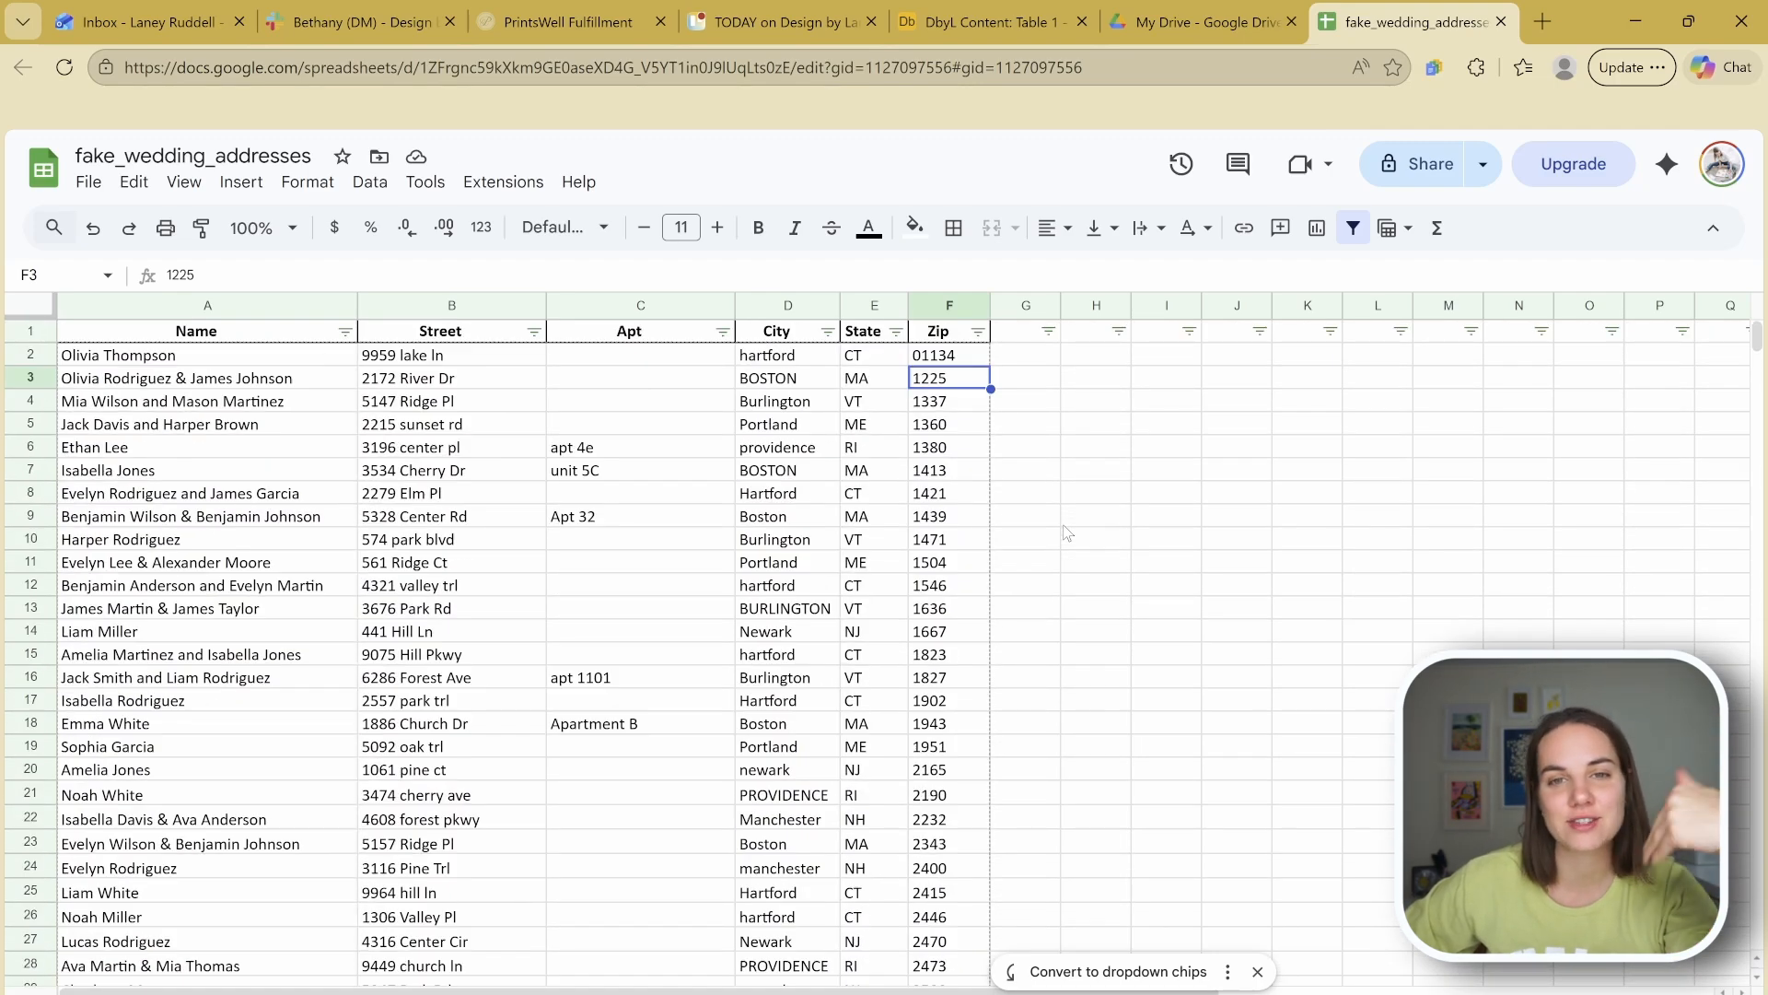
key("ctrl+z")
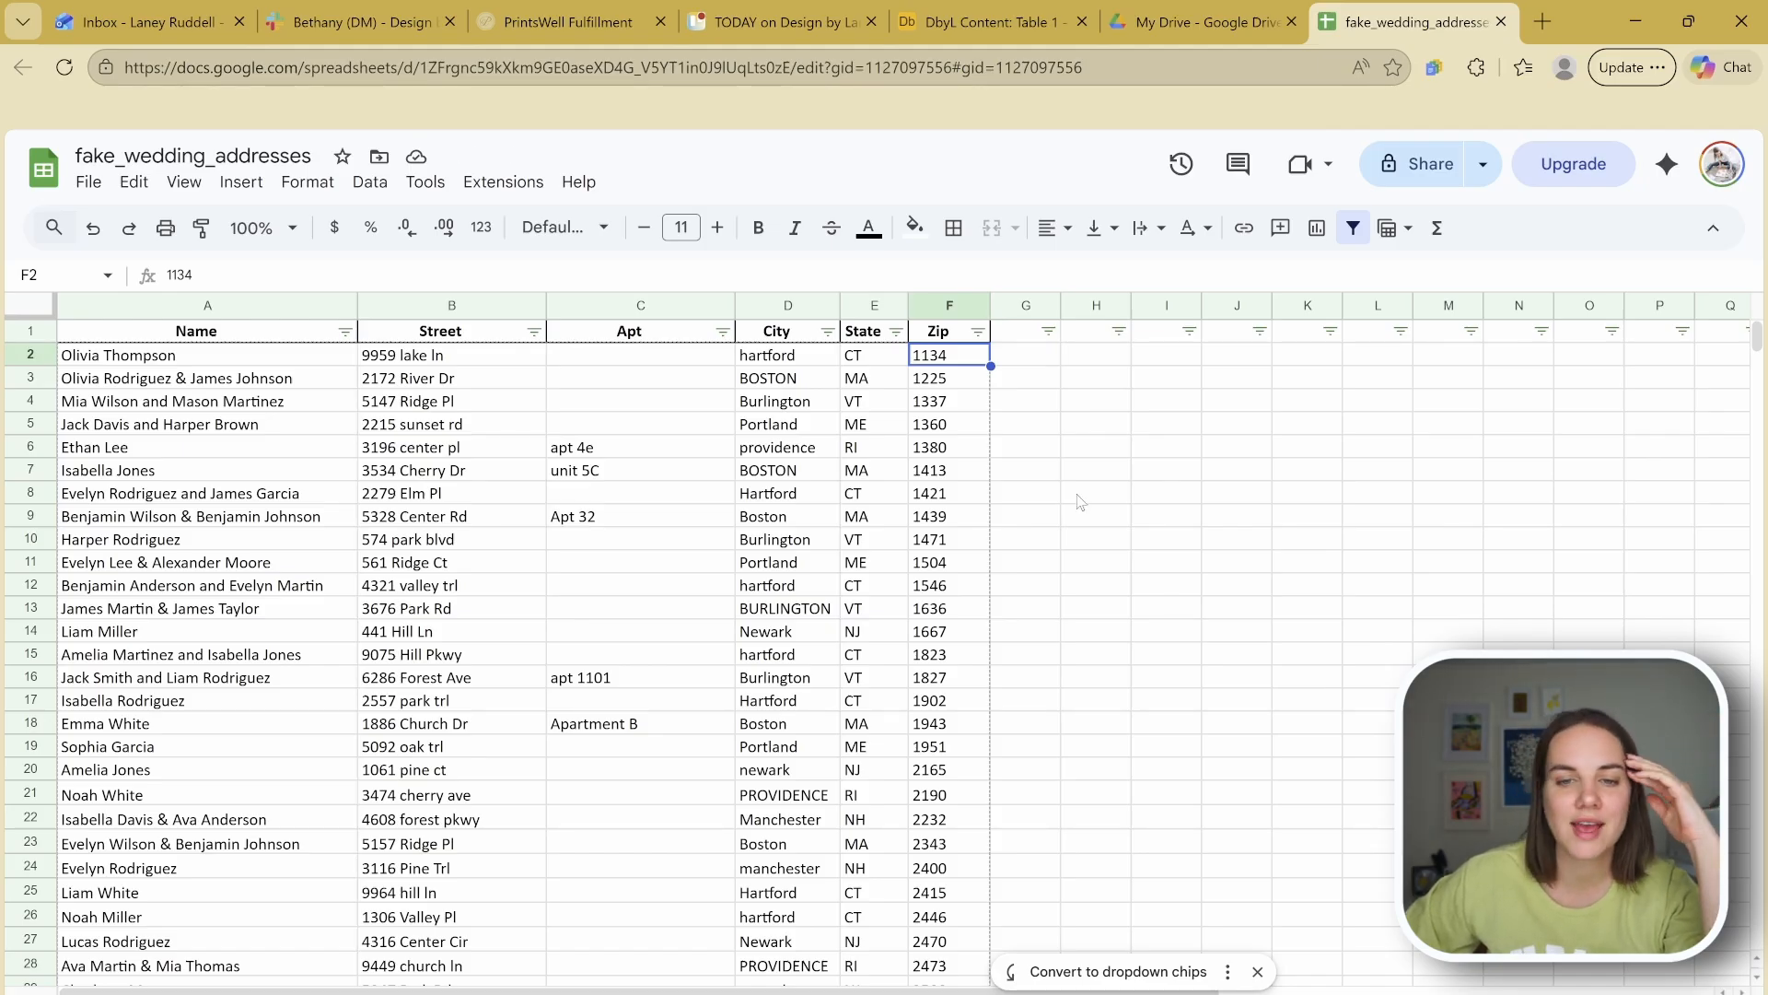
Step: Recheck column F's formatting options, then begin editing F2 at the front of its zip
left_click(955, 306)
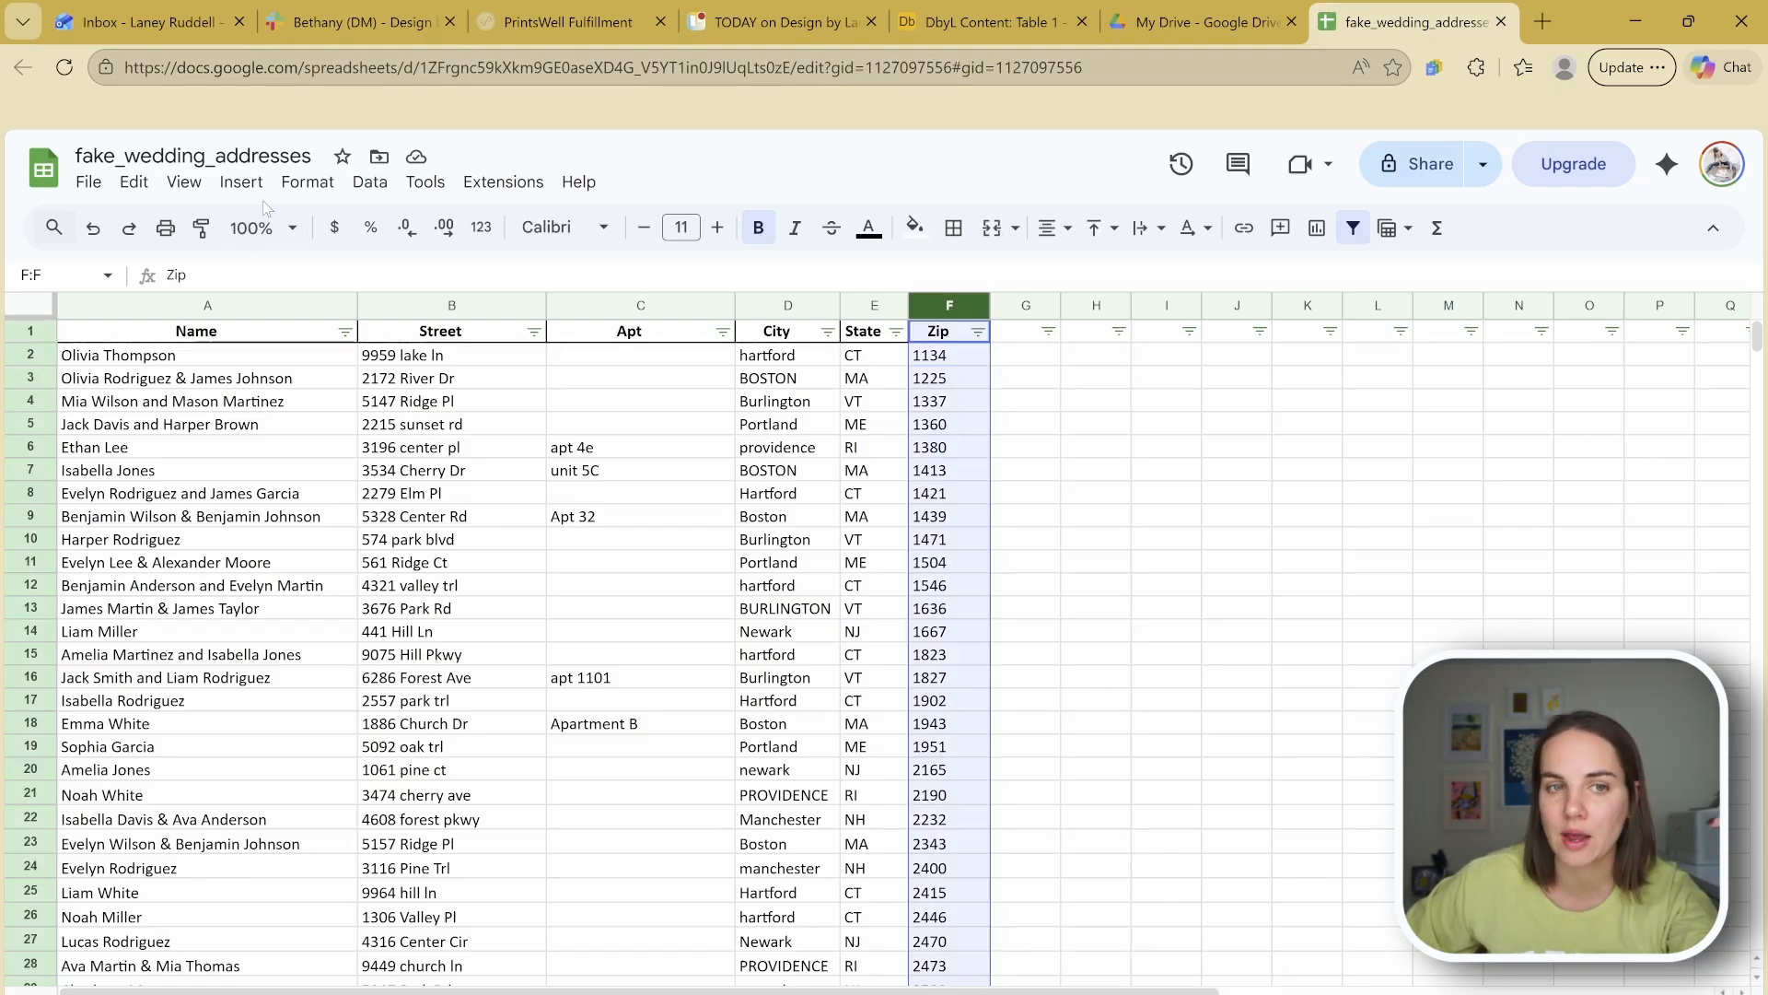
left_click(307, 181)
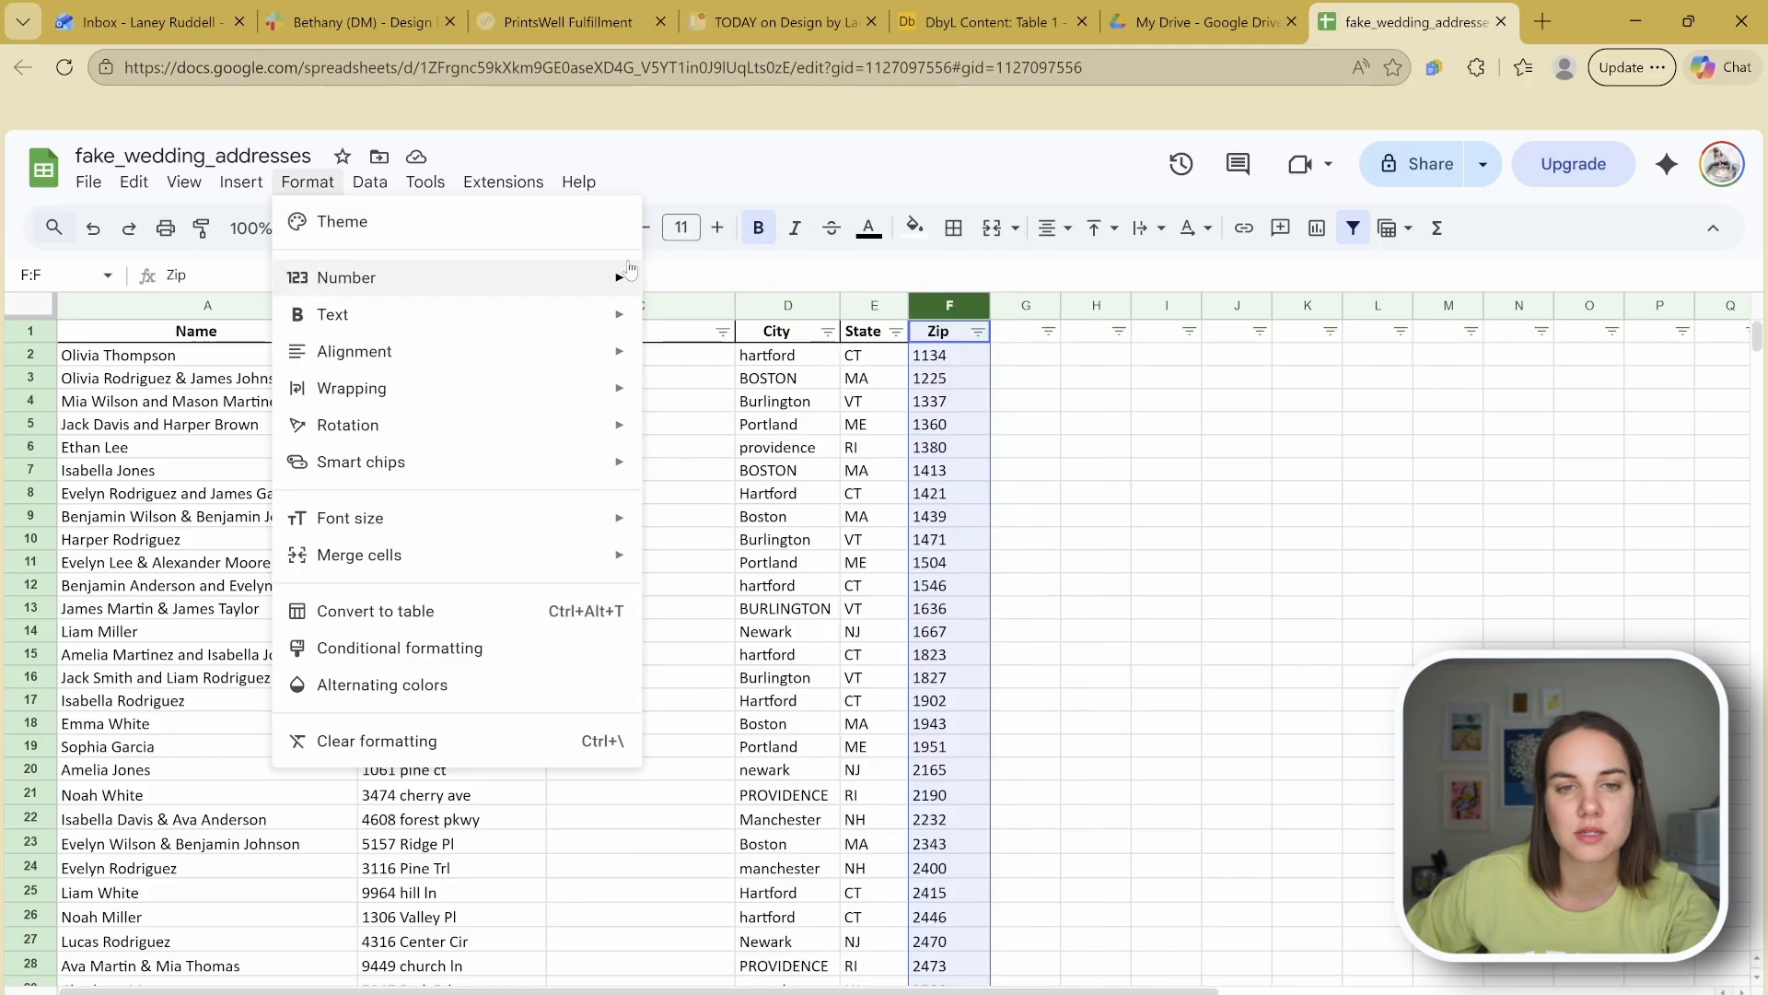
left_click(1074, 428)
left_click(977, 364)
left_click(913, 360)
Step: Finish entering 01134 as the zip in F2
type("0")
key("Return")
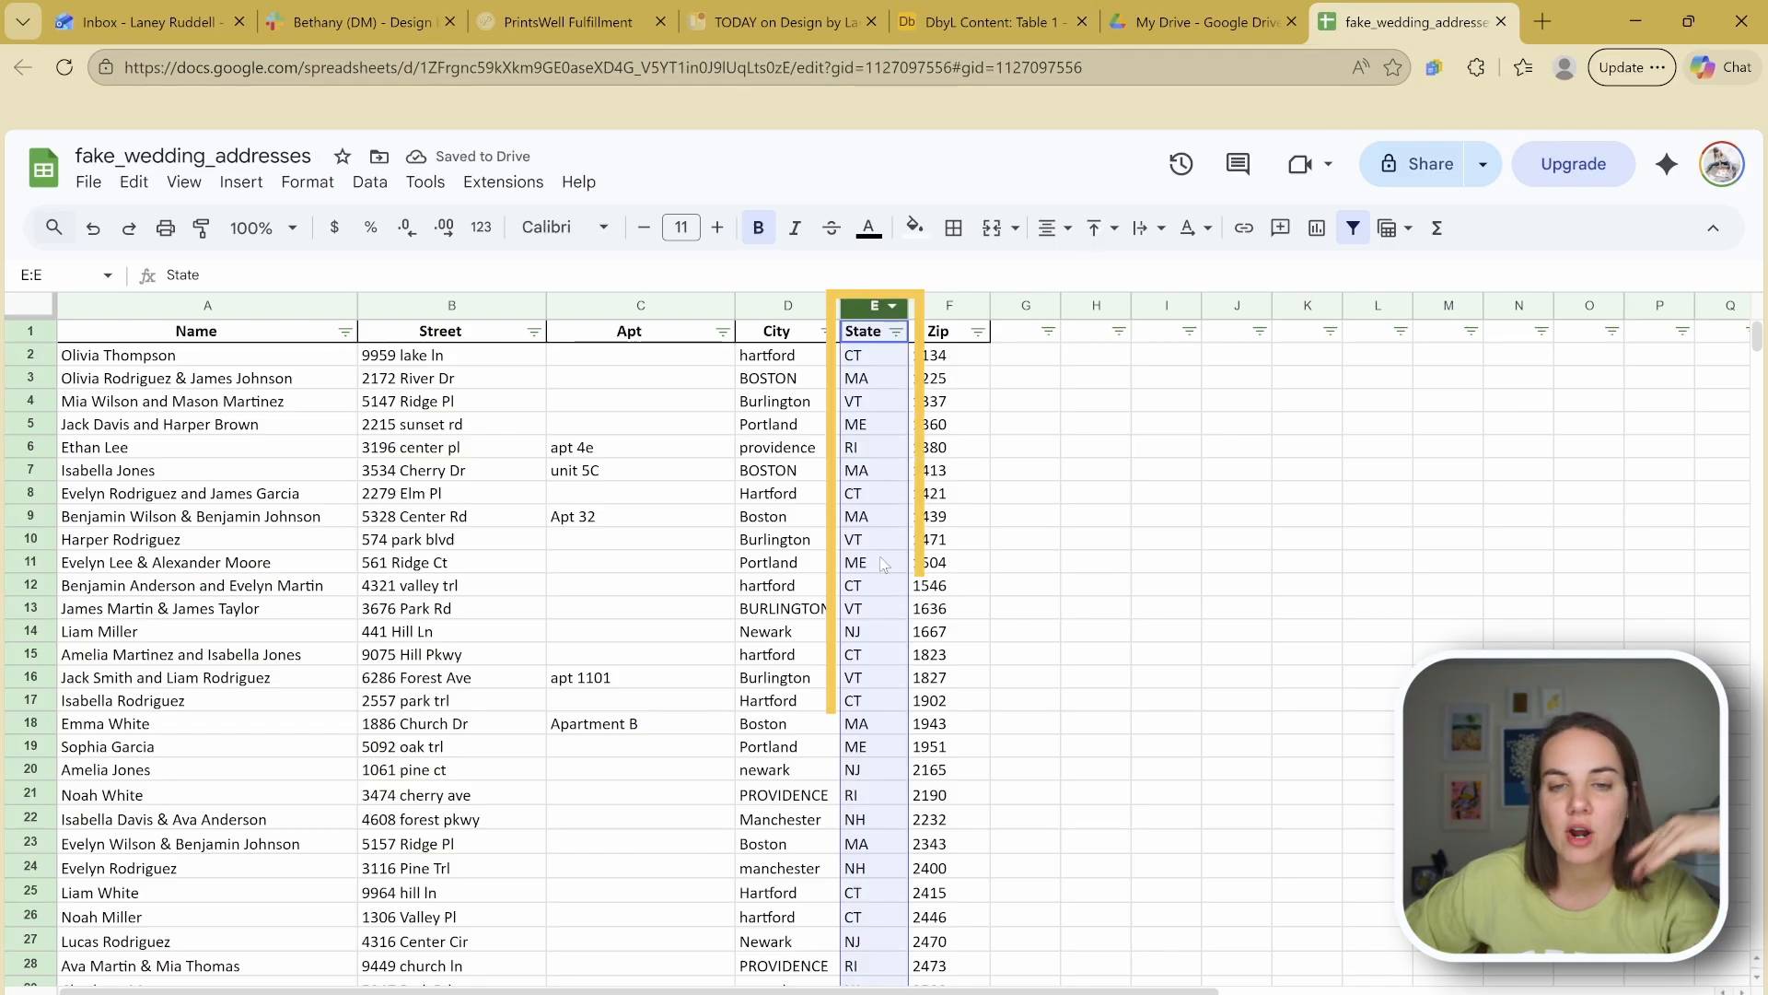
left_click(1020, 518)
scroll(1018, 527, "down", 5)
scroll(1019, 528, "up", 5)
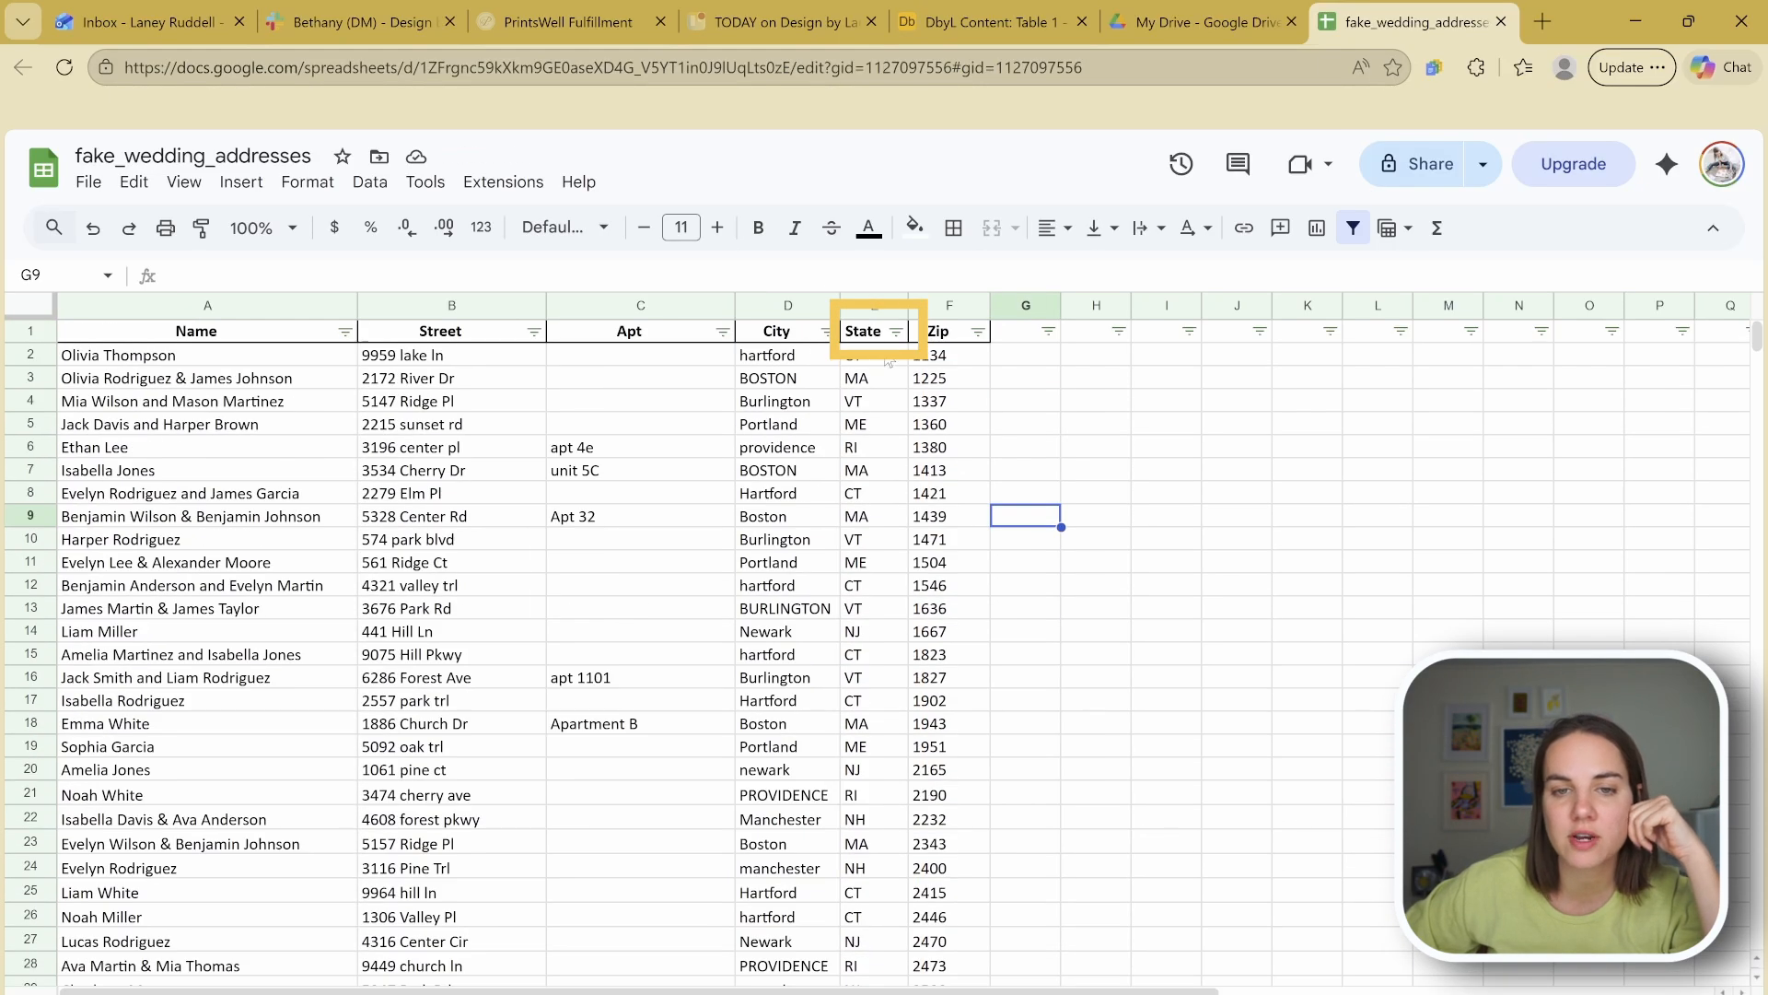
Step: Sort the rows A to Z by State and widen the State column
left_click(896, 331)
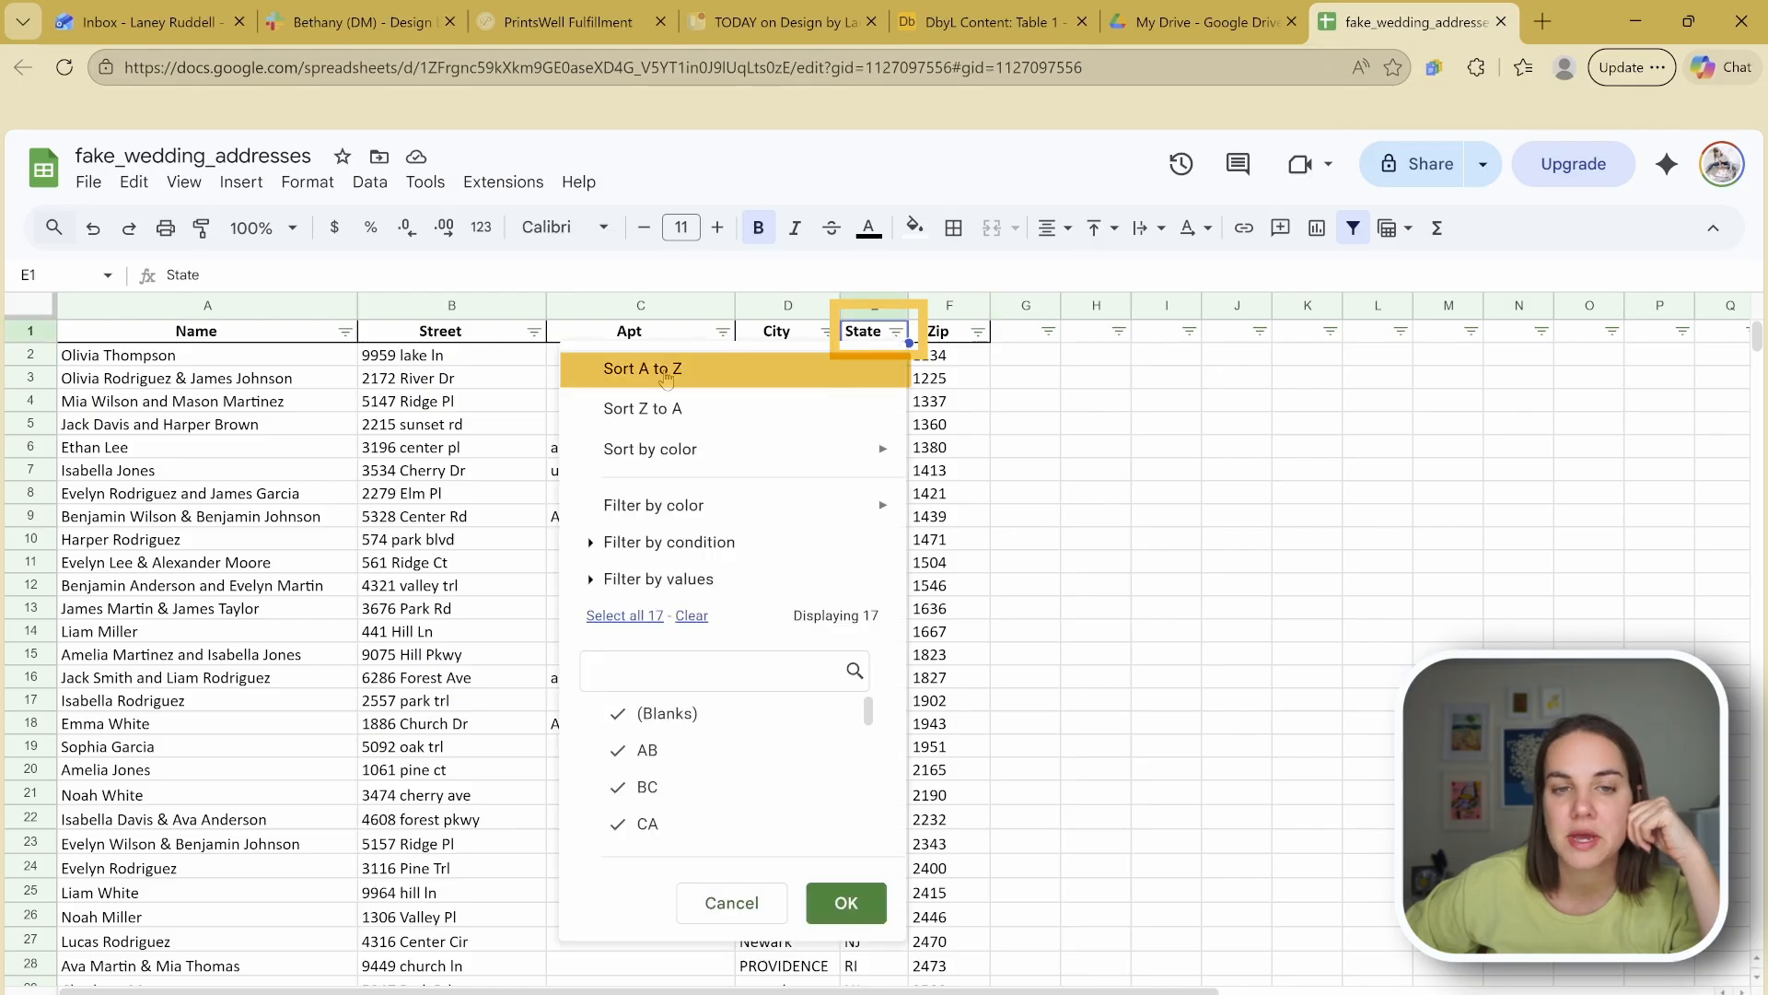
left_click(643, 369)
left_click_drag(911, 304, 1016, 304)
left_click(890, 416)
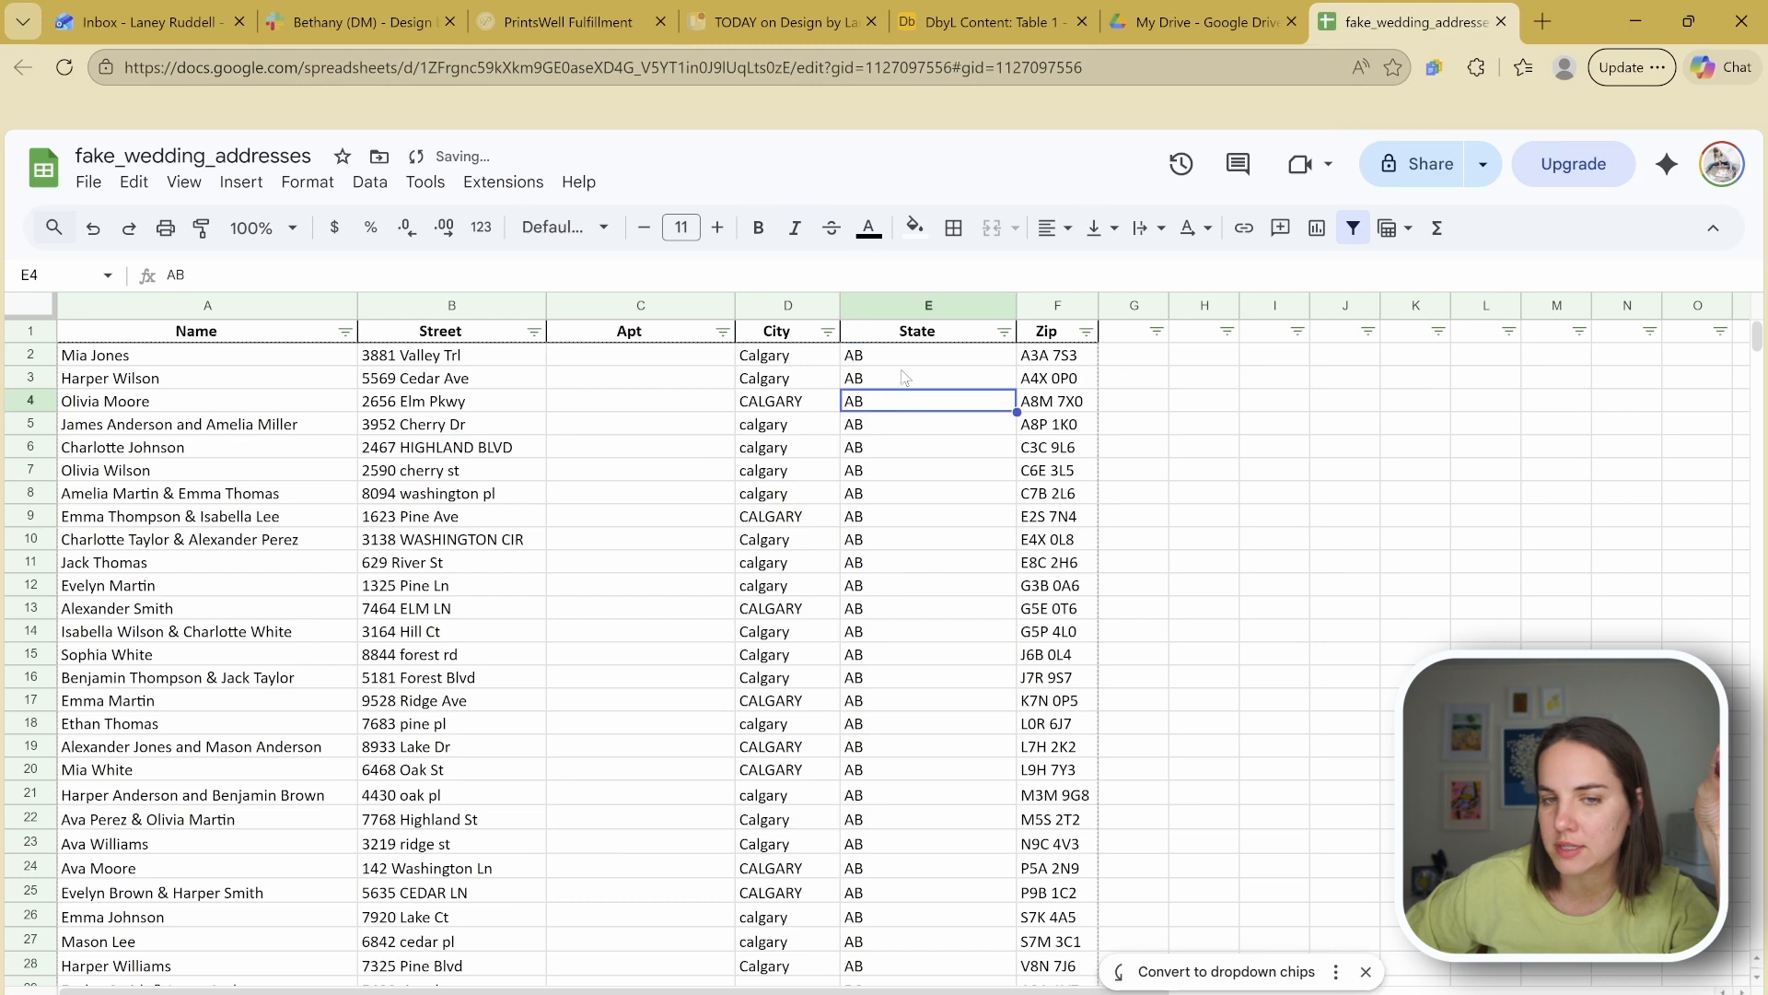
Step: Replace AB with Alberta in cell E2
left_click(907, 364)
type("Alberta")
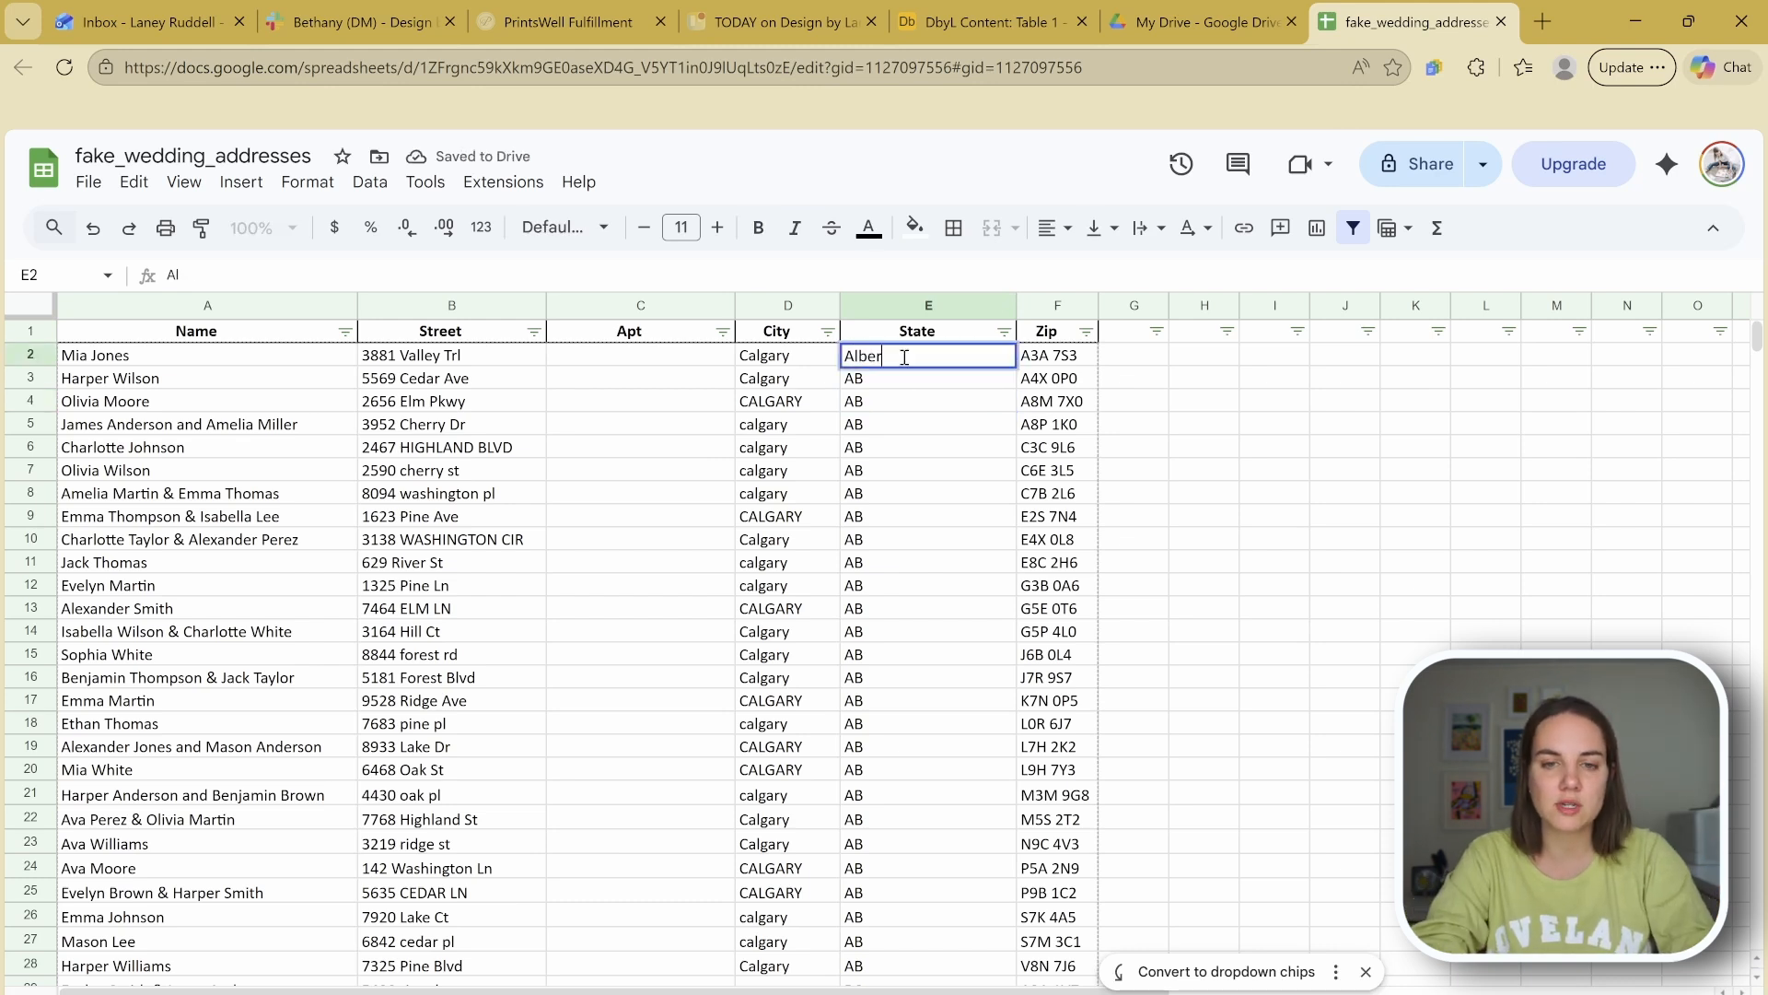
key("Return")
Step: Fill Alberta down the AB rows, undo the fill, and select column E
left_click(907, 362)
left_click_drag(1018, 366, 953, 875)
left_click(960, 711)
scroll(965, 693, "down", 4)
scroll(921, 552, "up", 4)
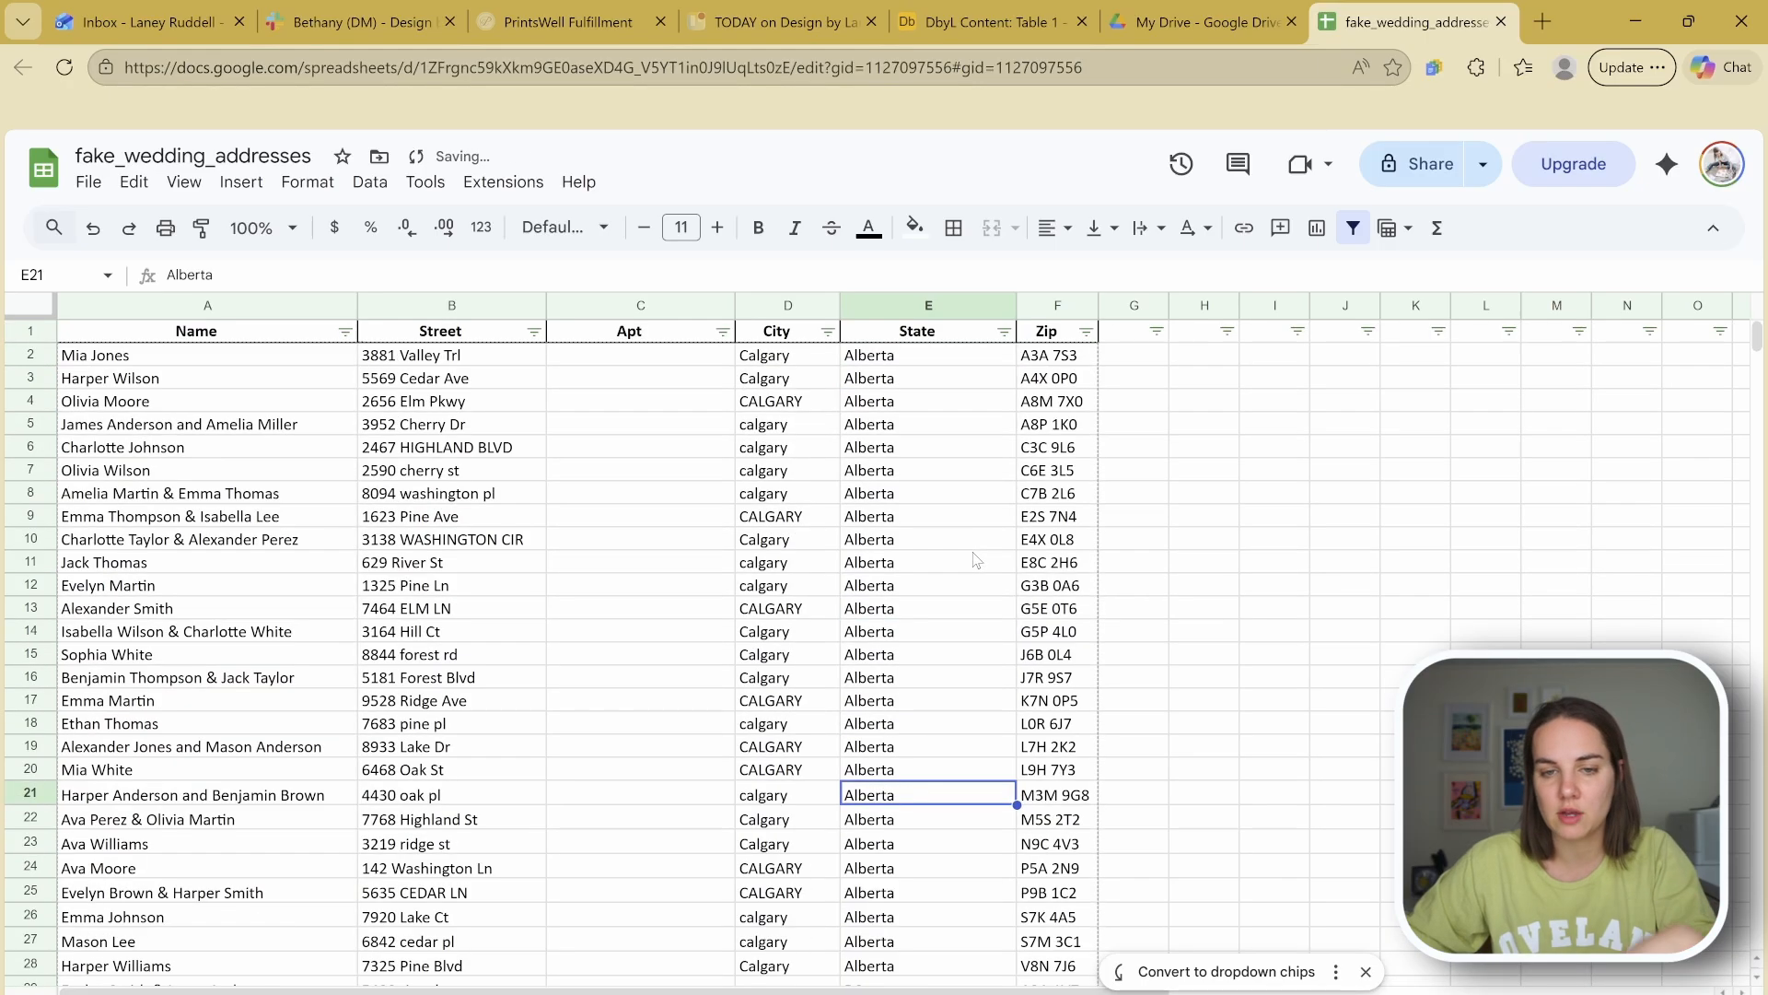
key("ctrl+z")
left_click(930, 307)
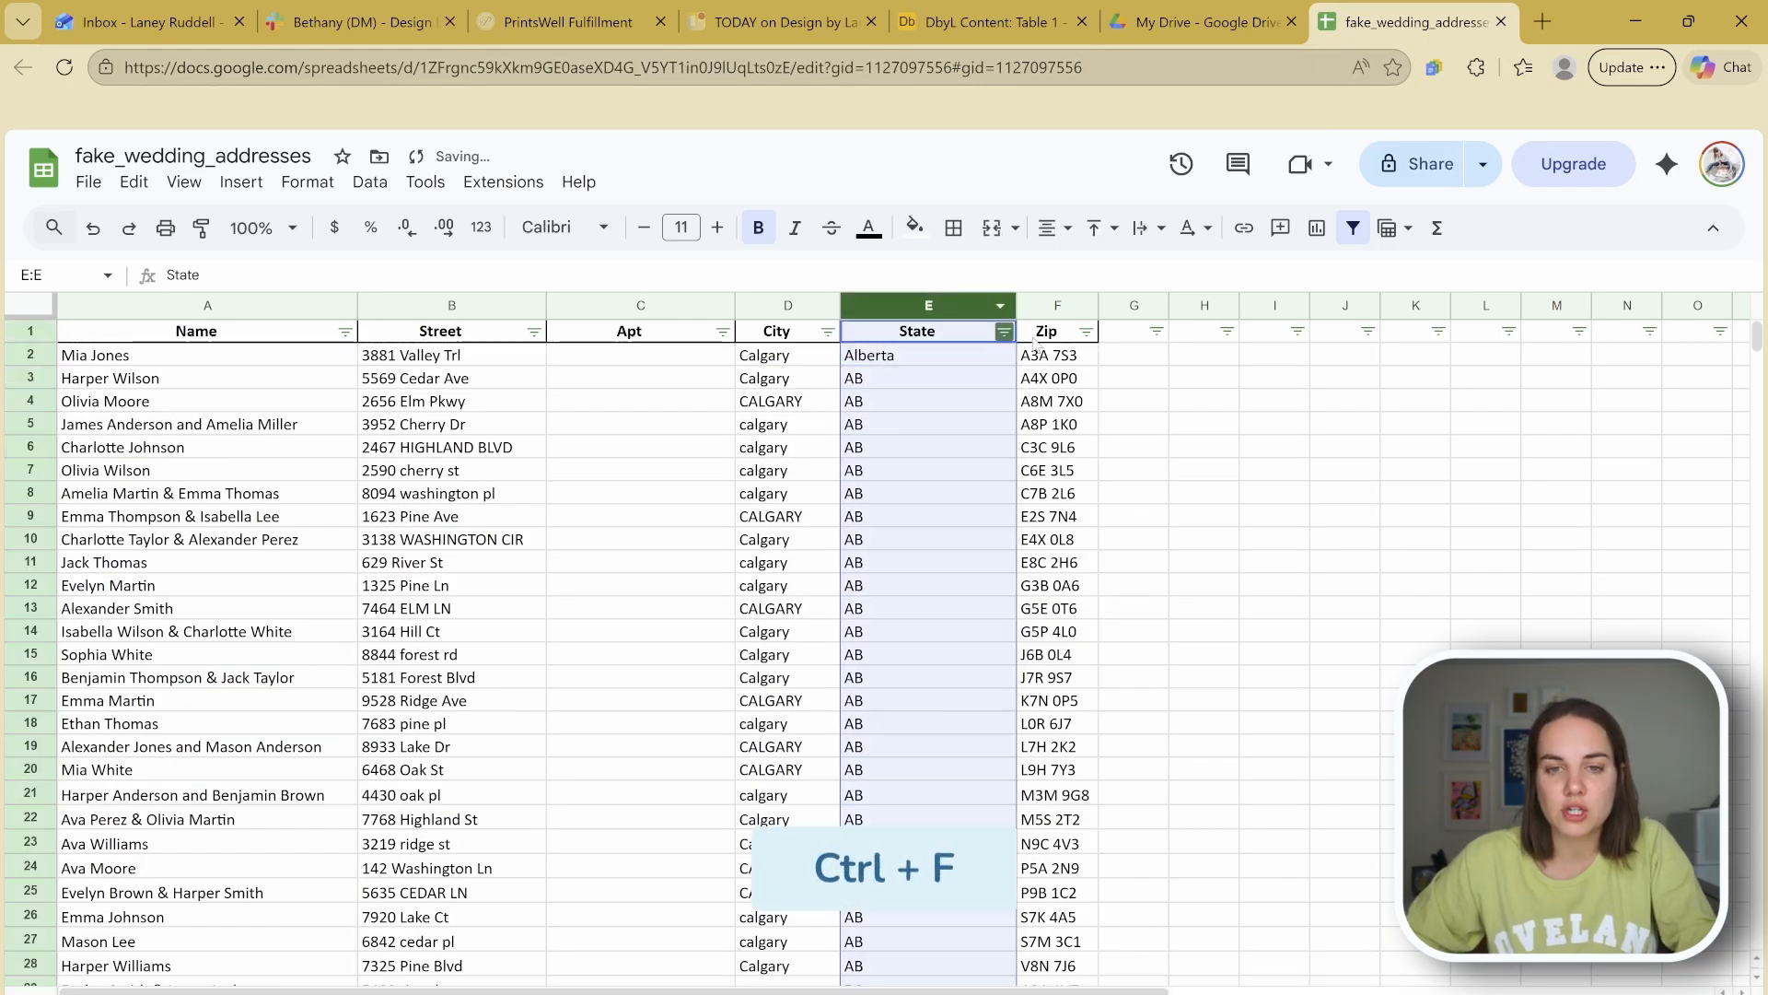
Step: Replace every AB with Alberta using a case-sensitive find and replace
key("ctrl+f")
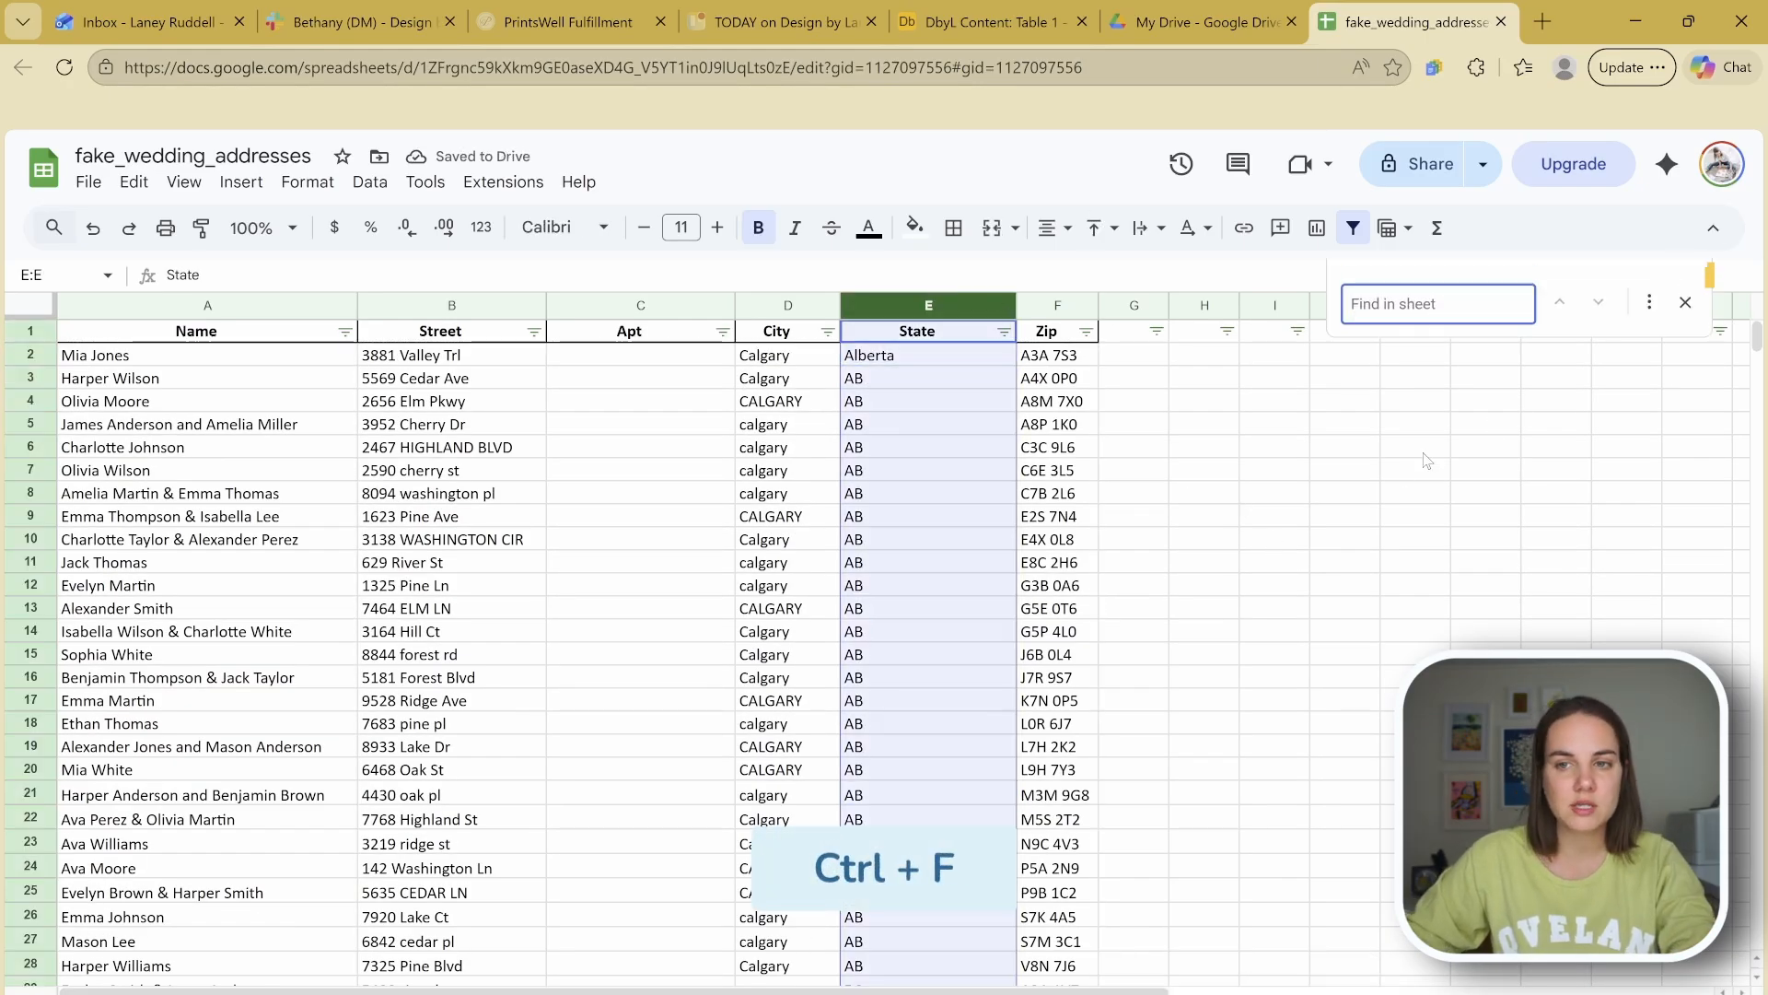
left_click(1649, 306)
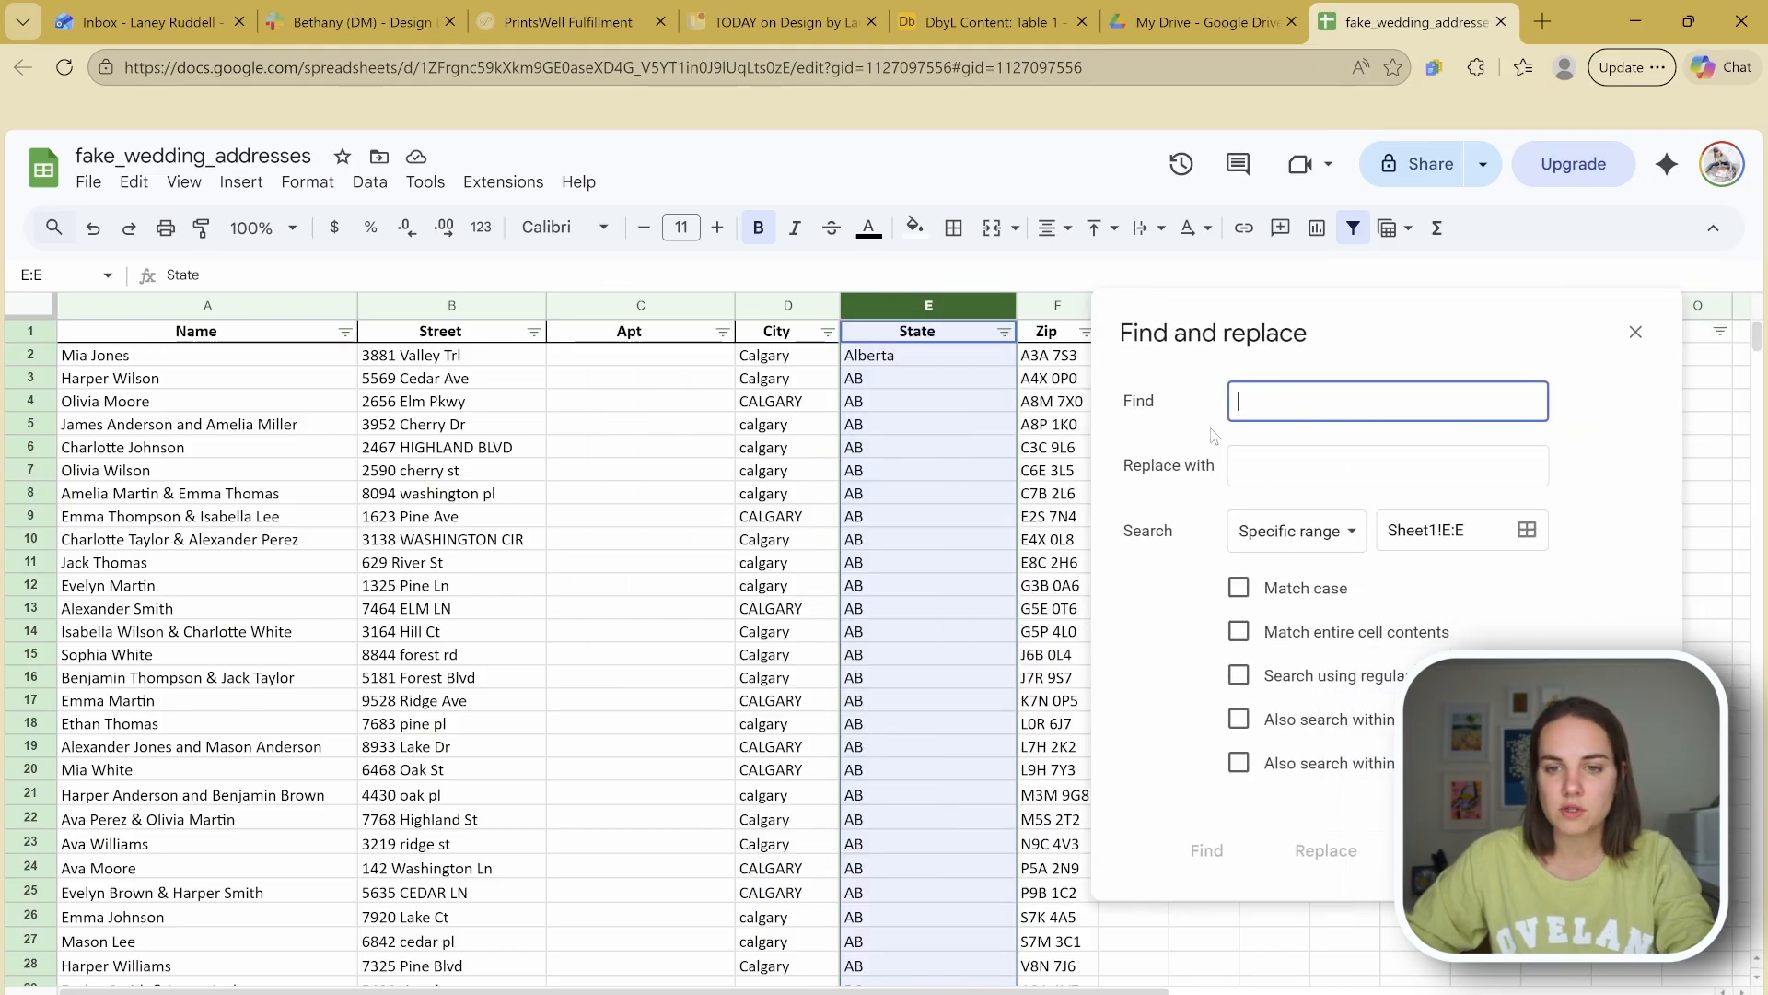
type("AB")
key("Tab")
type("Alberta")
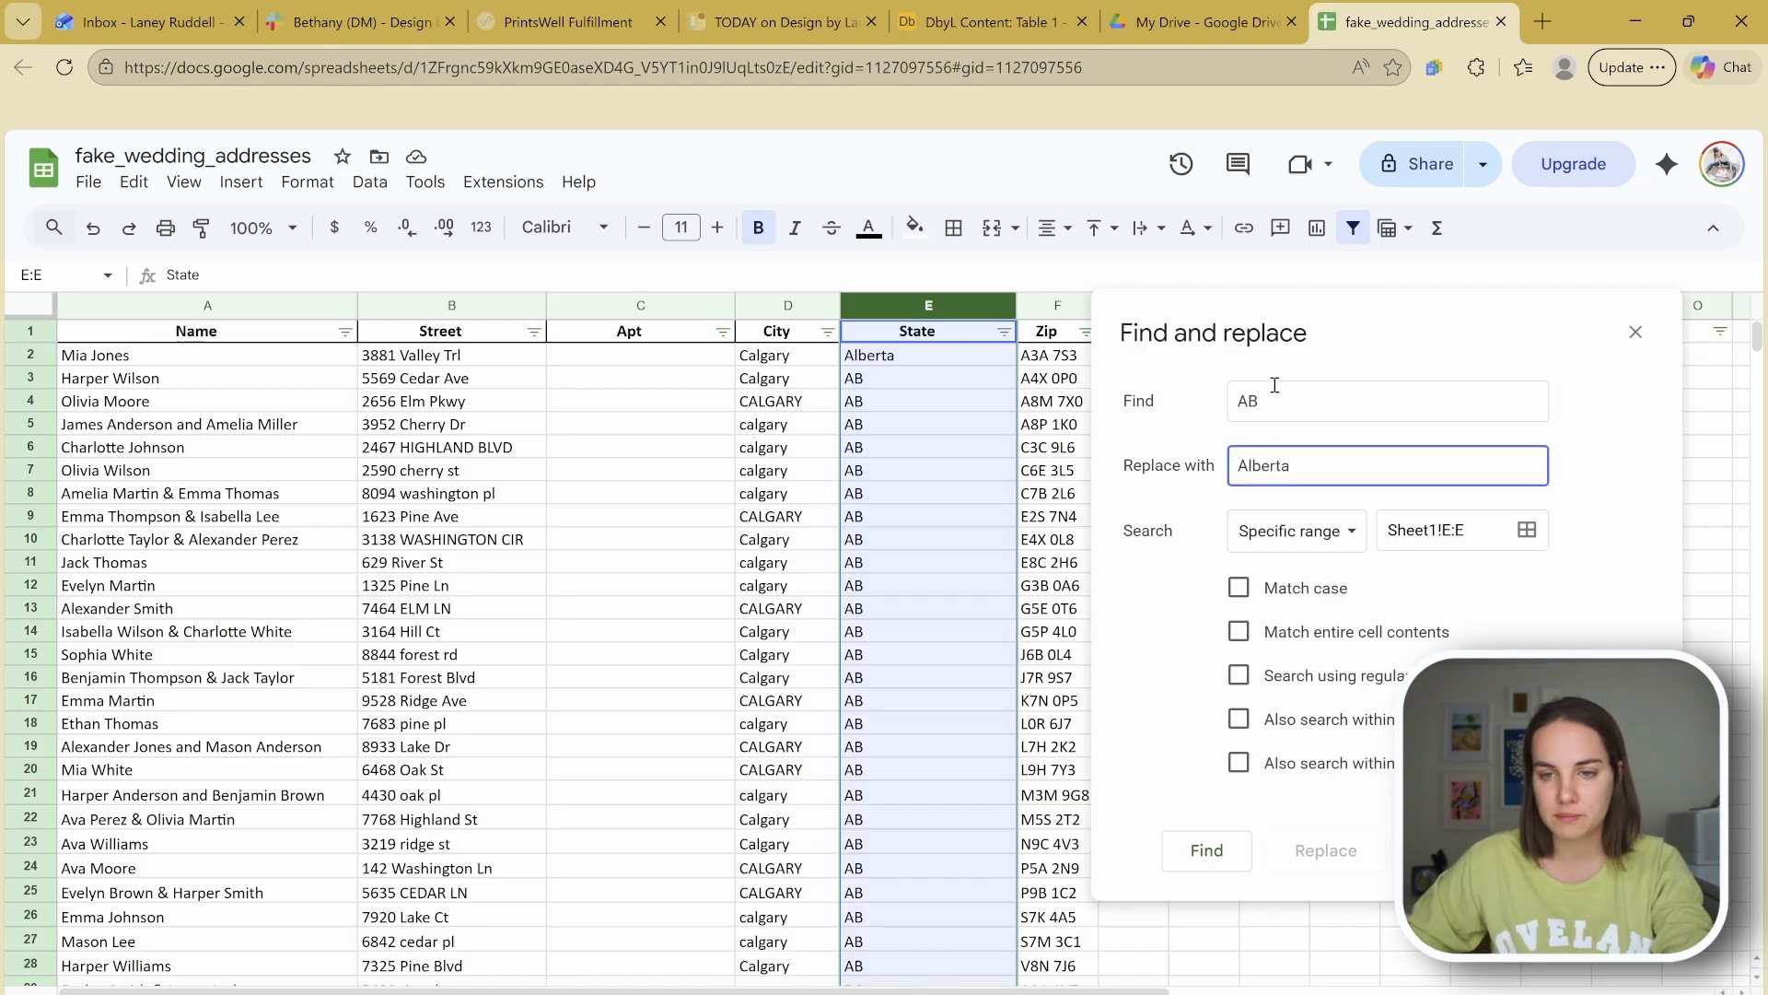
left_click(1238, 590)
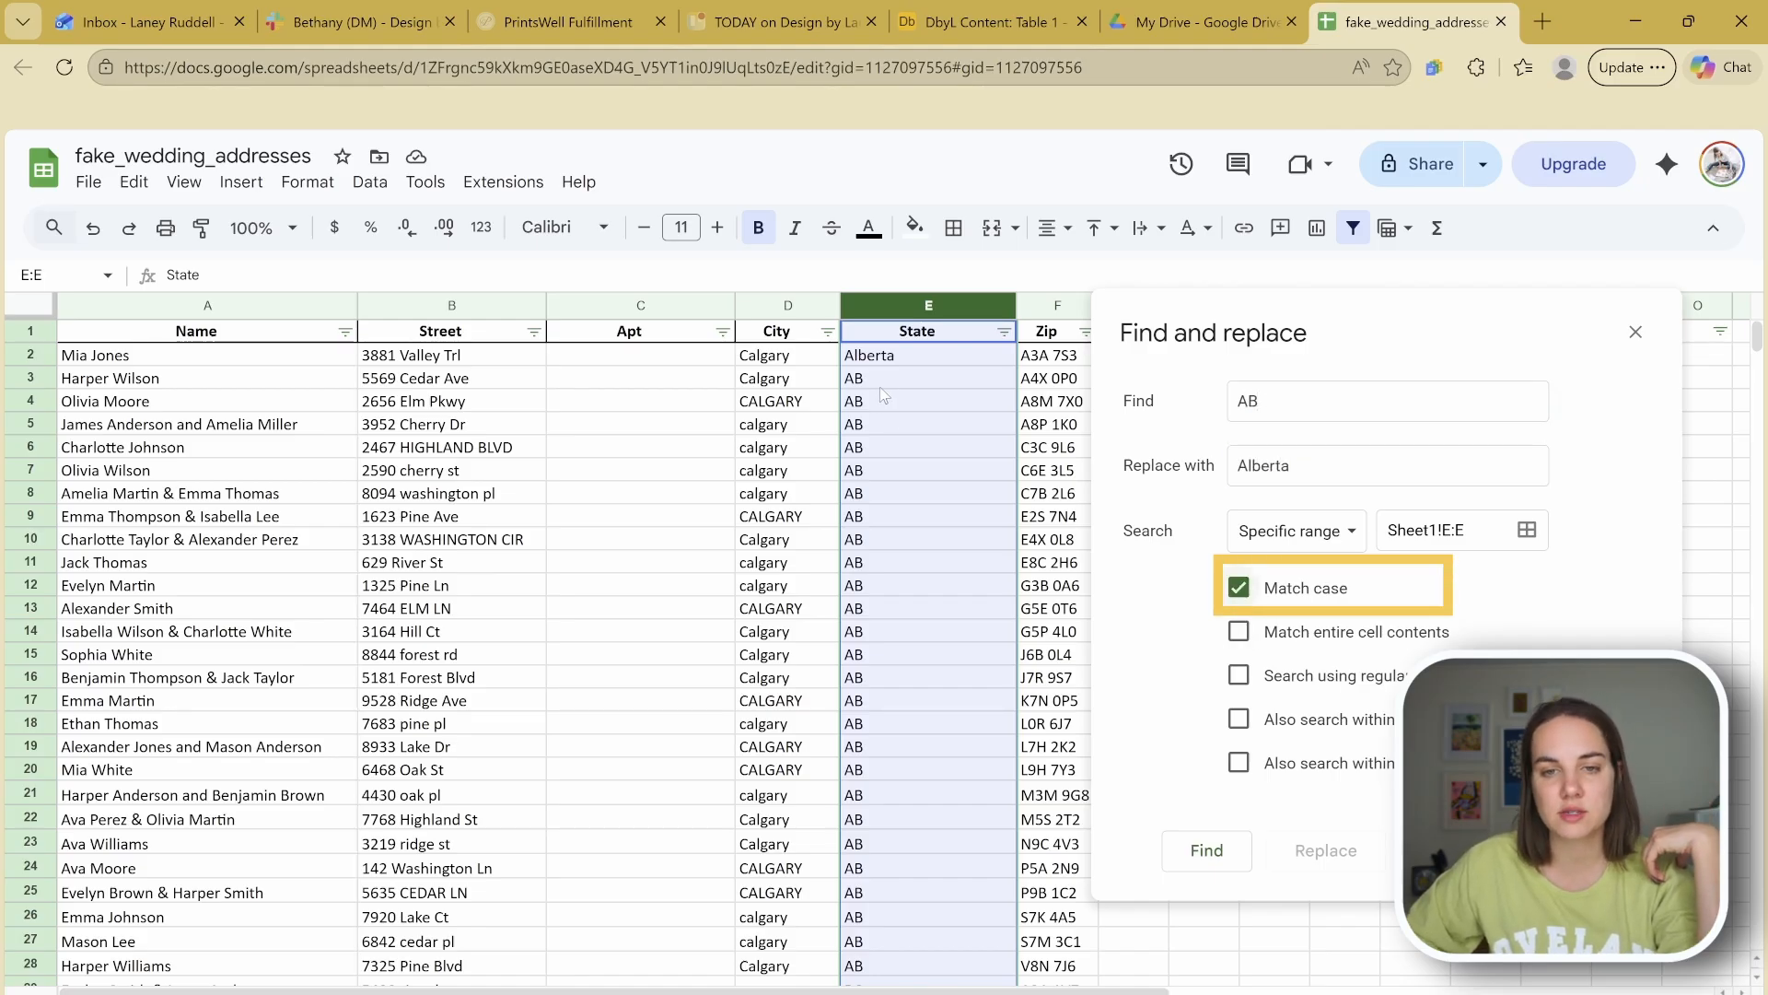
left_click(1441, 850)
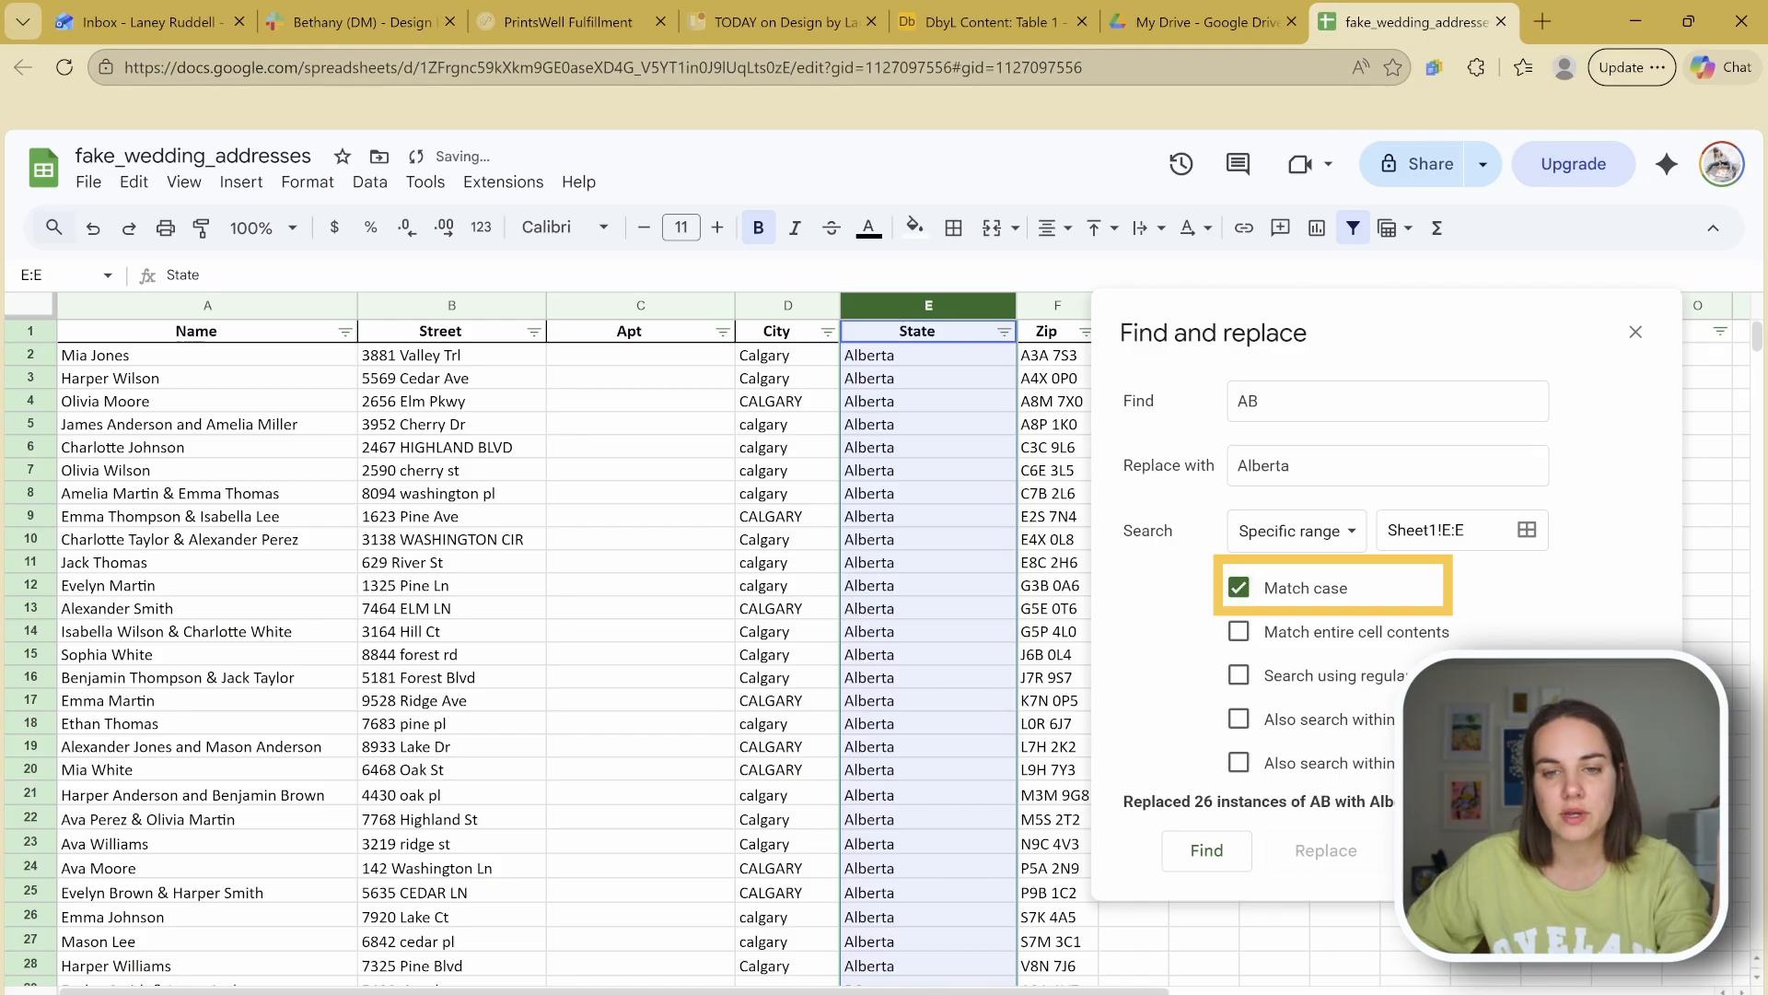
key("Escape")
Step: Check the Alberta rows and auto-fit the State column to its contents
scroll(921, 612, "down", 5)
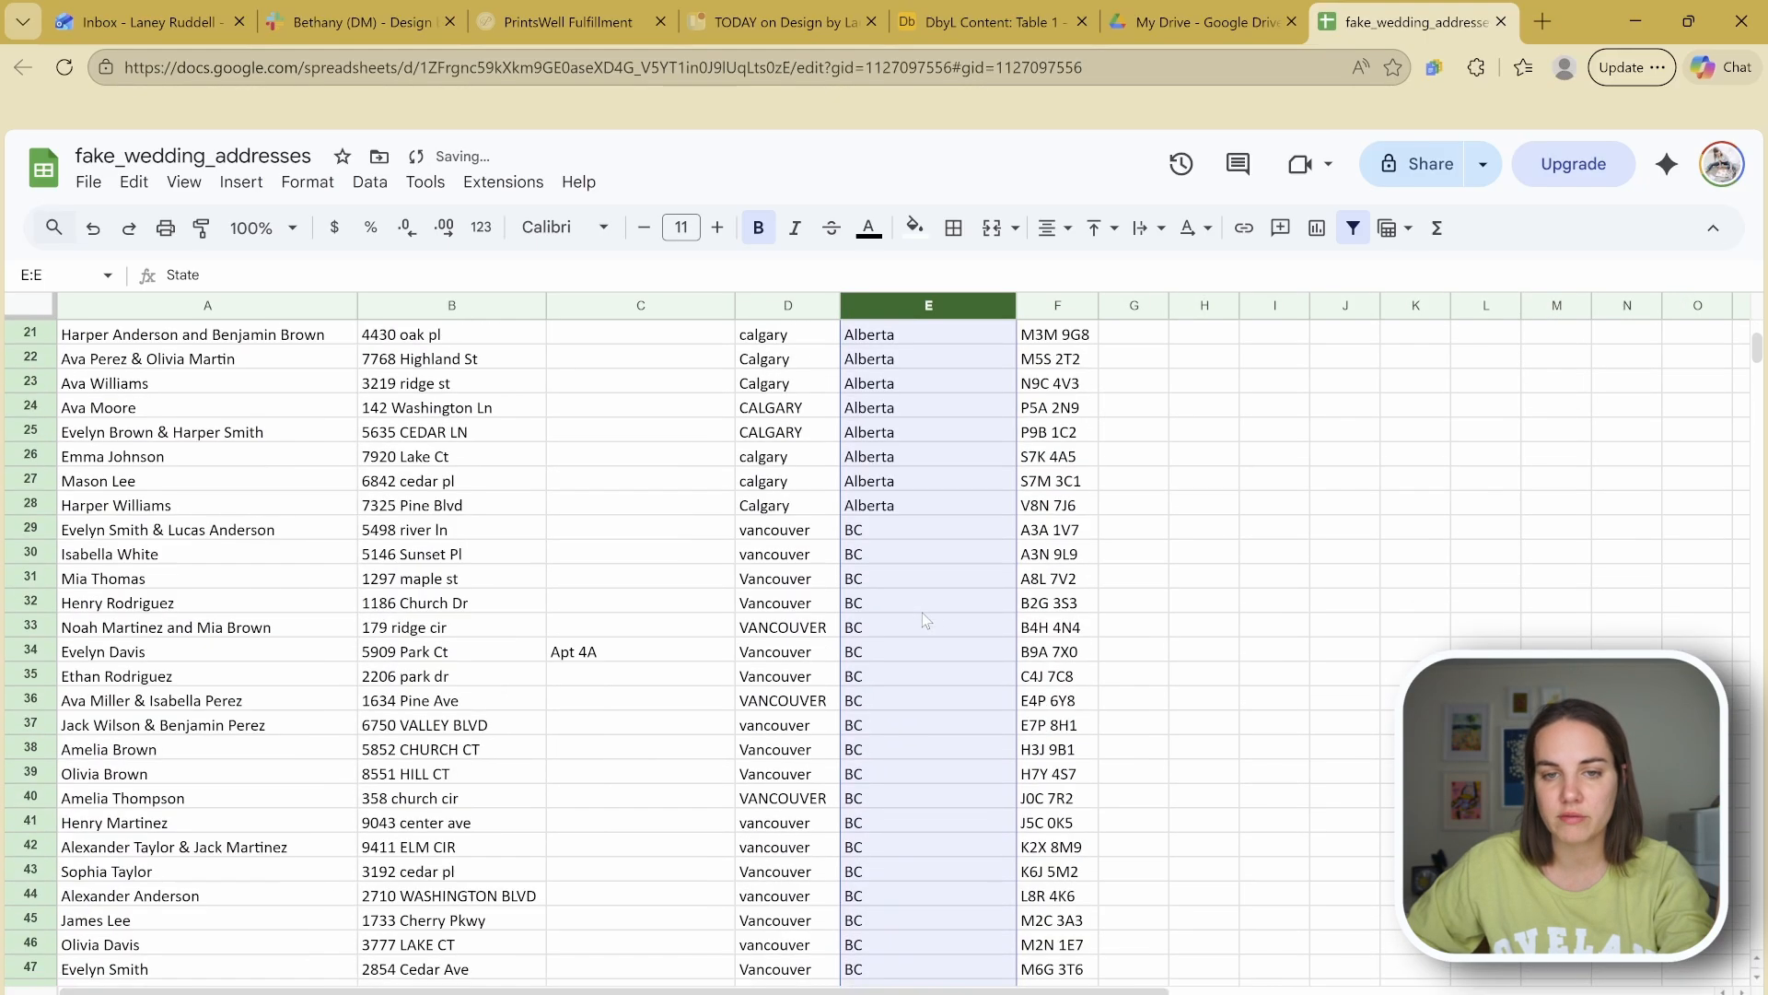
scroll(914, 467, "down", 1)
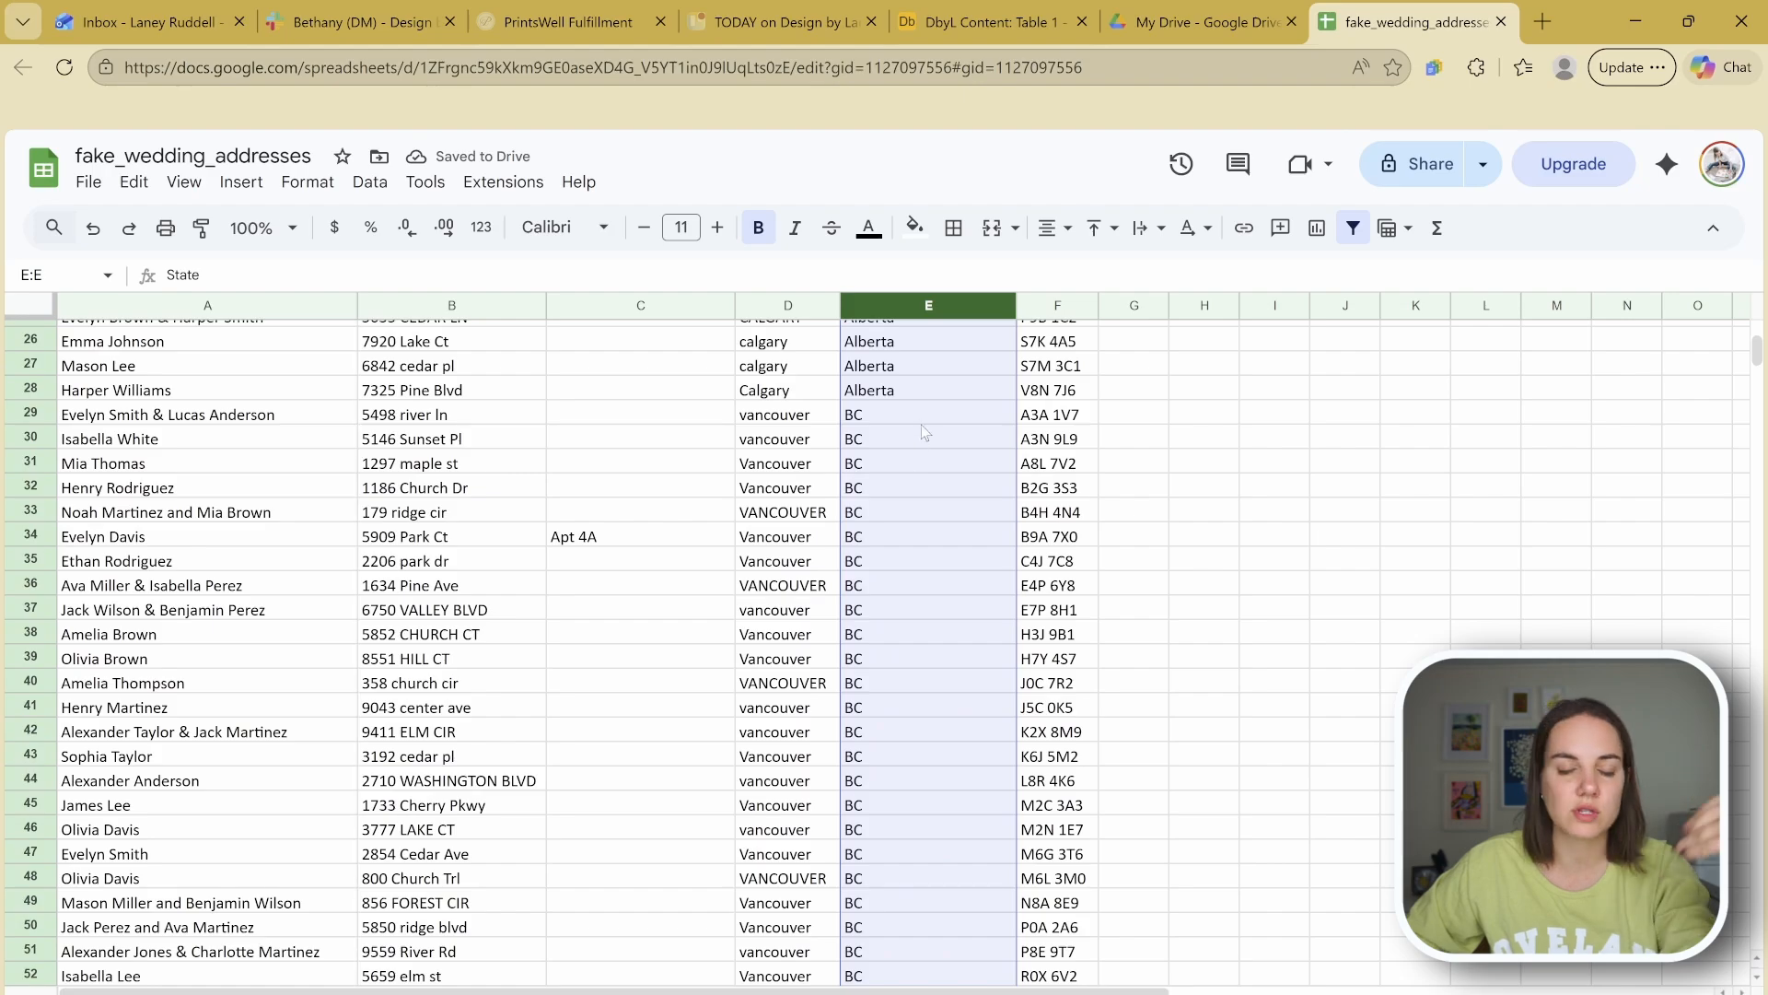
scroll(921, 435, "down", 8)
scroll(921, 434, "down", 20)
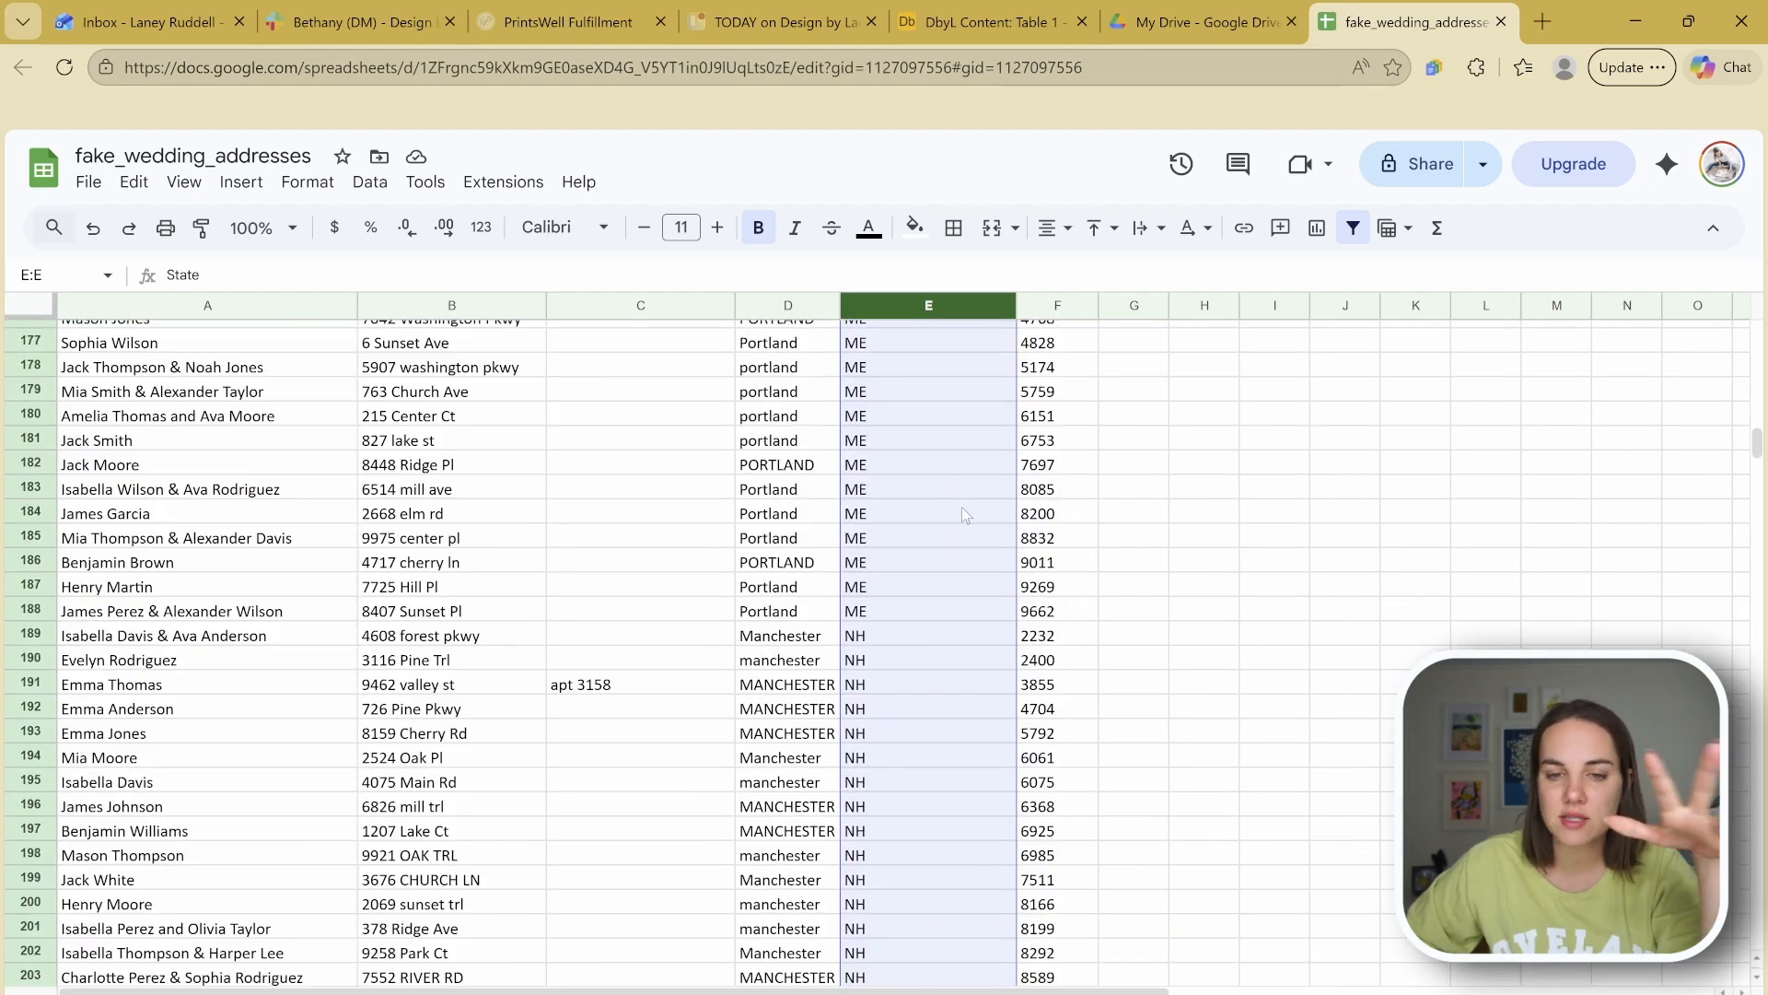
scroll(960, 516, "down", 20)
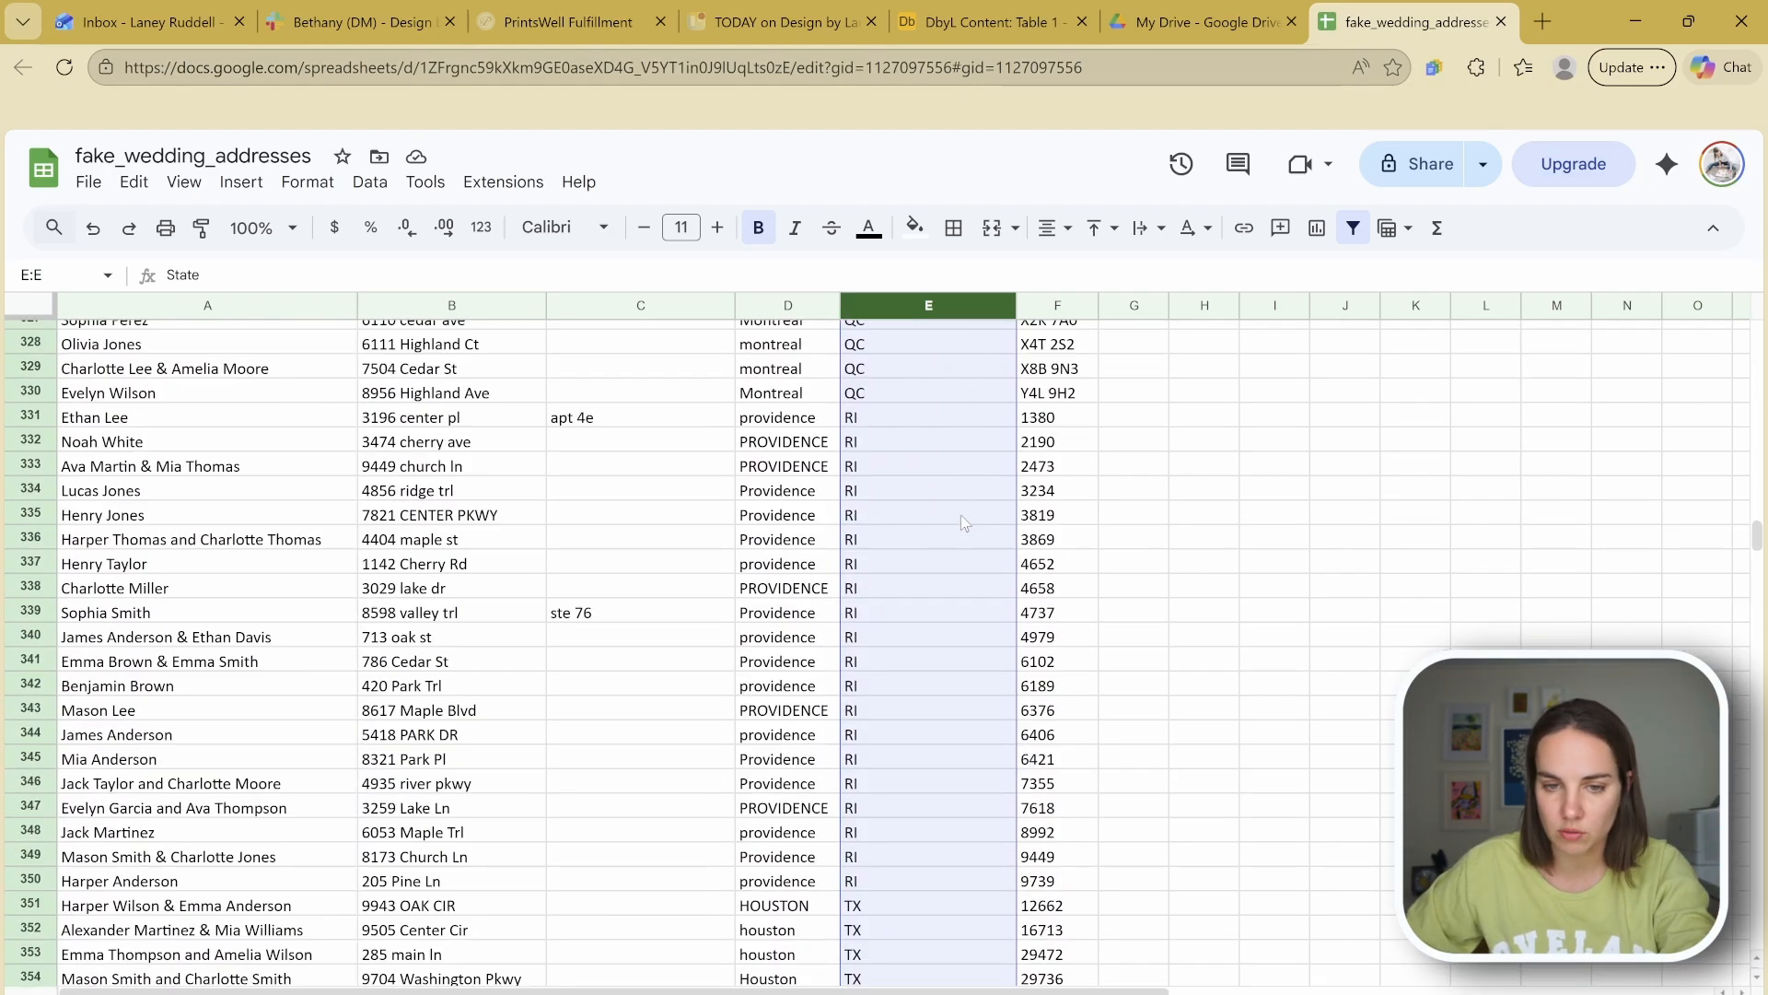
scroll(961, 518, "down", 11)
scroll(961, 517, "up", 3)
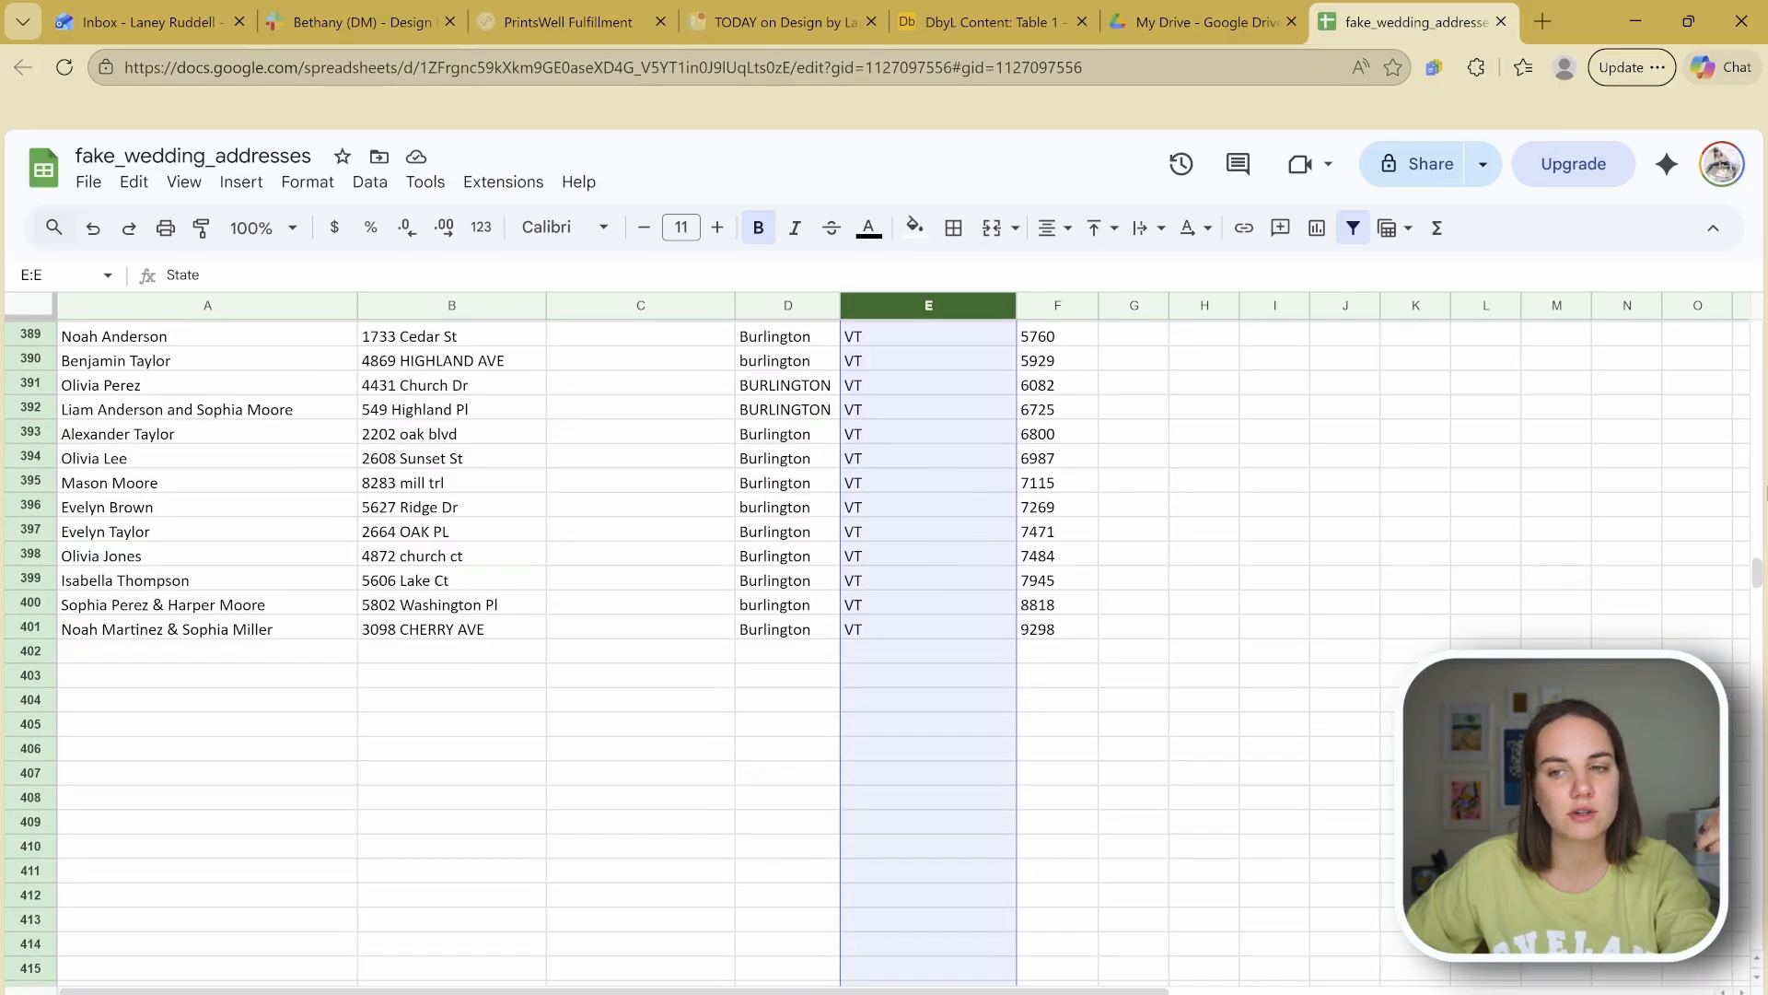
left_click_drag(1760, 572, 1763, 333)
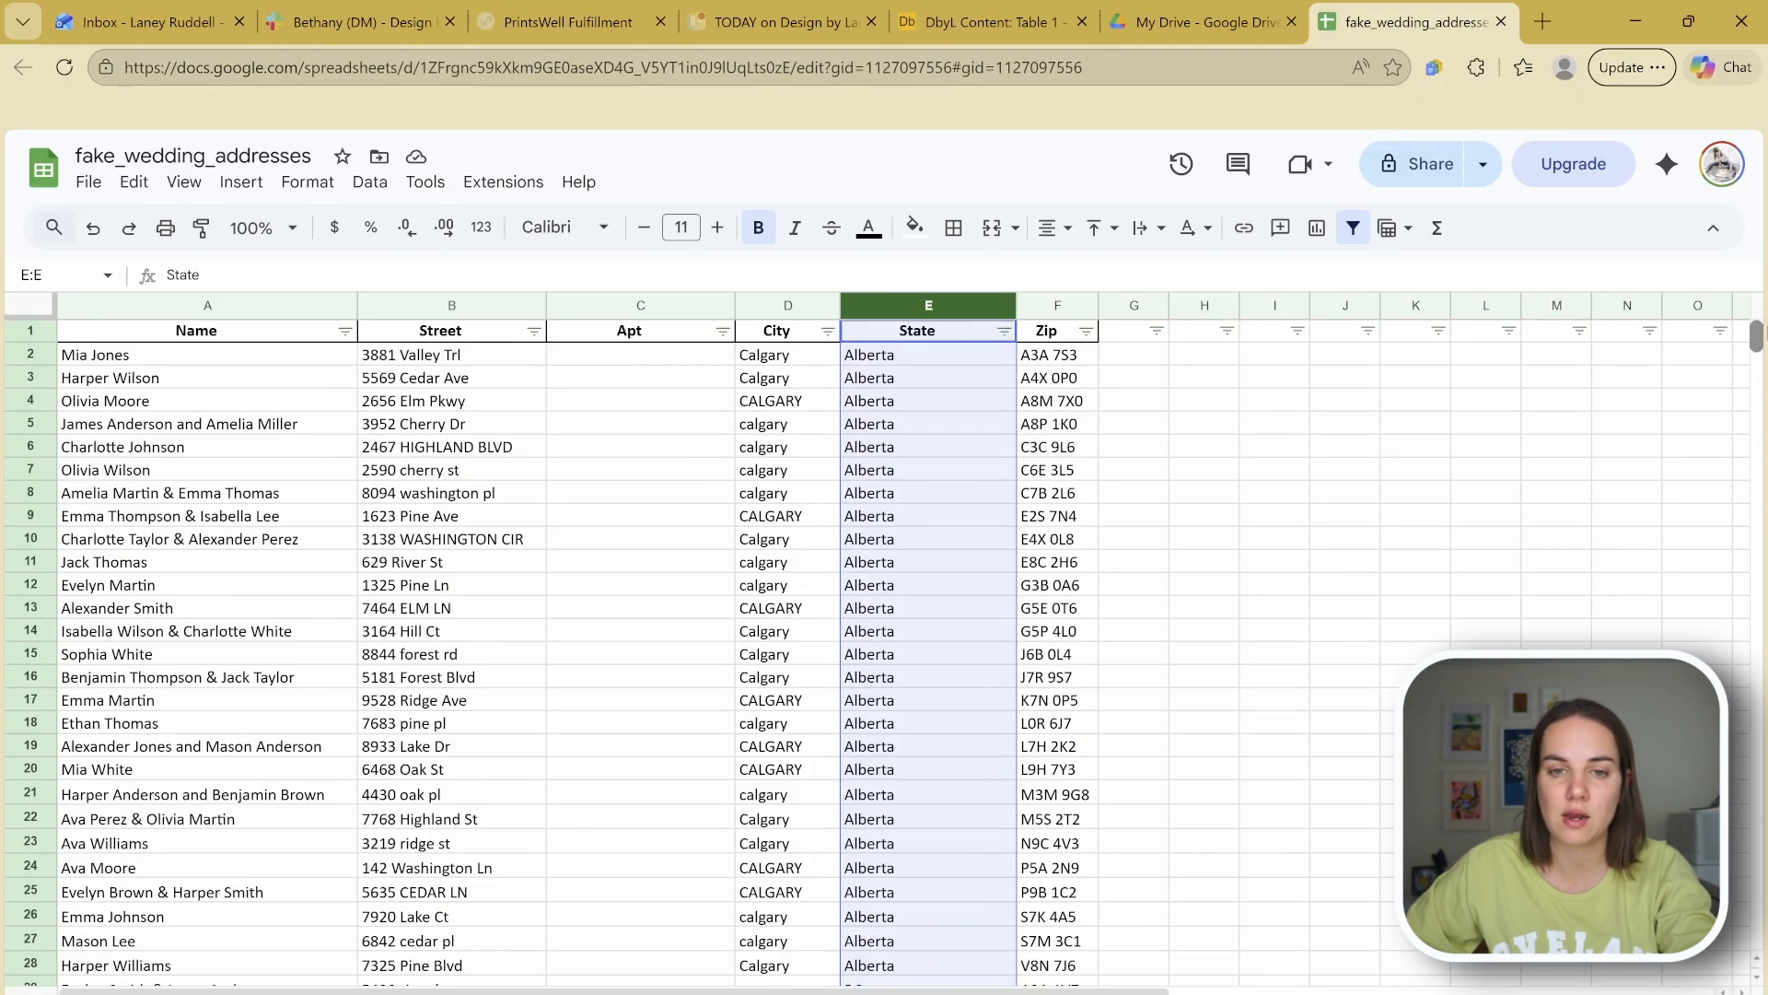
left_click(1274, 630)
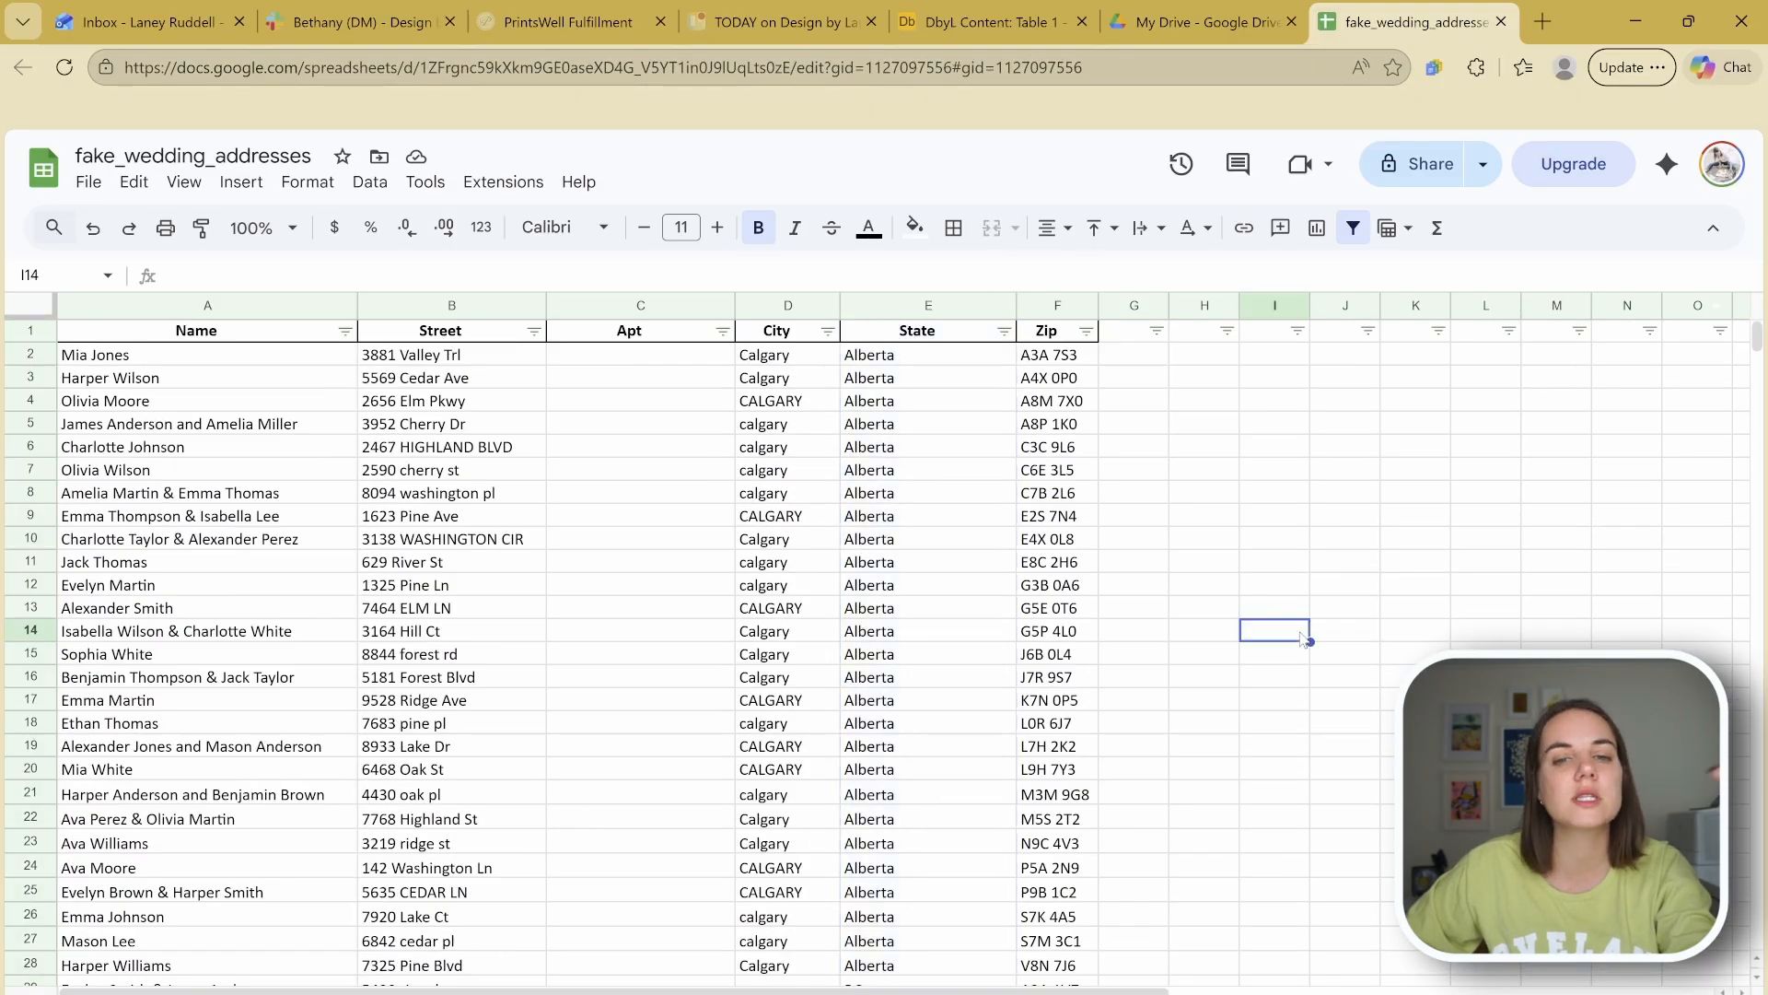
double_click(1017, 305)
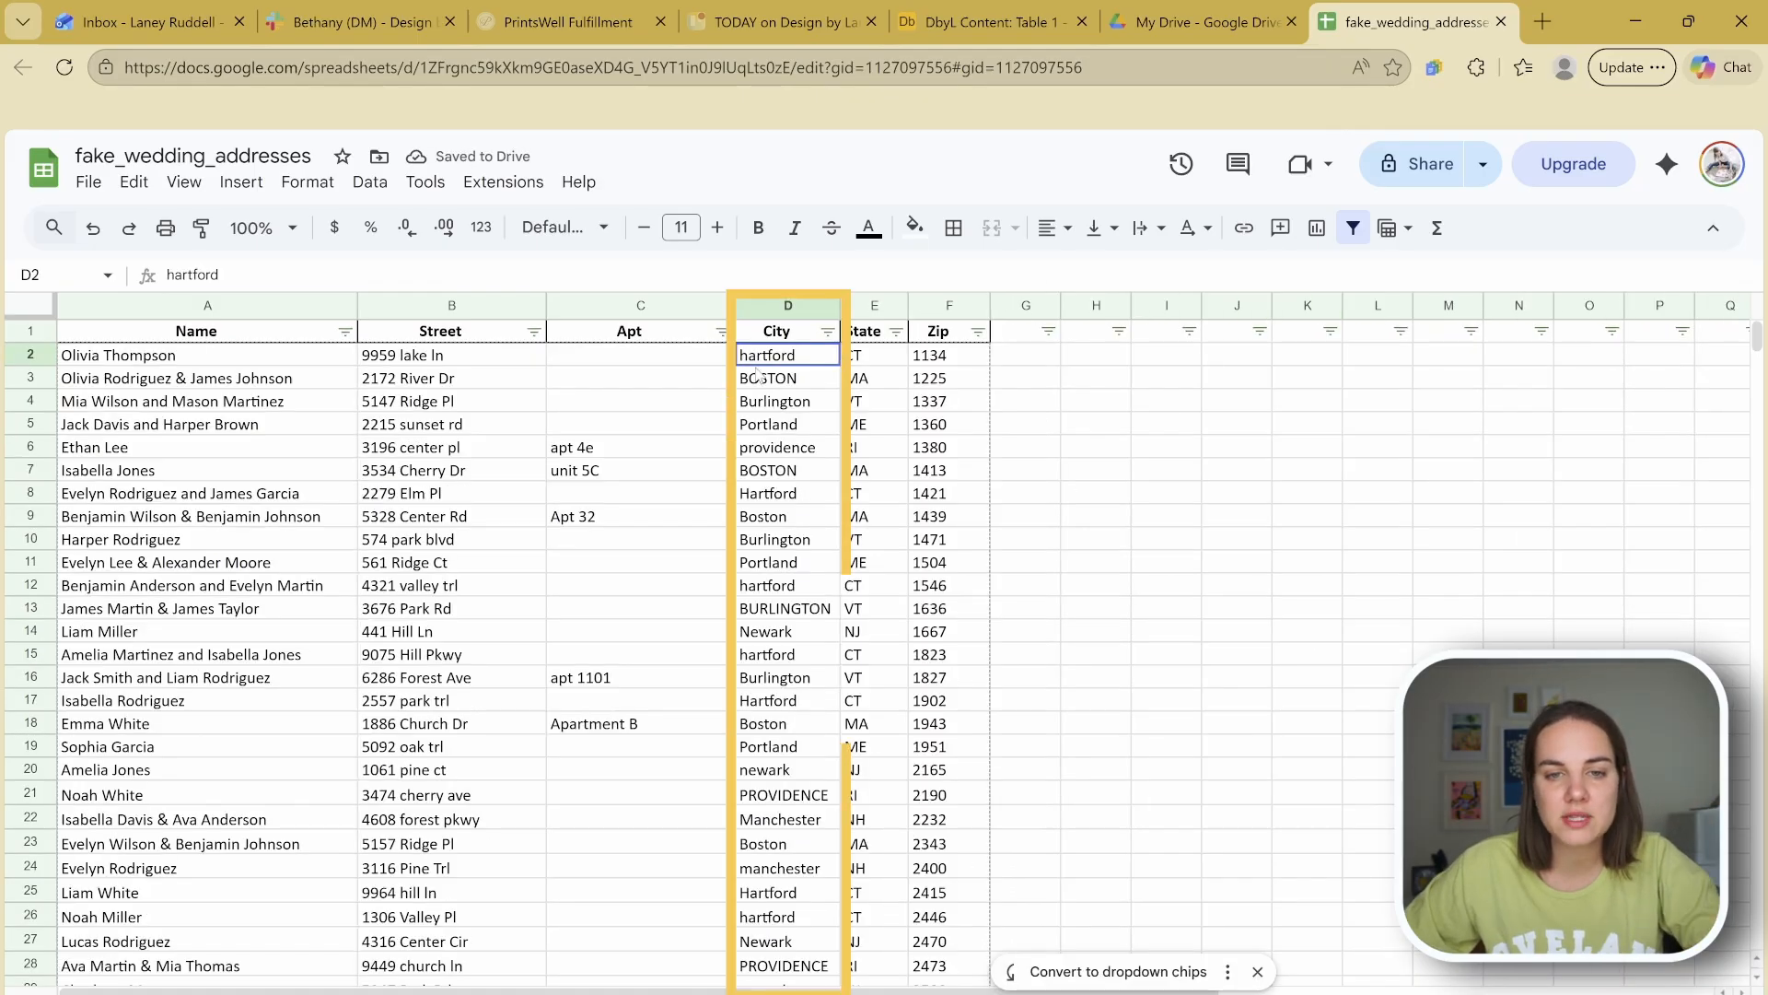
Step: Enter =PROPER(D2) in helper cell G2, after trying UPPER and LOWER
left_click_drag(760, 357, 755, 892)
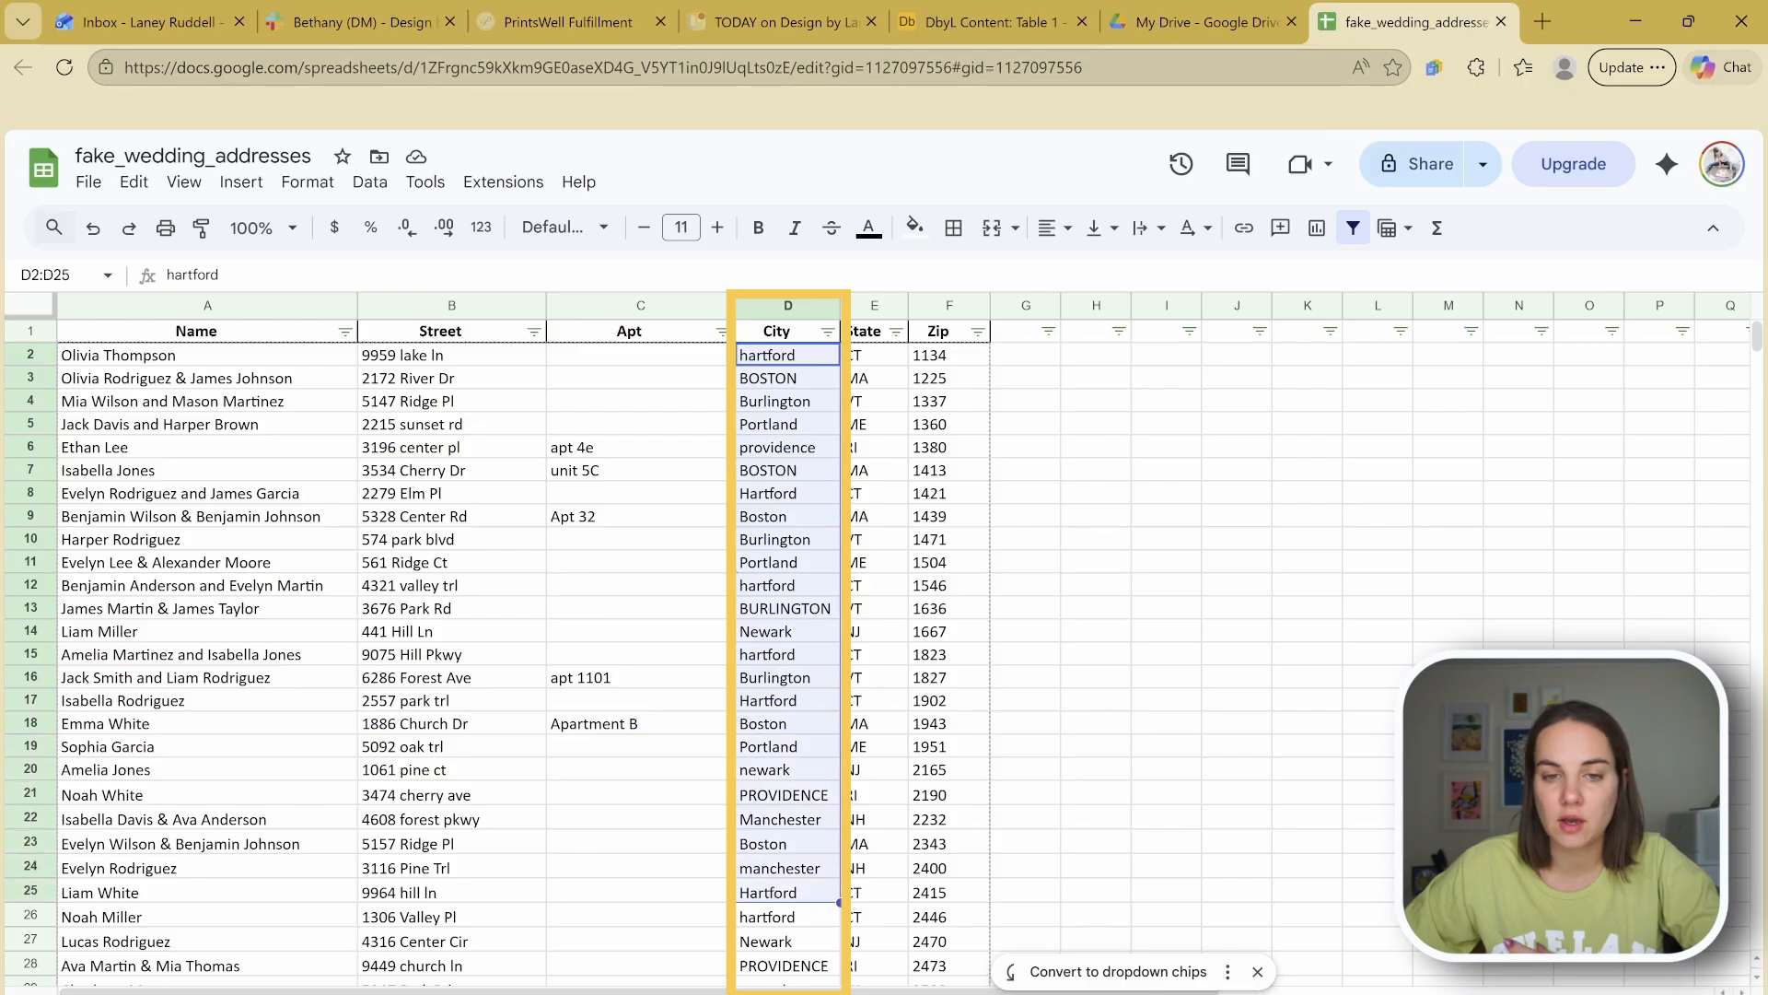
left_click(754, 495)
left_click(1054, 354)
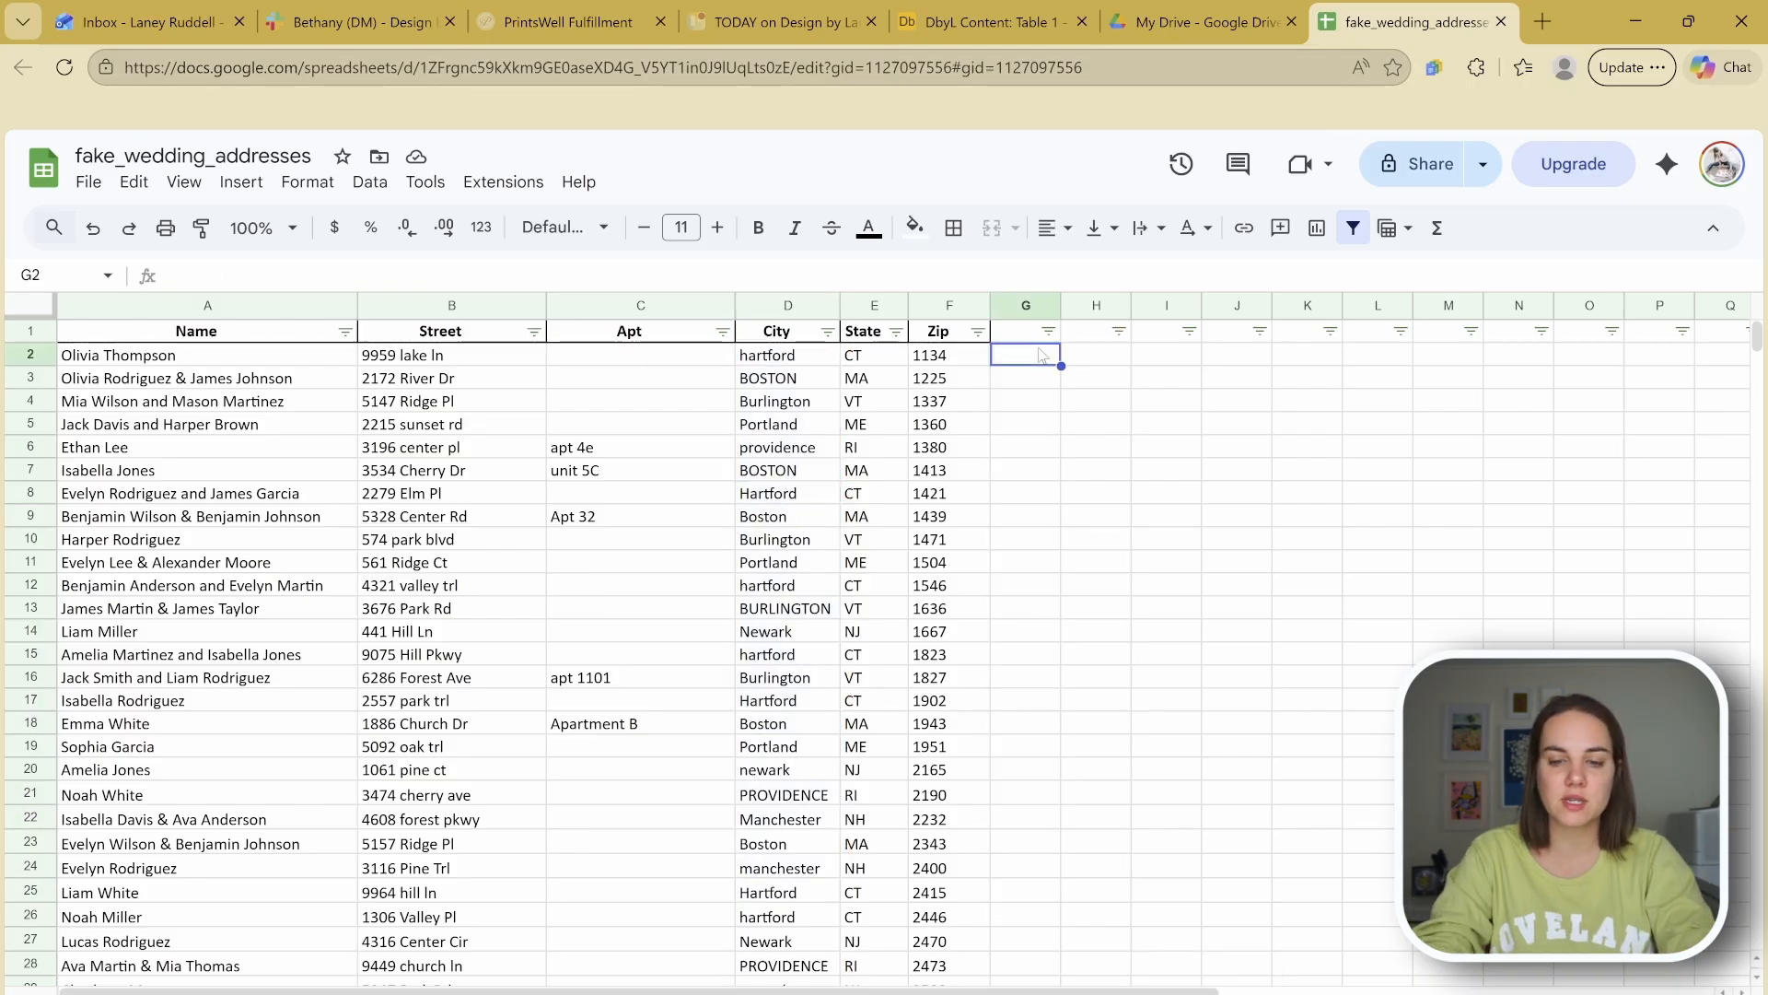
type("=")
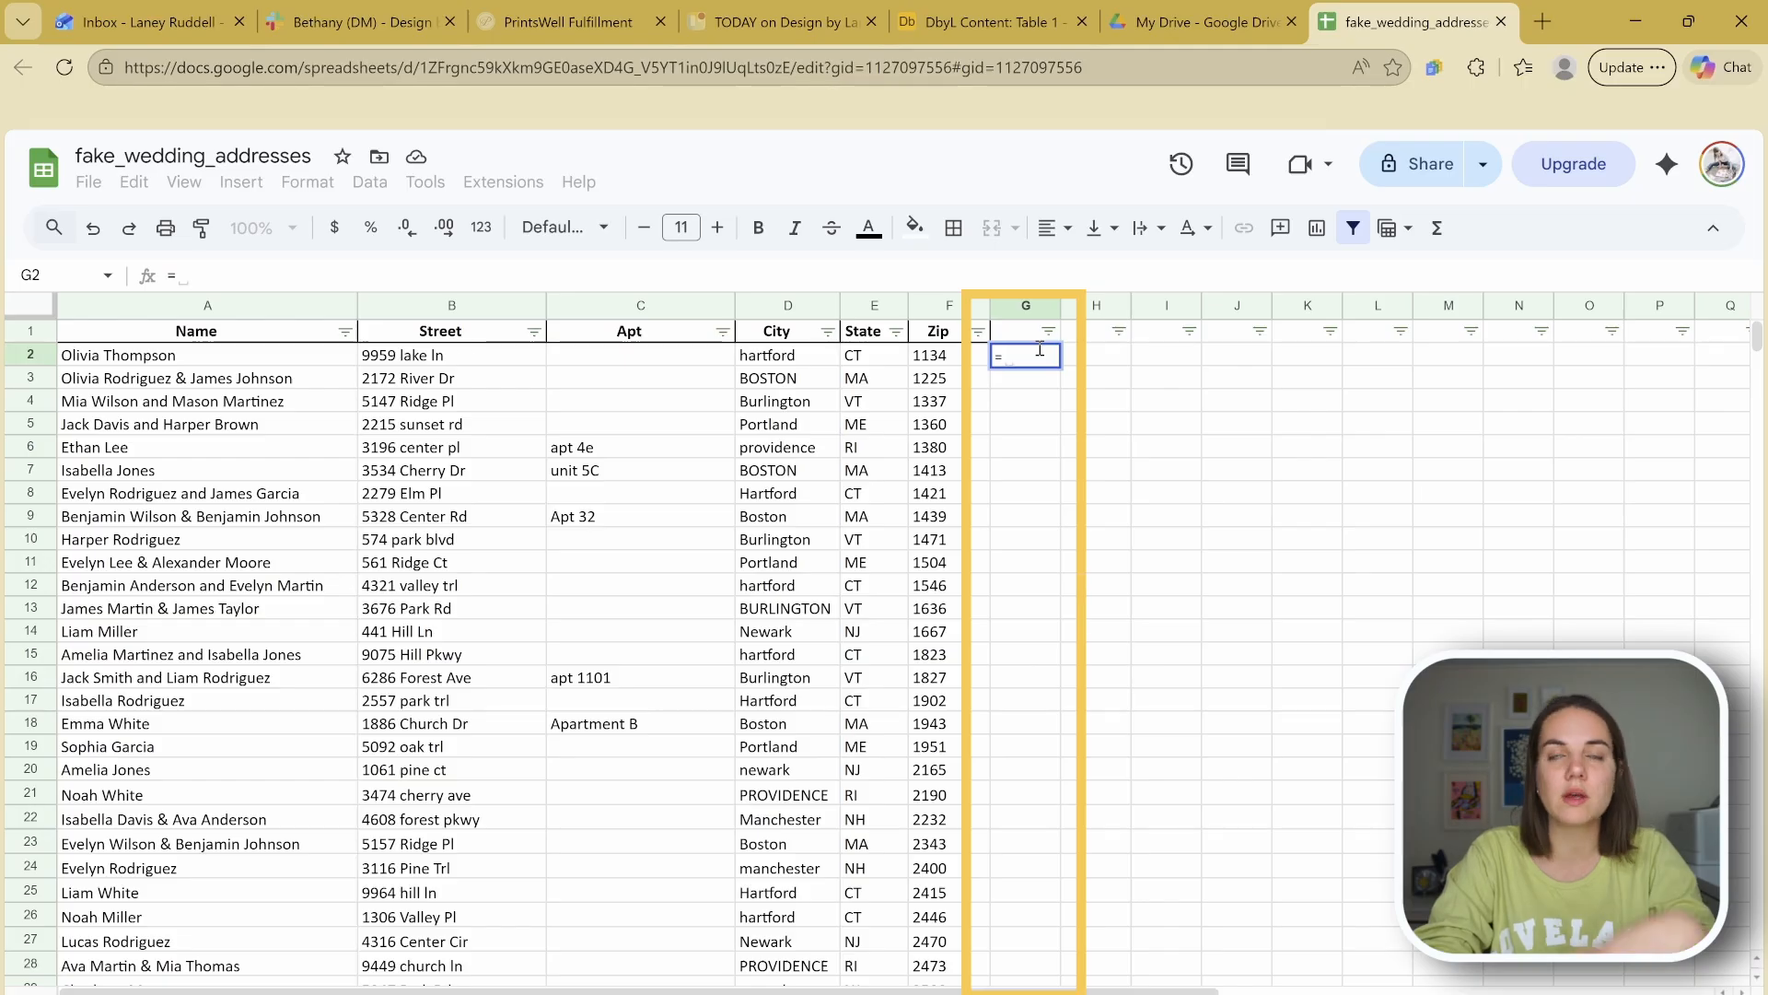
type("PRO")
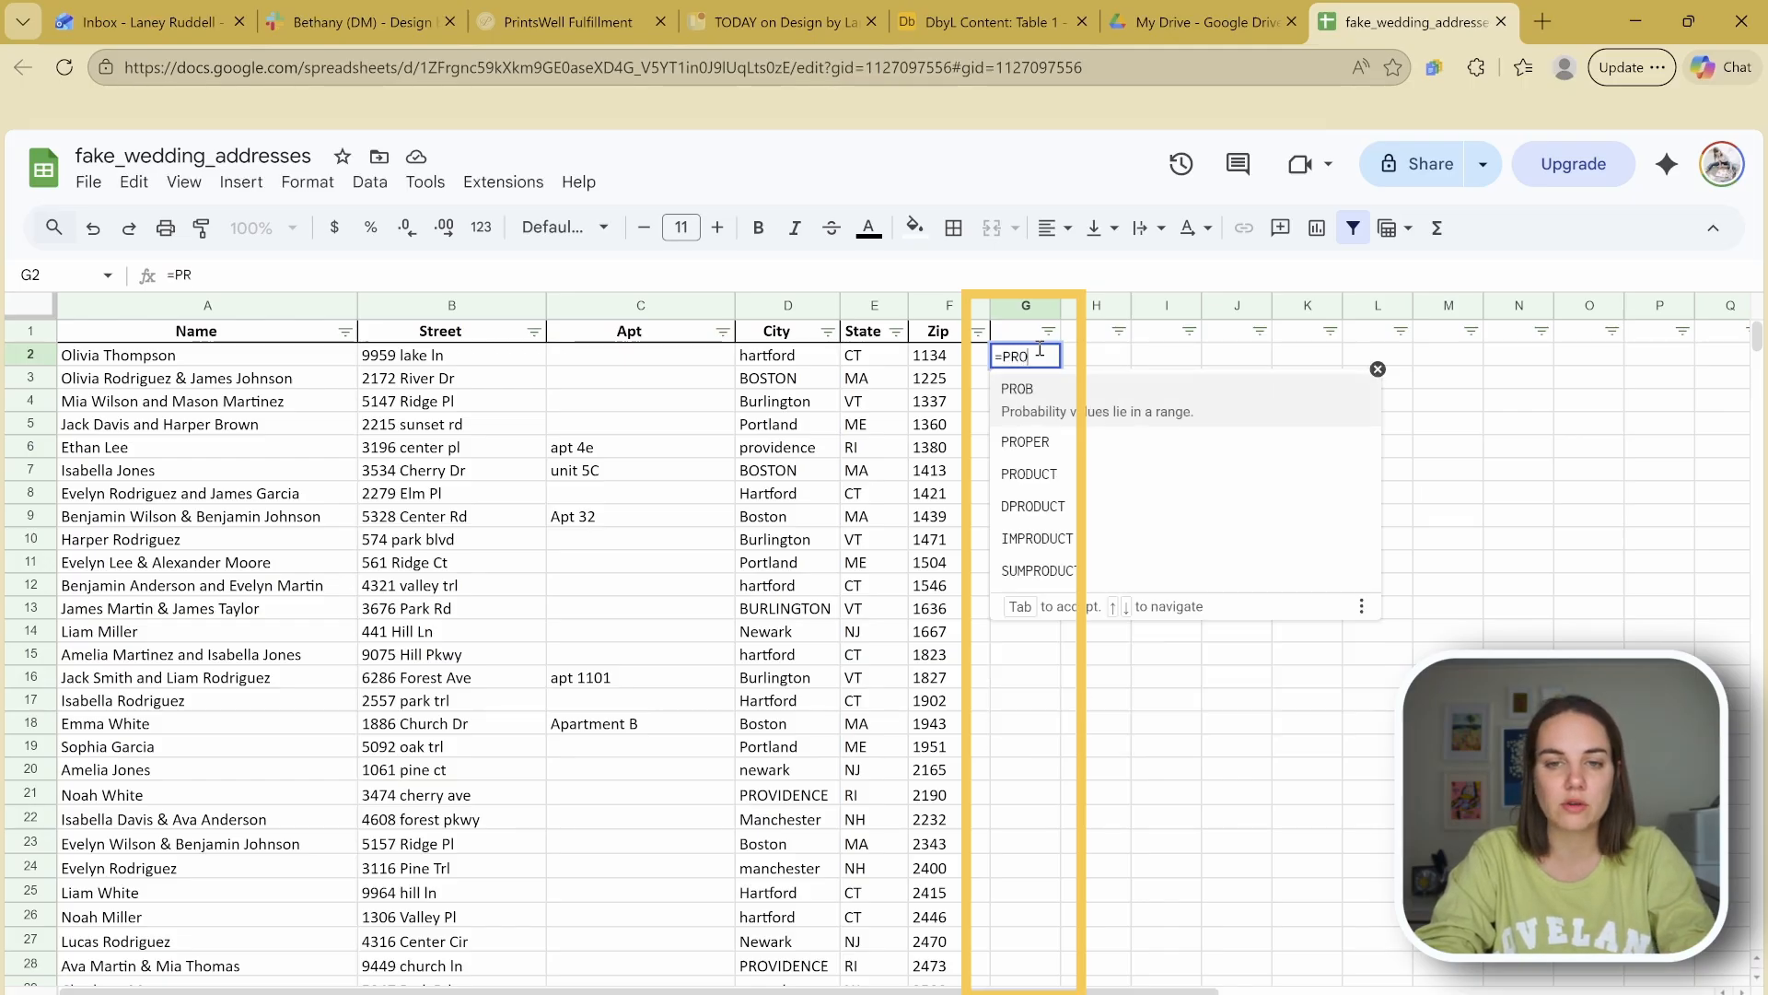
type("PER")
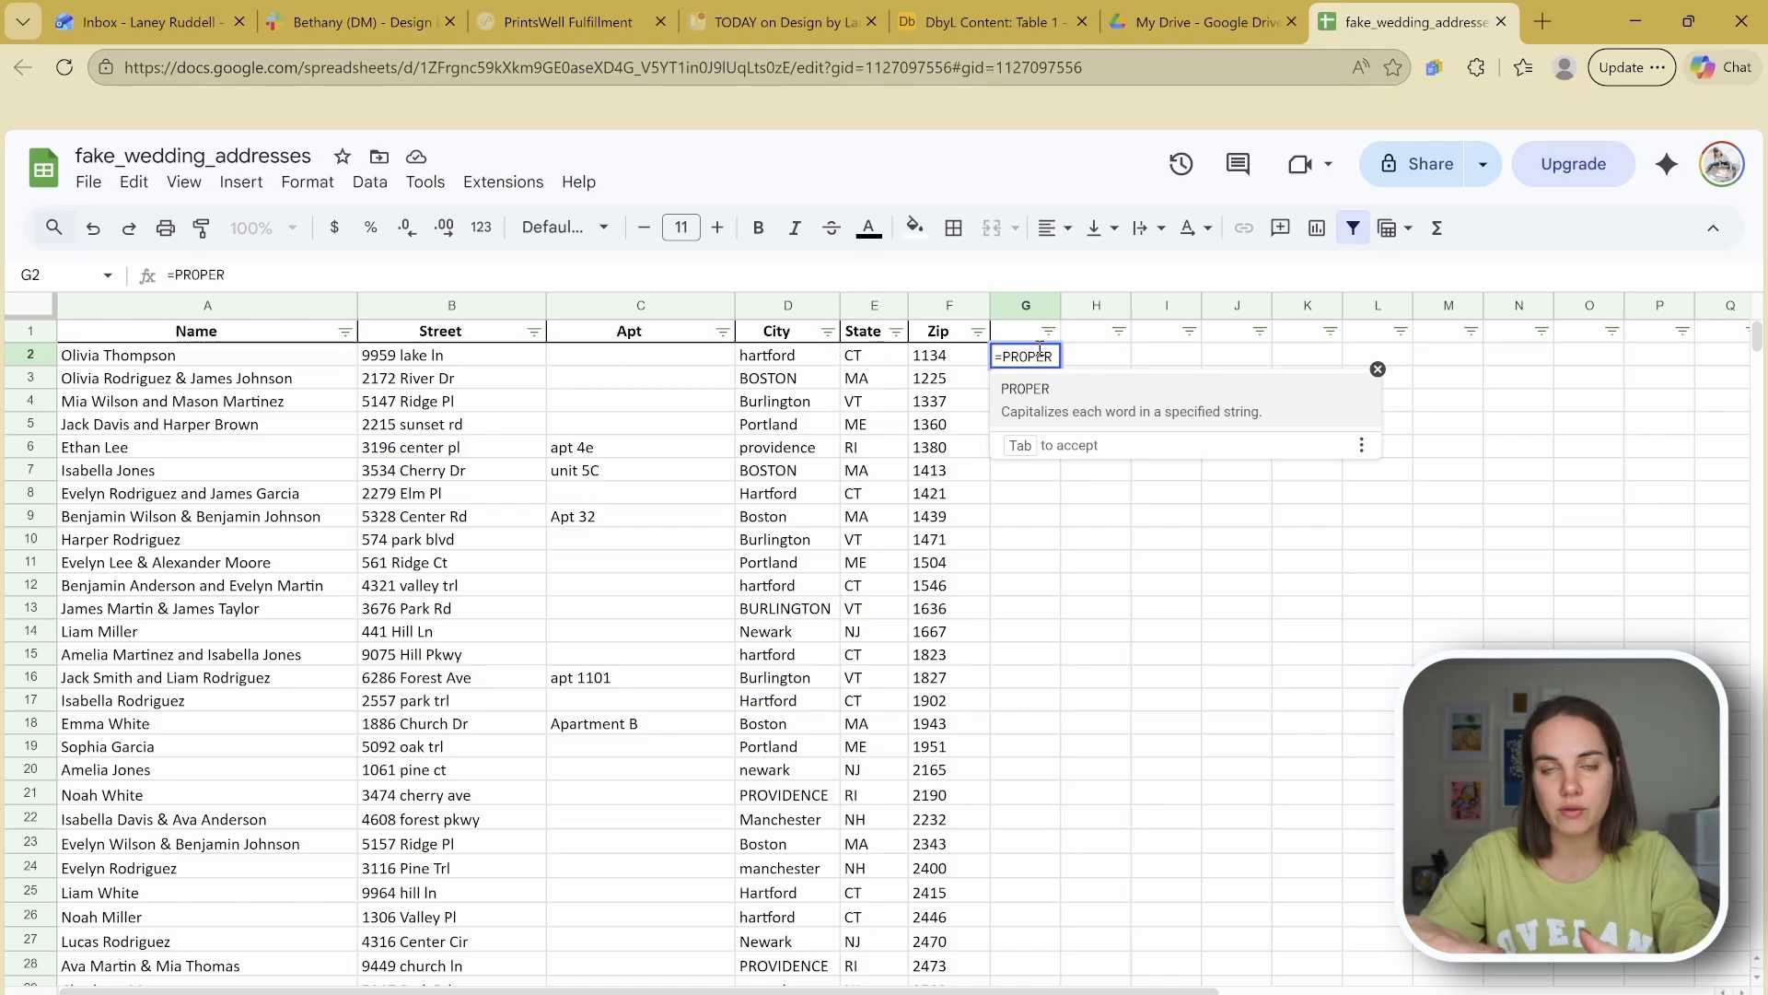
key("BackSpace")
key("BackSpace")
key("BackSpace")
key("BackSpace")
key("BackSpace")
key("BackSpace")
type("UPPER")
key("BackSpace")
key("BackSpace")
key("BackSpace")
key("BackSpace")
key("BackSpace")
type("LOWER")
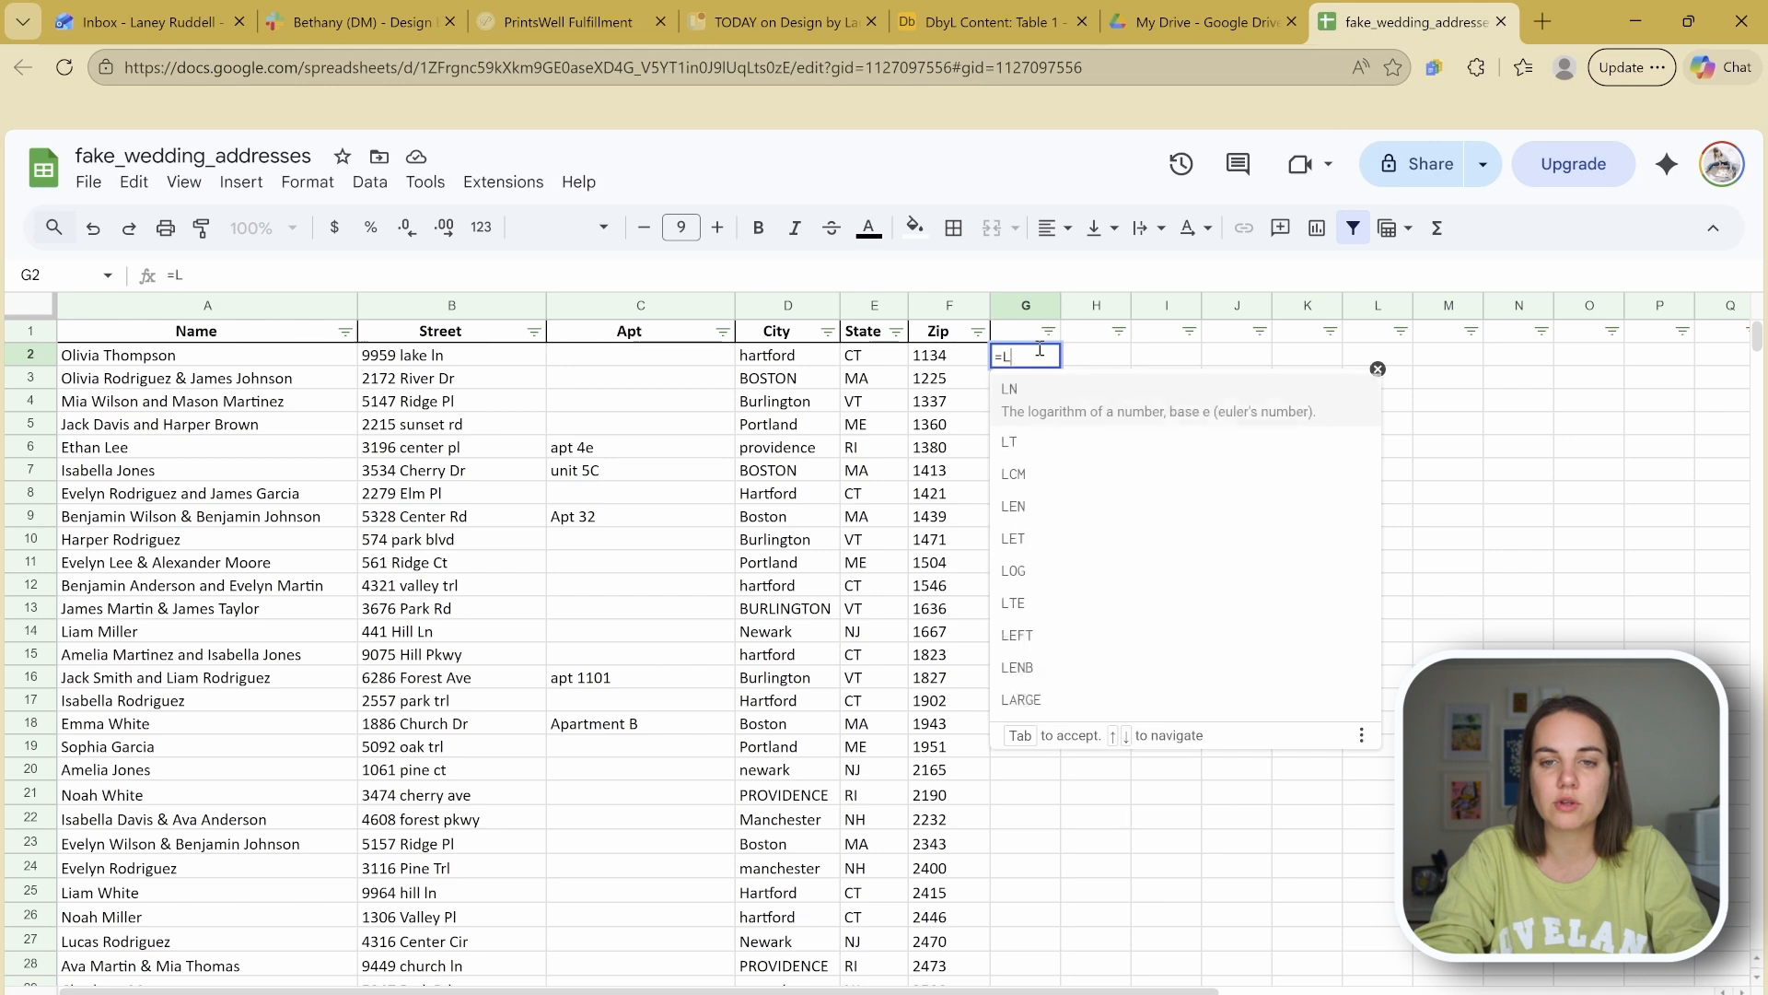
key("BackSpace")
key("BackSpace")
key("BackSpace")
key("BackSpace")
type("Prop")
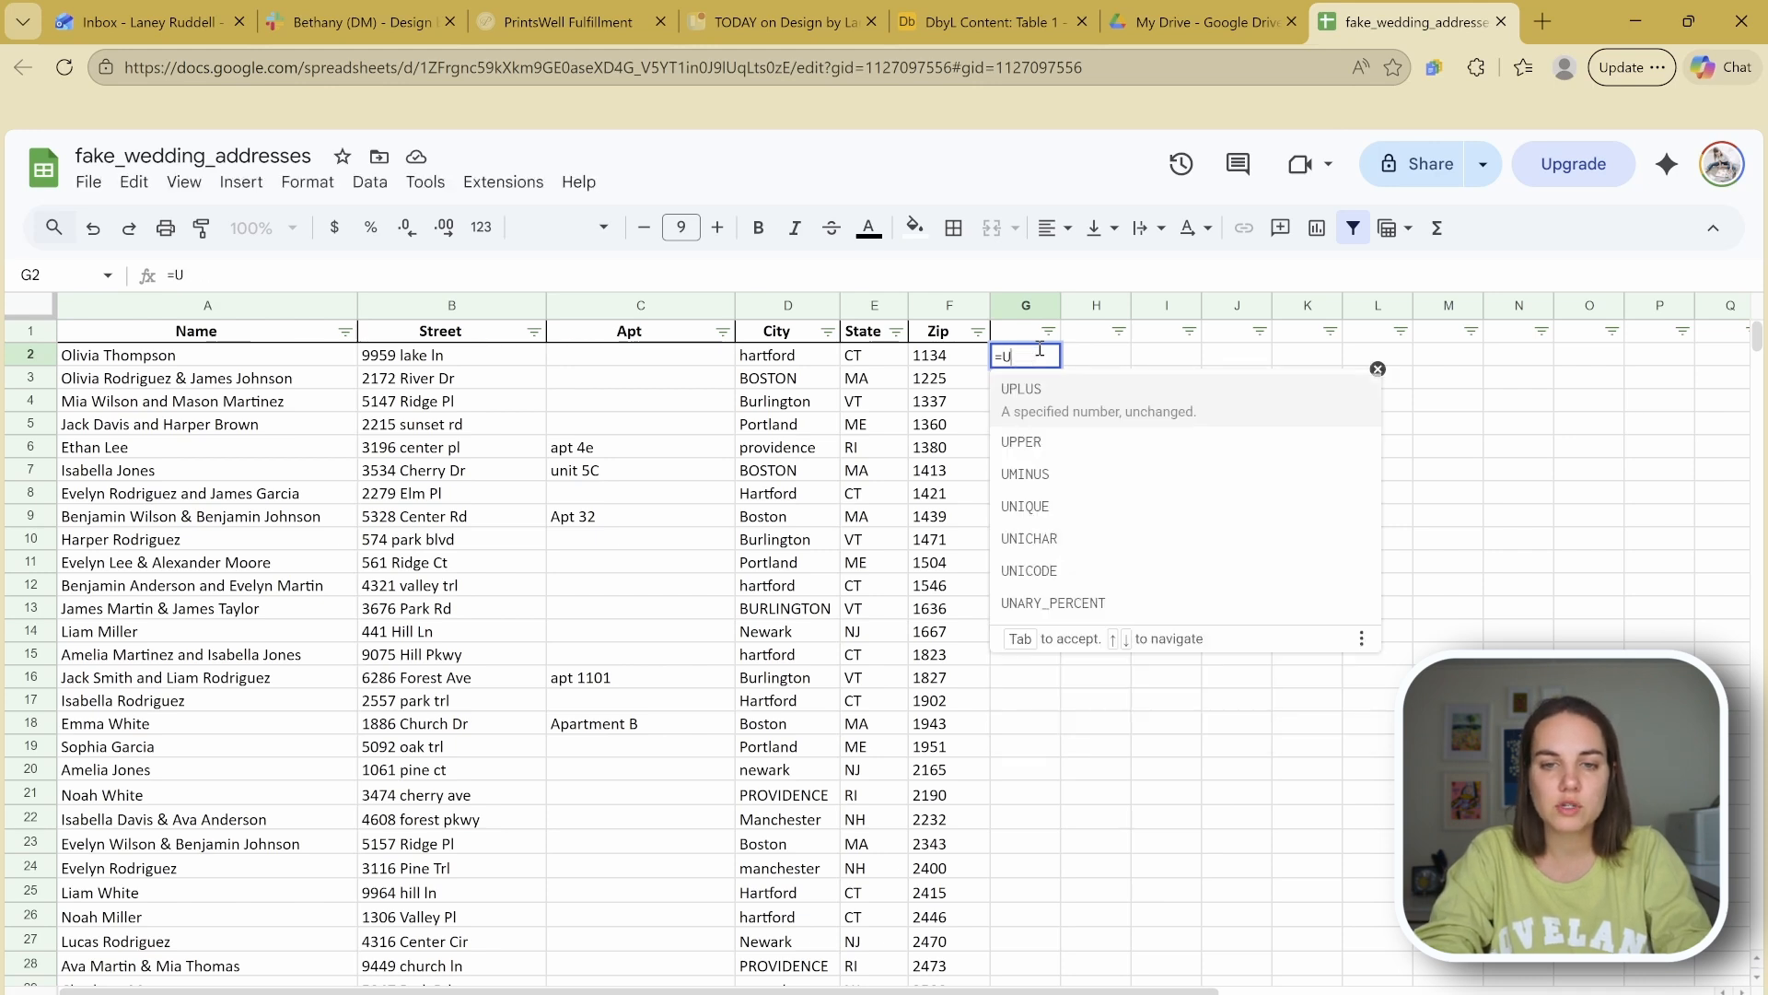
type("er(")
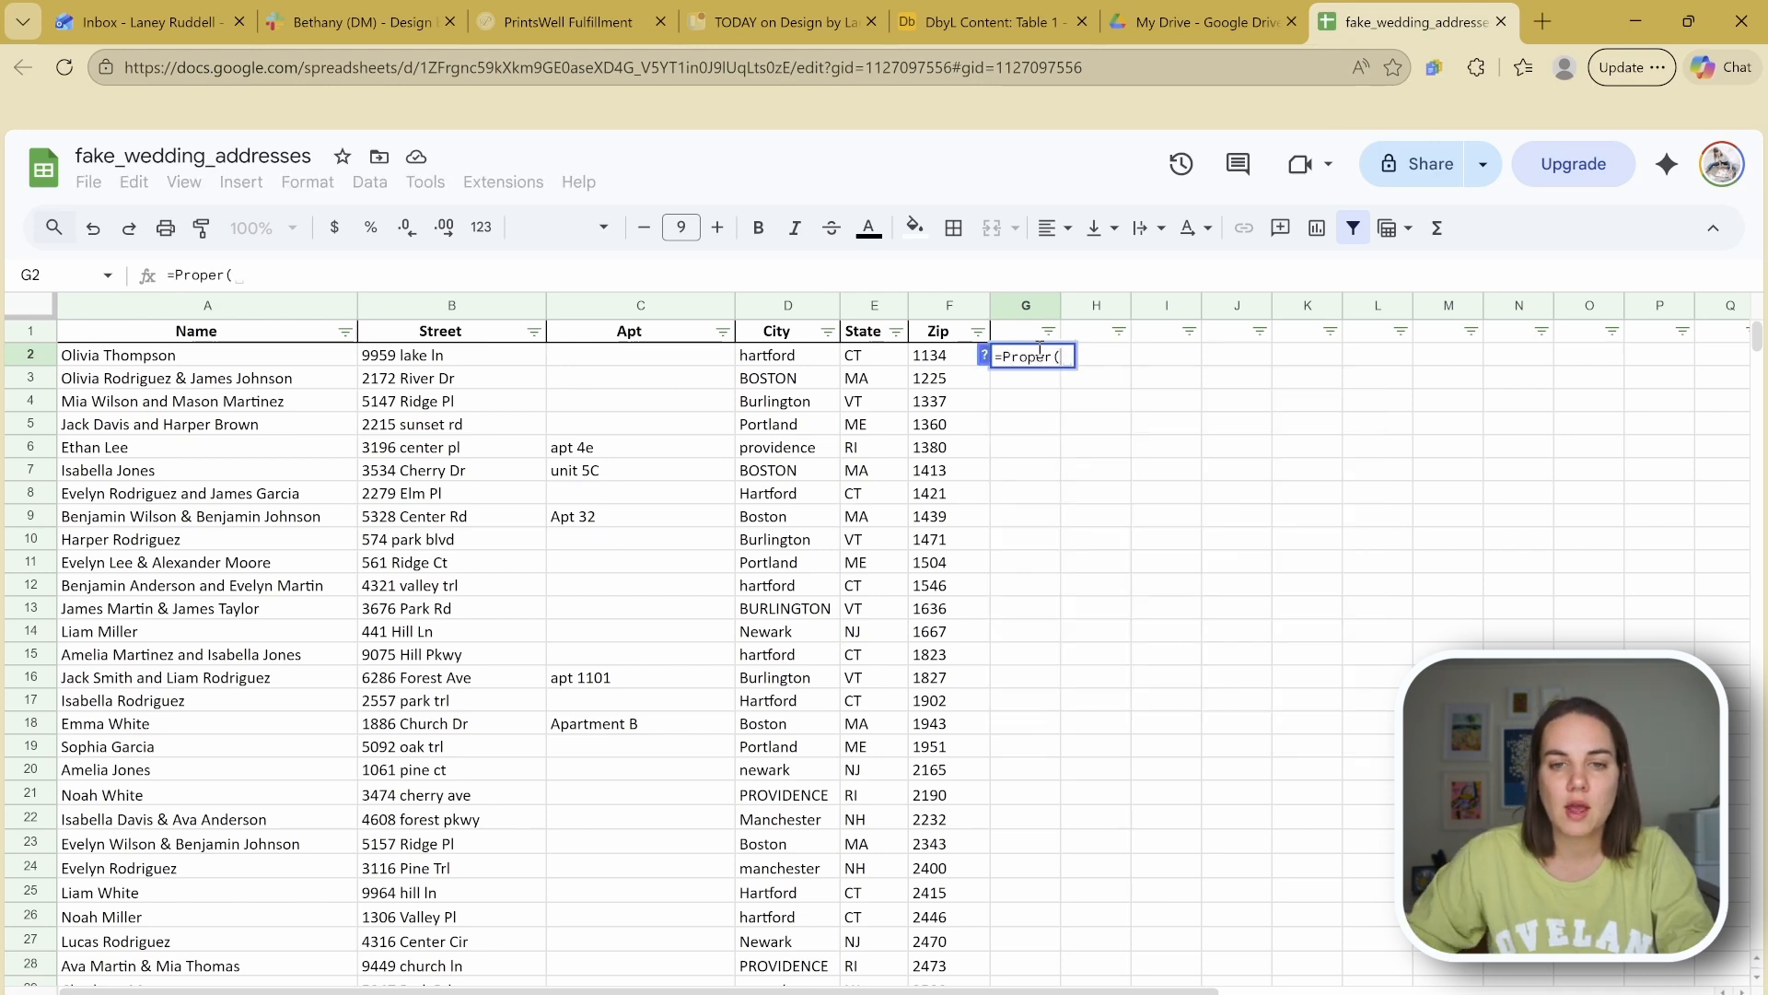
left_click(806, 357)
type(")")
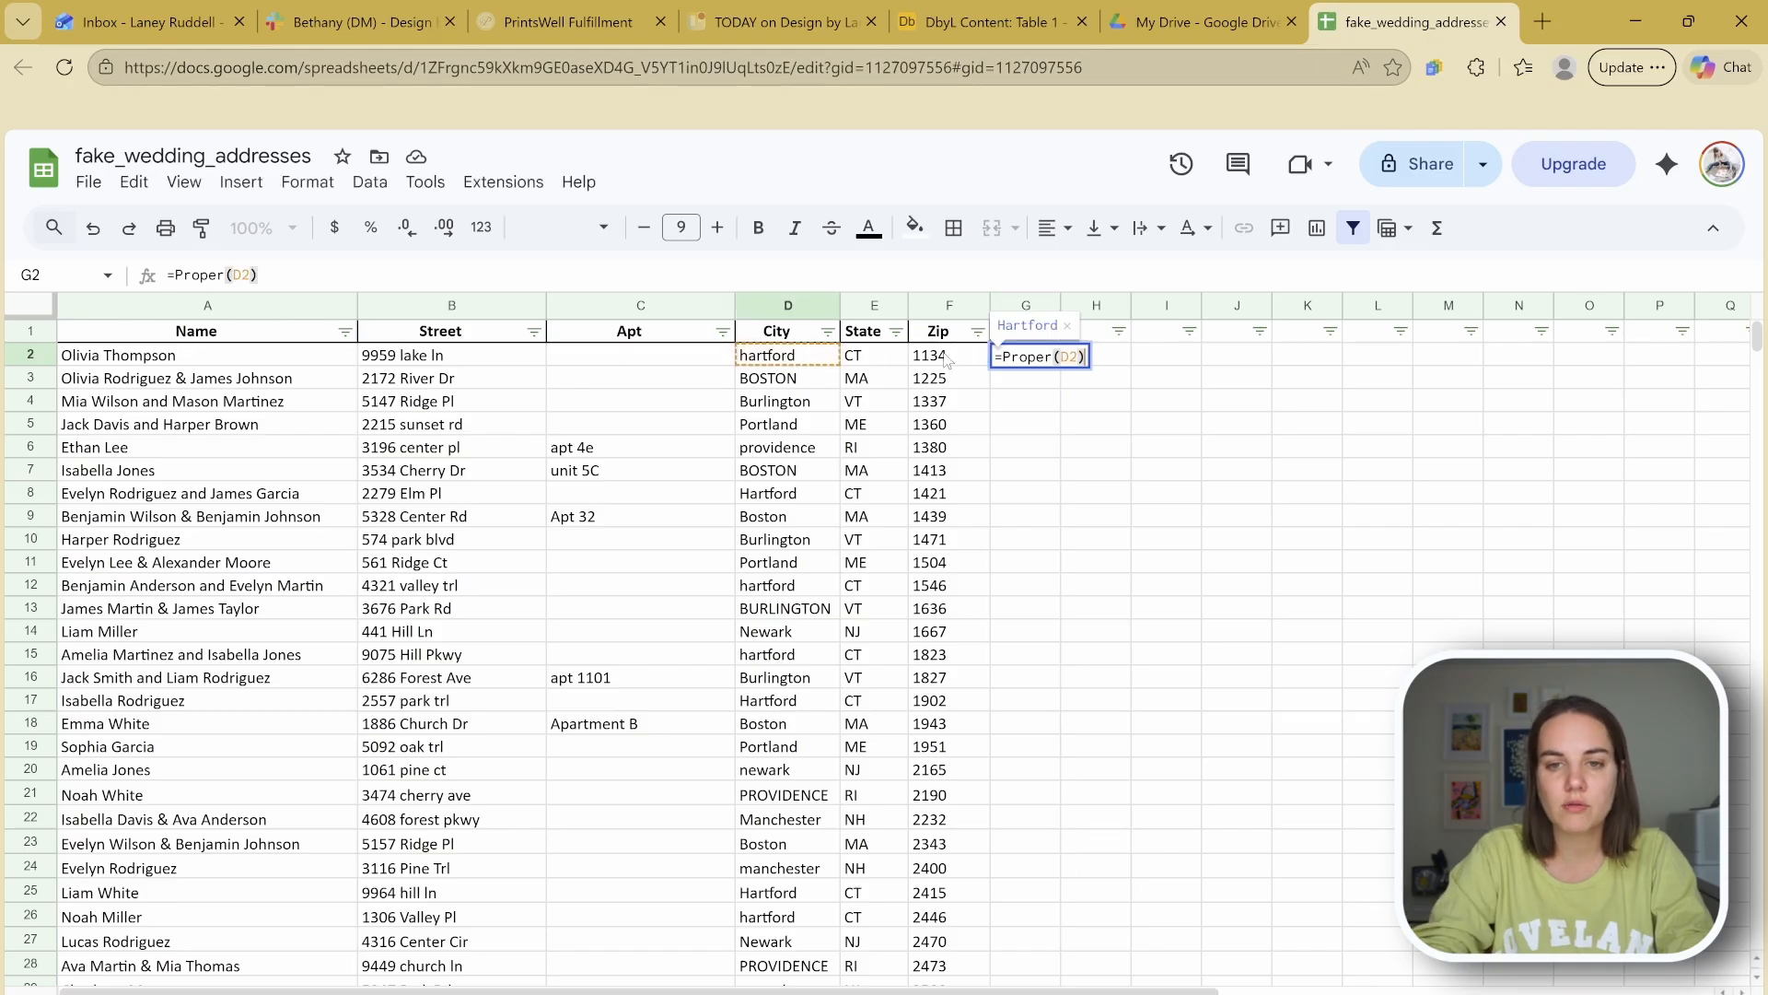
key("Return")
Step: Fill the PROPER formula down column G and compare BOSTON with Boston in G7
left_click(1089, 525)
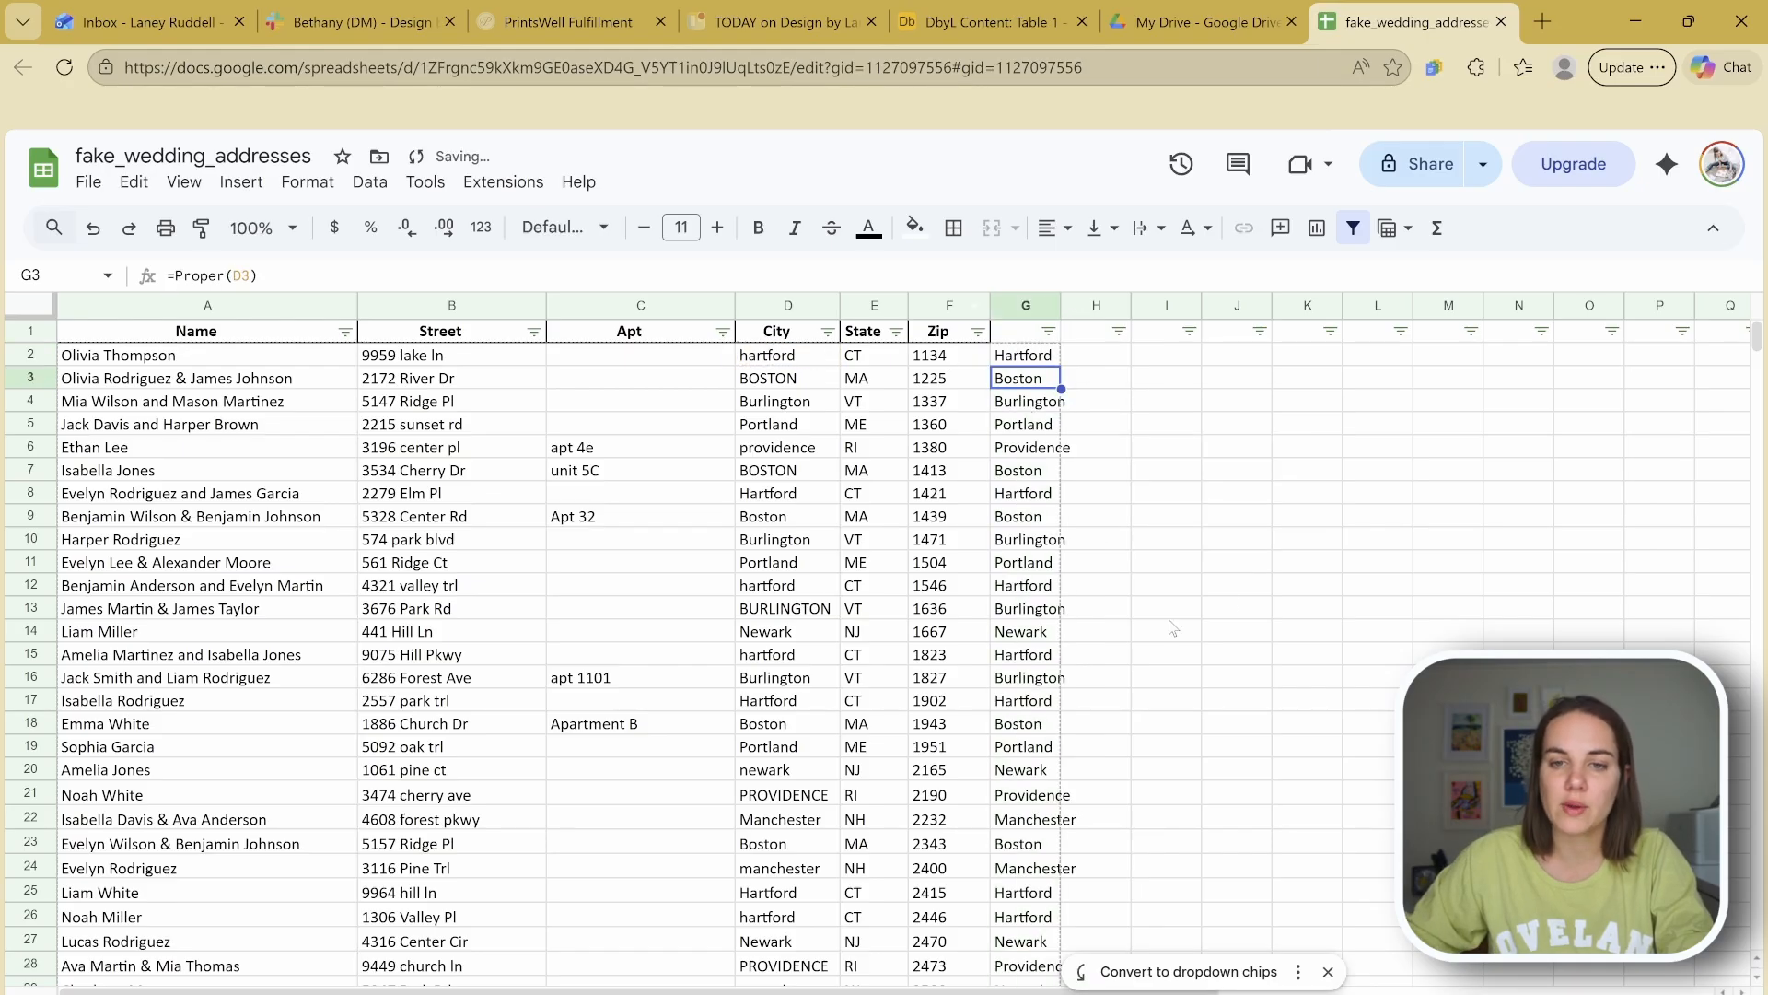
left_click(1234, 587)
left_click(784, 473)
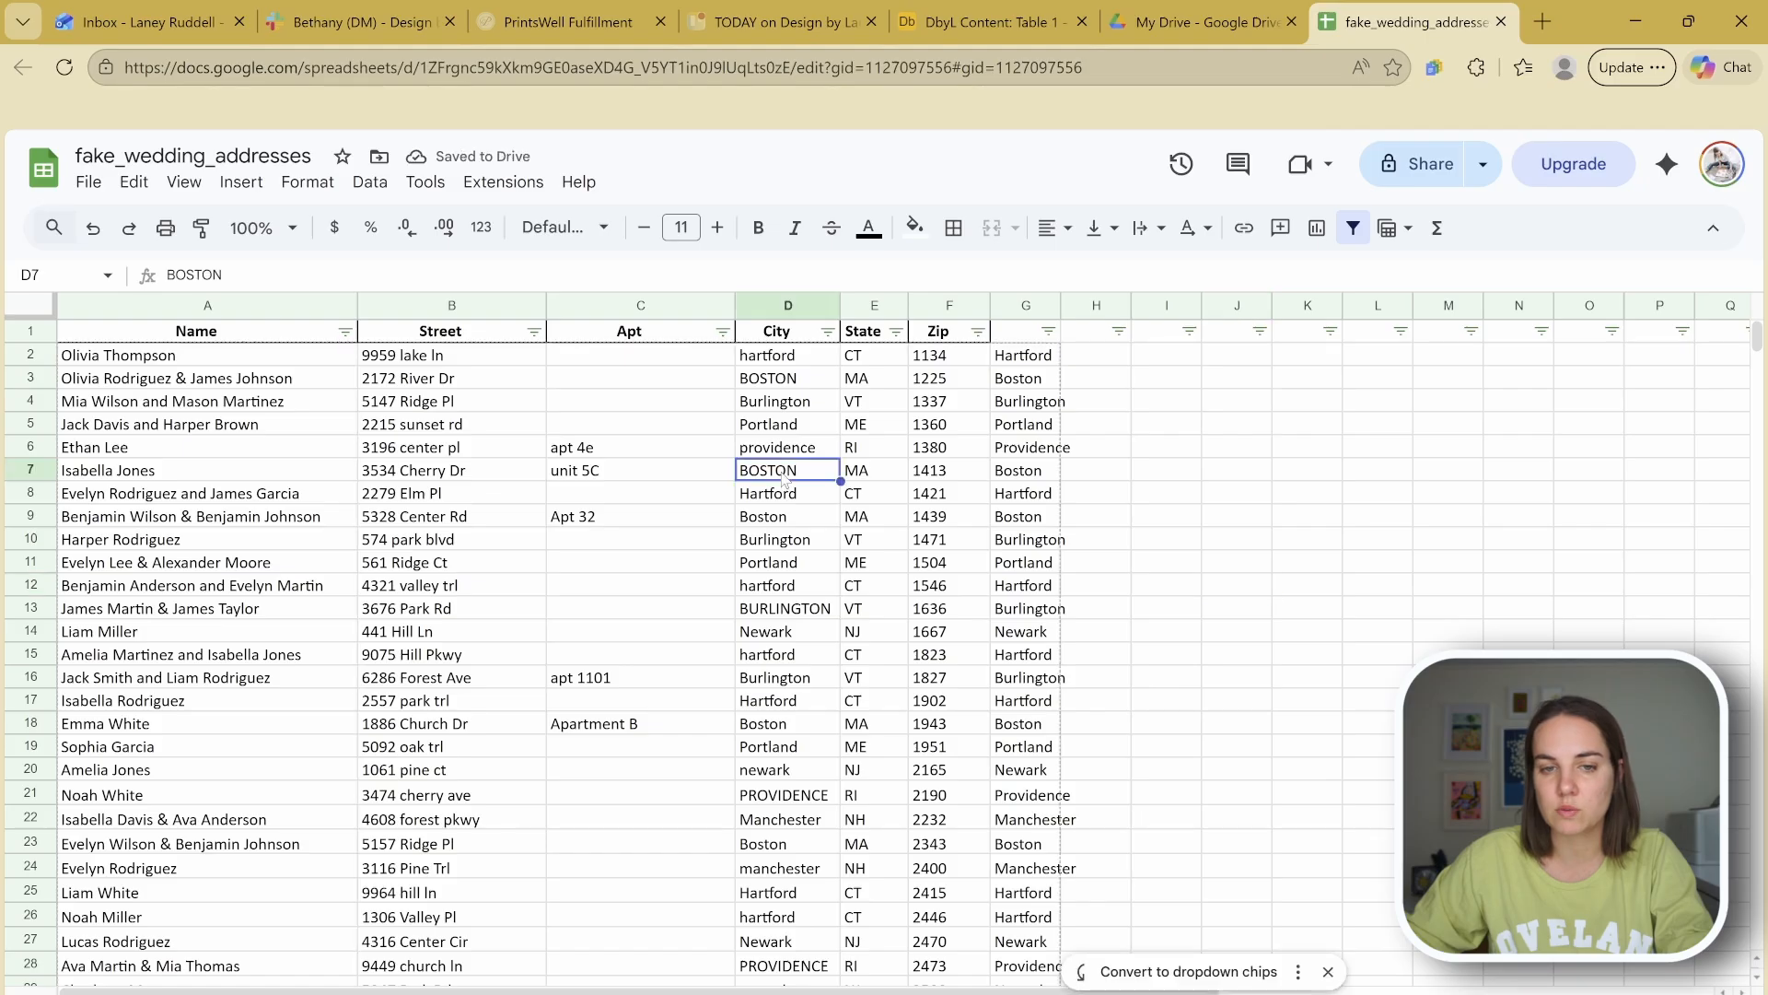
left_click(1011, 477)
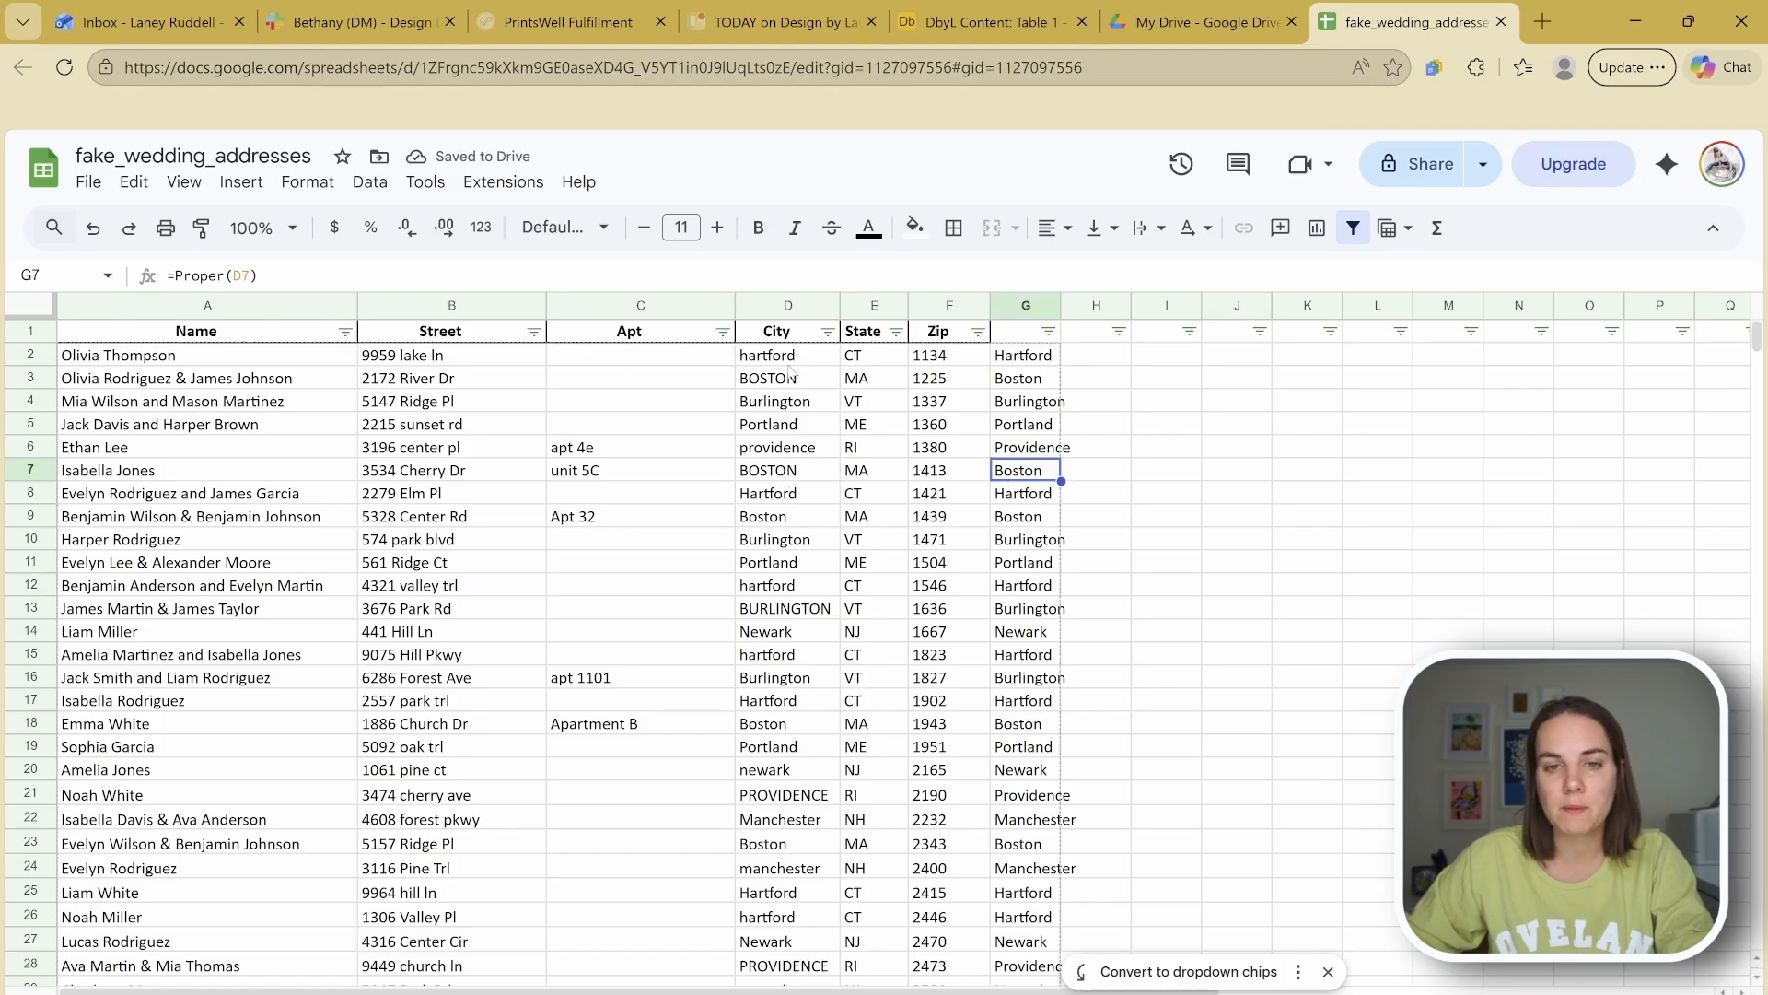
Step: Paste column G's proper-cased cities into column D, then clear helper column G
left_click(1025, 305)
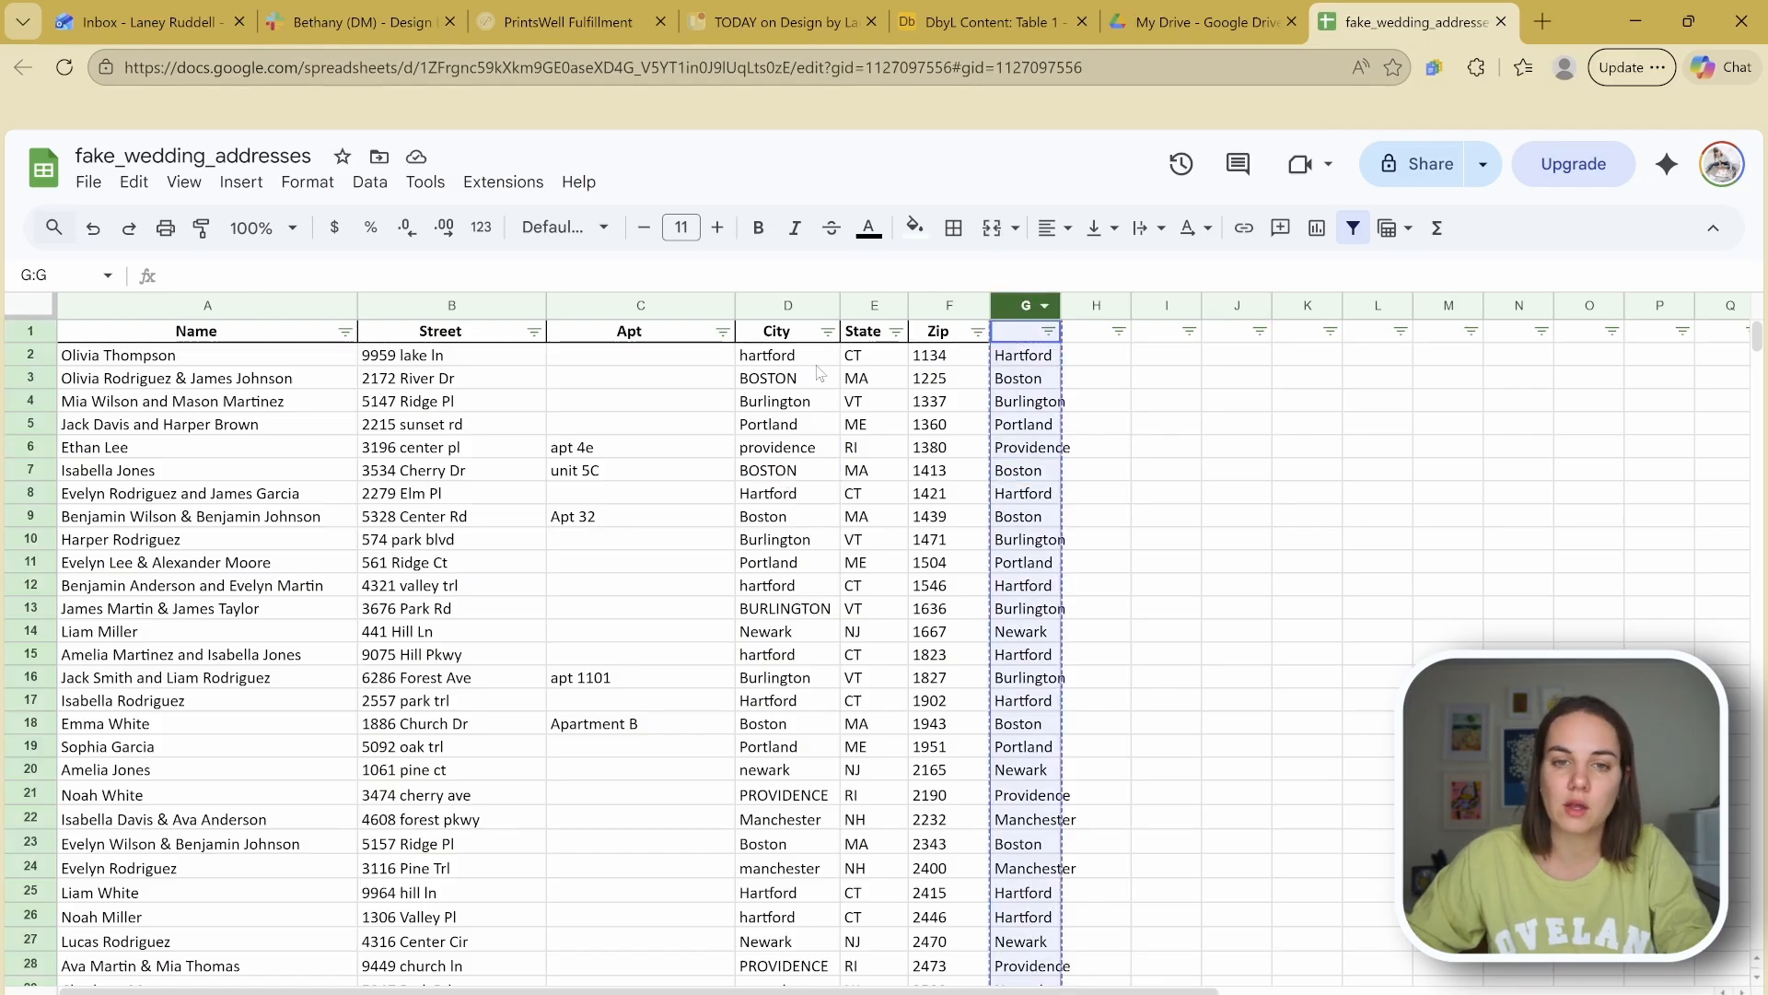
left_click(781, 302)
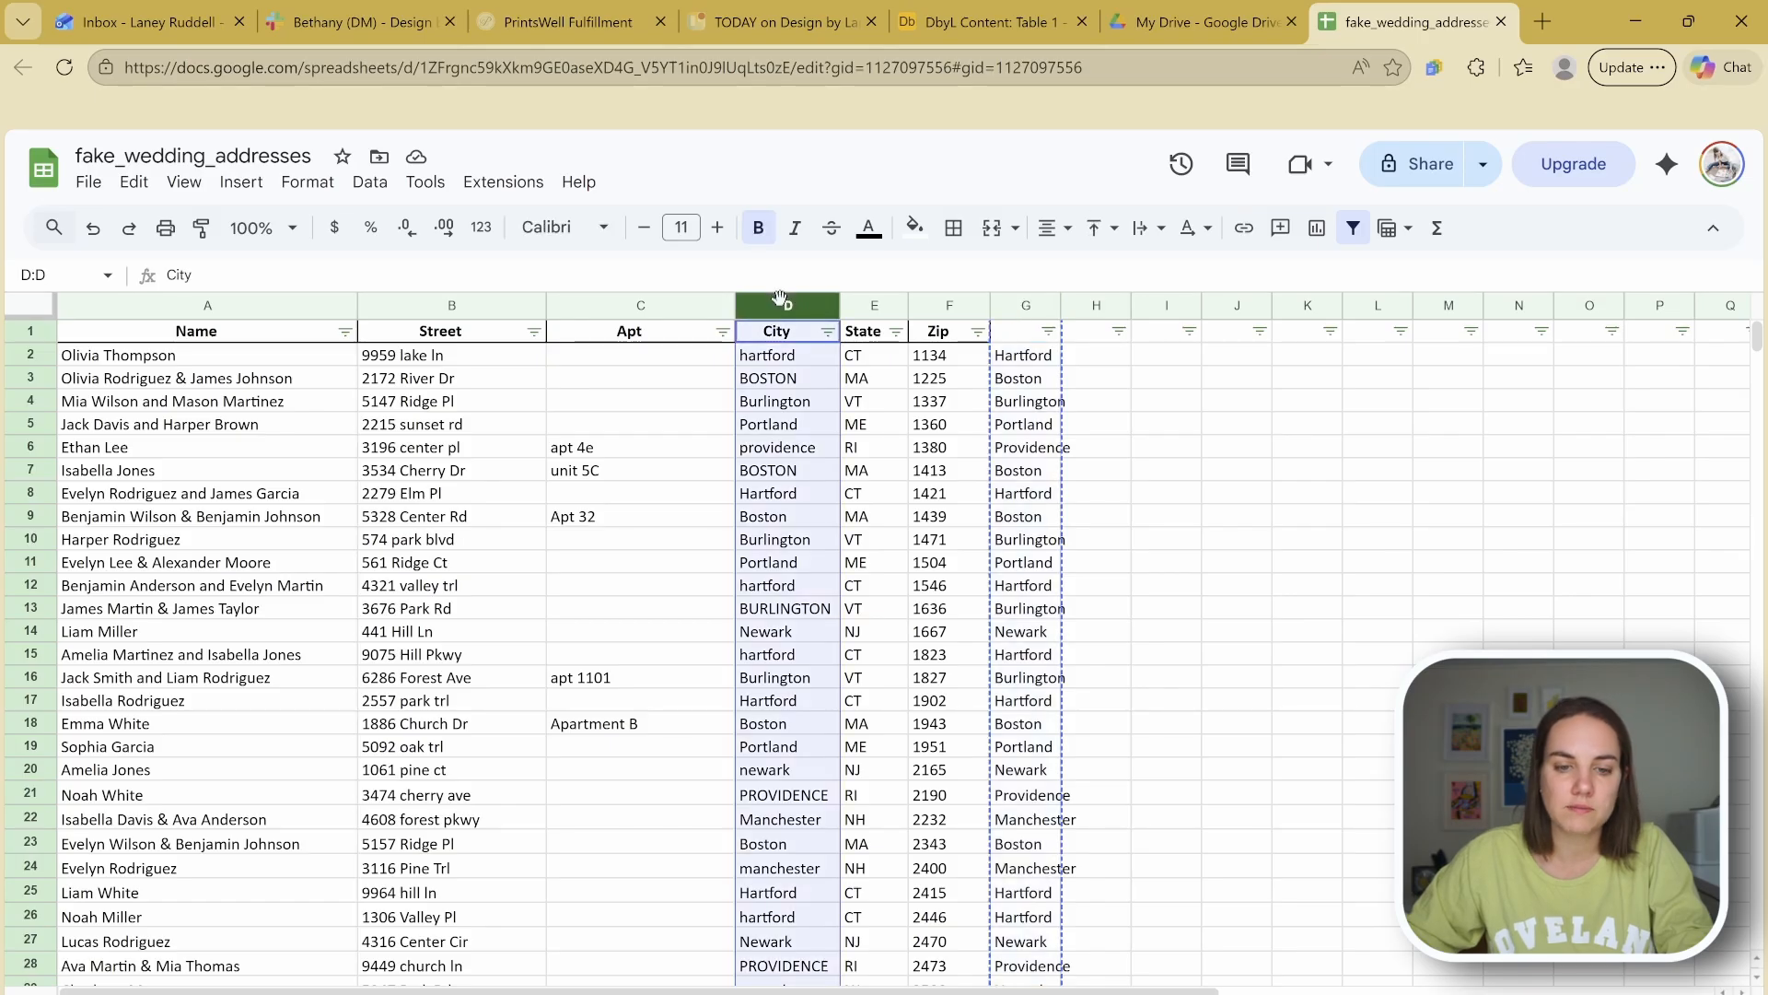
key("ctrl+shift+v")
left_click(772, 430)
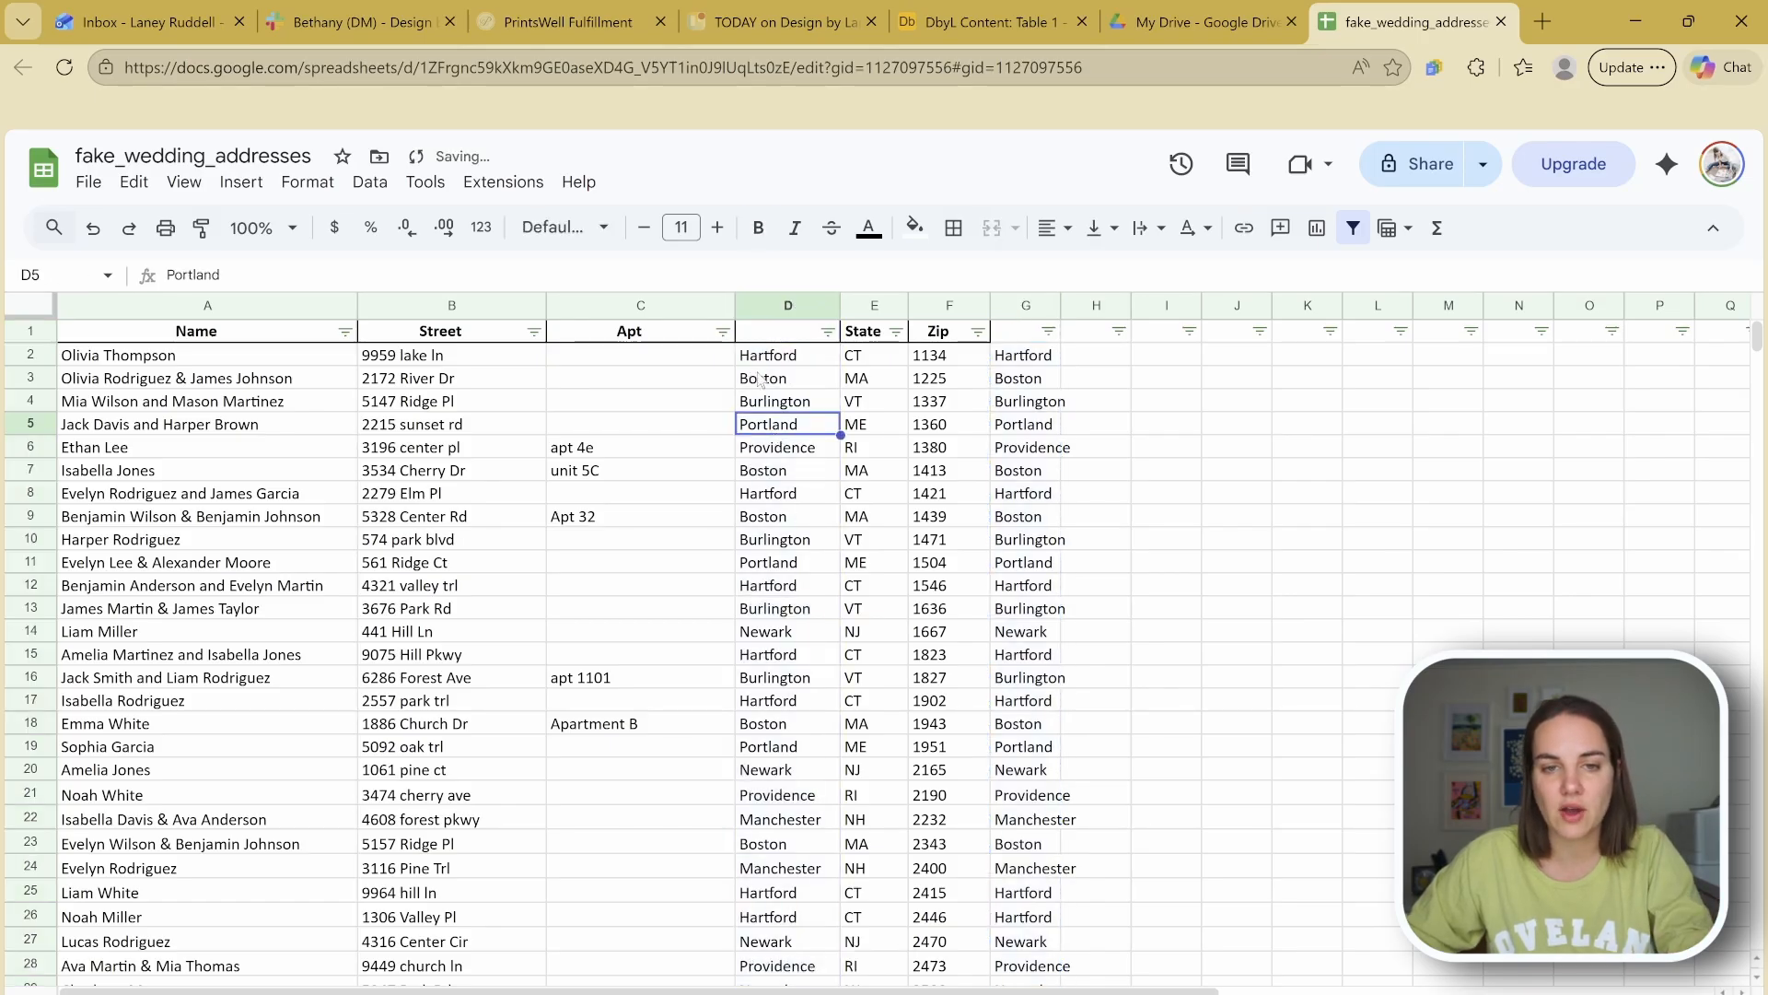
left_click(1013, 306)
key("Delete")
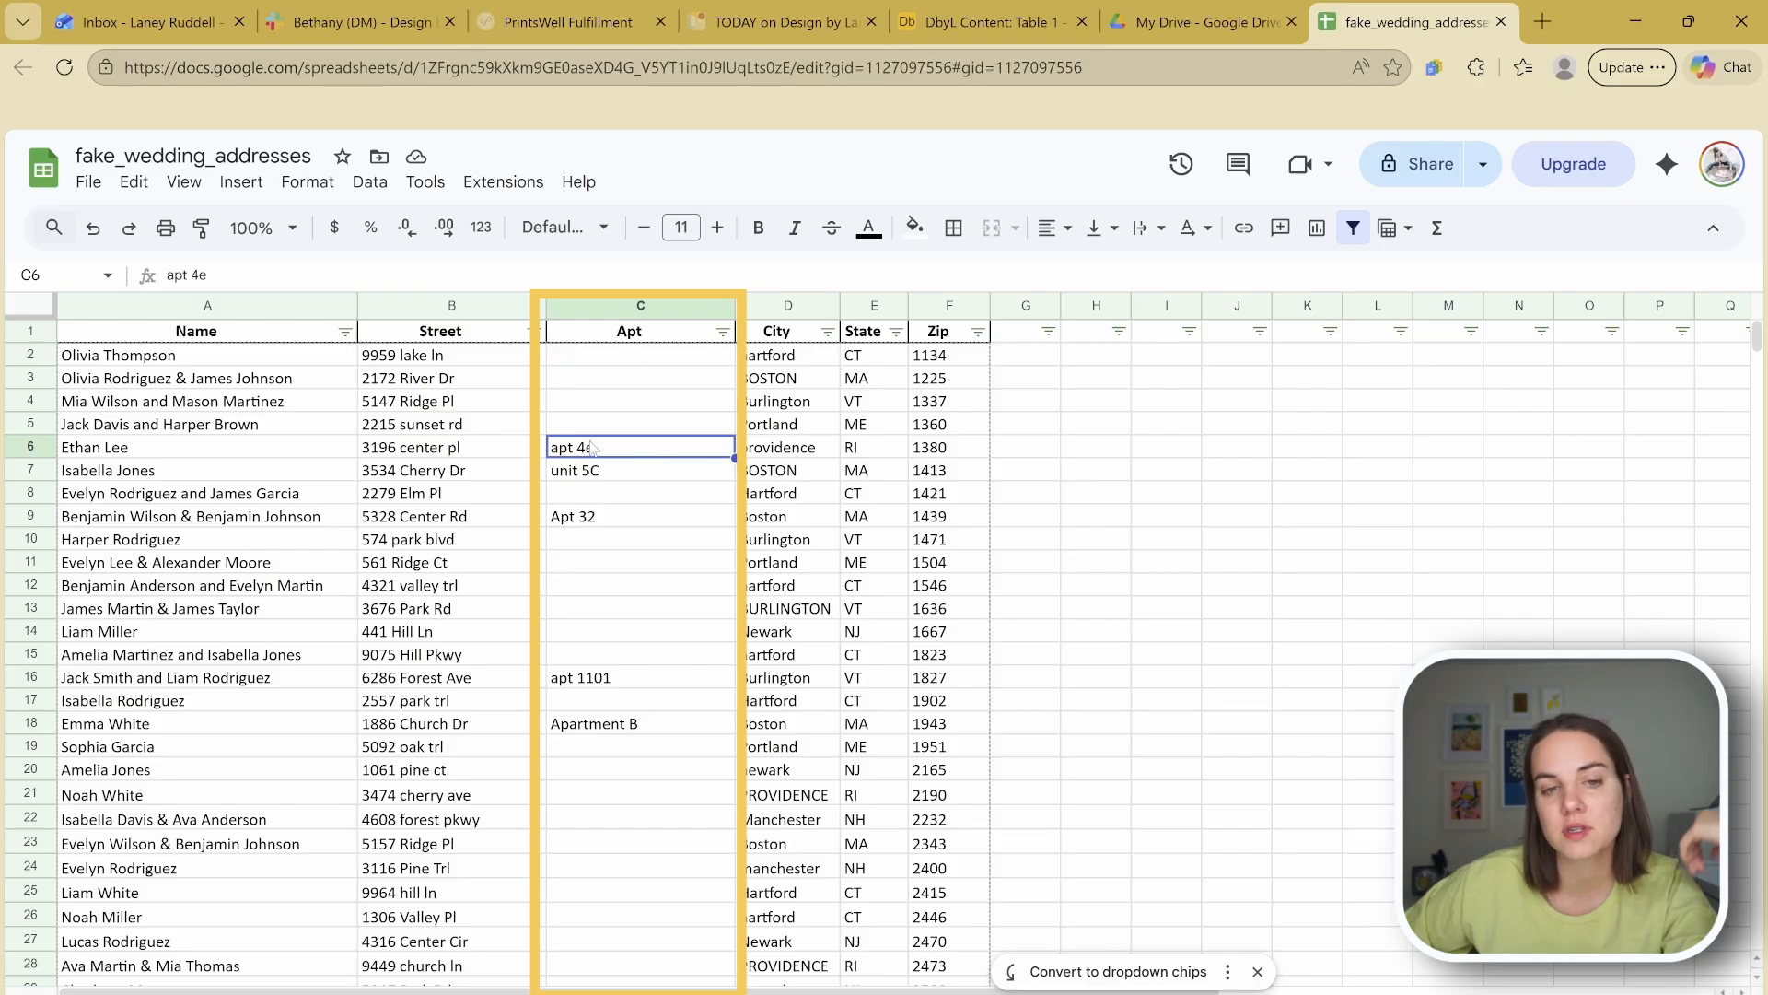
Step: Inspect the apartment entries and select the Apt column C
left_click_drag(592, 458, 642, 730)
left_click(642, 730)
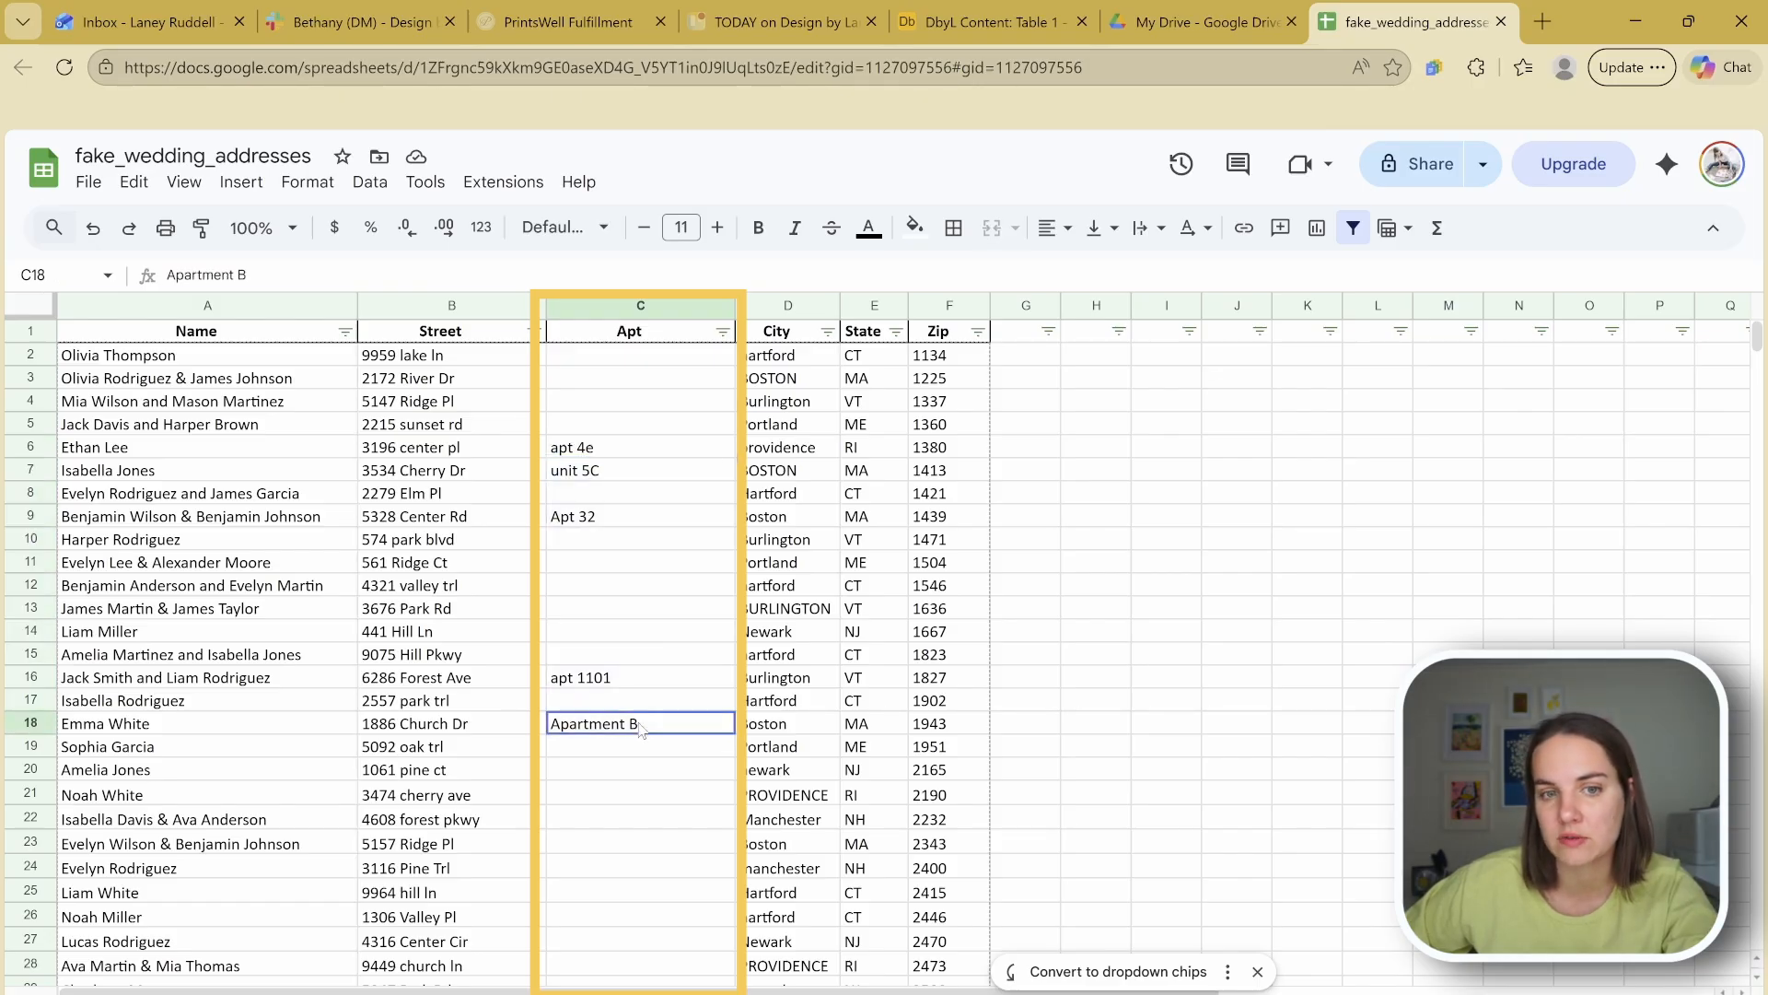
left_click(618, 447)
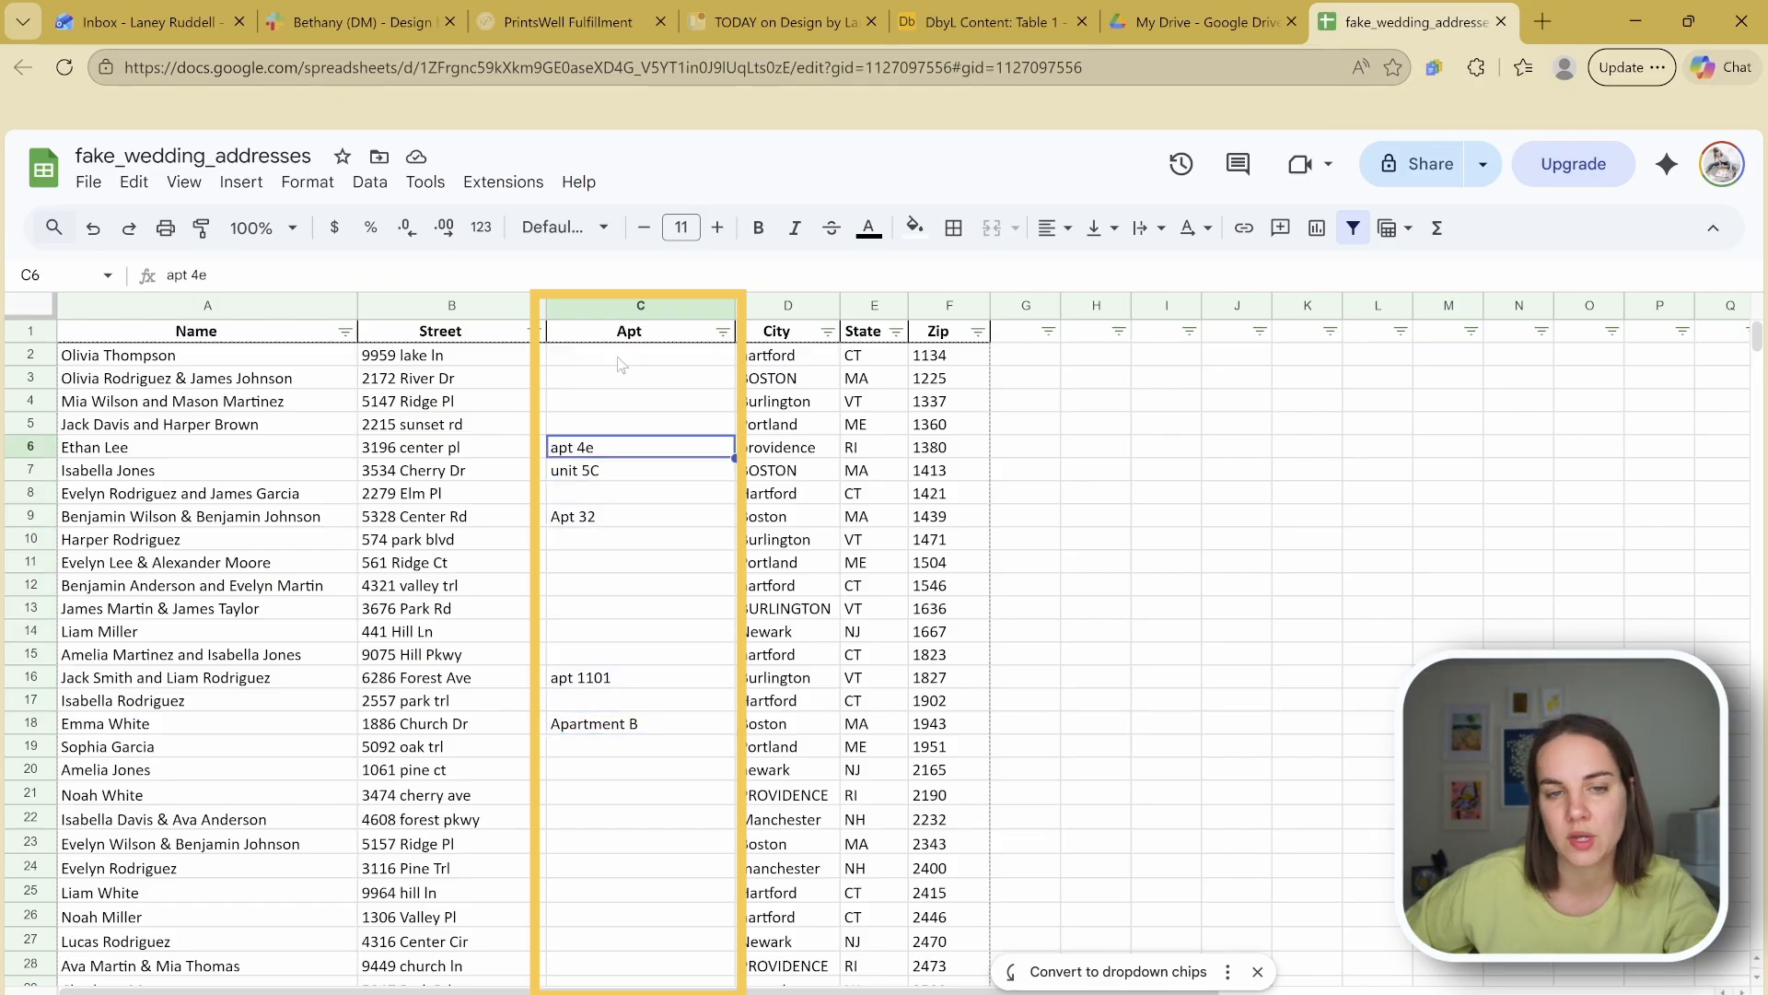
left_click(623, 305)
Step: Replace every apt with Apartment in column C
key("ctrl+f")
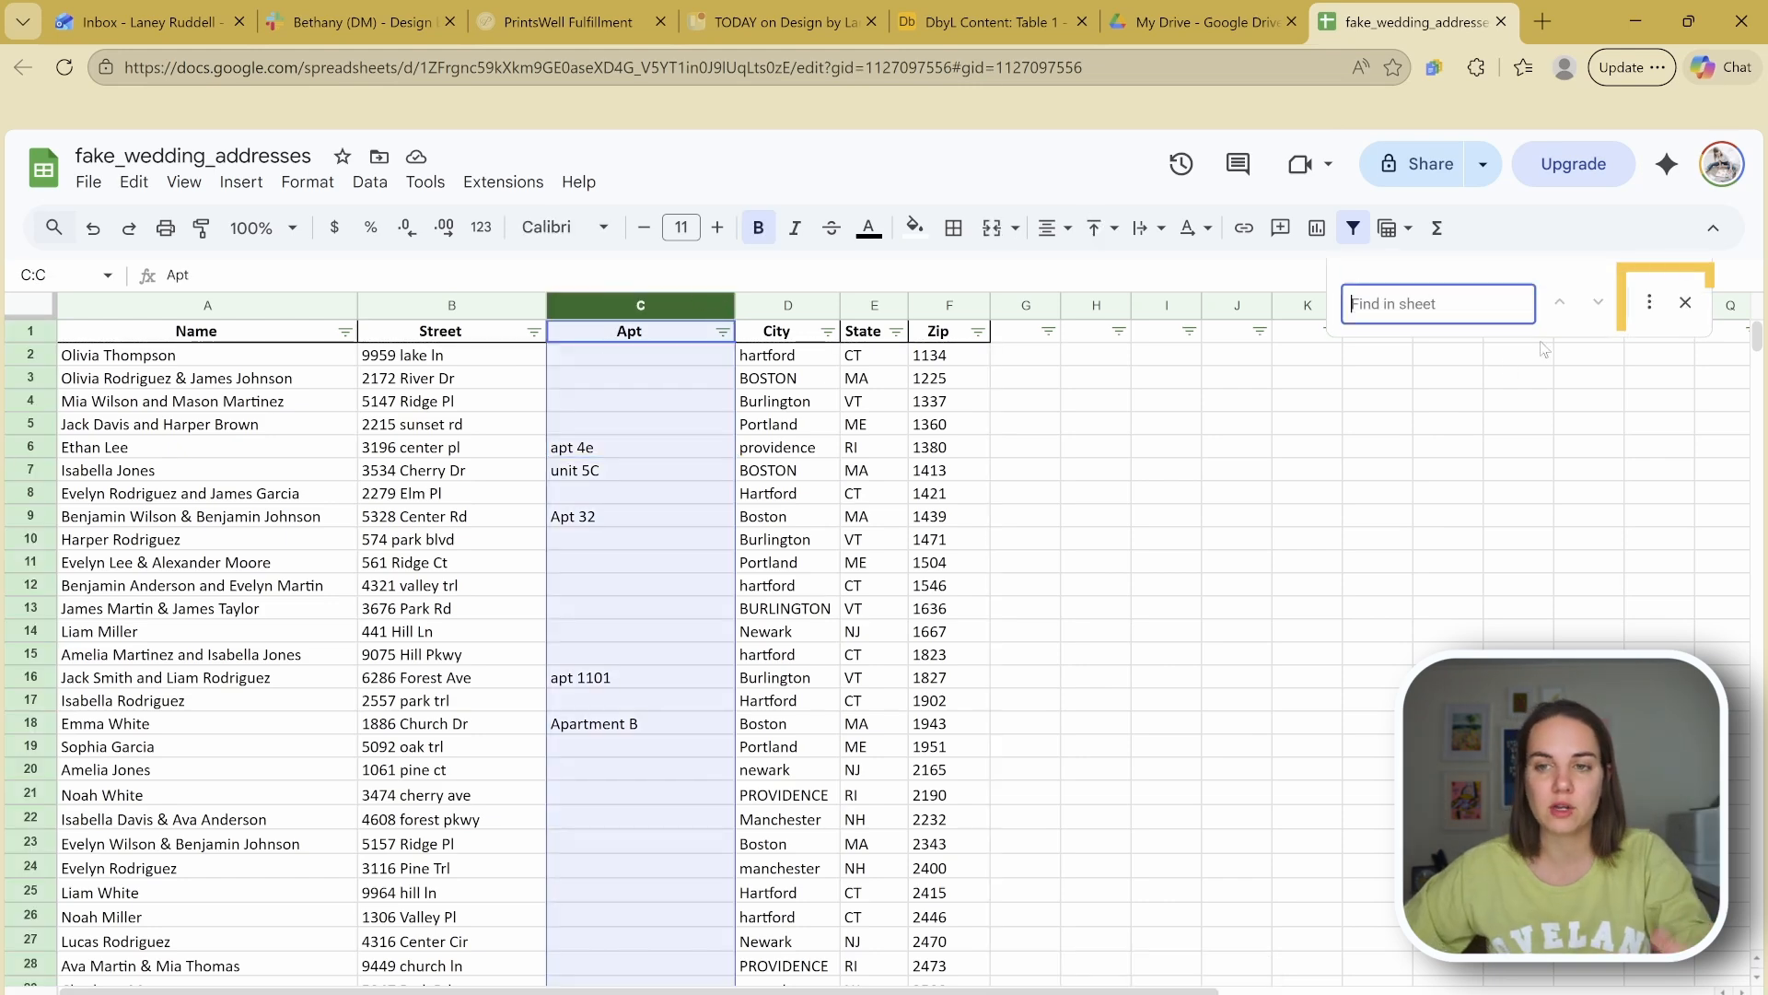
left_click(1649, 302)
type("apt")
key("Tab")
type("Apartment")
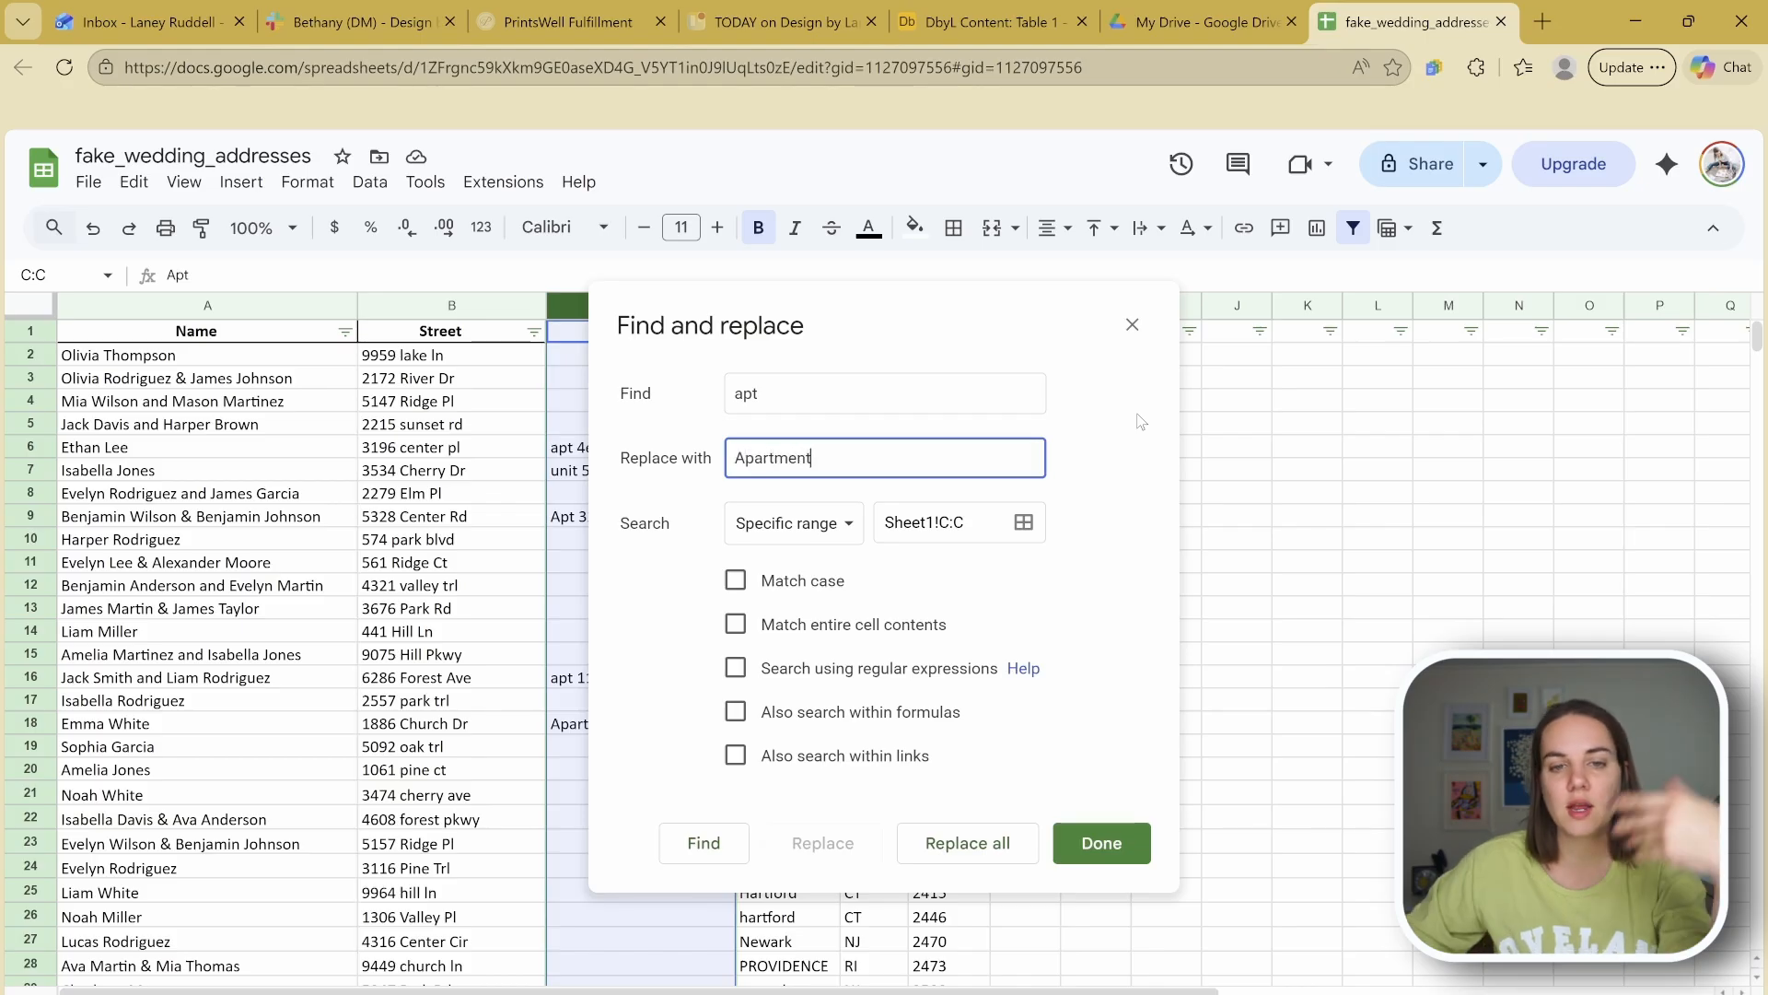
left_click_drag(761, 316, 1073, 351)
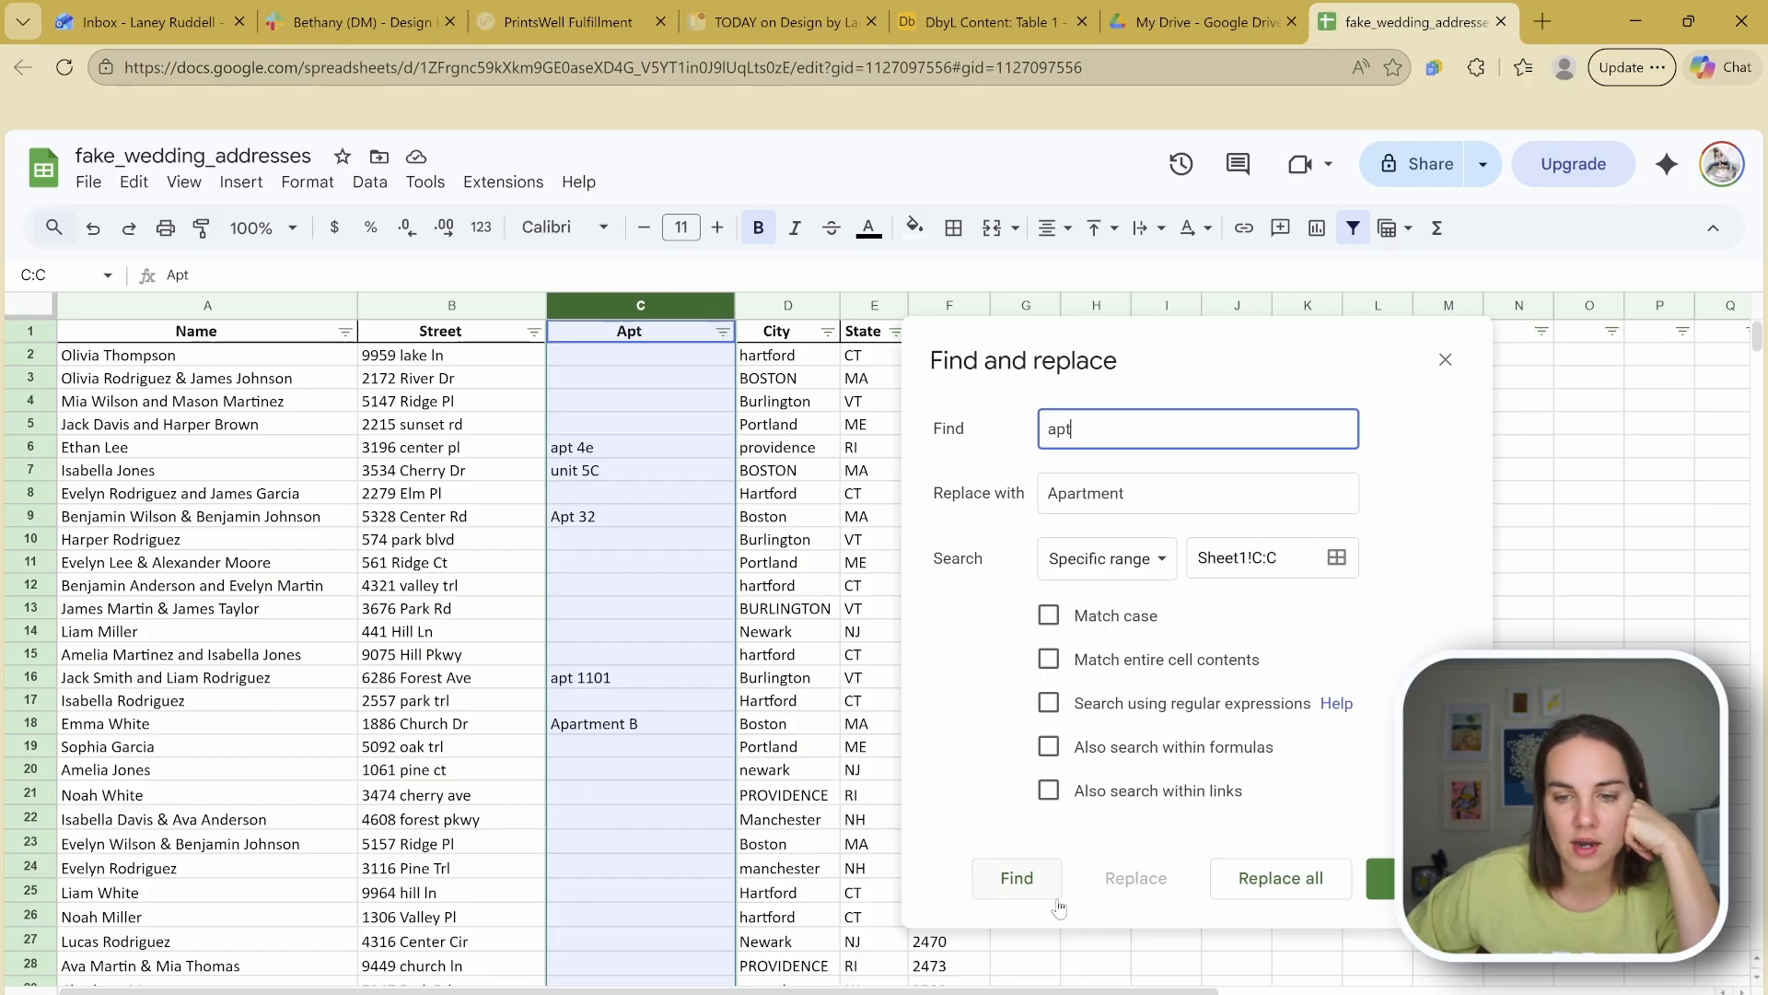
left_click(1262, 884)
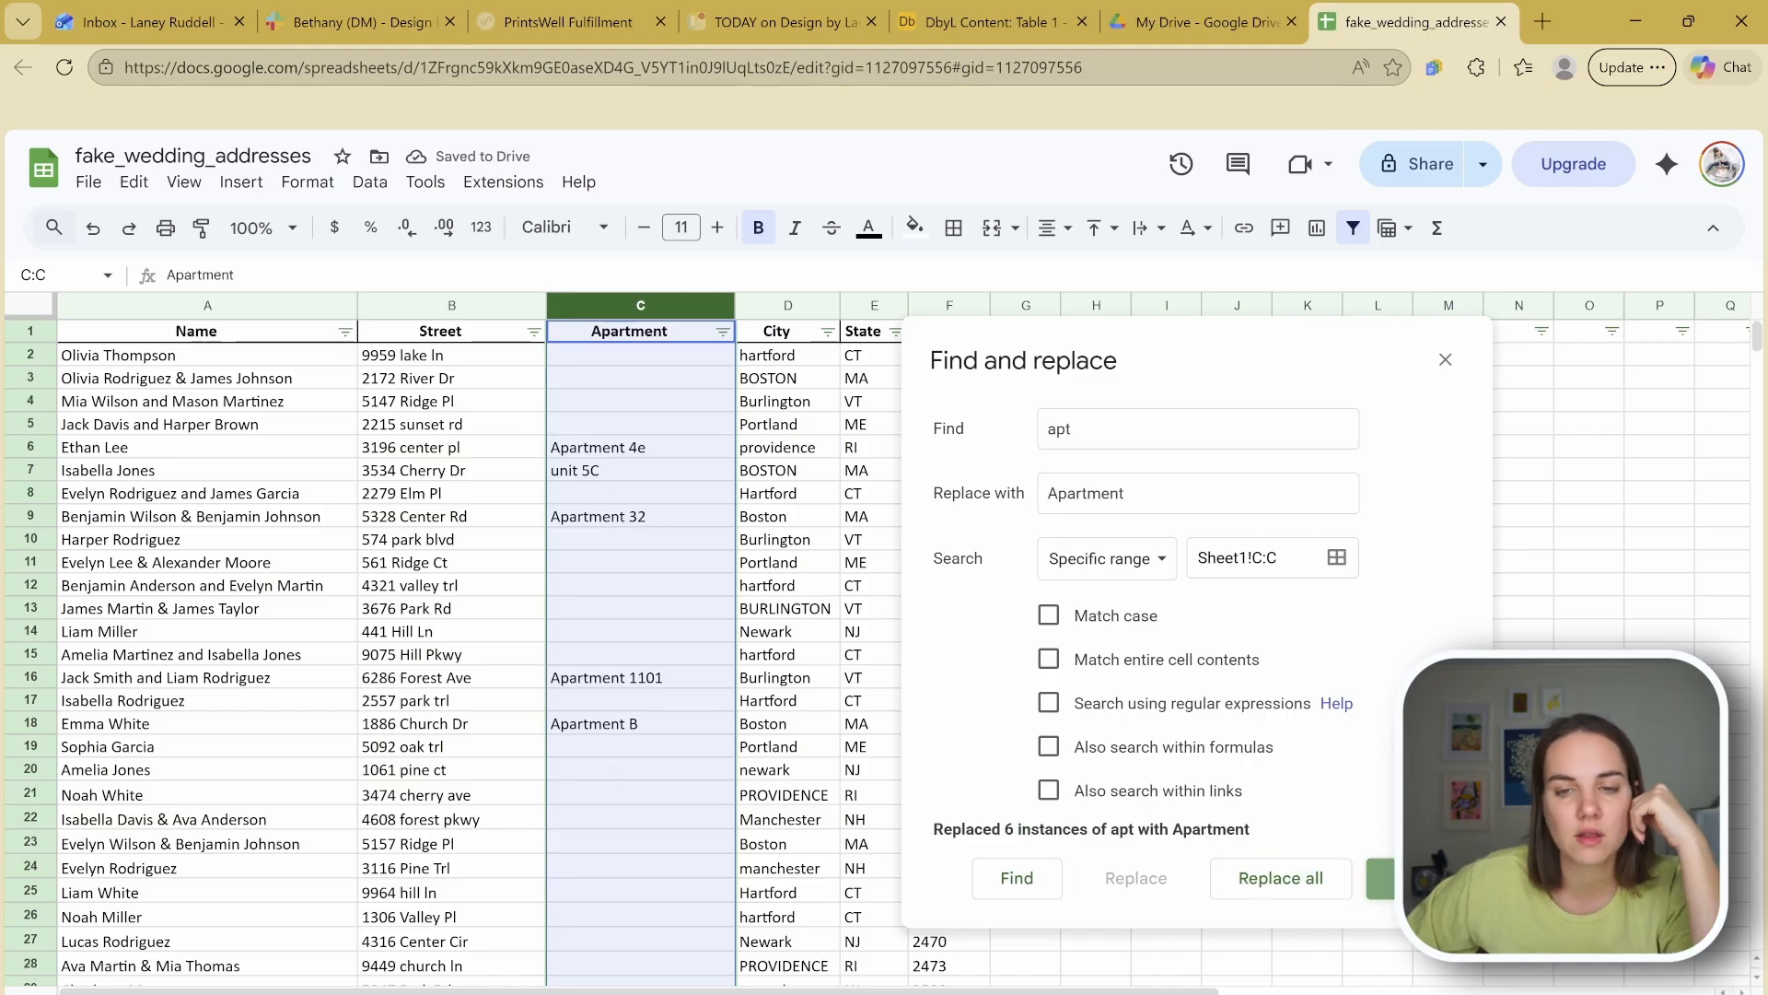
left_click(1414, 878)
Step: Capitalize unit 5C to Unit 5C, then select the Street column
left_click(559, 480)
scroll(590, 481, "down", 5)
scroll(608, 484, "up", 5)
double_click(569, 476)
left_click_drag(560, 474, 545, 475)
type("U")
key("Return")
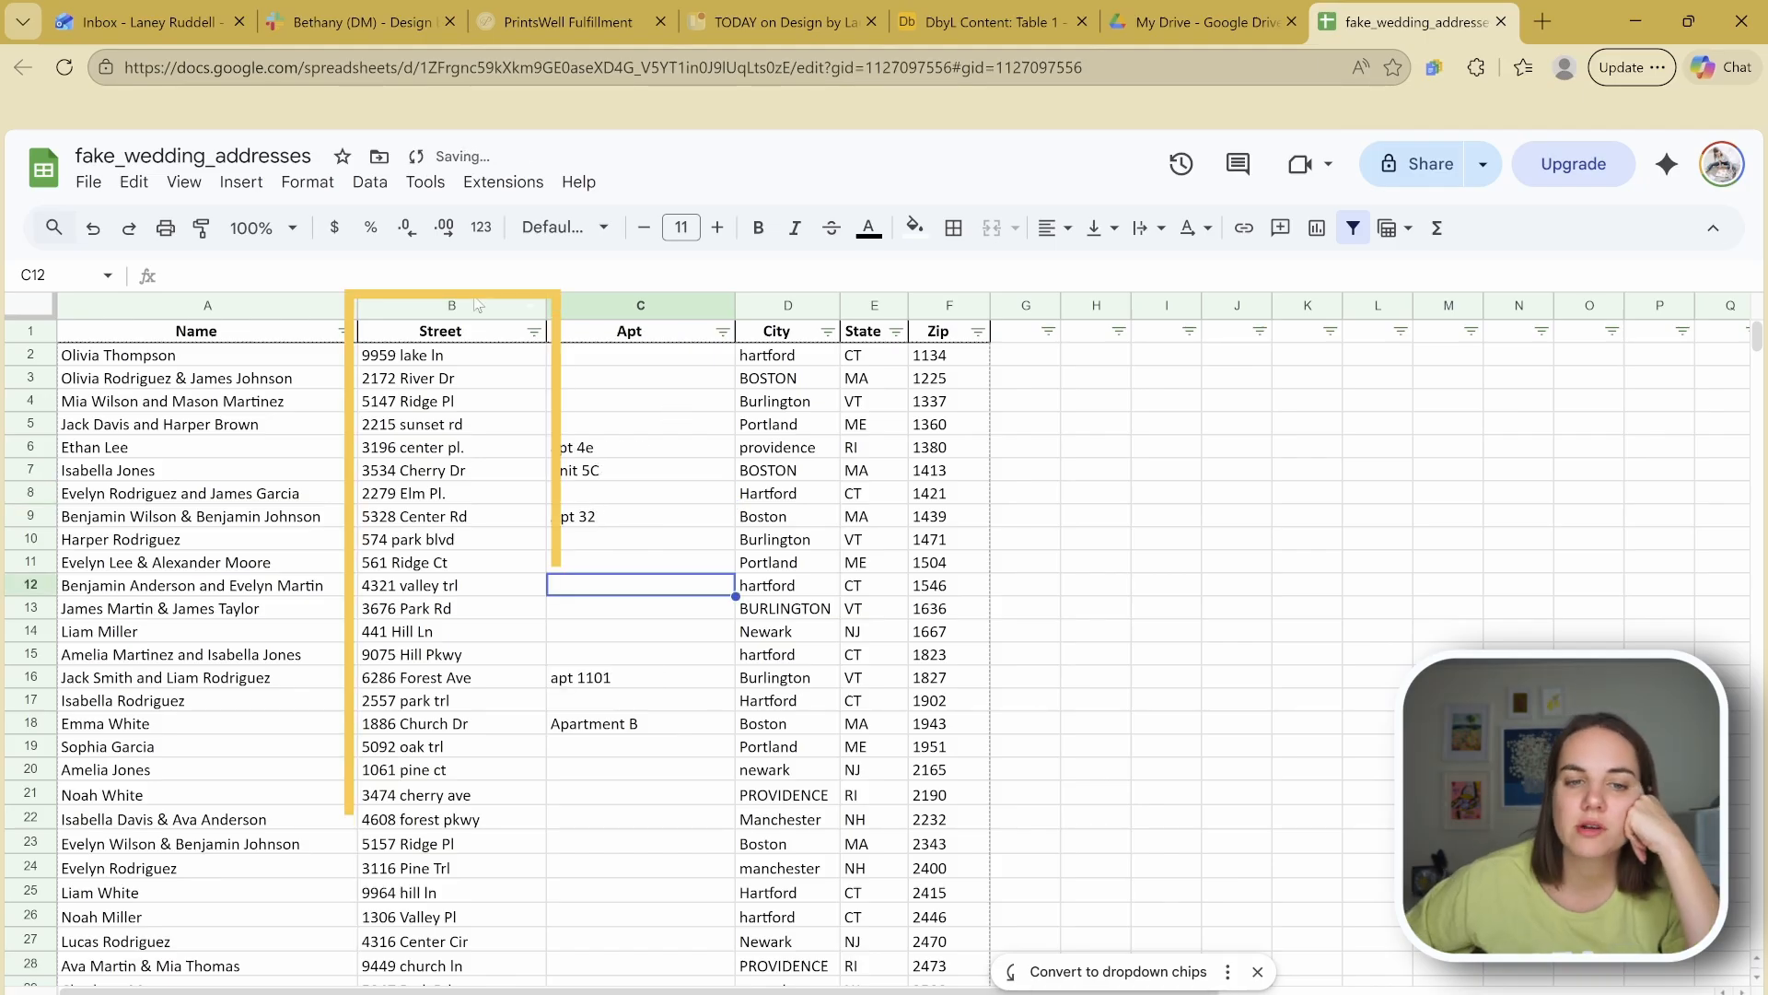
left_click(472, 296)
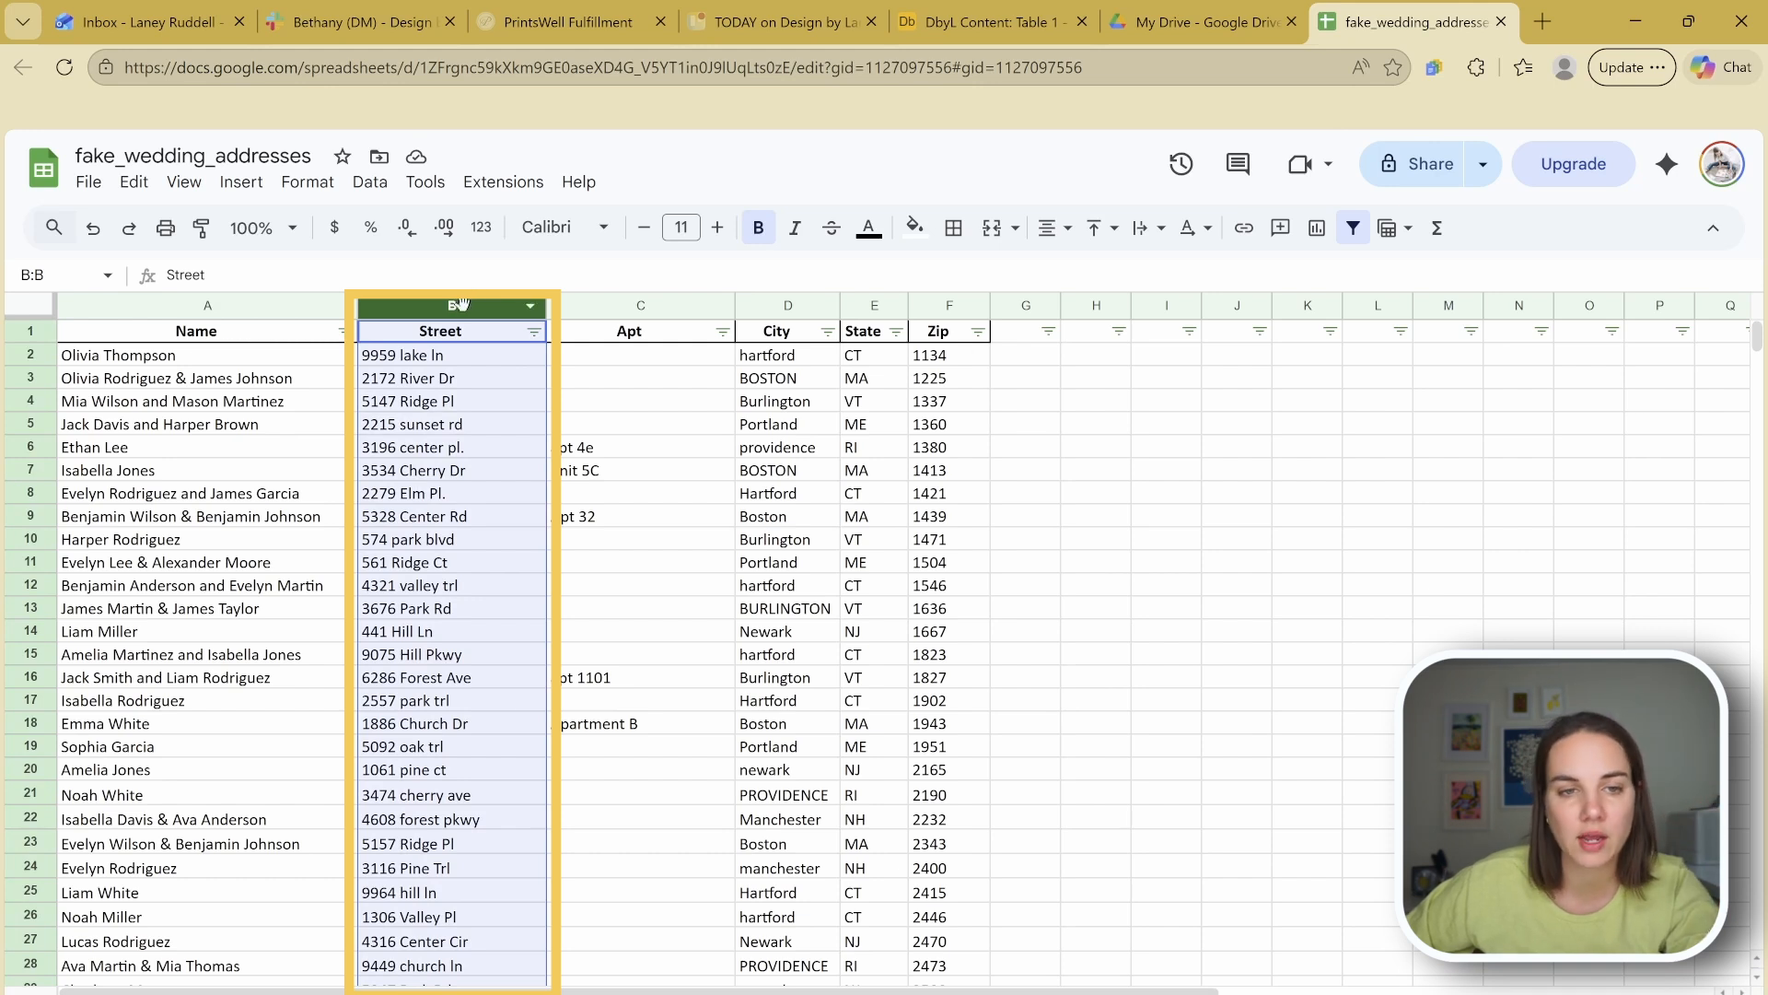
left_click(477, 446)
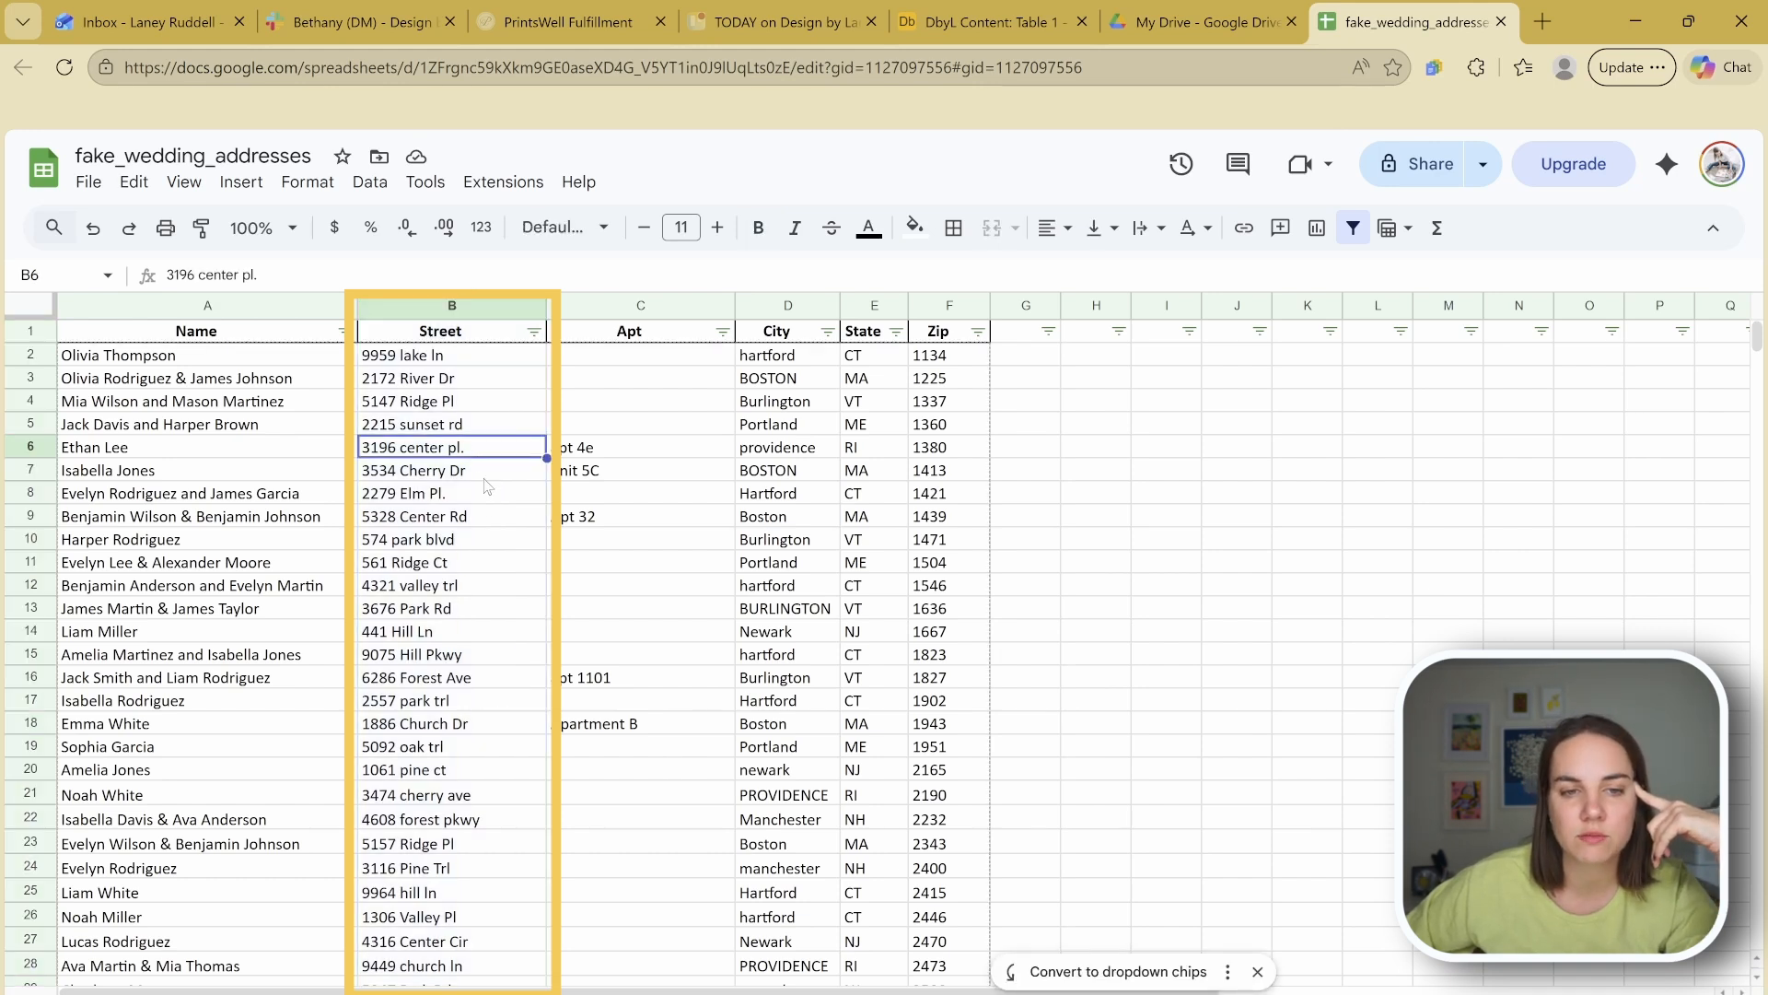
left_click(472, 498)
left_click_drag(471, 359, 500, 816)
left_click(500, 818)
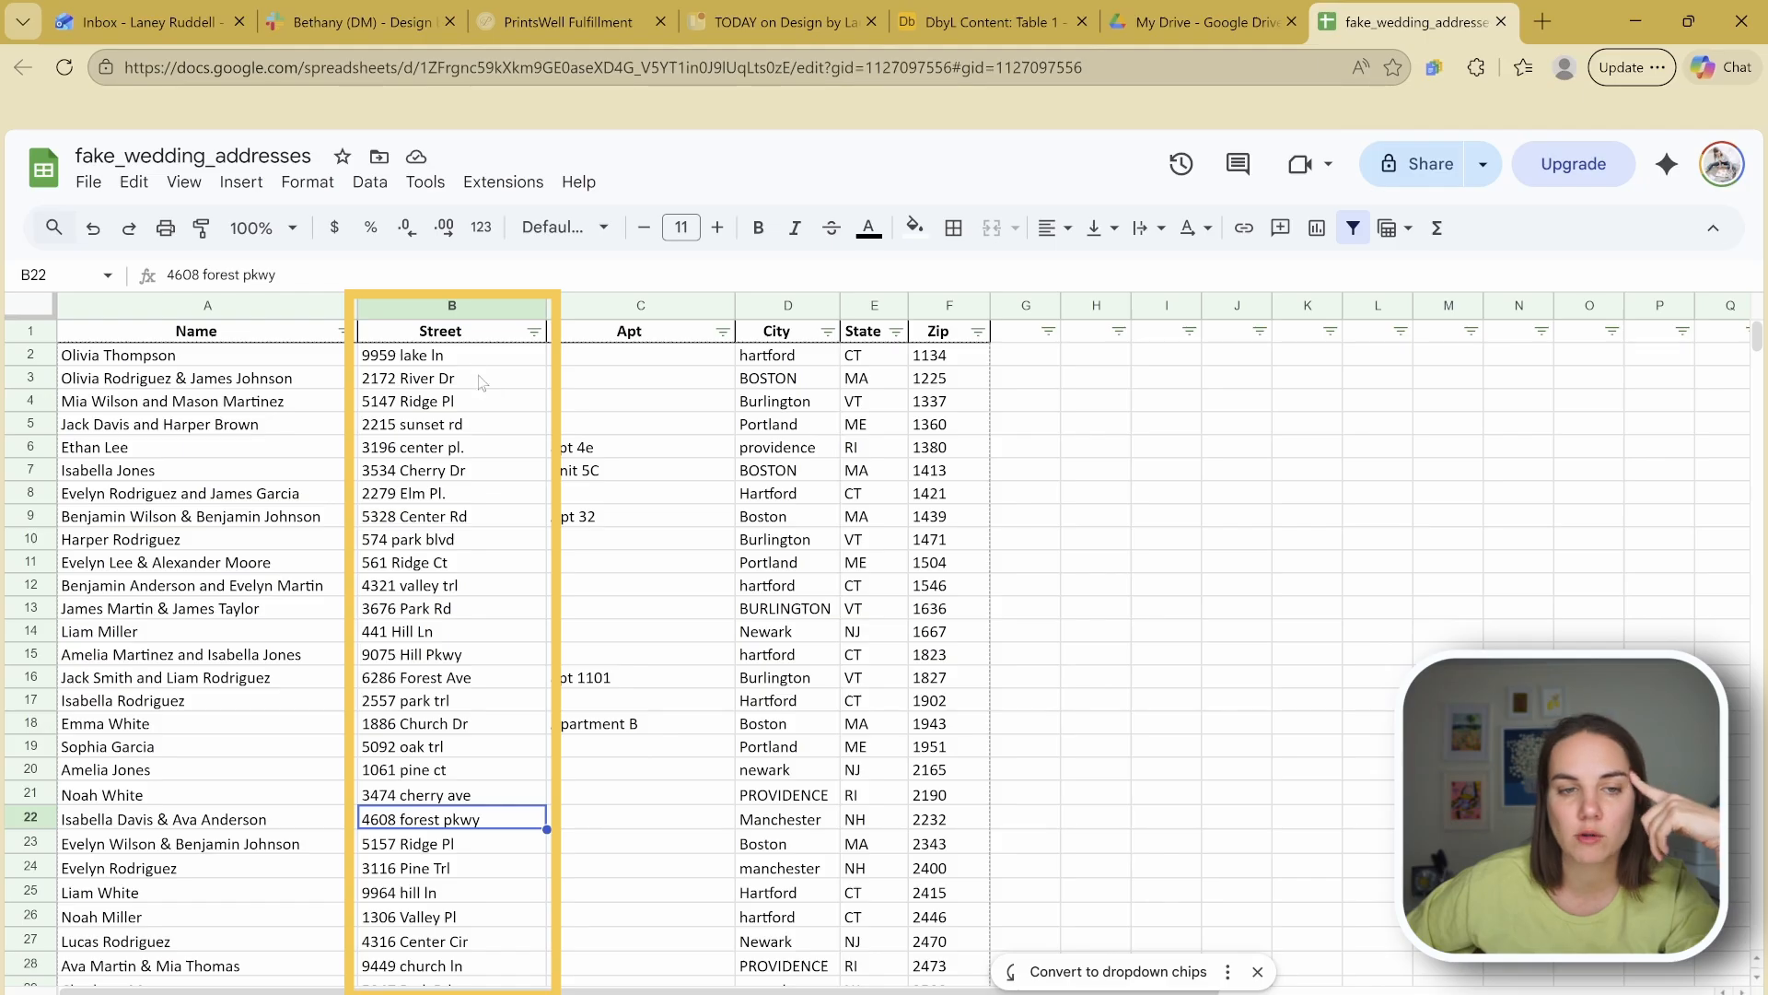
Step: Replace every period in the Street column with nothing, then check the results
left_click(451, 304)
key("ctrl+f")
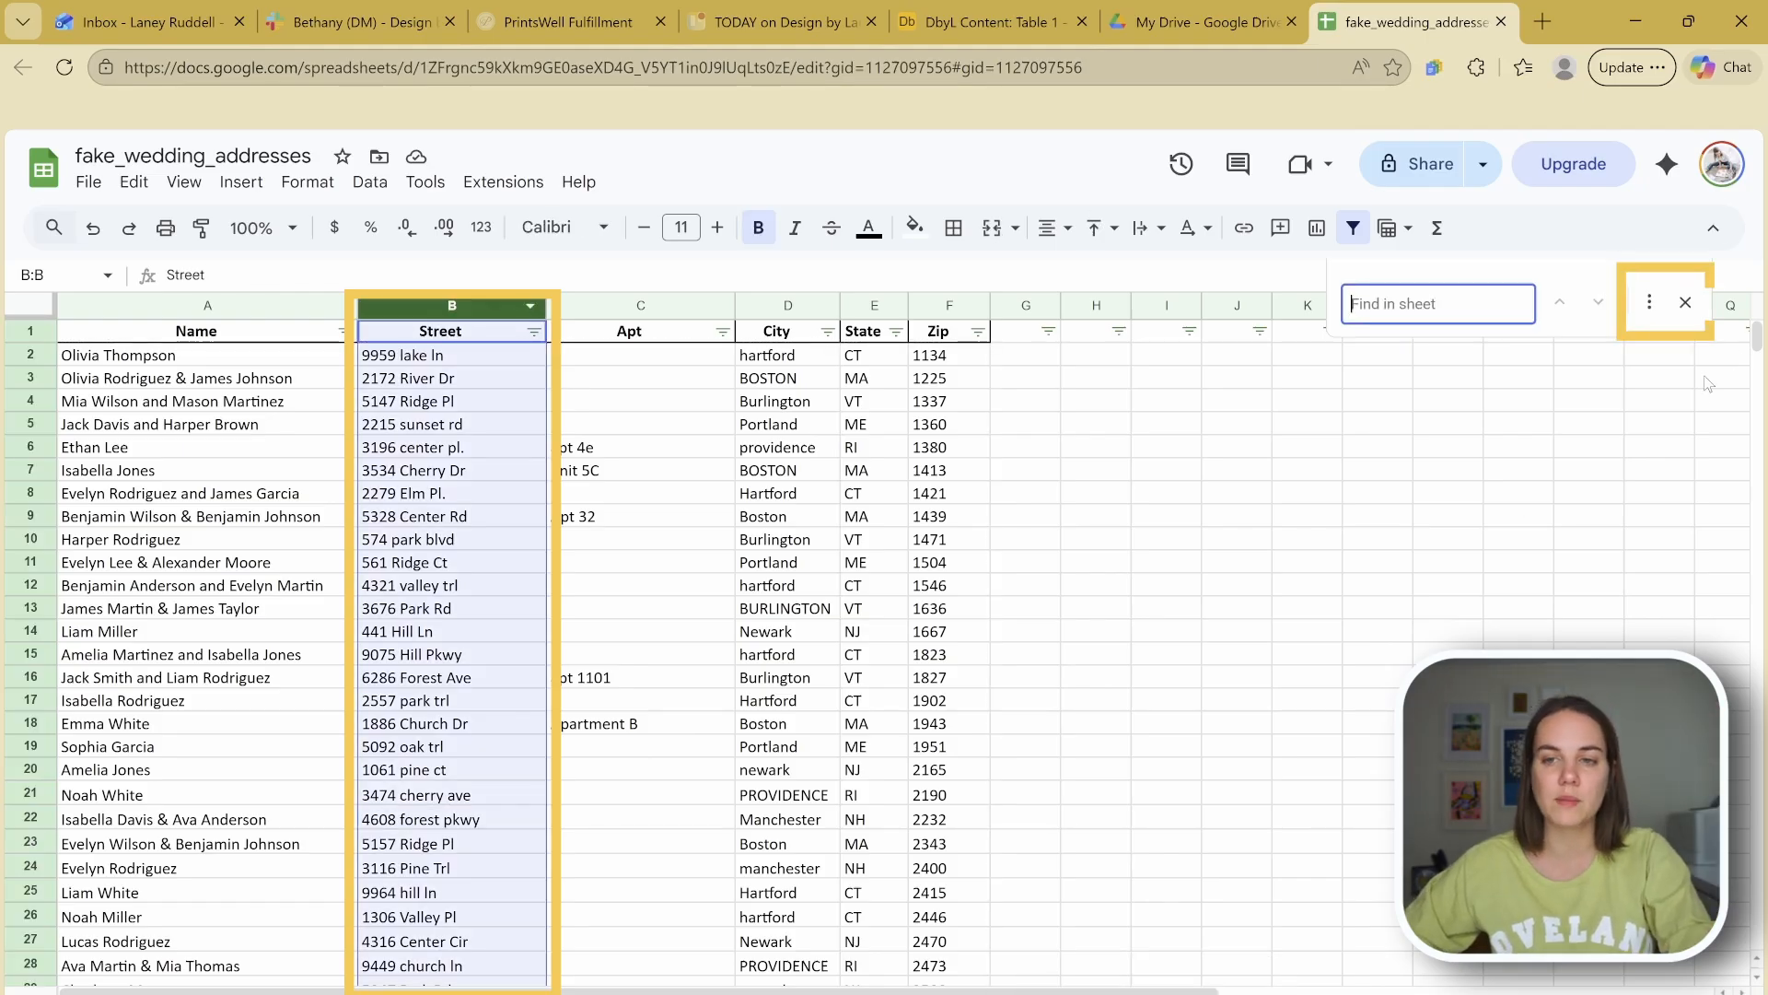
left_click(1651, 306)
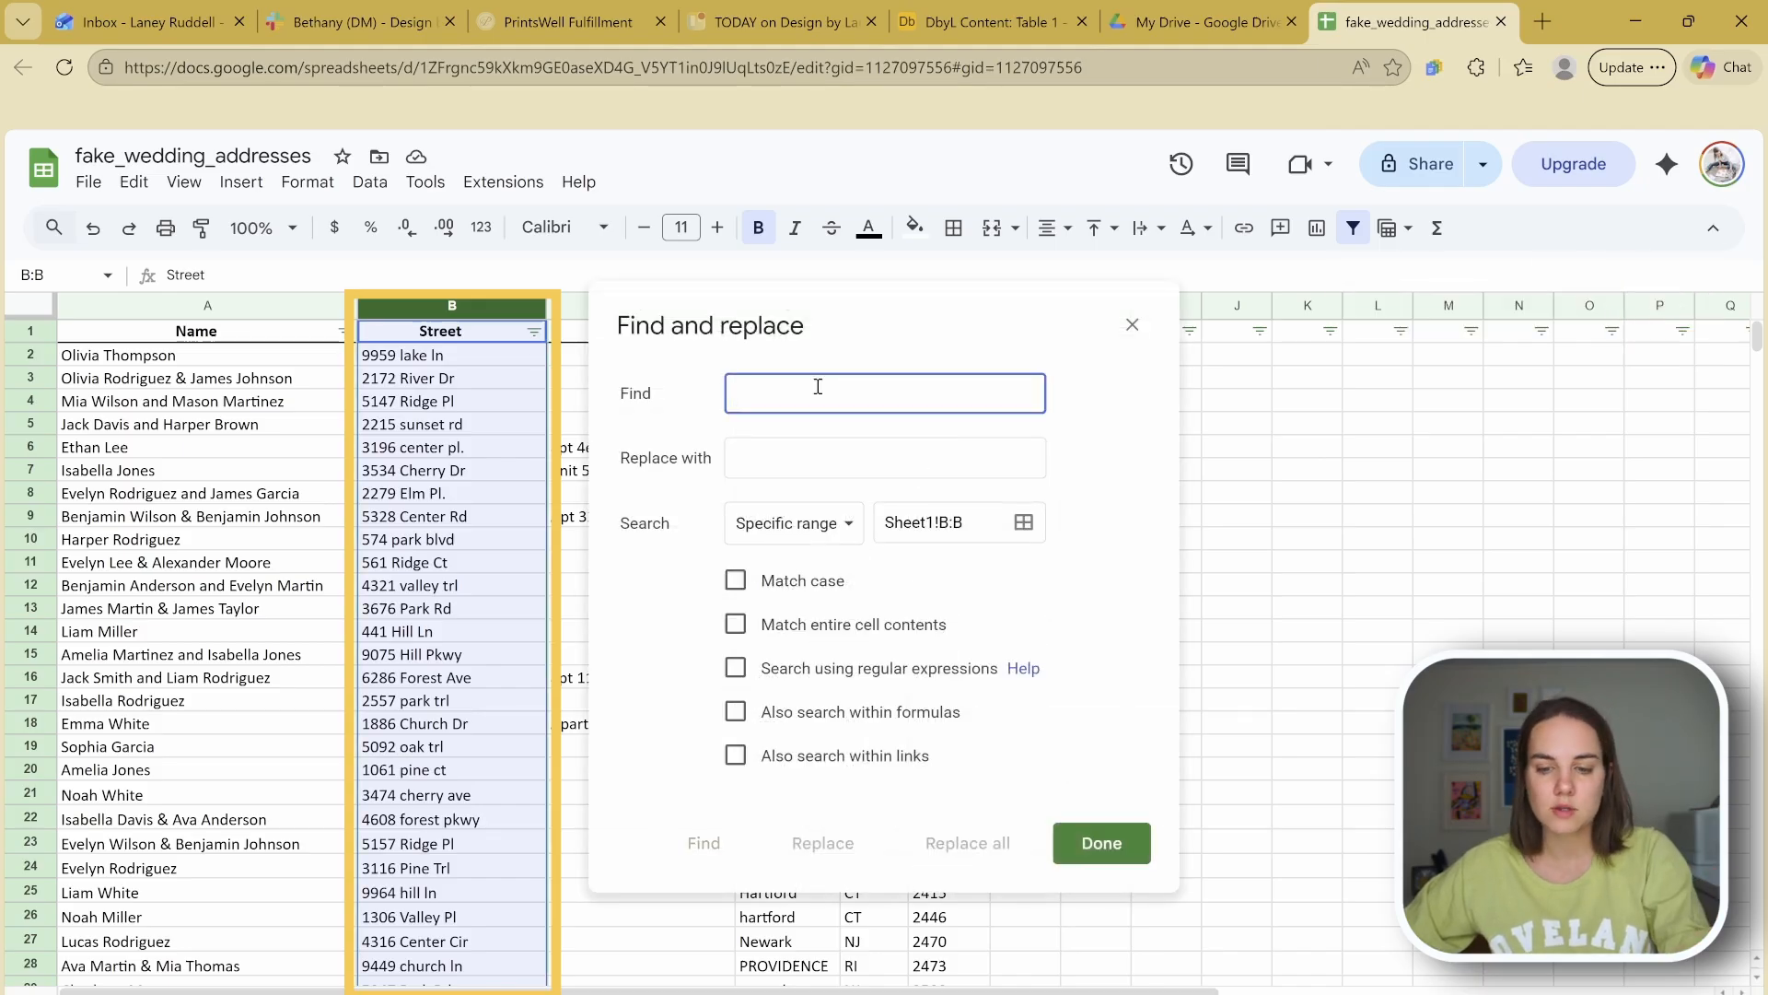
left_click(778, 475)
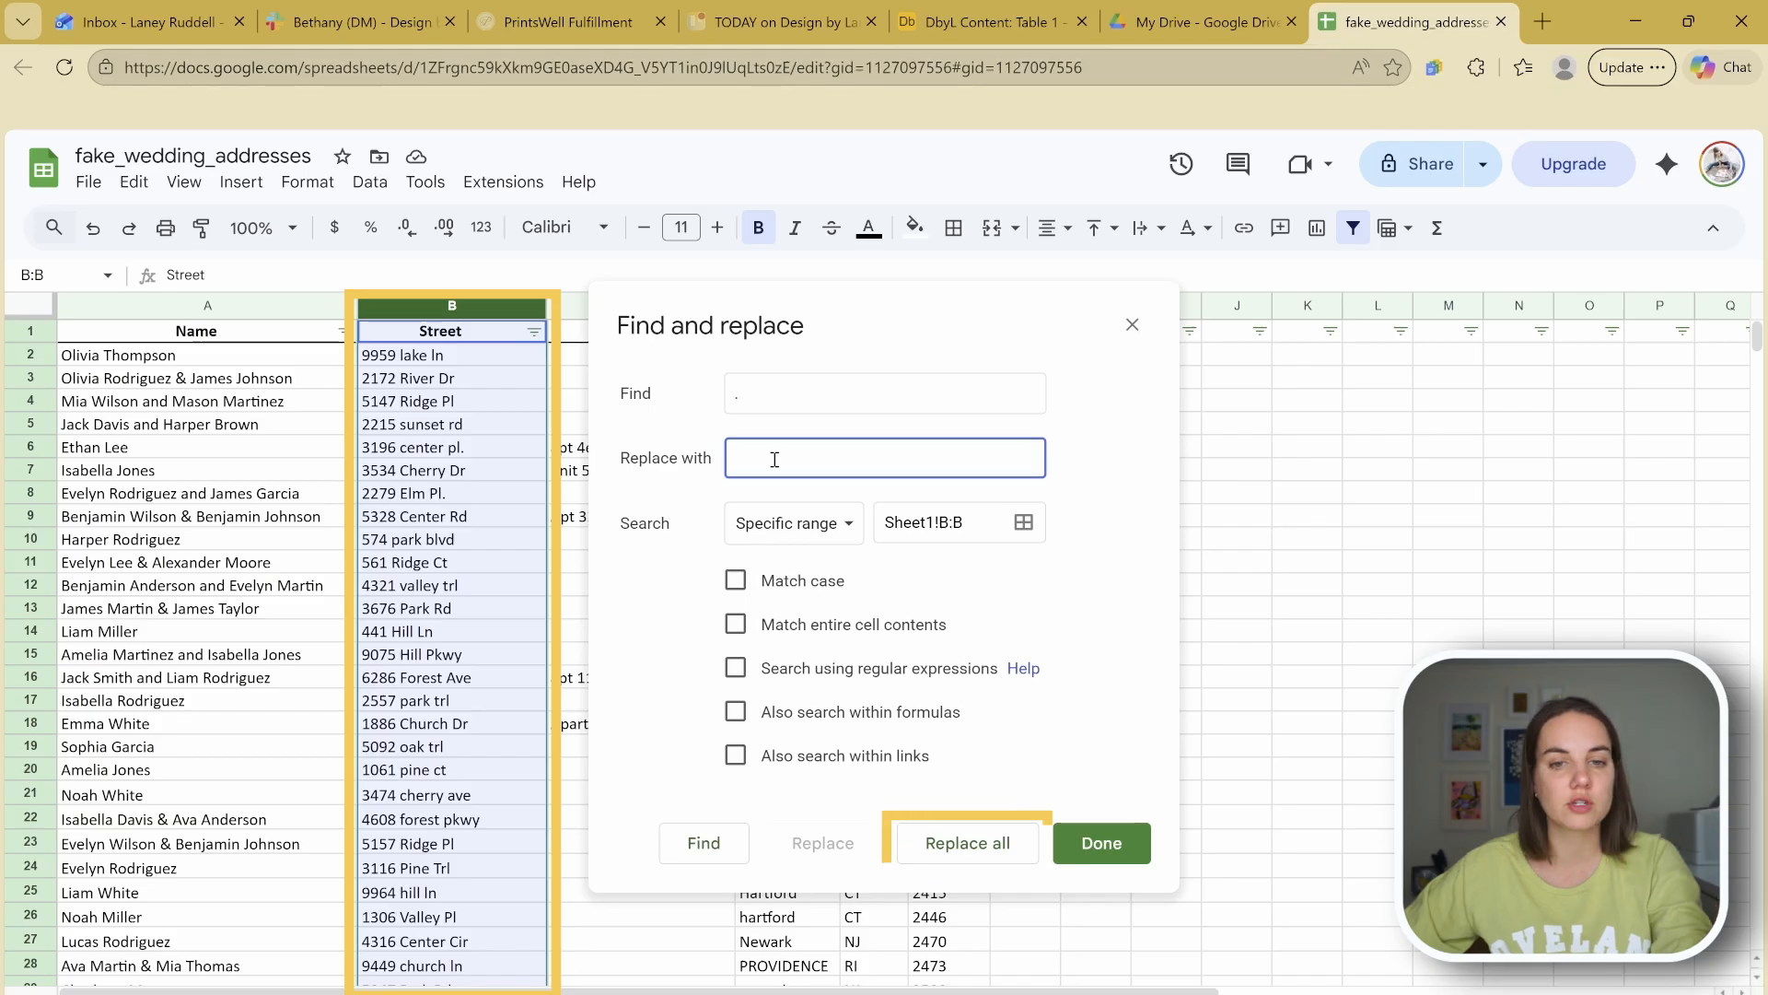
left_click(964, 843)
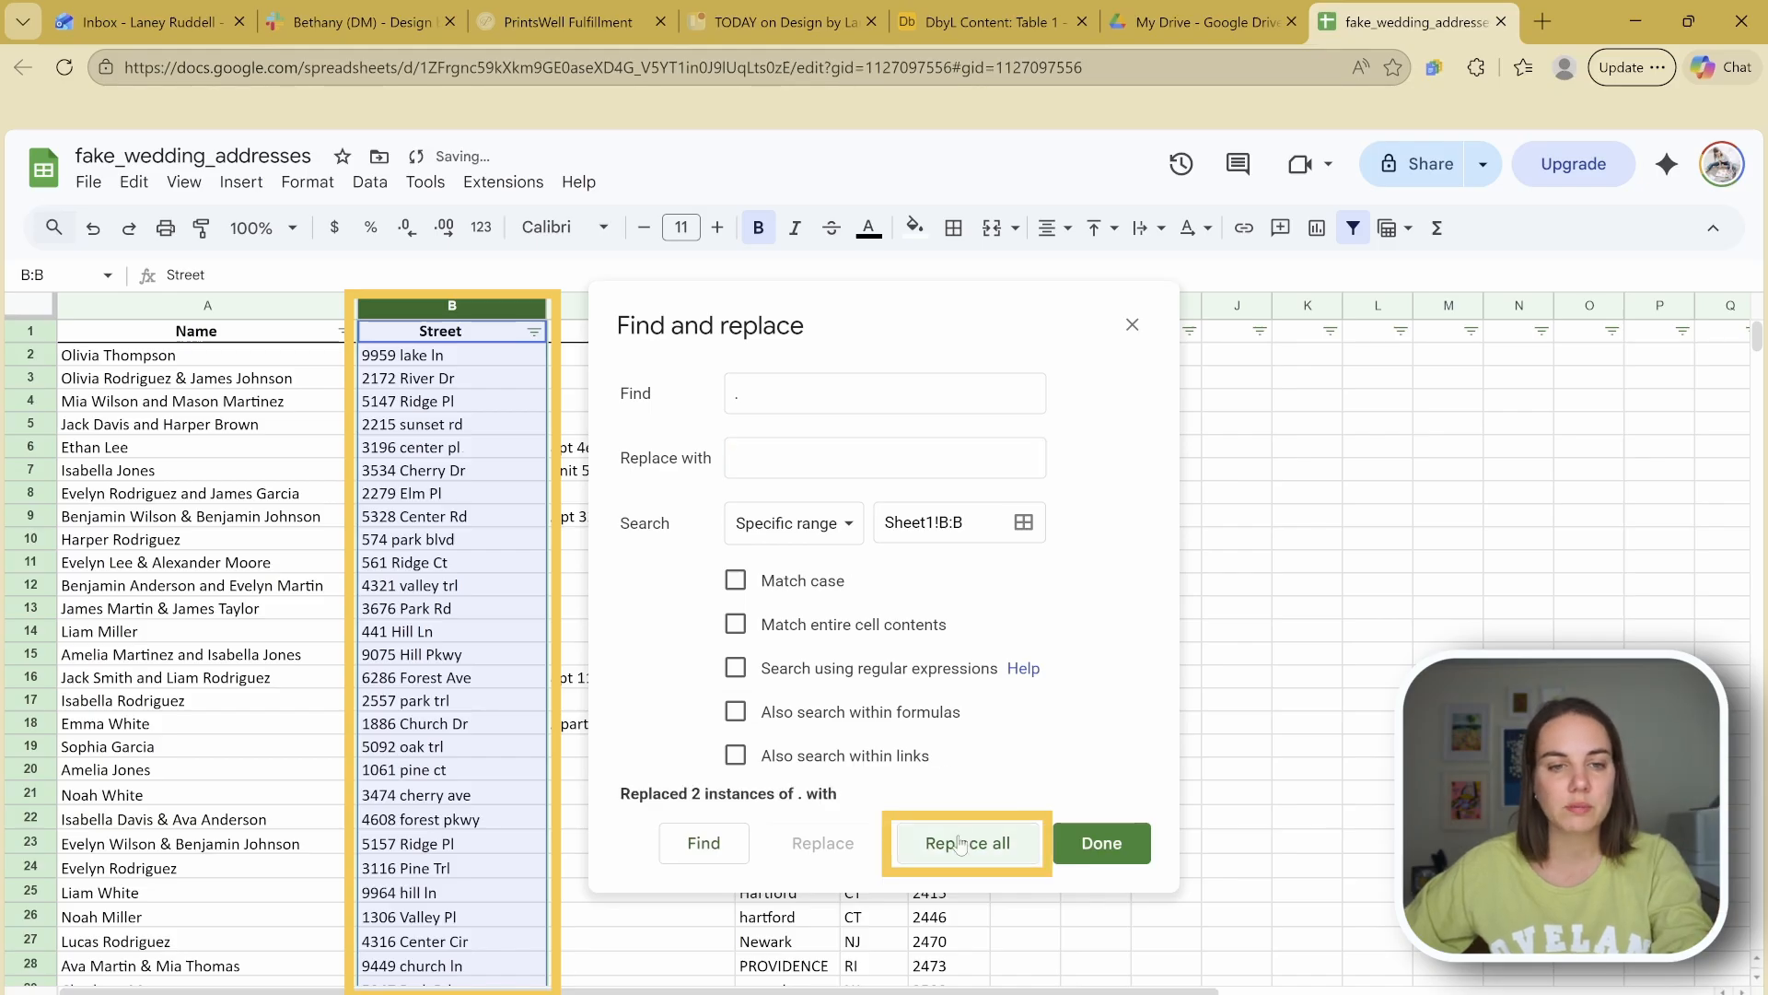
left_click(1133, 856)
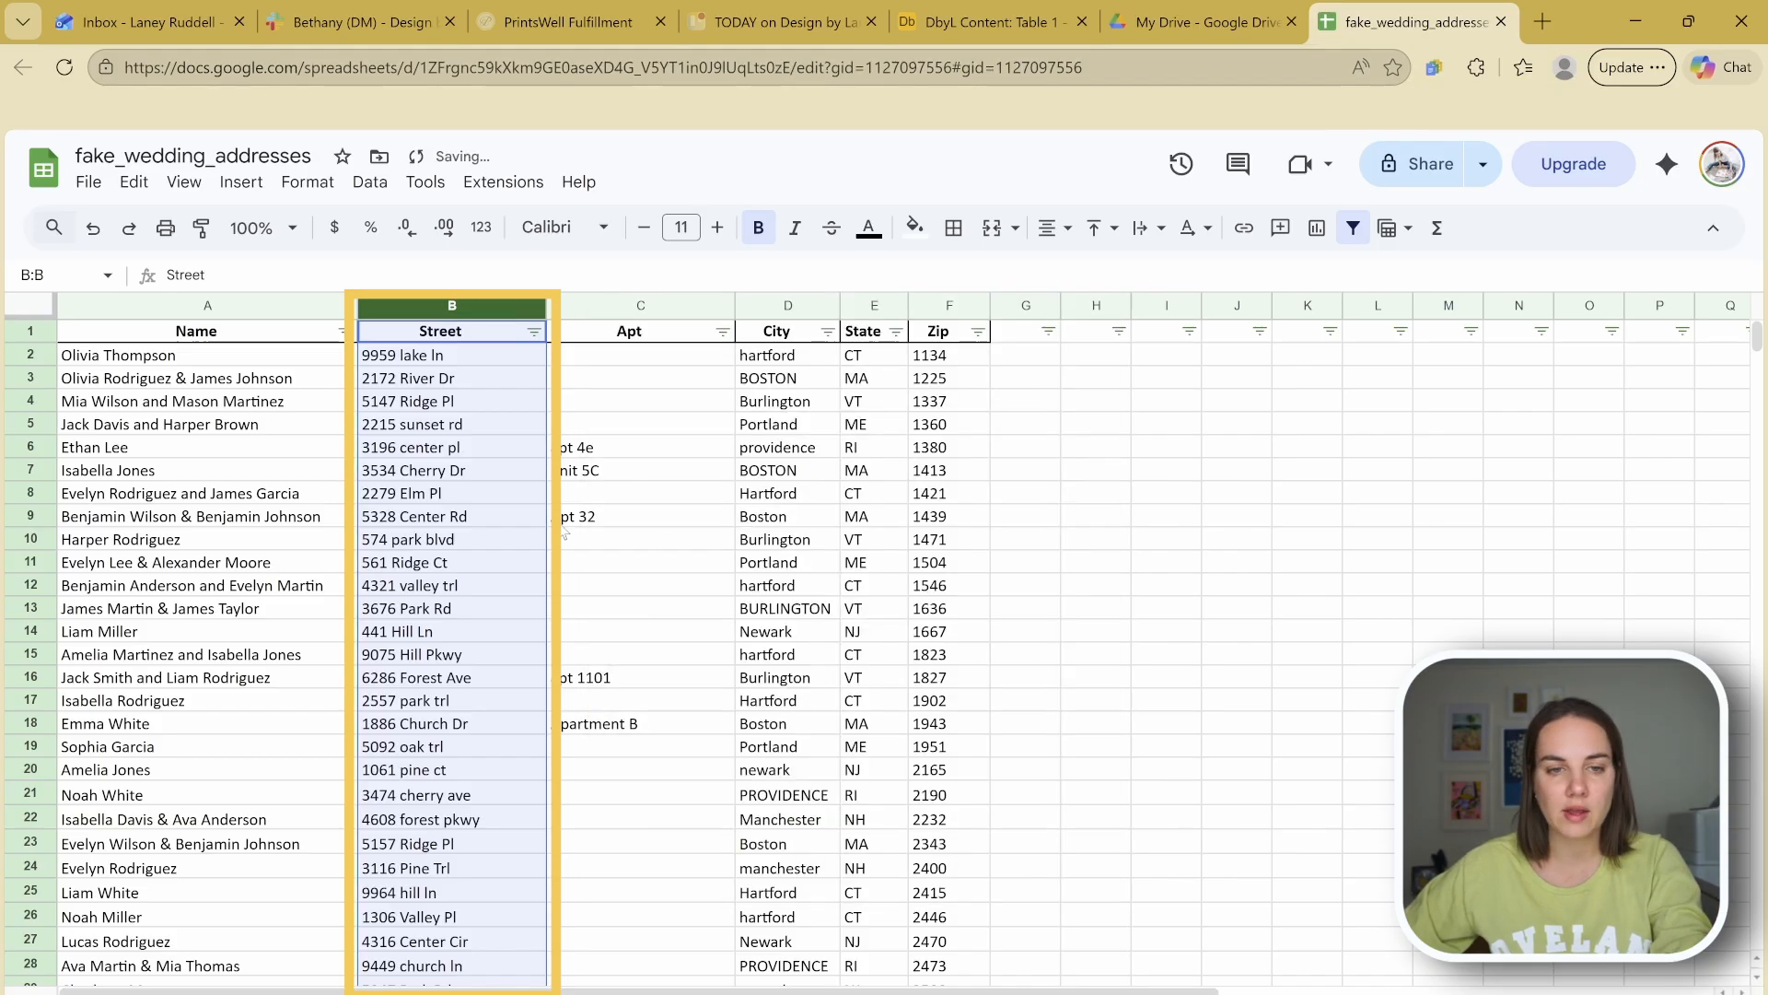
left_click(515, 588)
scroll(532, 562, "down", 10)
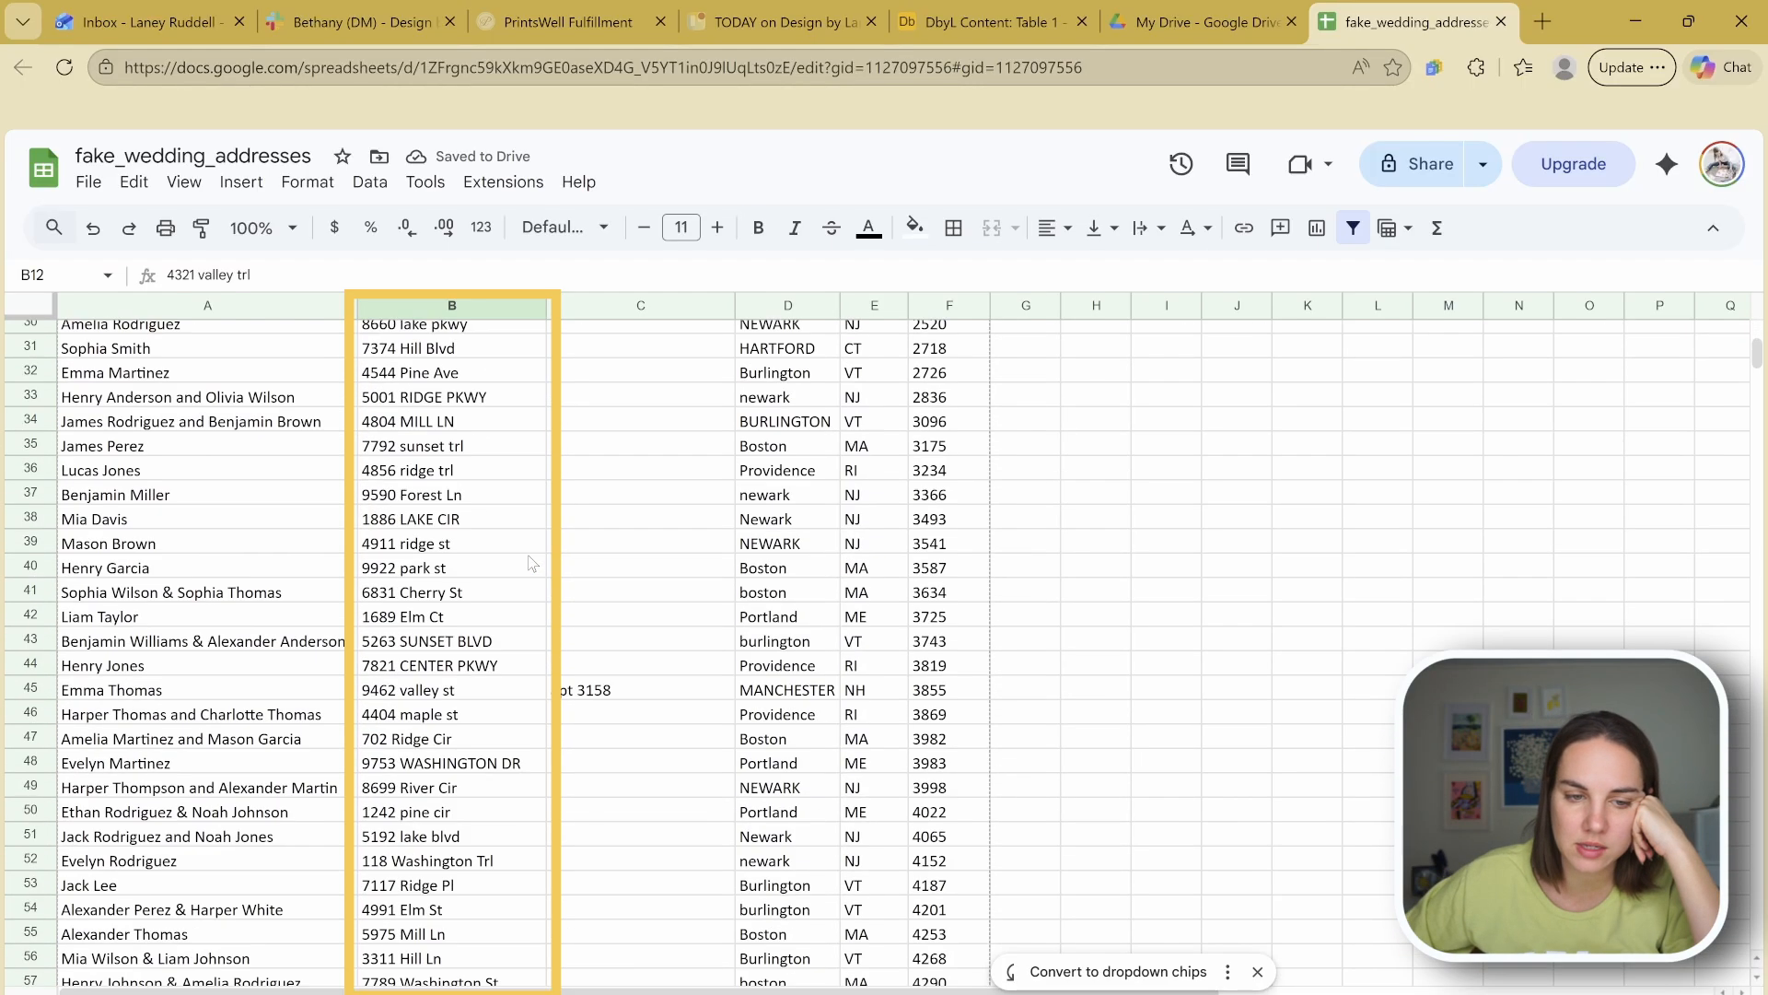
scroll(532, 563, "up", 10)
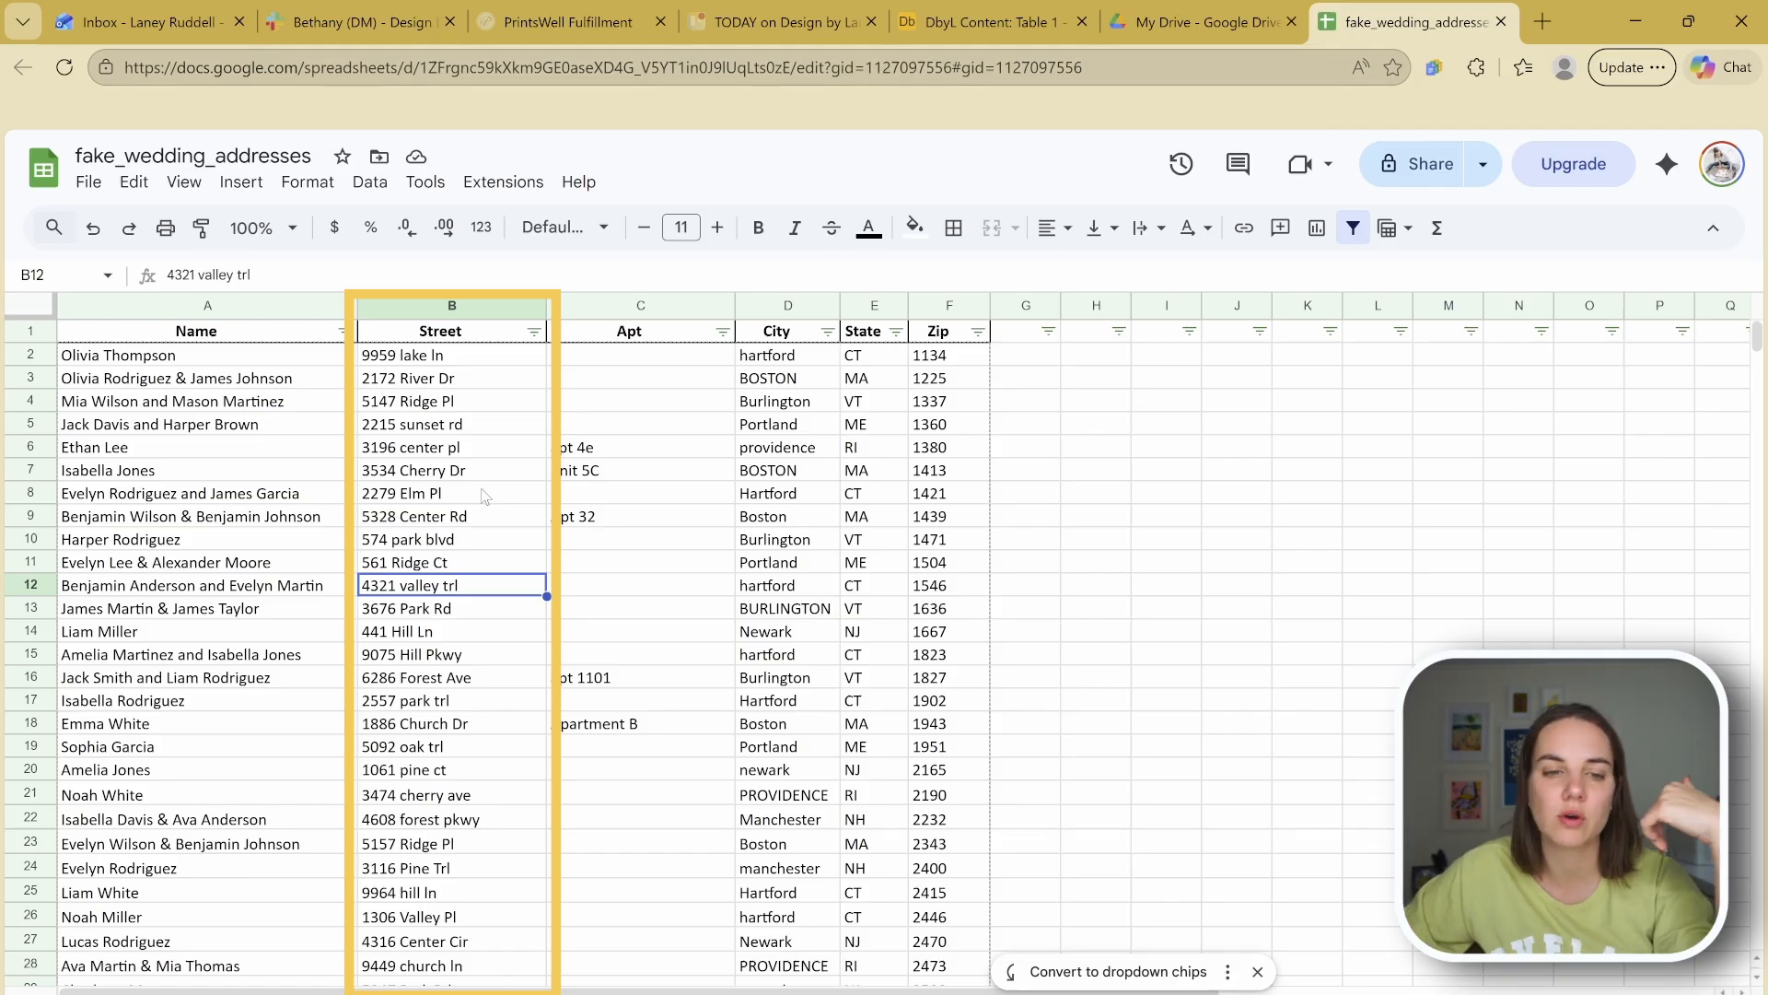
scroll(485, 497, "down", 20)
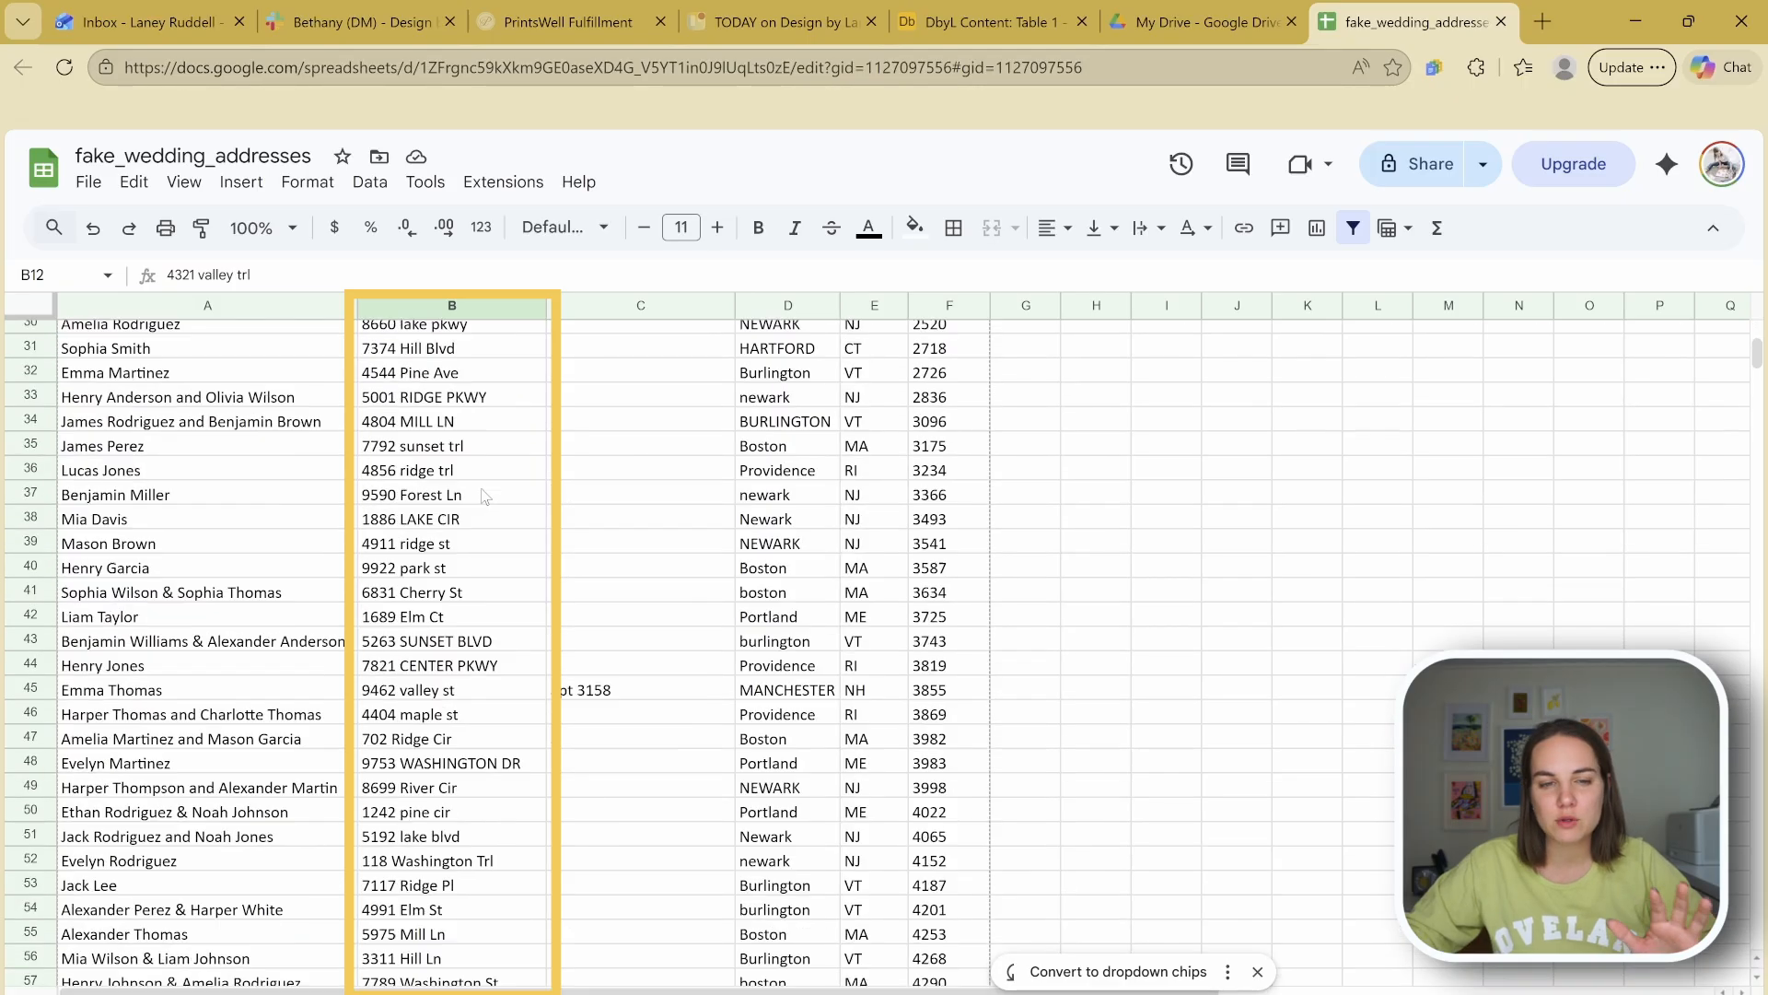
scroll(485, 498, "up", 10)
scroll(485, 498, "up", 10)
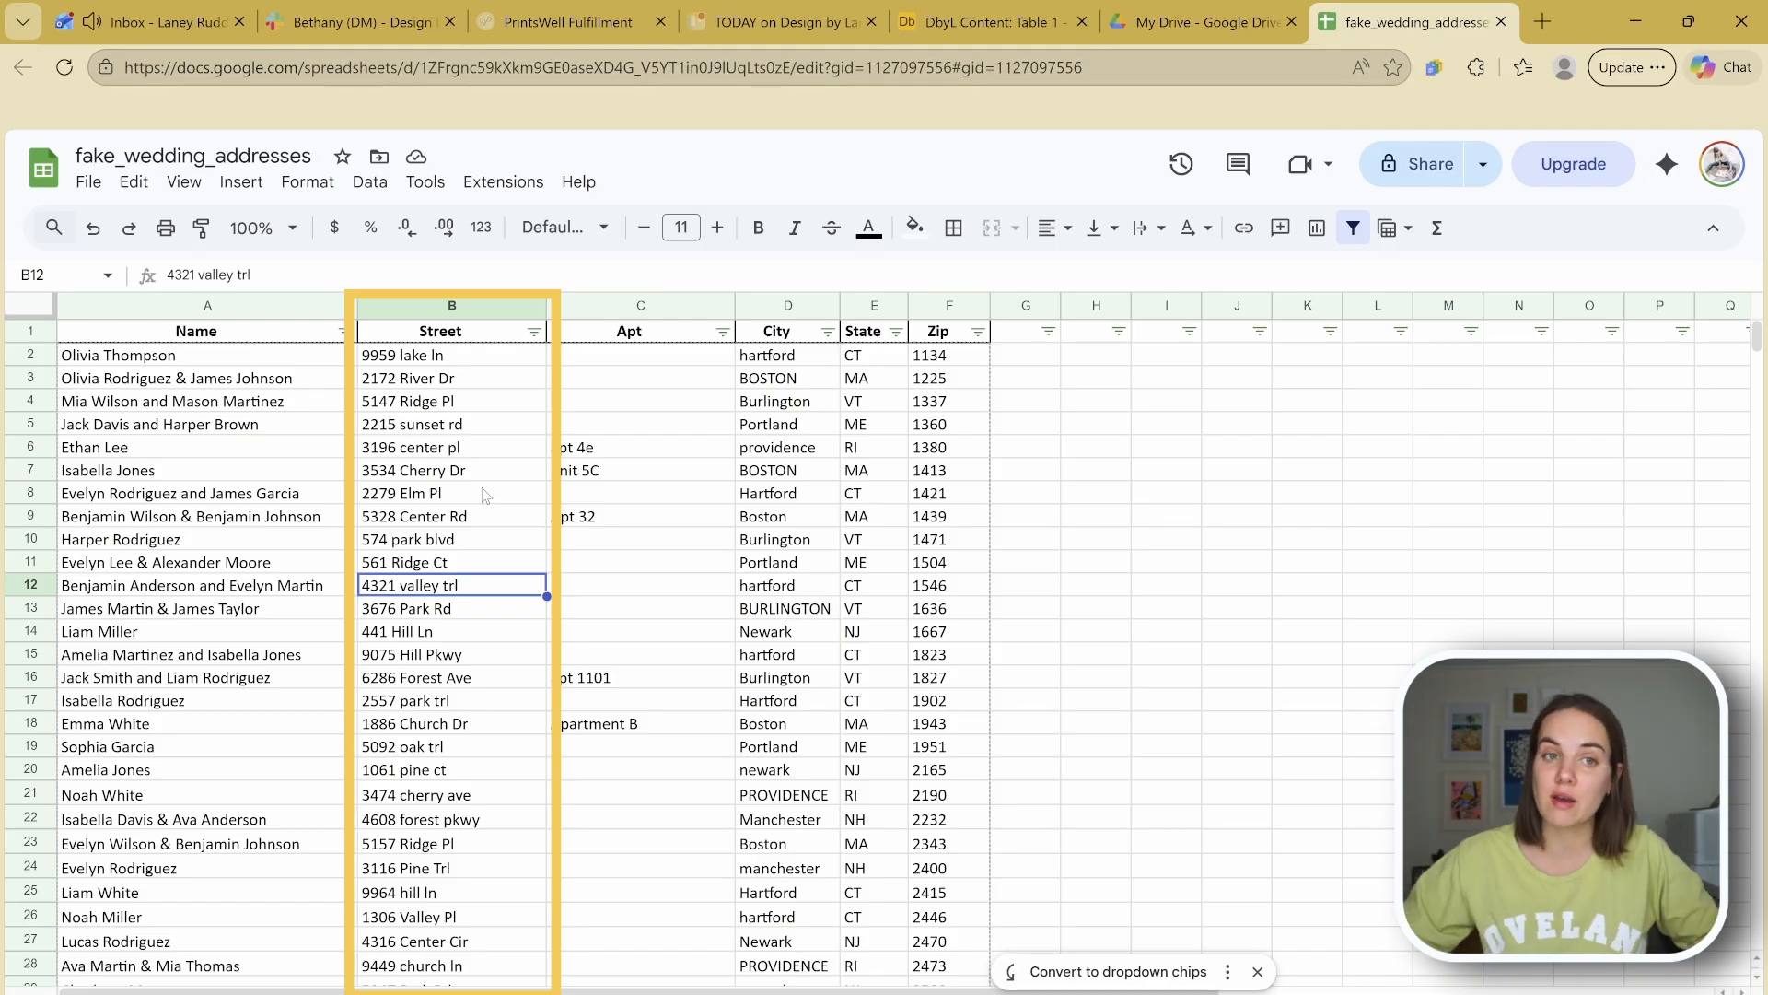
left_click(478, 304)
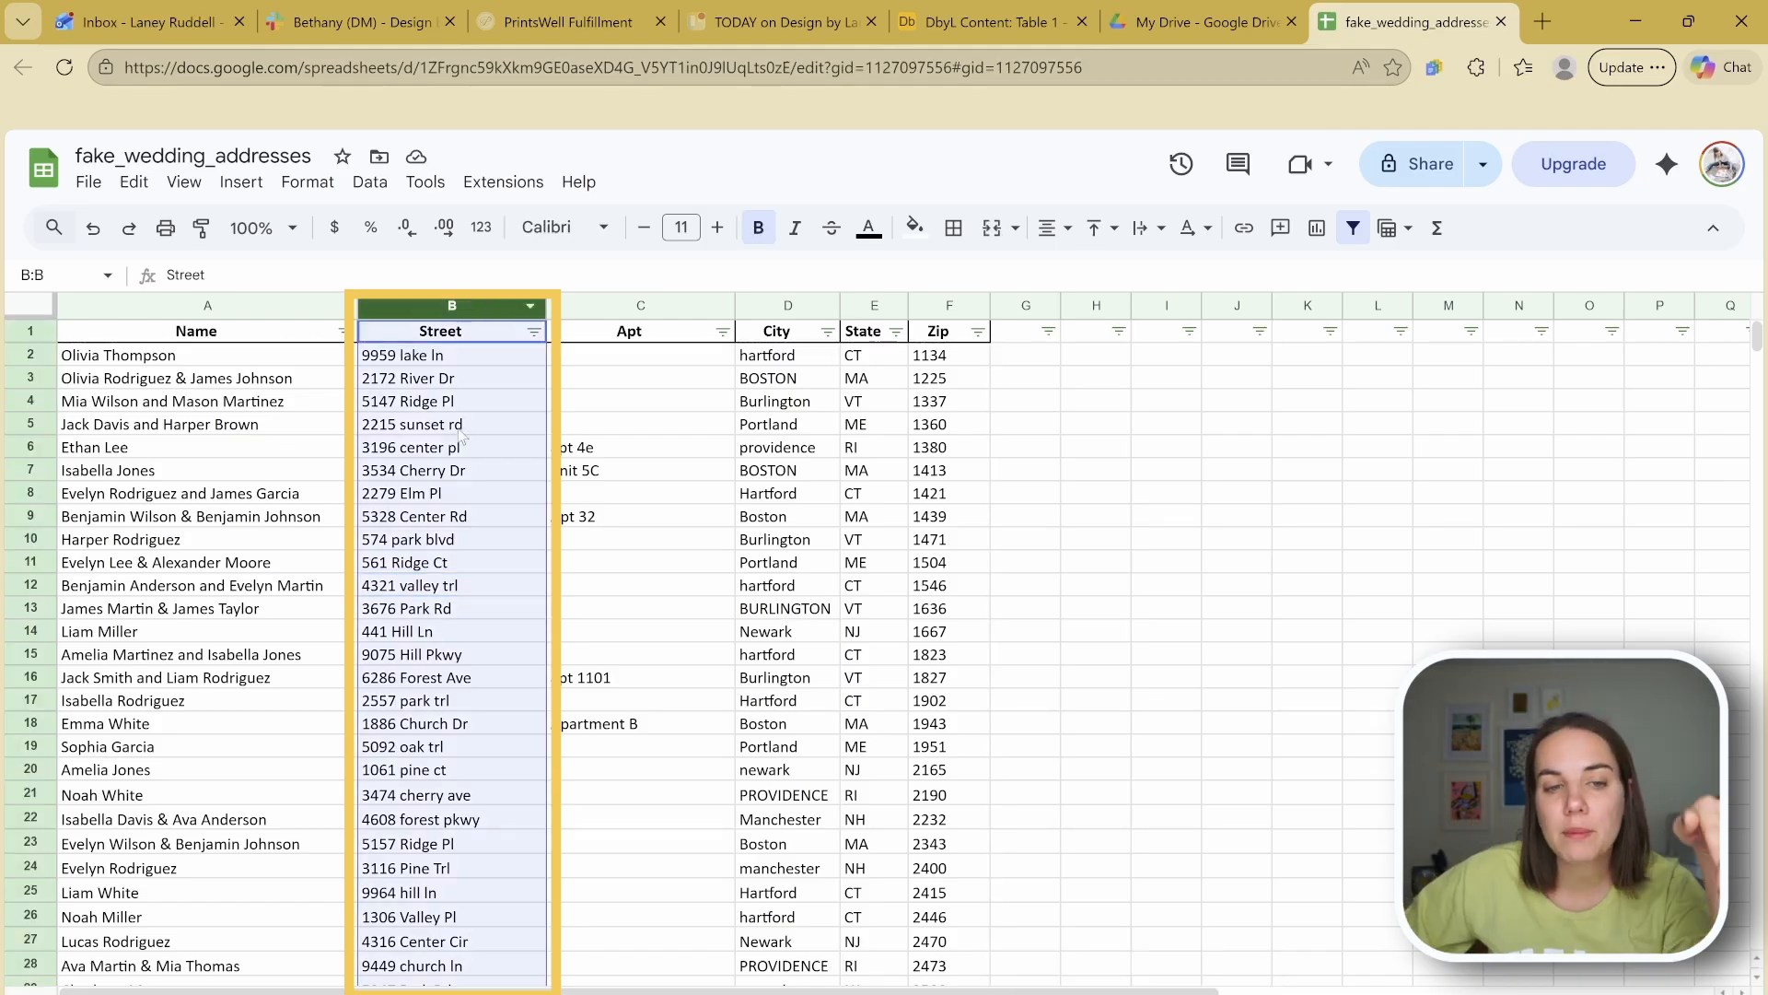
left_click(458, 426)
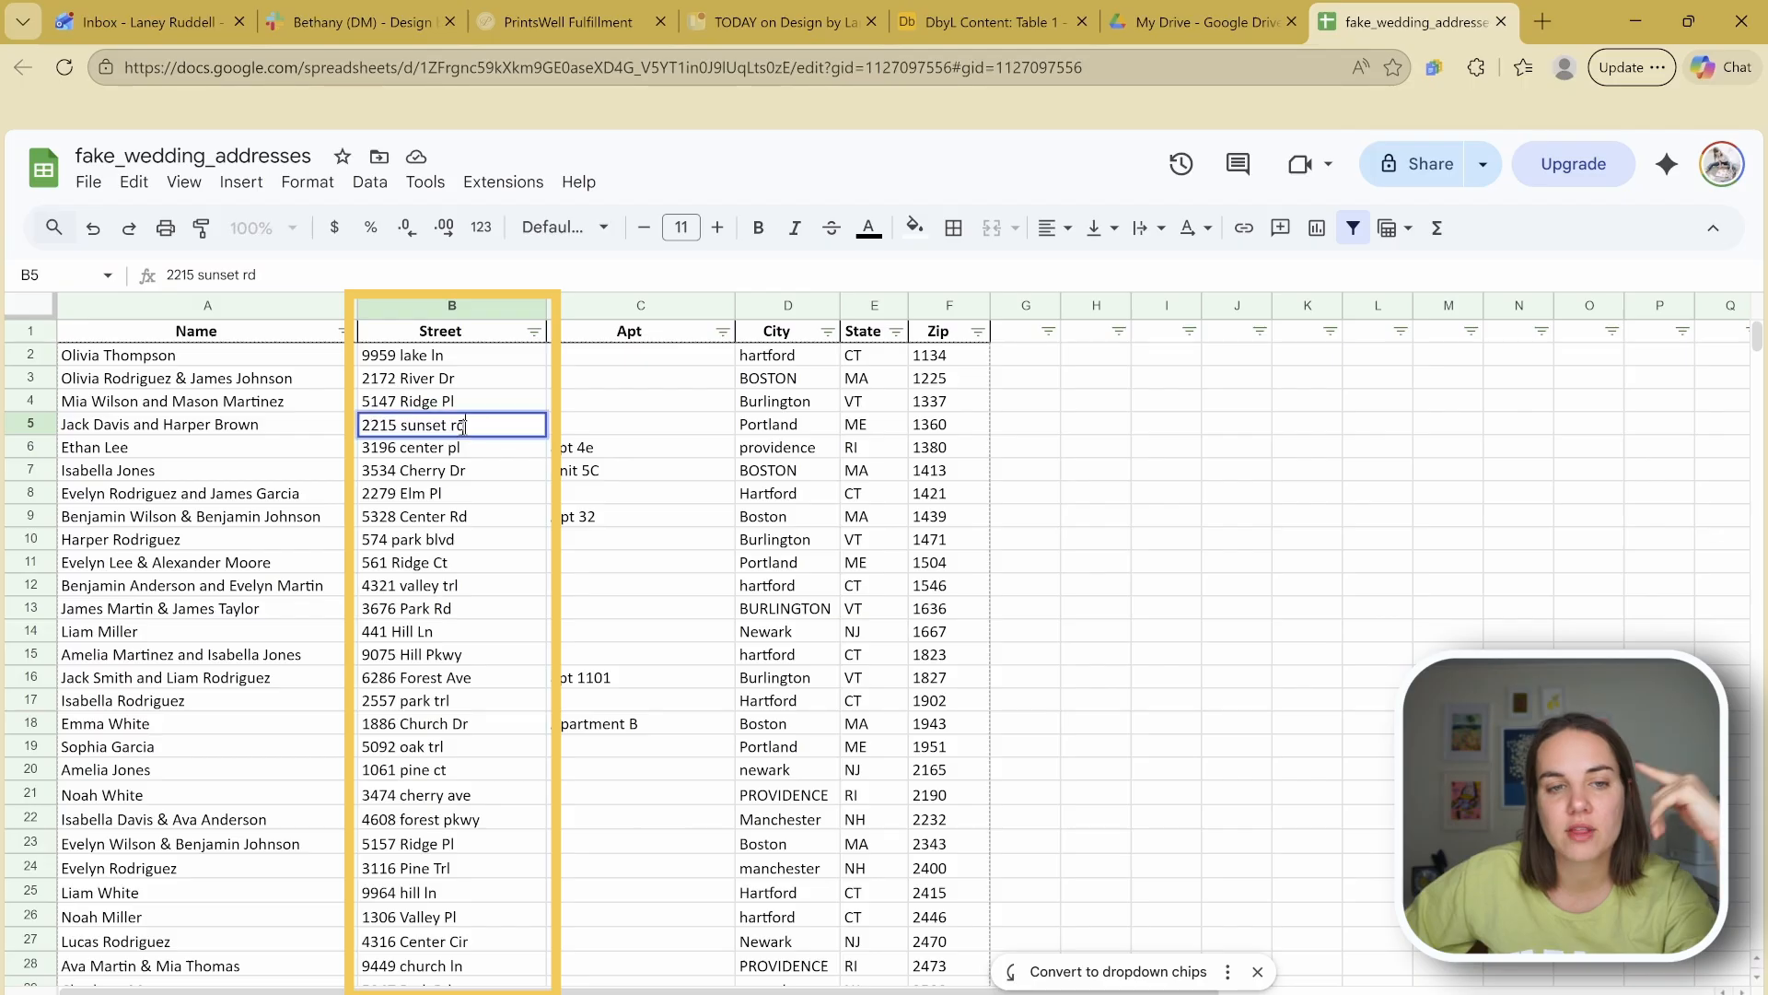
left_click(455, 377)
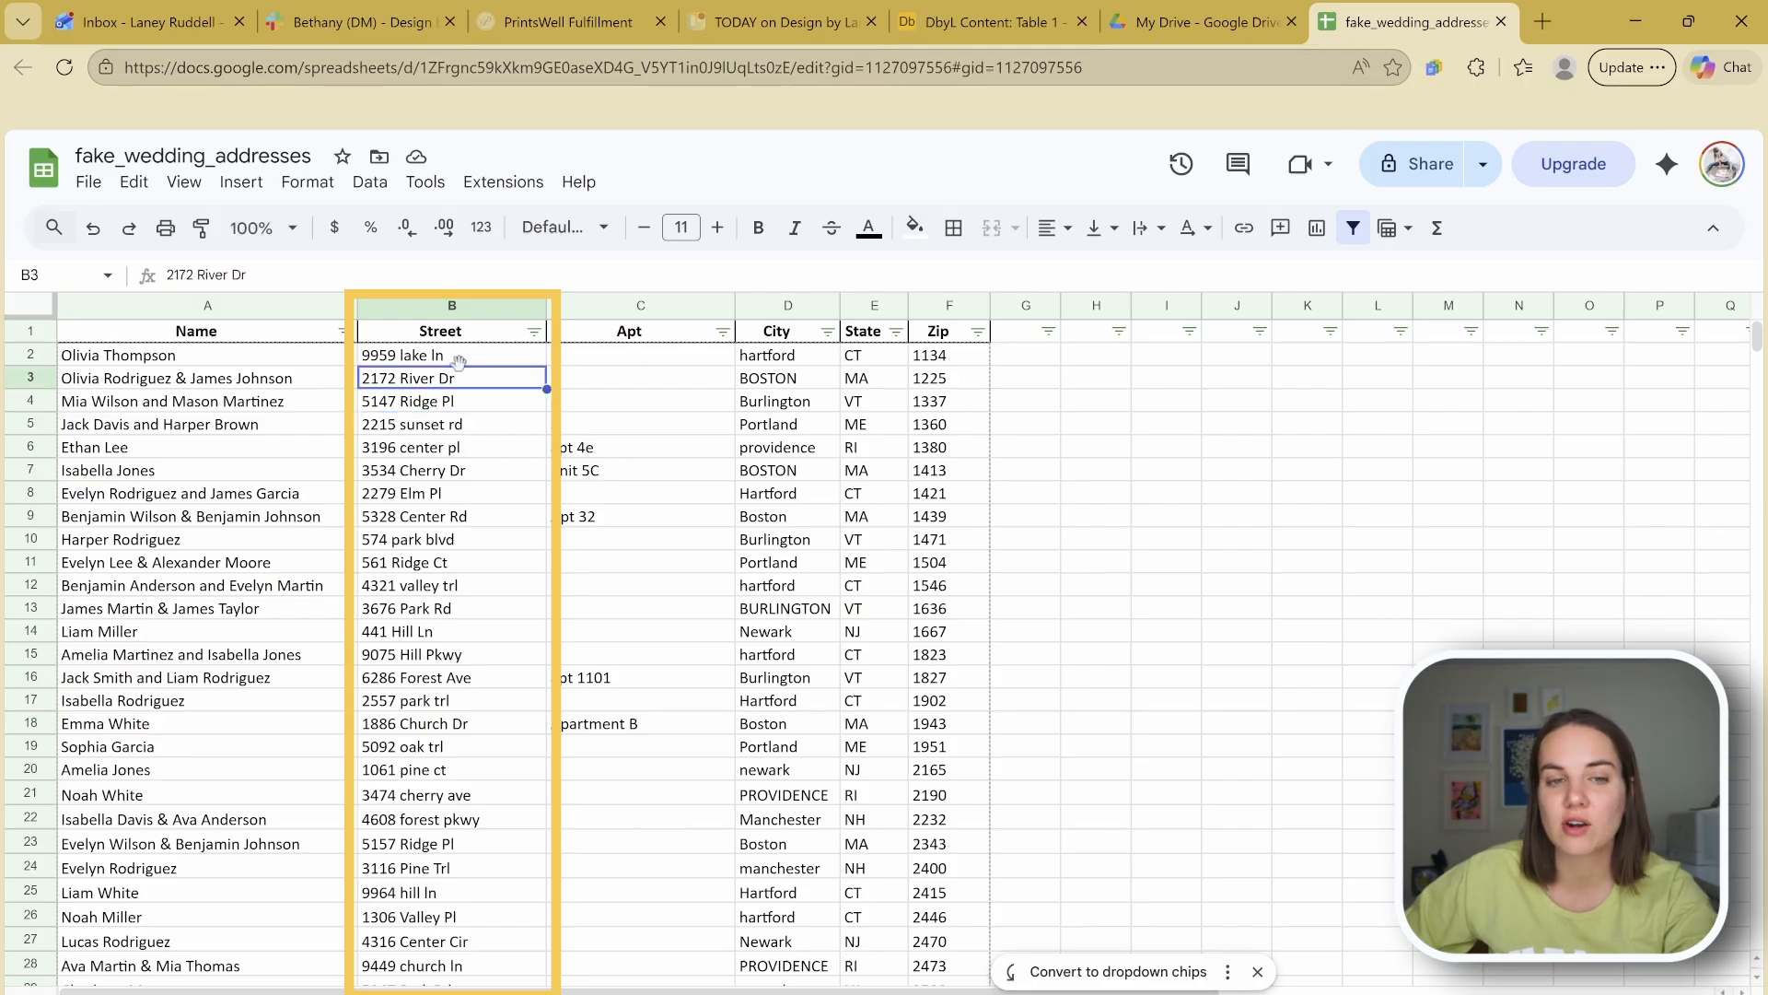
left_click(452, 307)
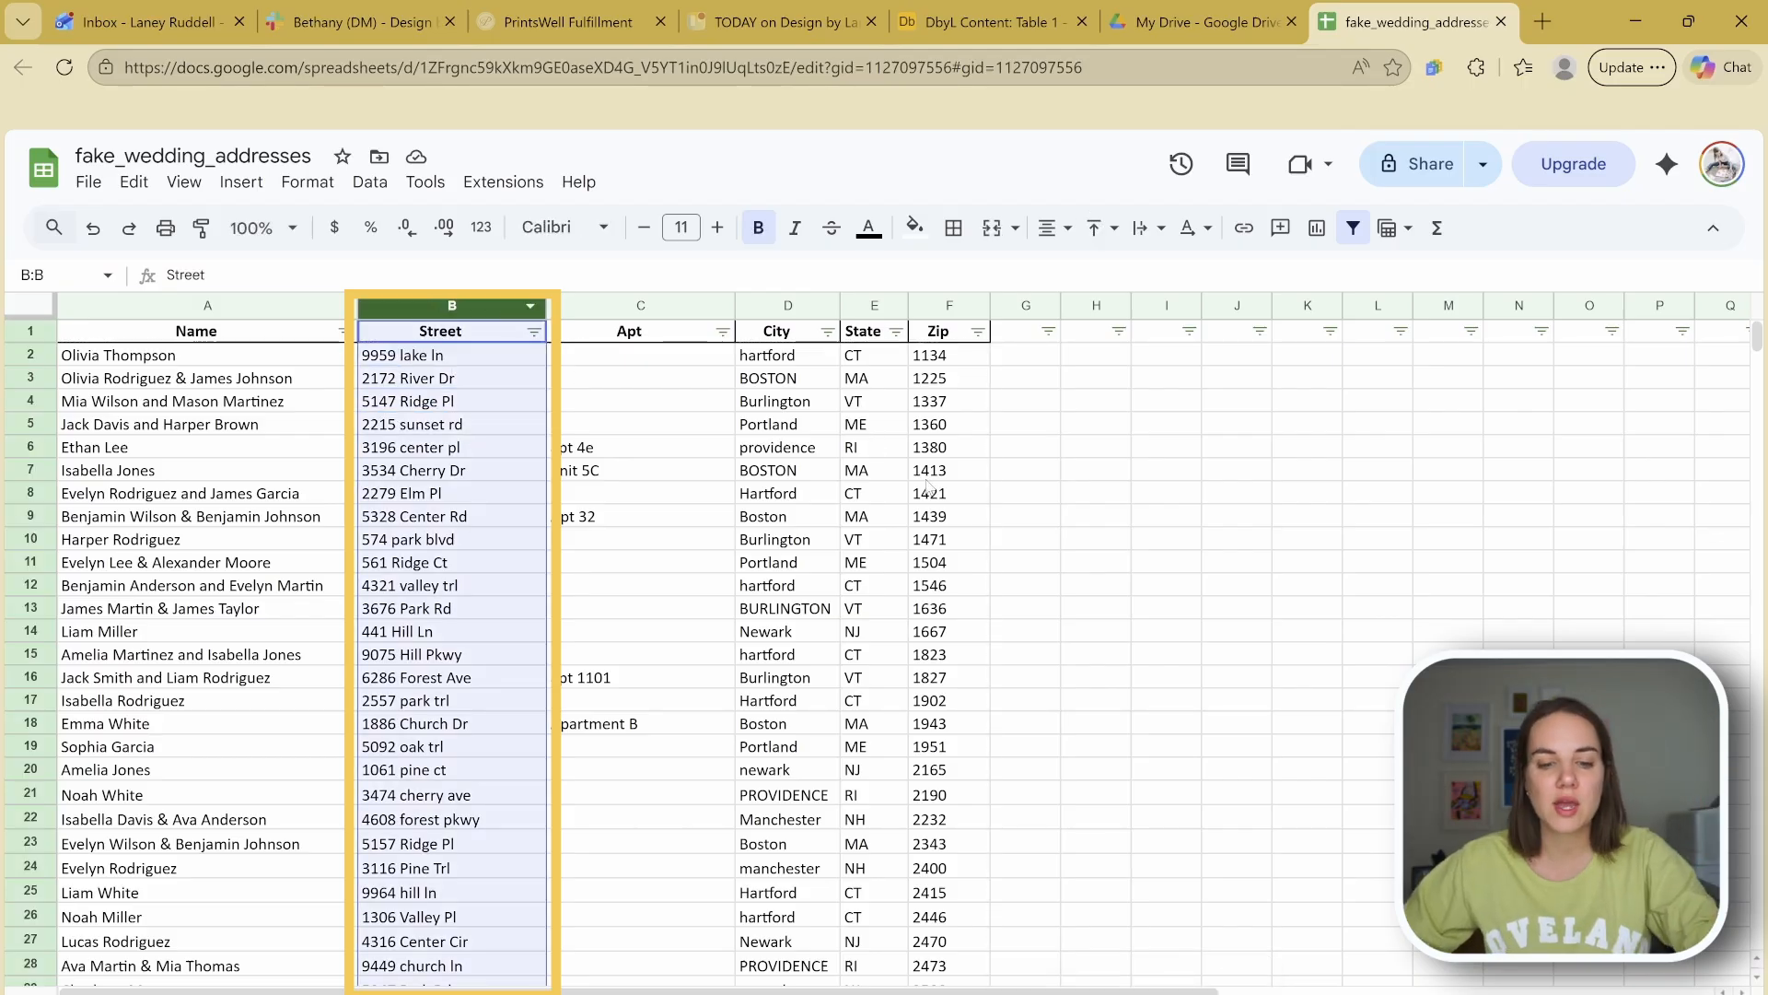
key("ctrl+f")
Step: Enter ln as the search term and Lane as the replacement
left_click(1650, 302)
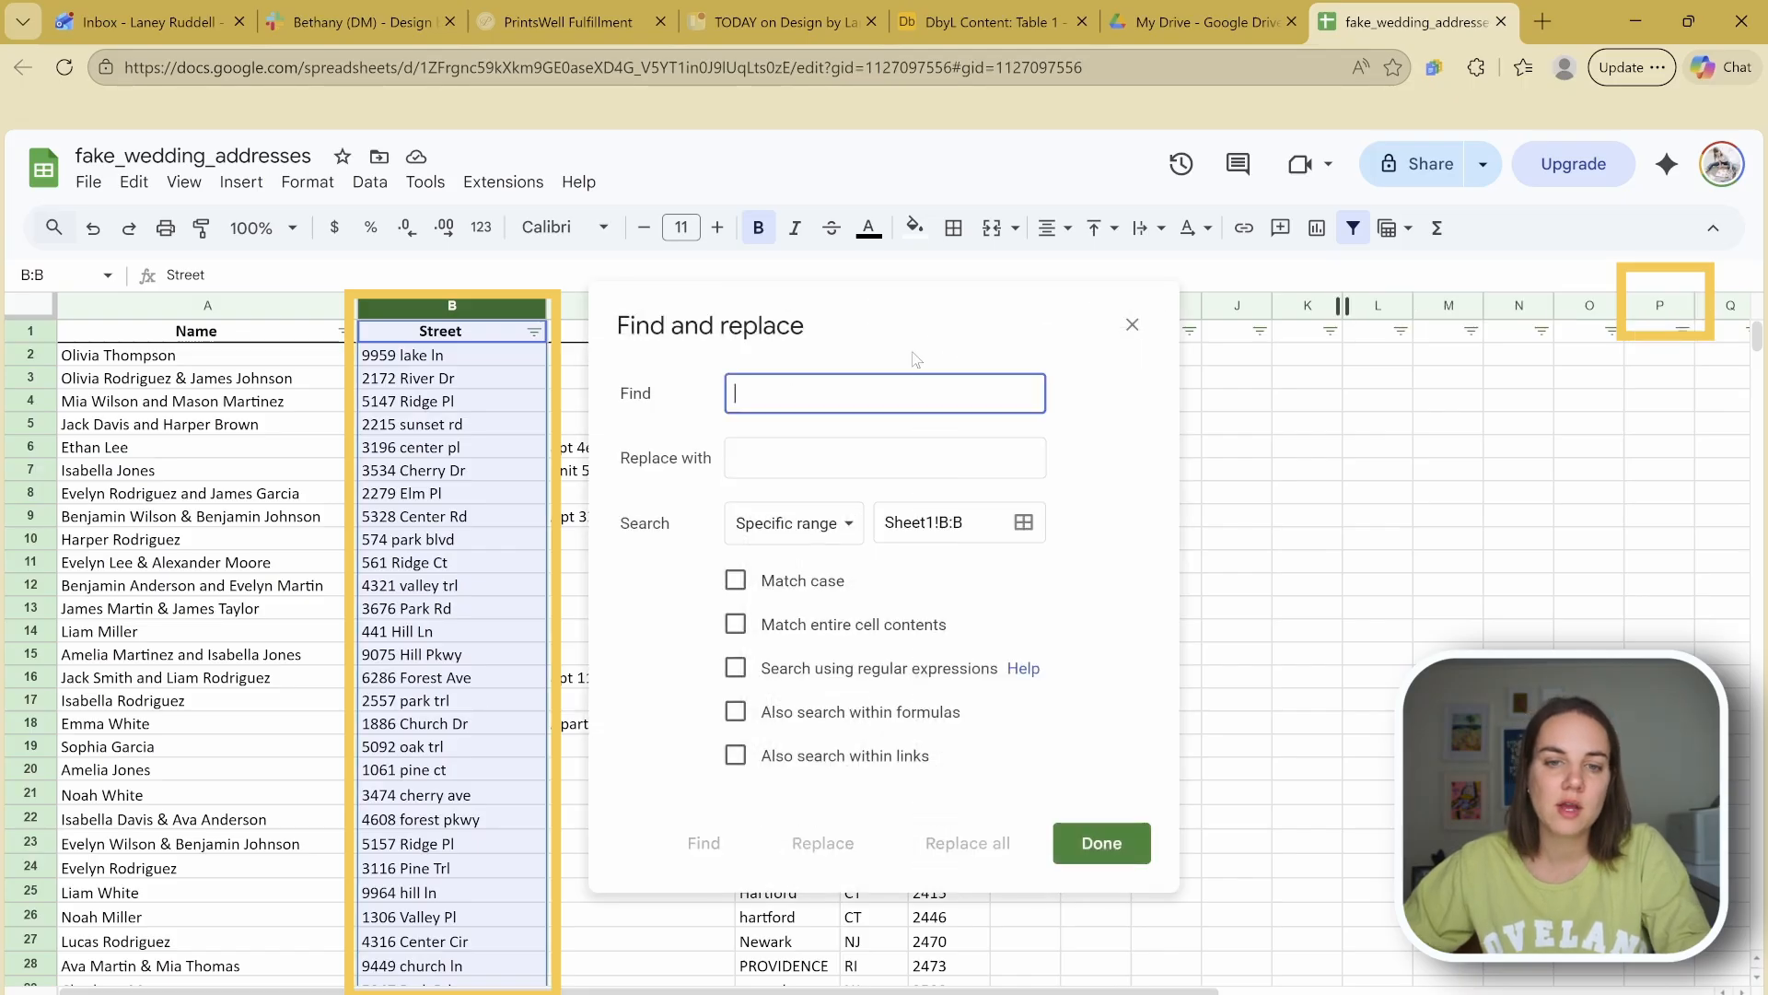
type("ln")
key("Tab")
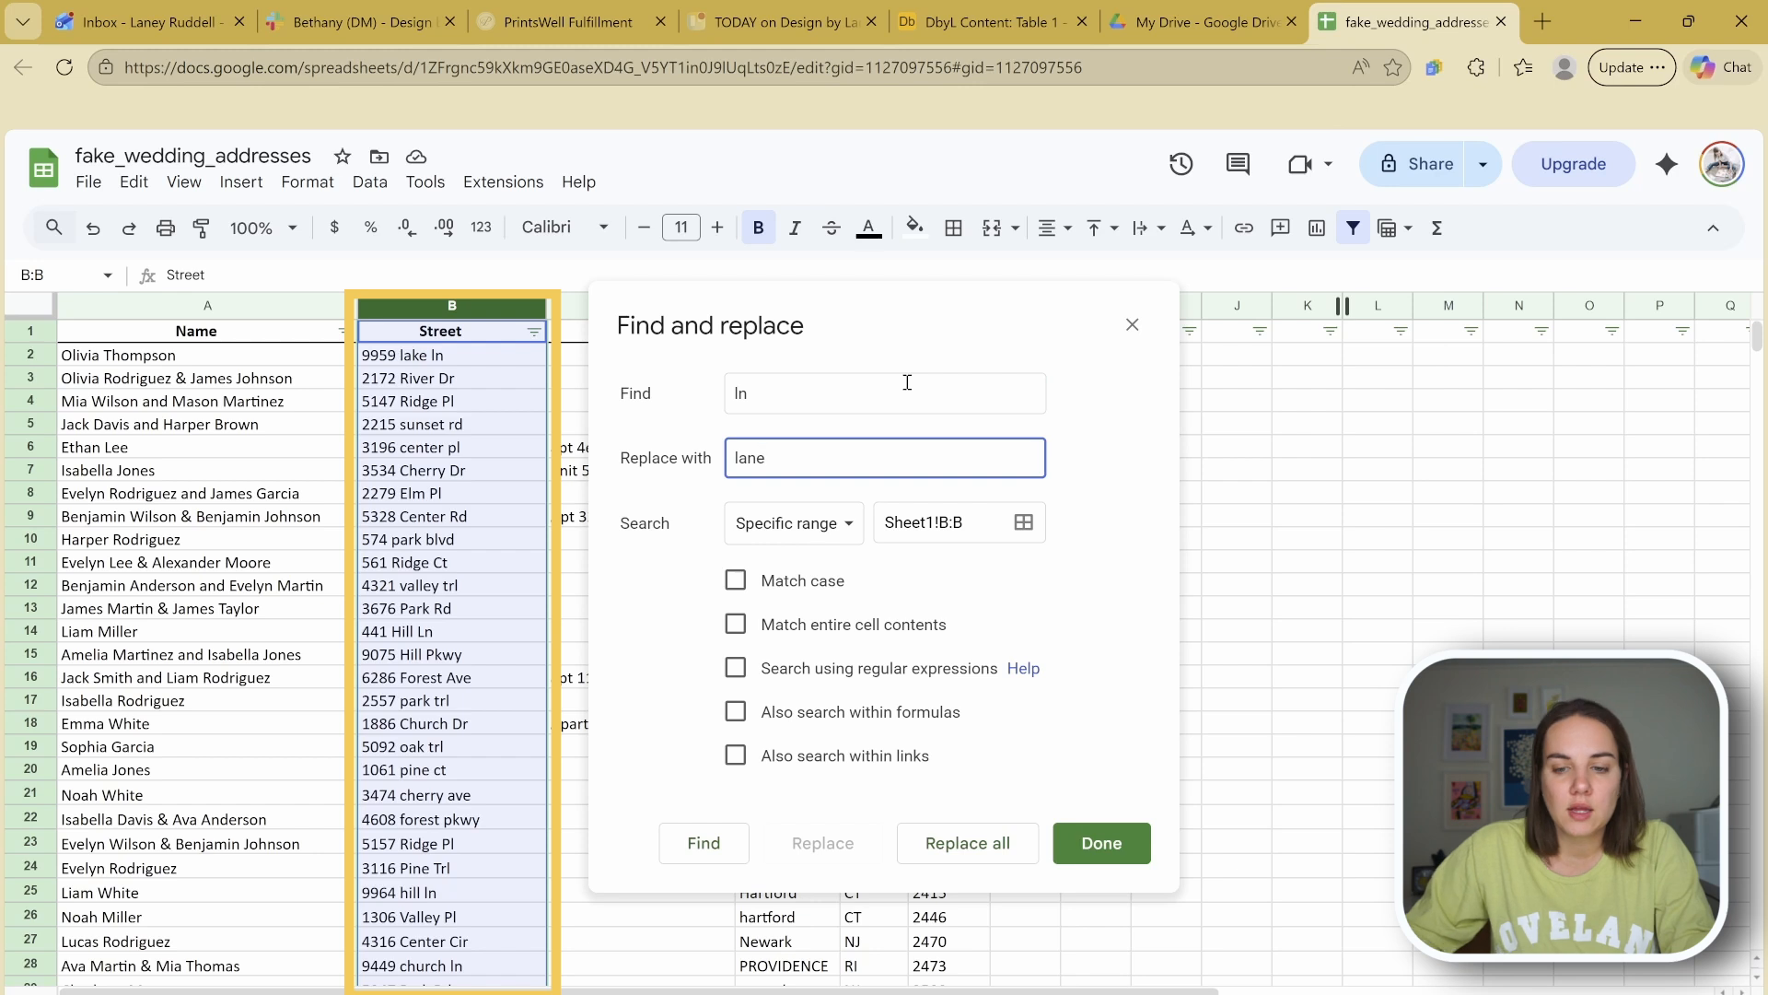
key("BackSpace")
key("BackSpace")
key("BackSpace")
type("Lane")
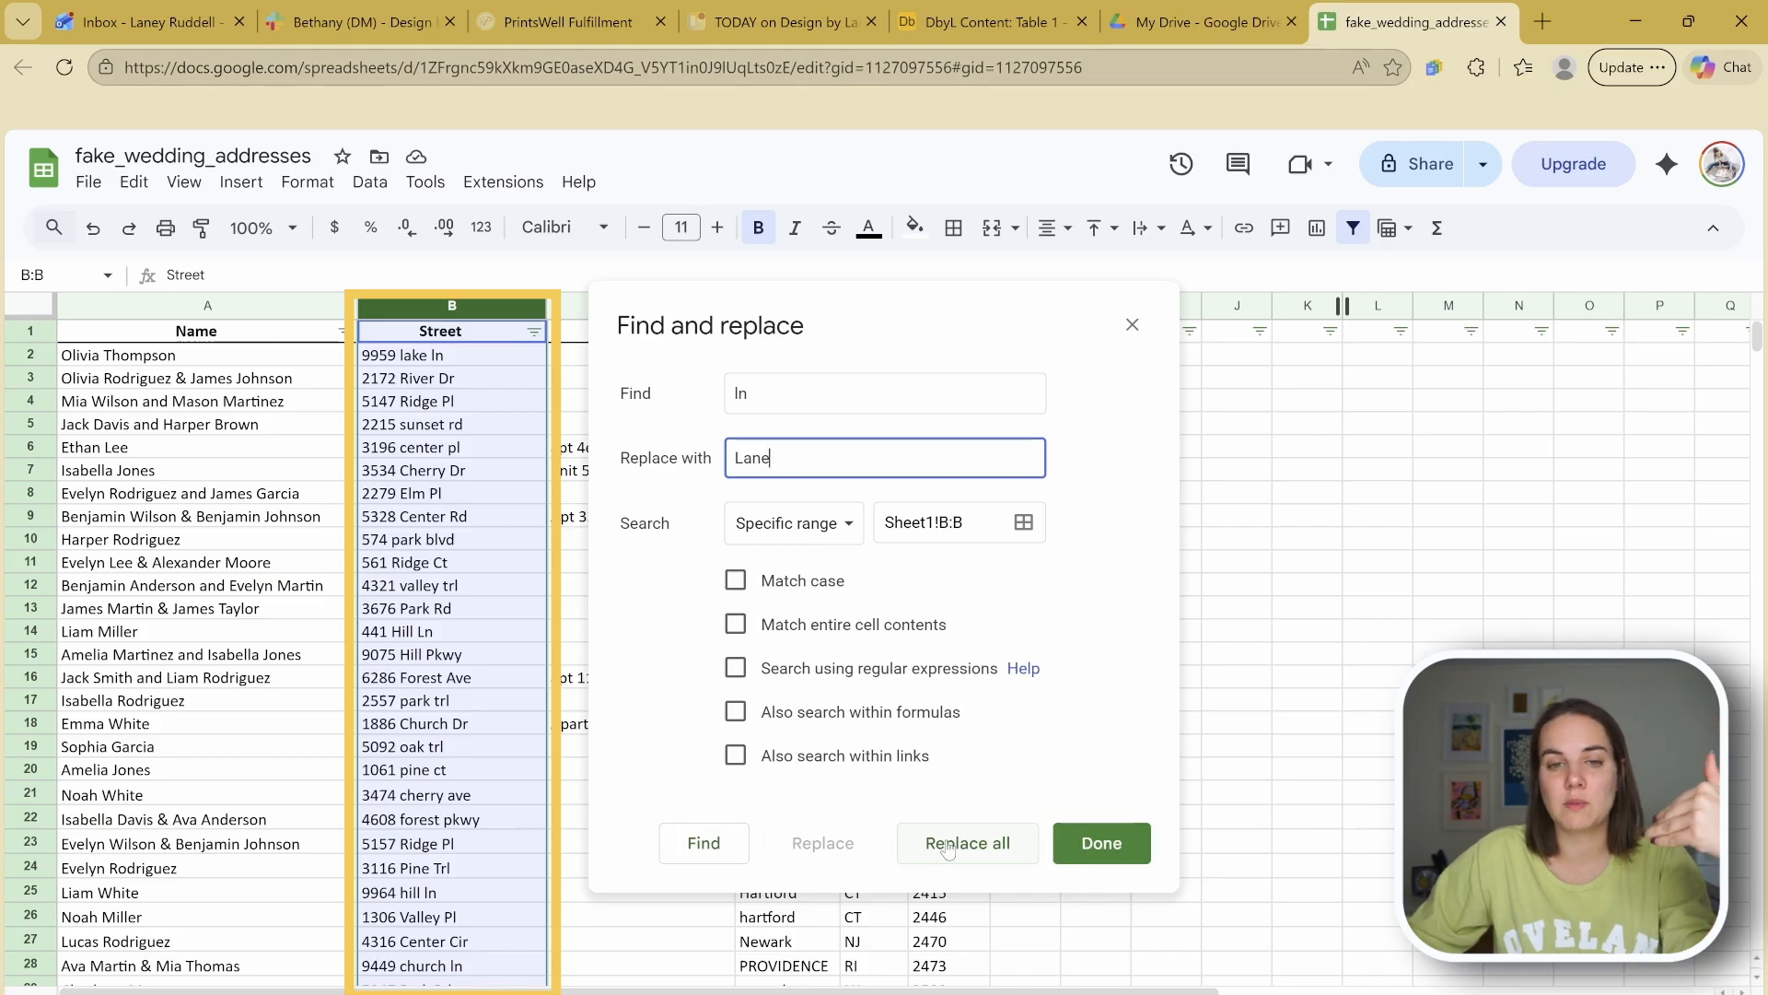
Step: Fix the mistyped search text back to ln and retype Lane as the replacement
left_click(736, 388)
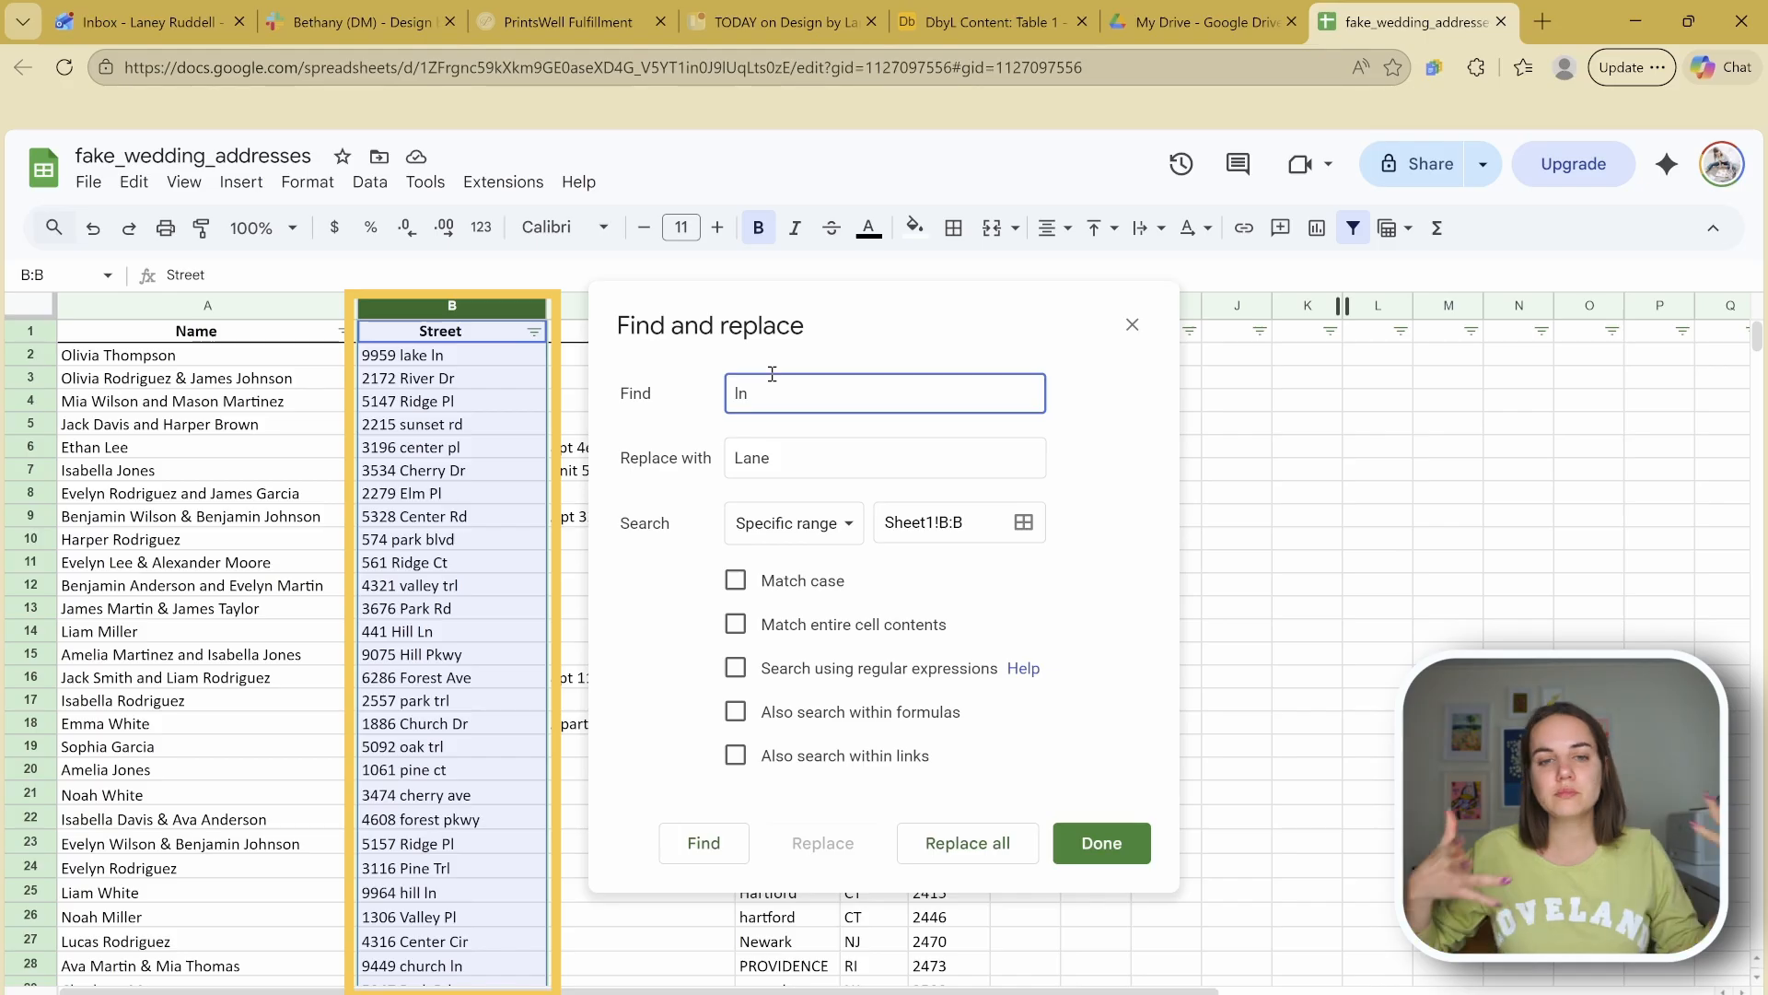
type("O")
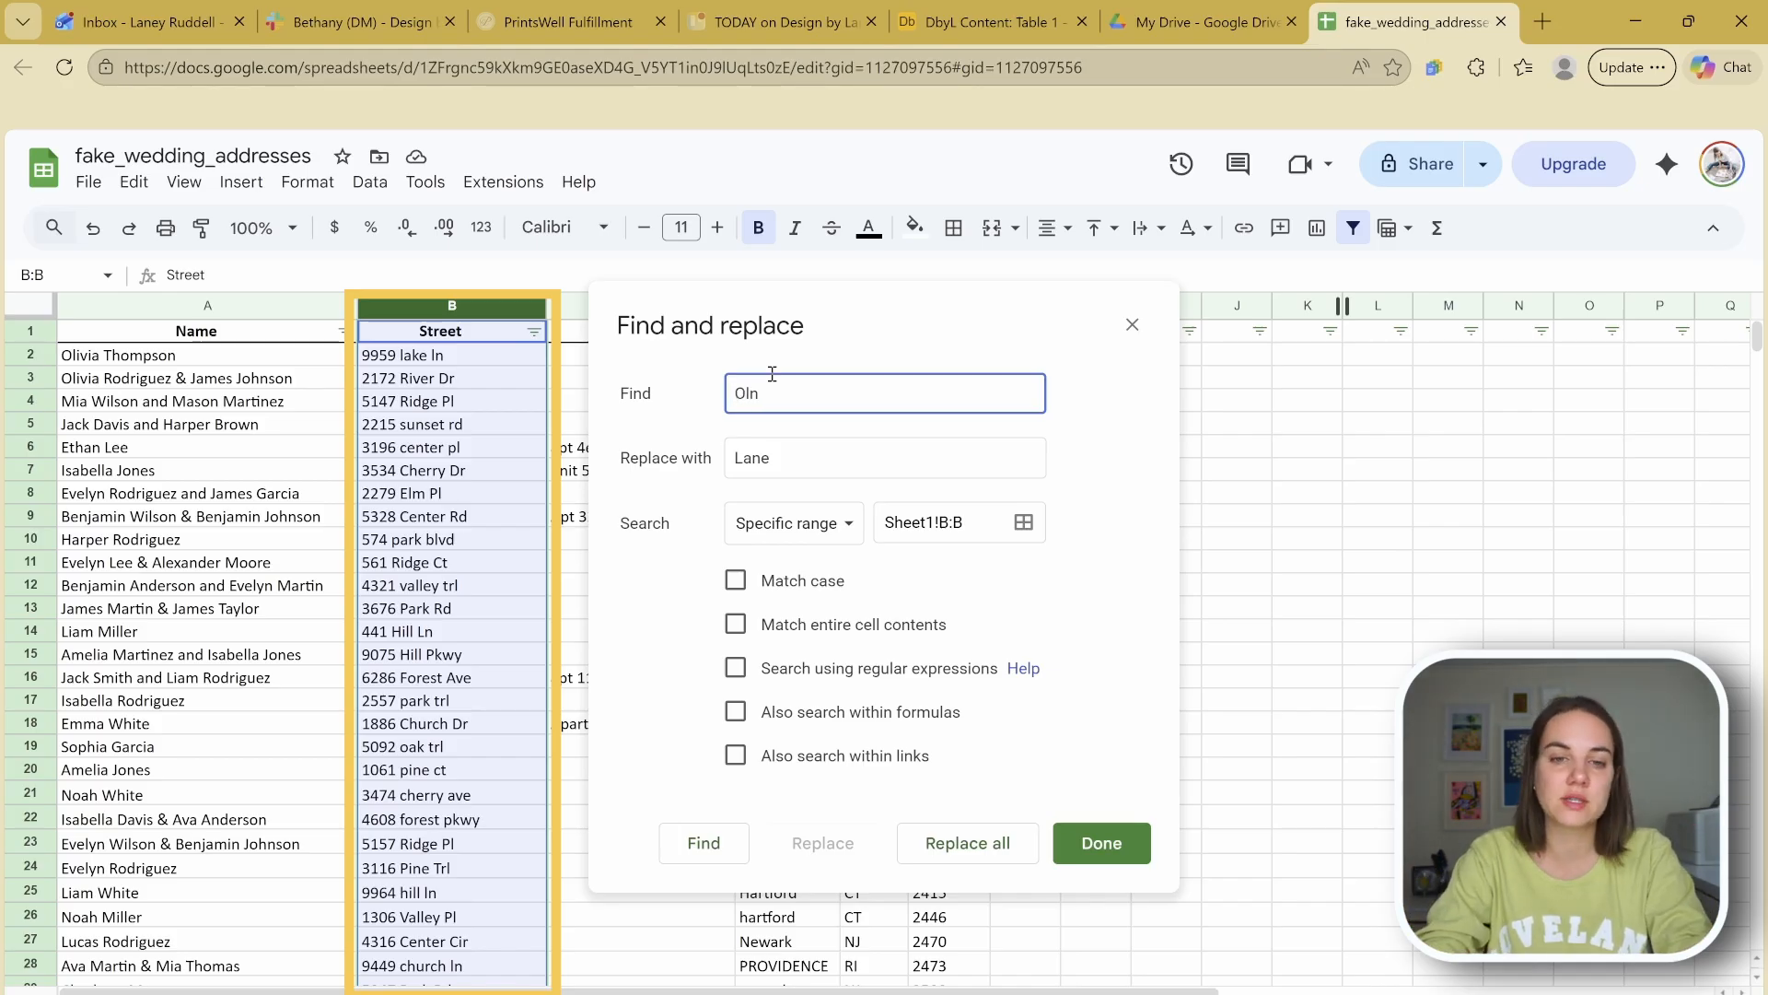
type("y > Olan")
type("Laney")
key("BackSpace")
type("ey")
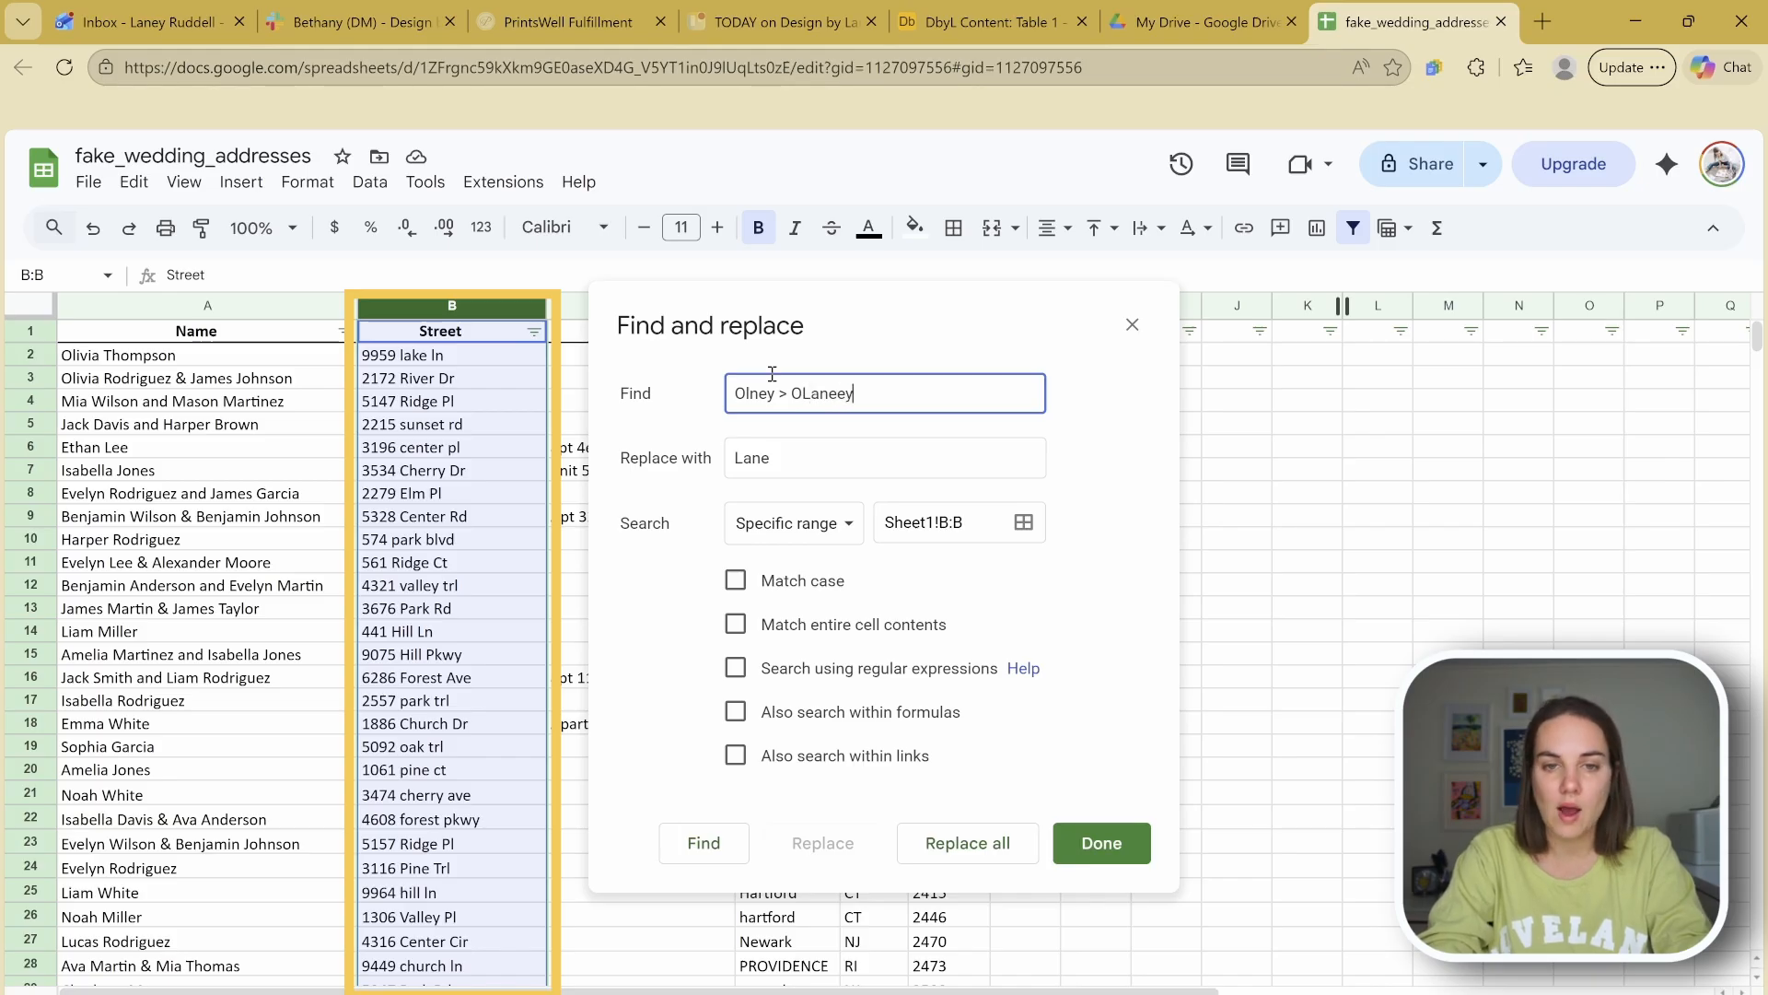
key("ctrl+a")
key("BackSpace")
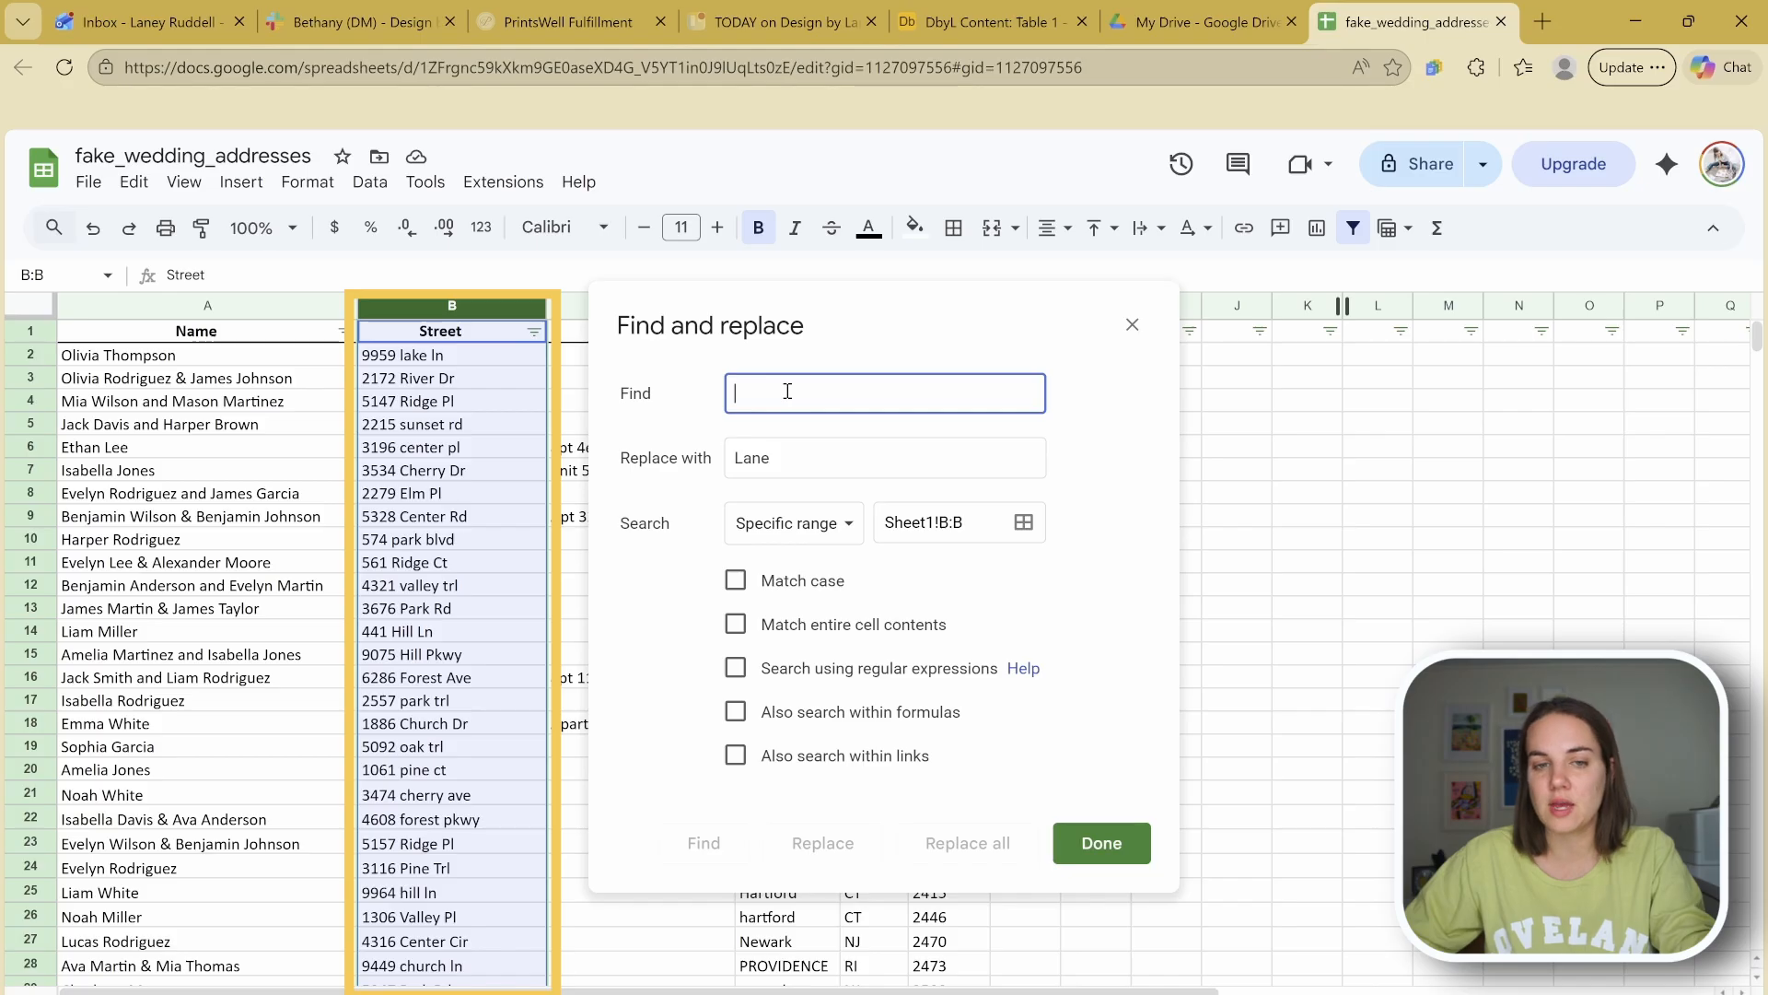
type("ln")
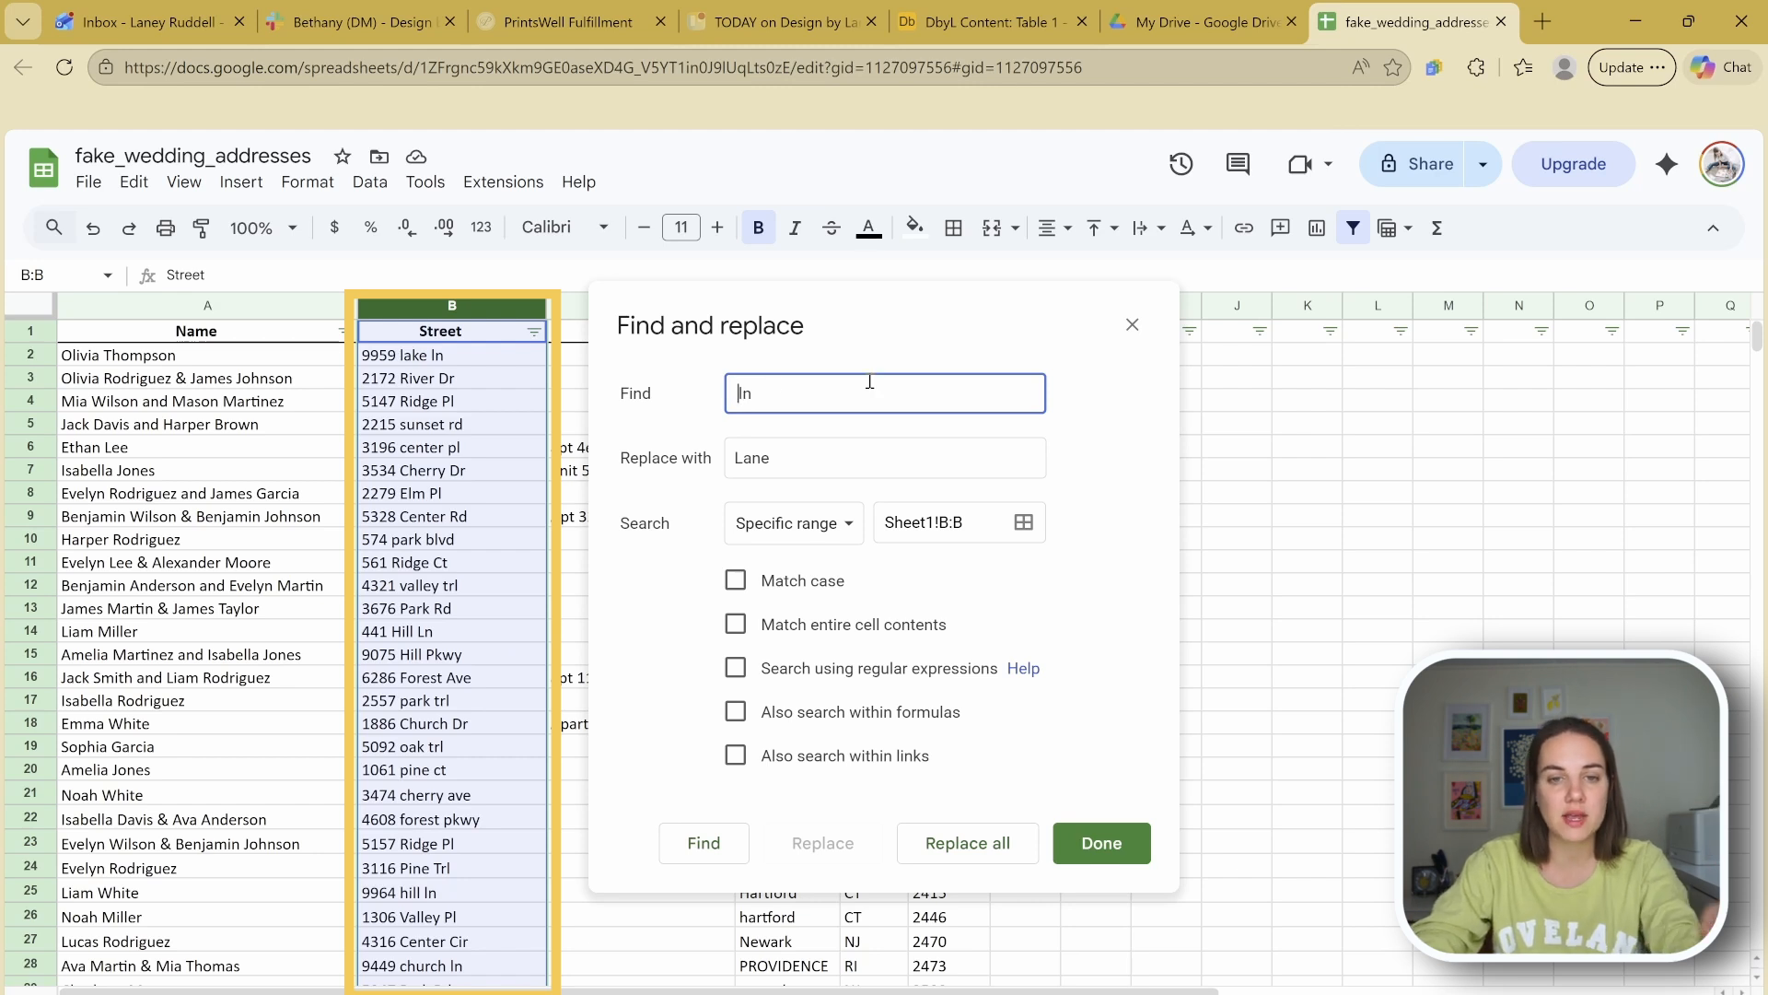
left_click_drag(840, 461, 660, 472)
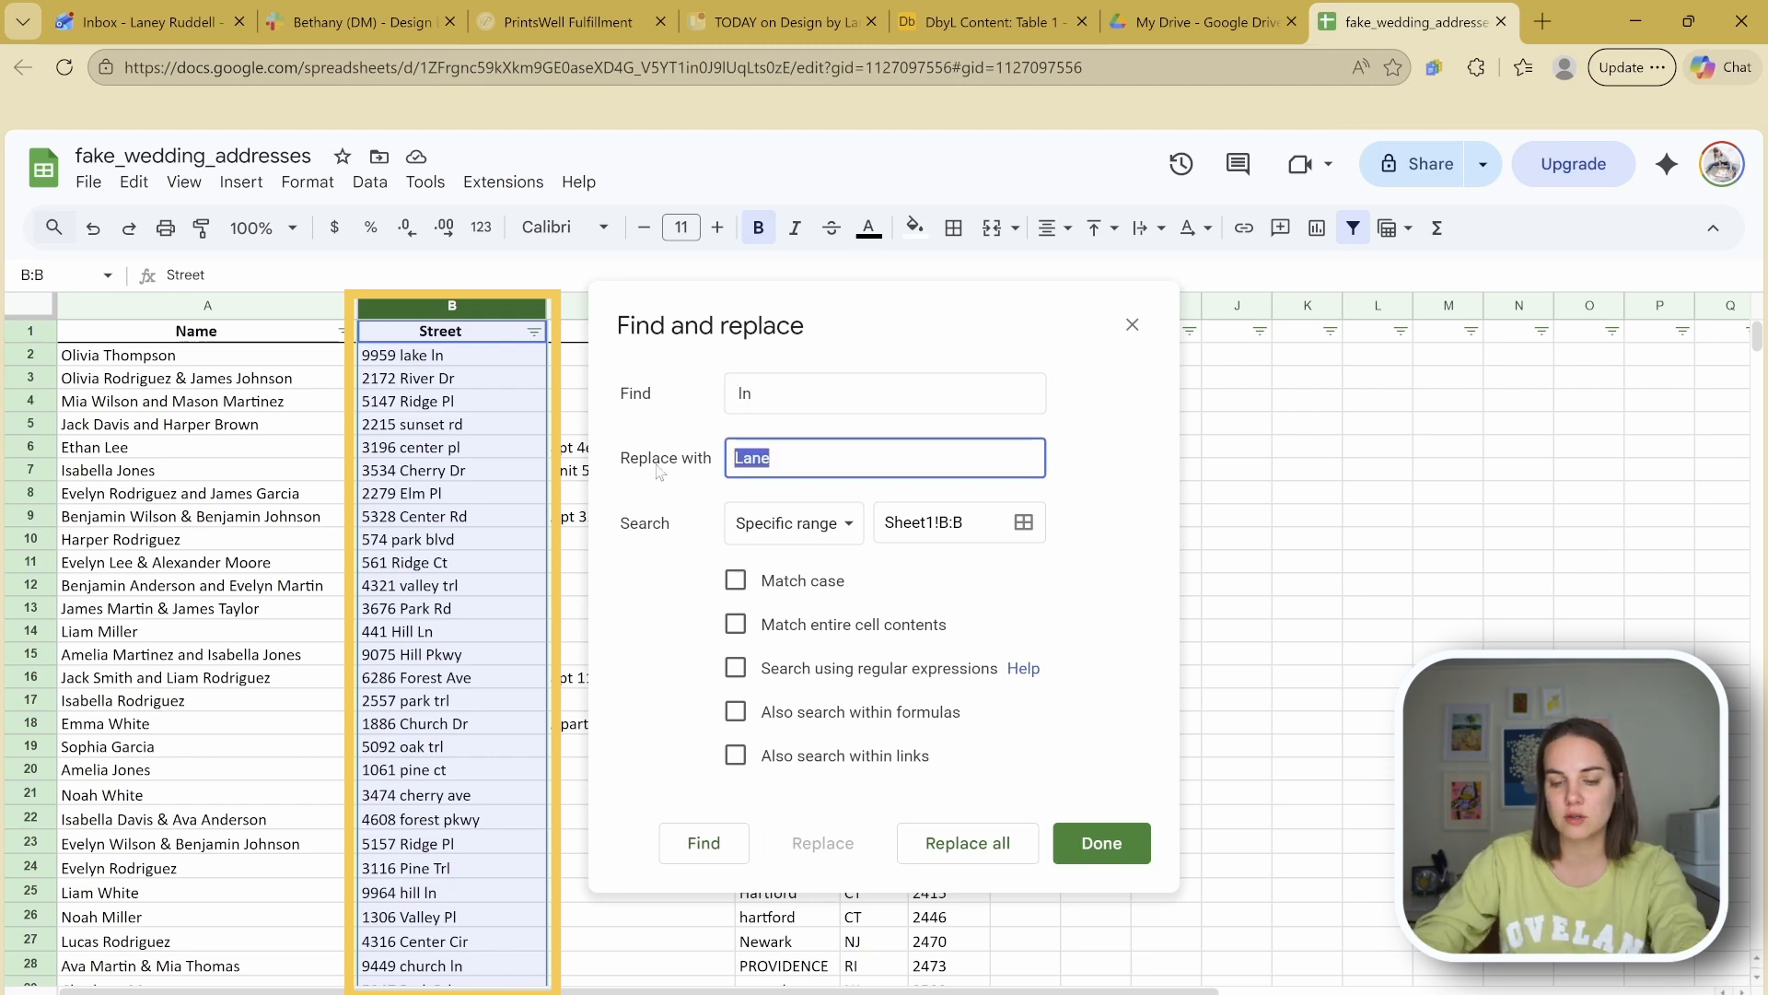
key("BackSpace")
type("Lane")
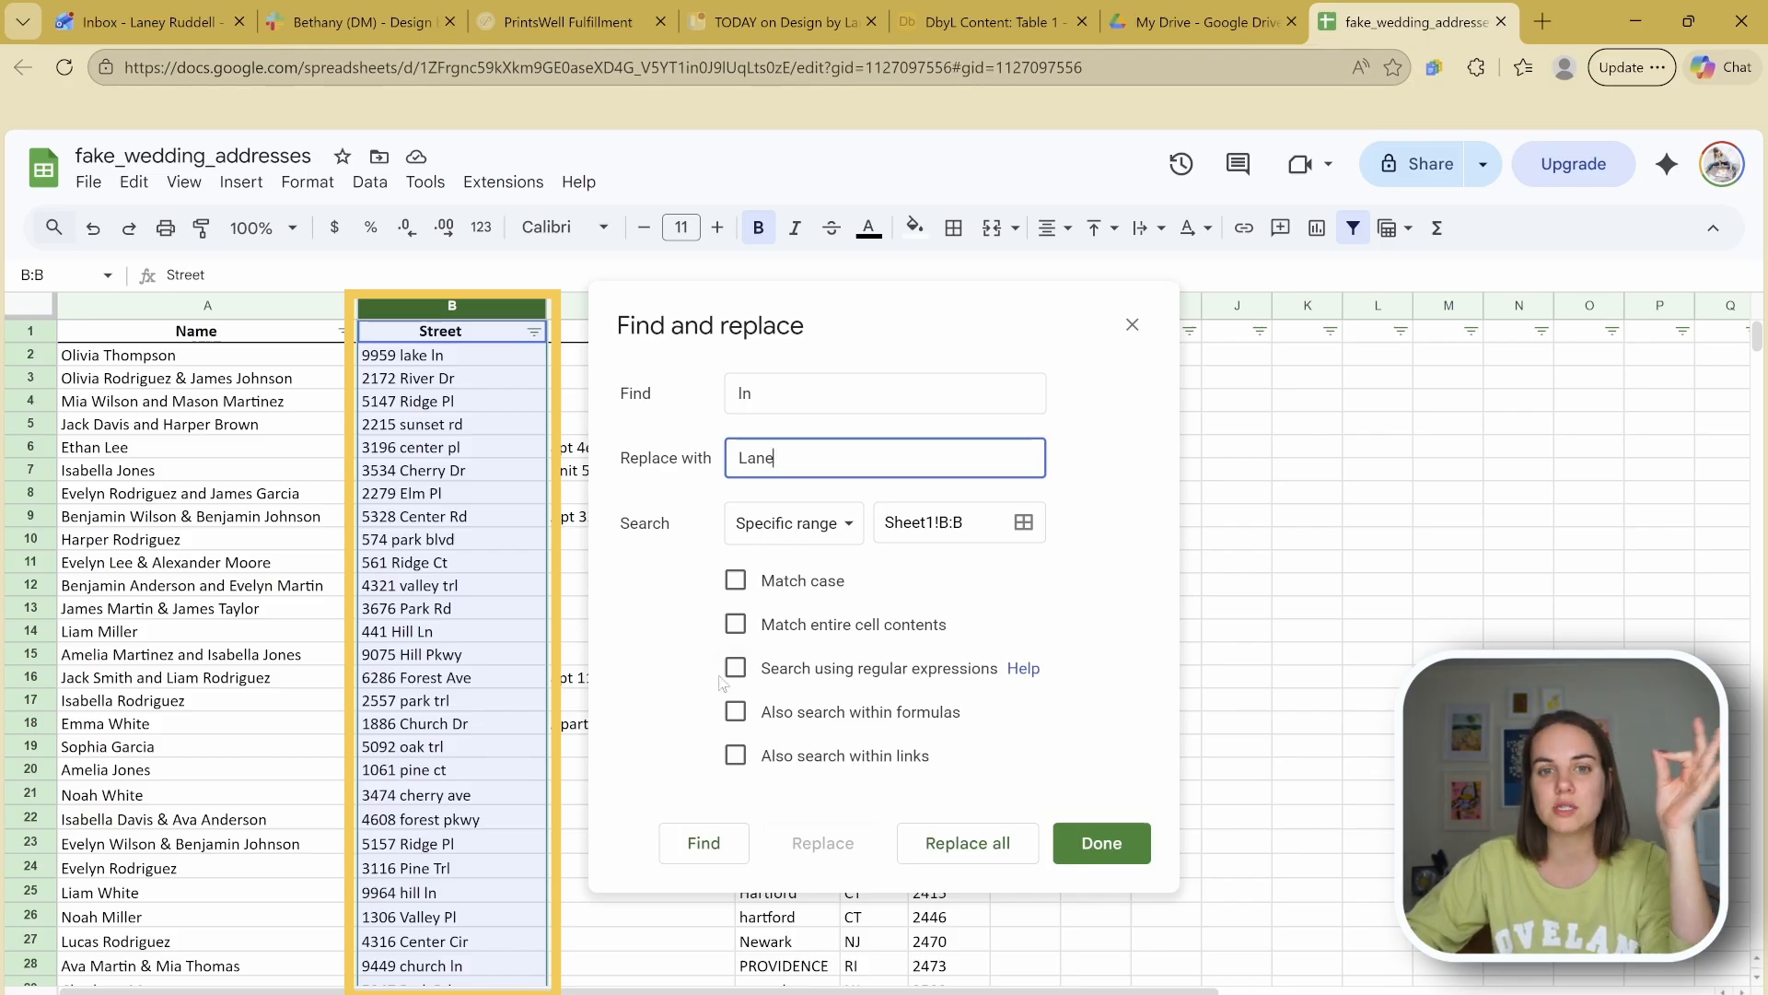
Step: Replace all 36 st with Street in column B, then type Dr as the next search
left_click(767, 380)
key("BackSpace")
key("BackSpace")
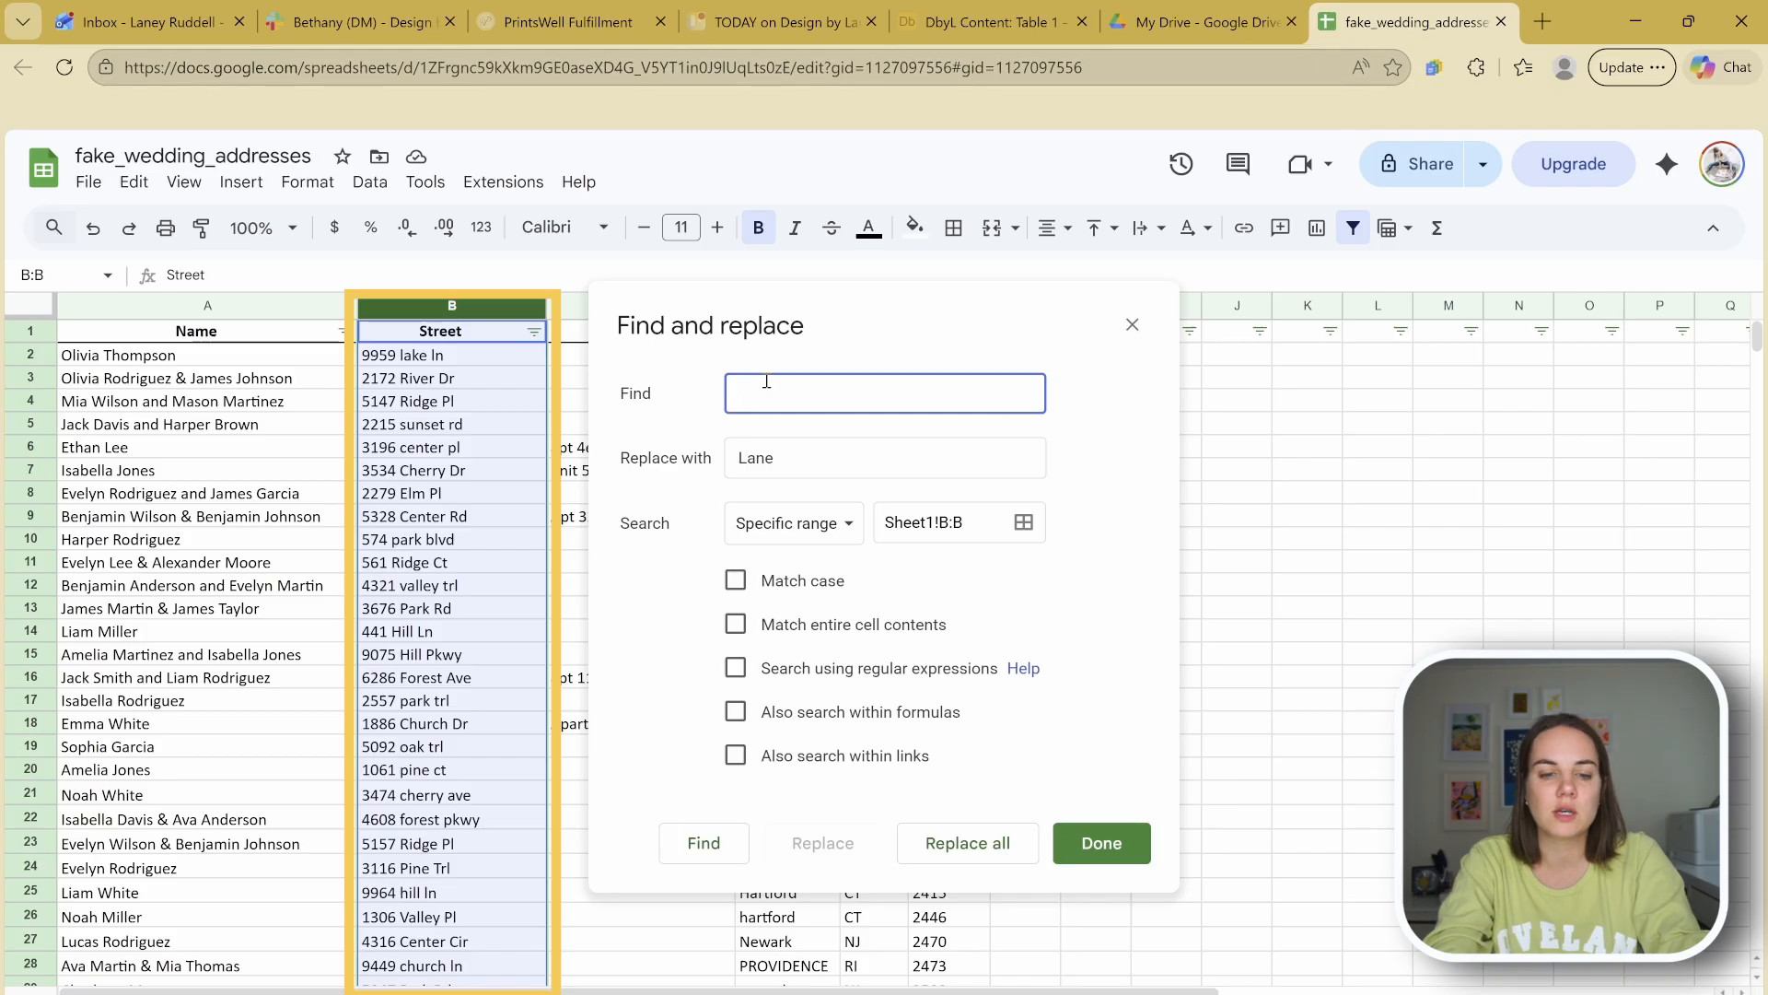
left_click(782, 458)
key("BackSpace")
key("BackSpace")
type("Street")
left_click(764, 396)
left_click(729, 401)
left_click(773, 397)
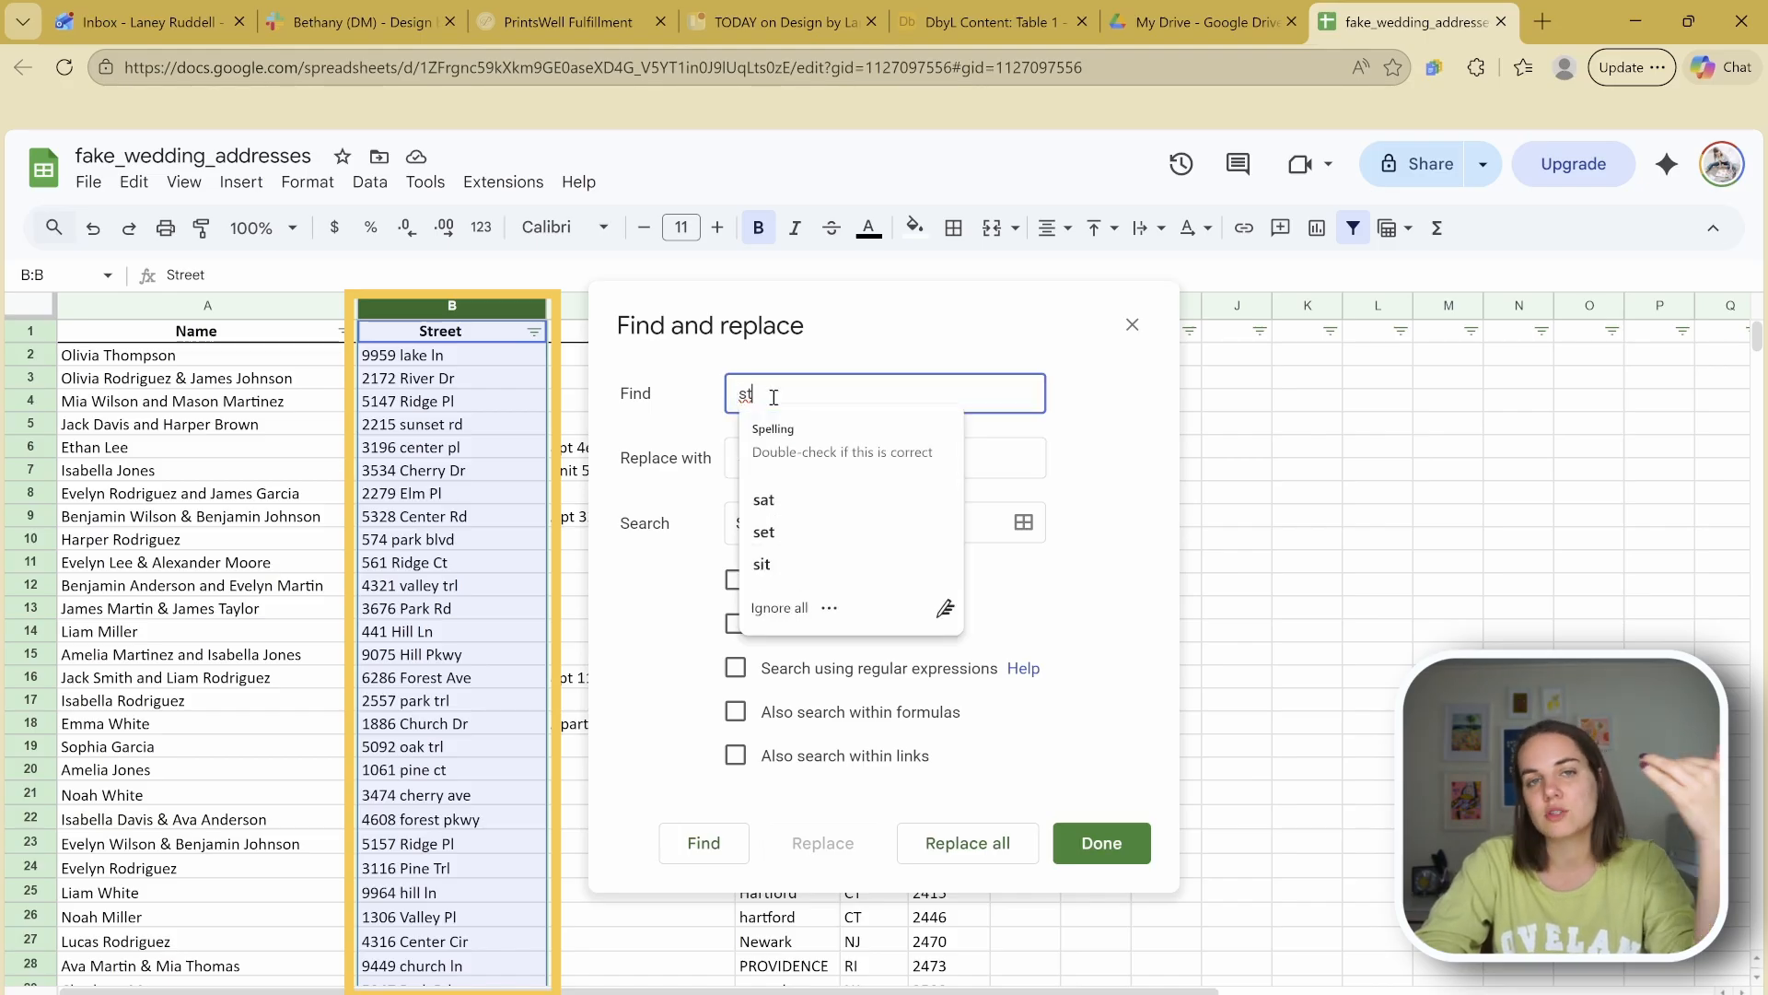
left_click(970, 461)
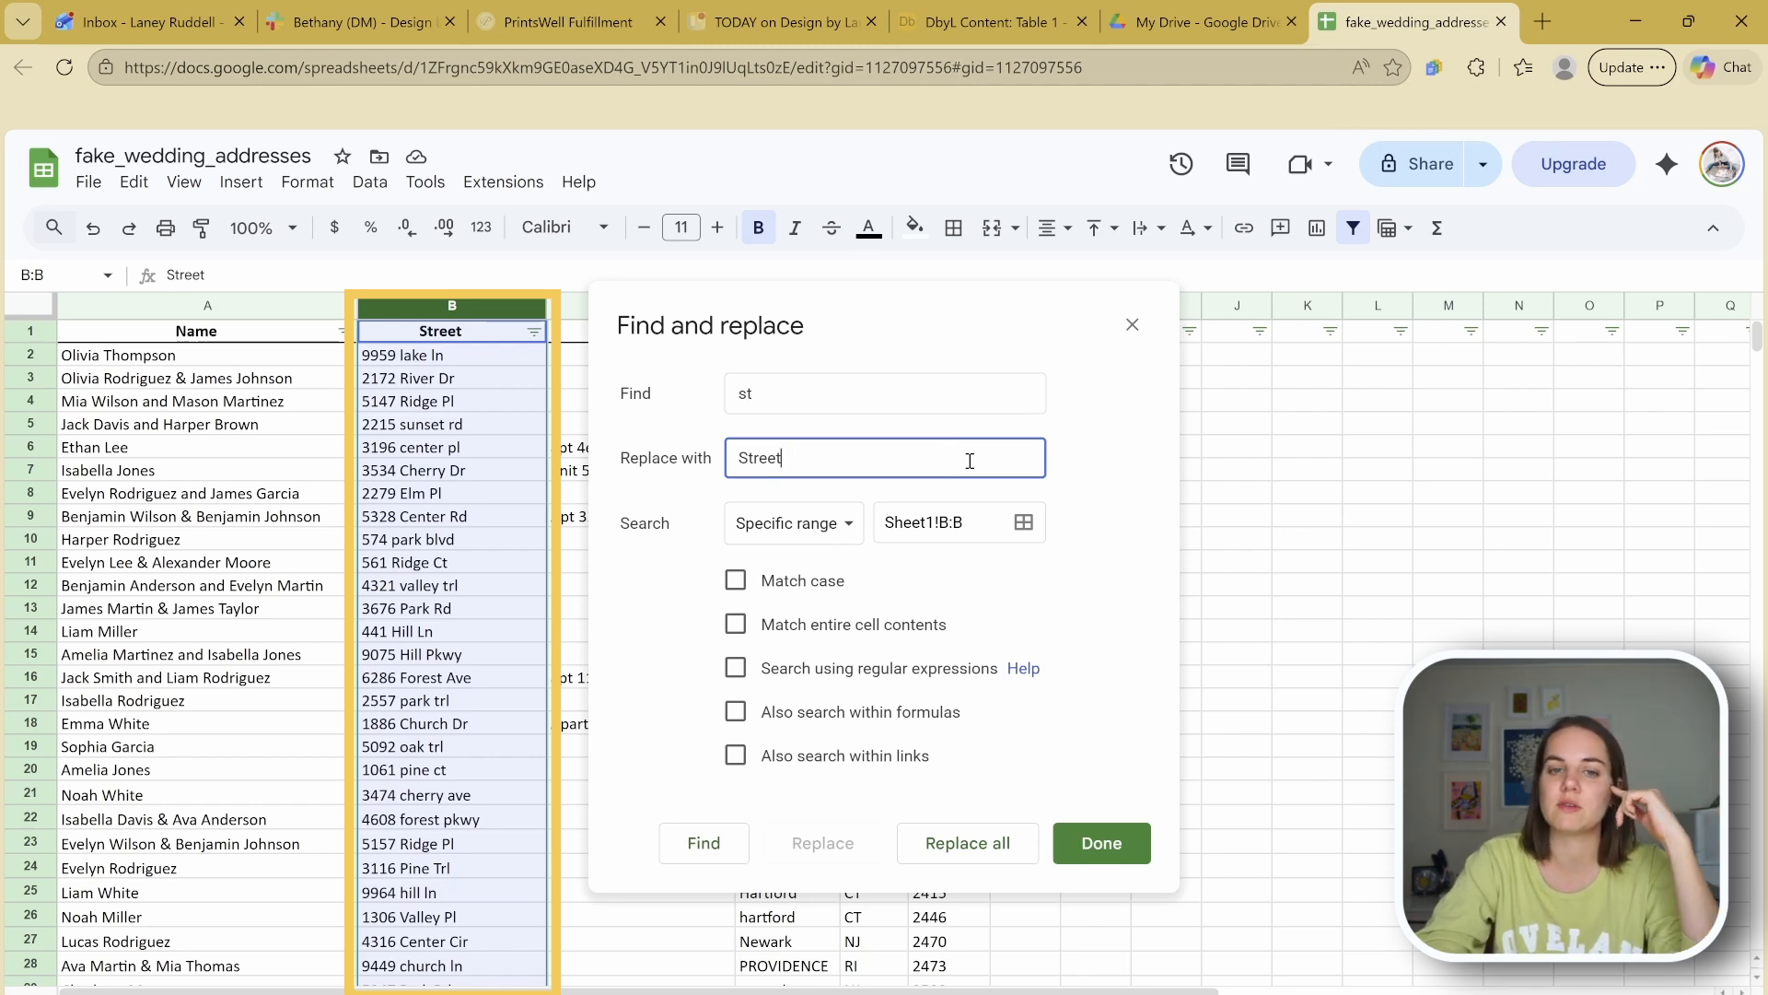
left_click(981, 840)
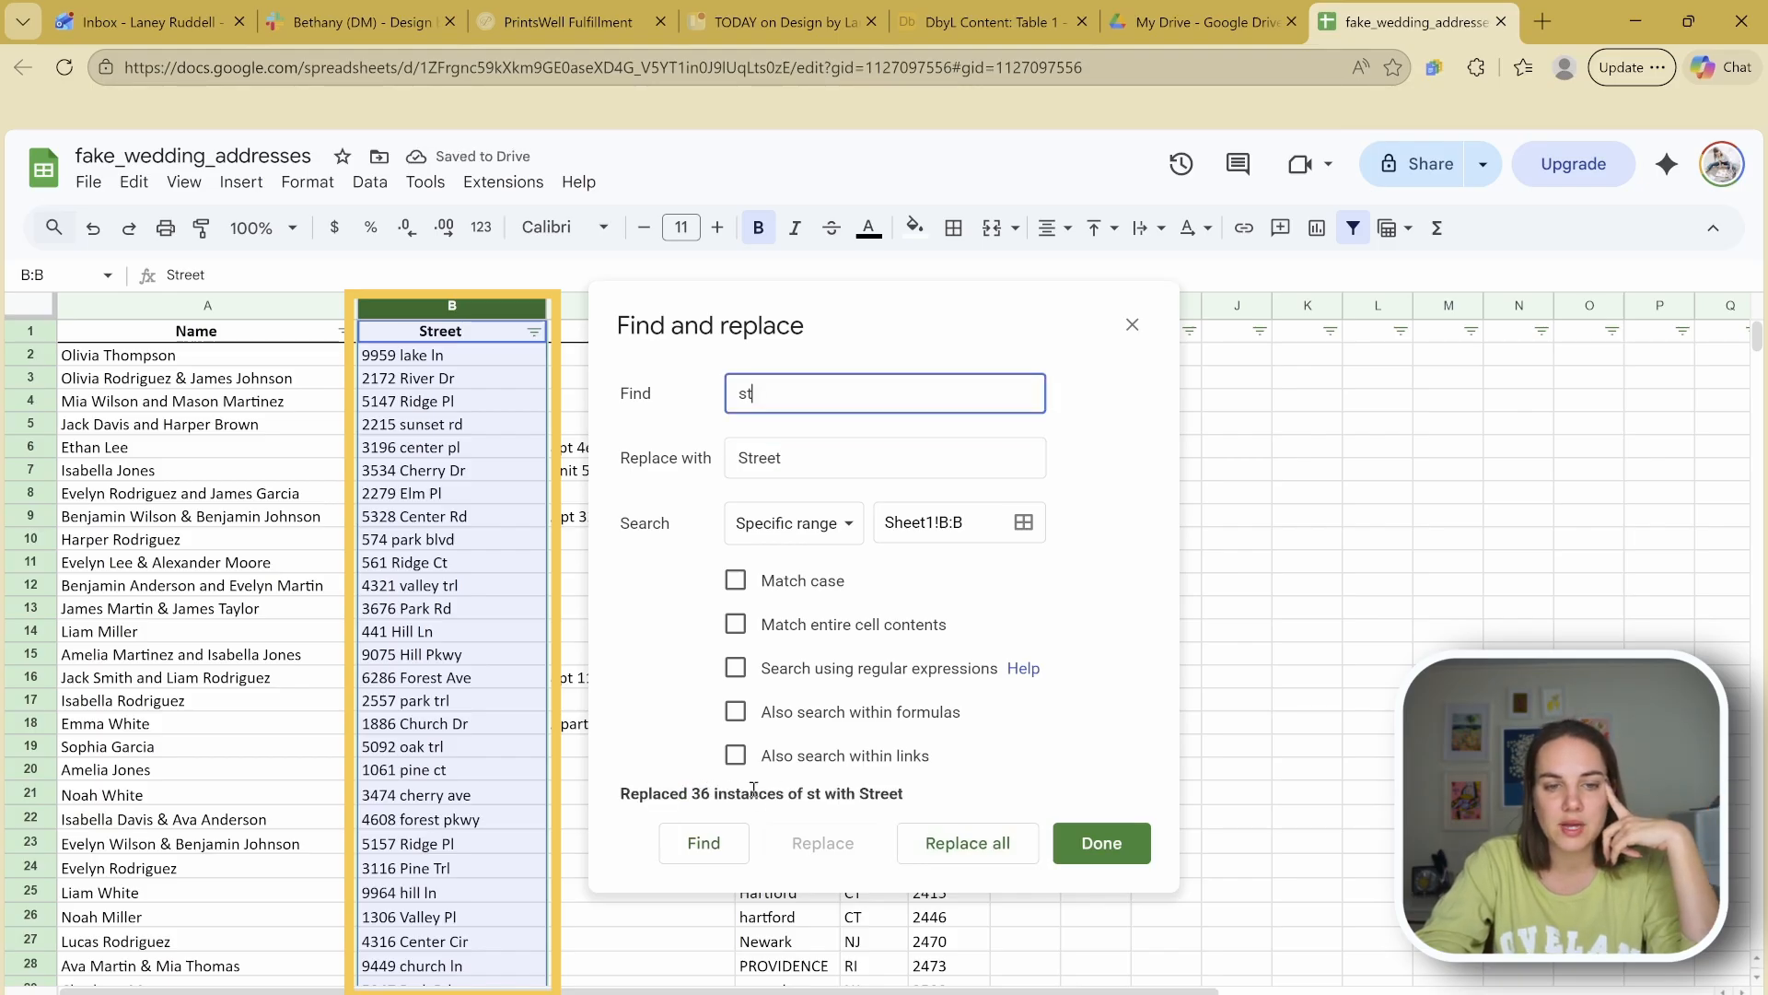
double_click(773, 388)
type("Dr")
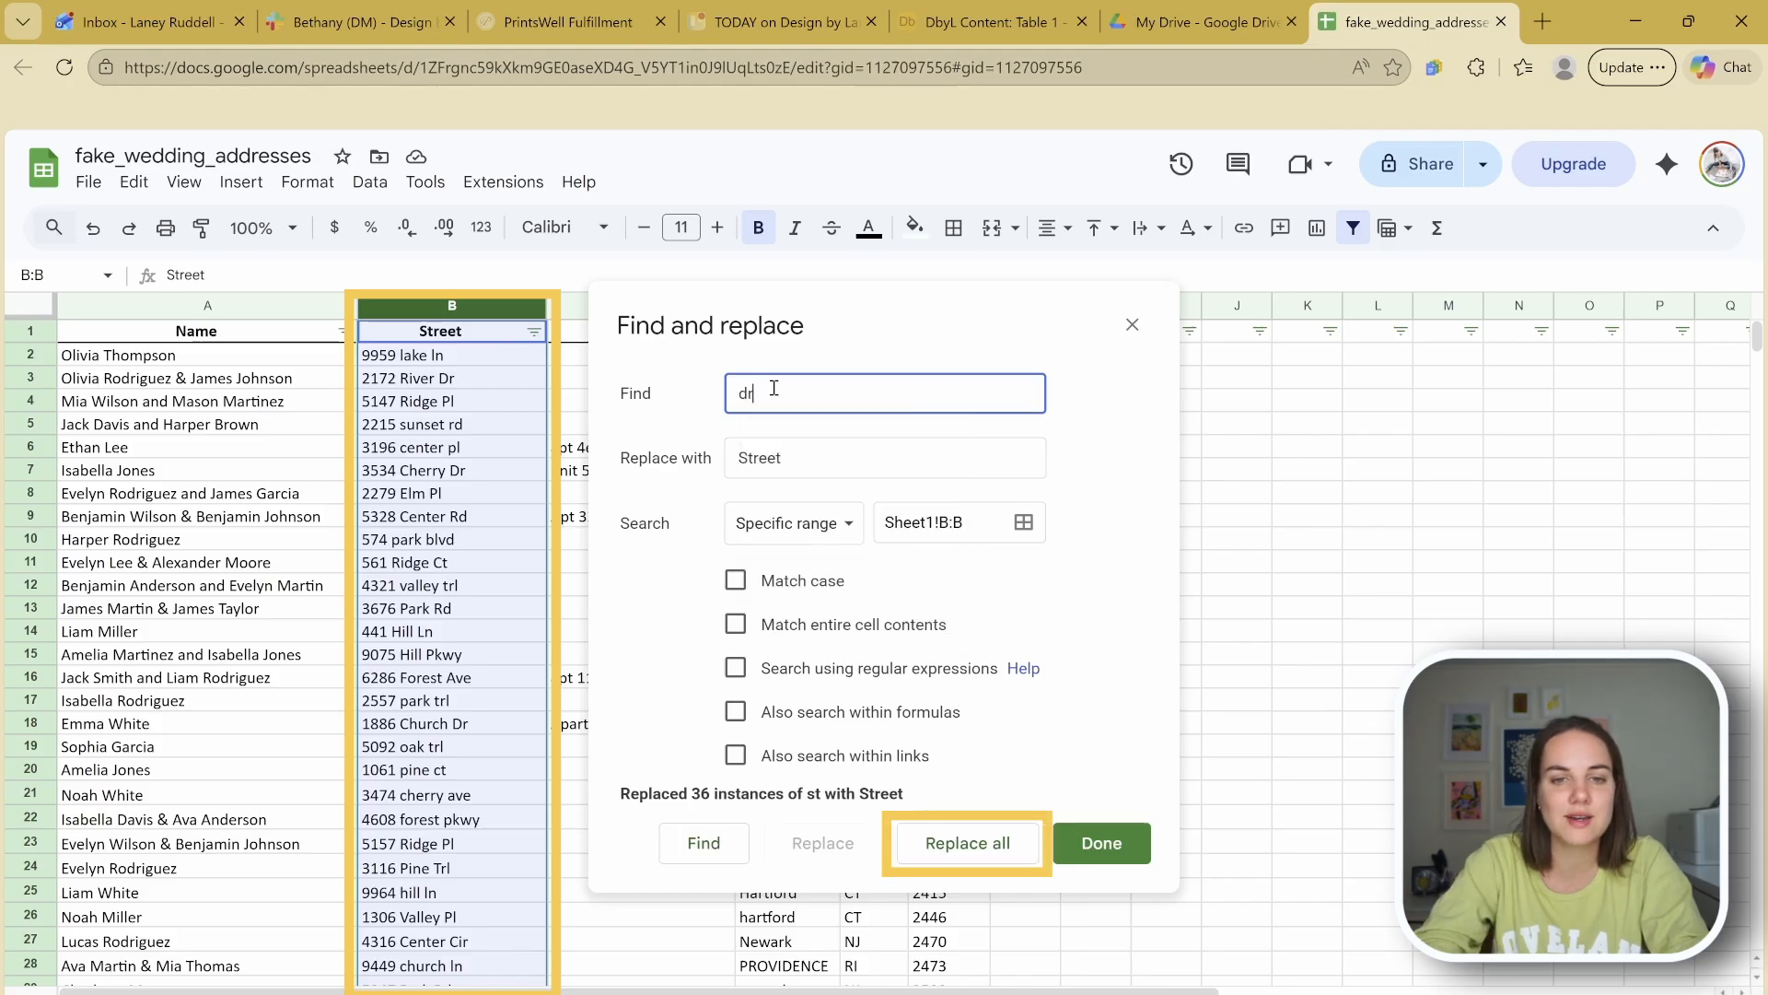
Step: Replace all dr with Drive in the Street column
left_click(785, 461)
key("BackSpace")
key("BackSpace")
key("BackSpace")
key("BackSpace")
key("BackSpace")
key("BackSpace")
type("Drive")
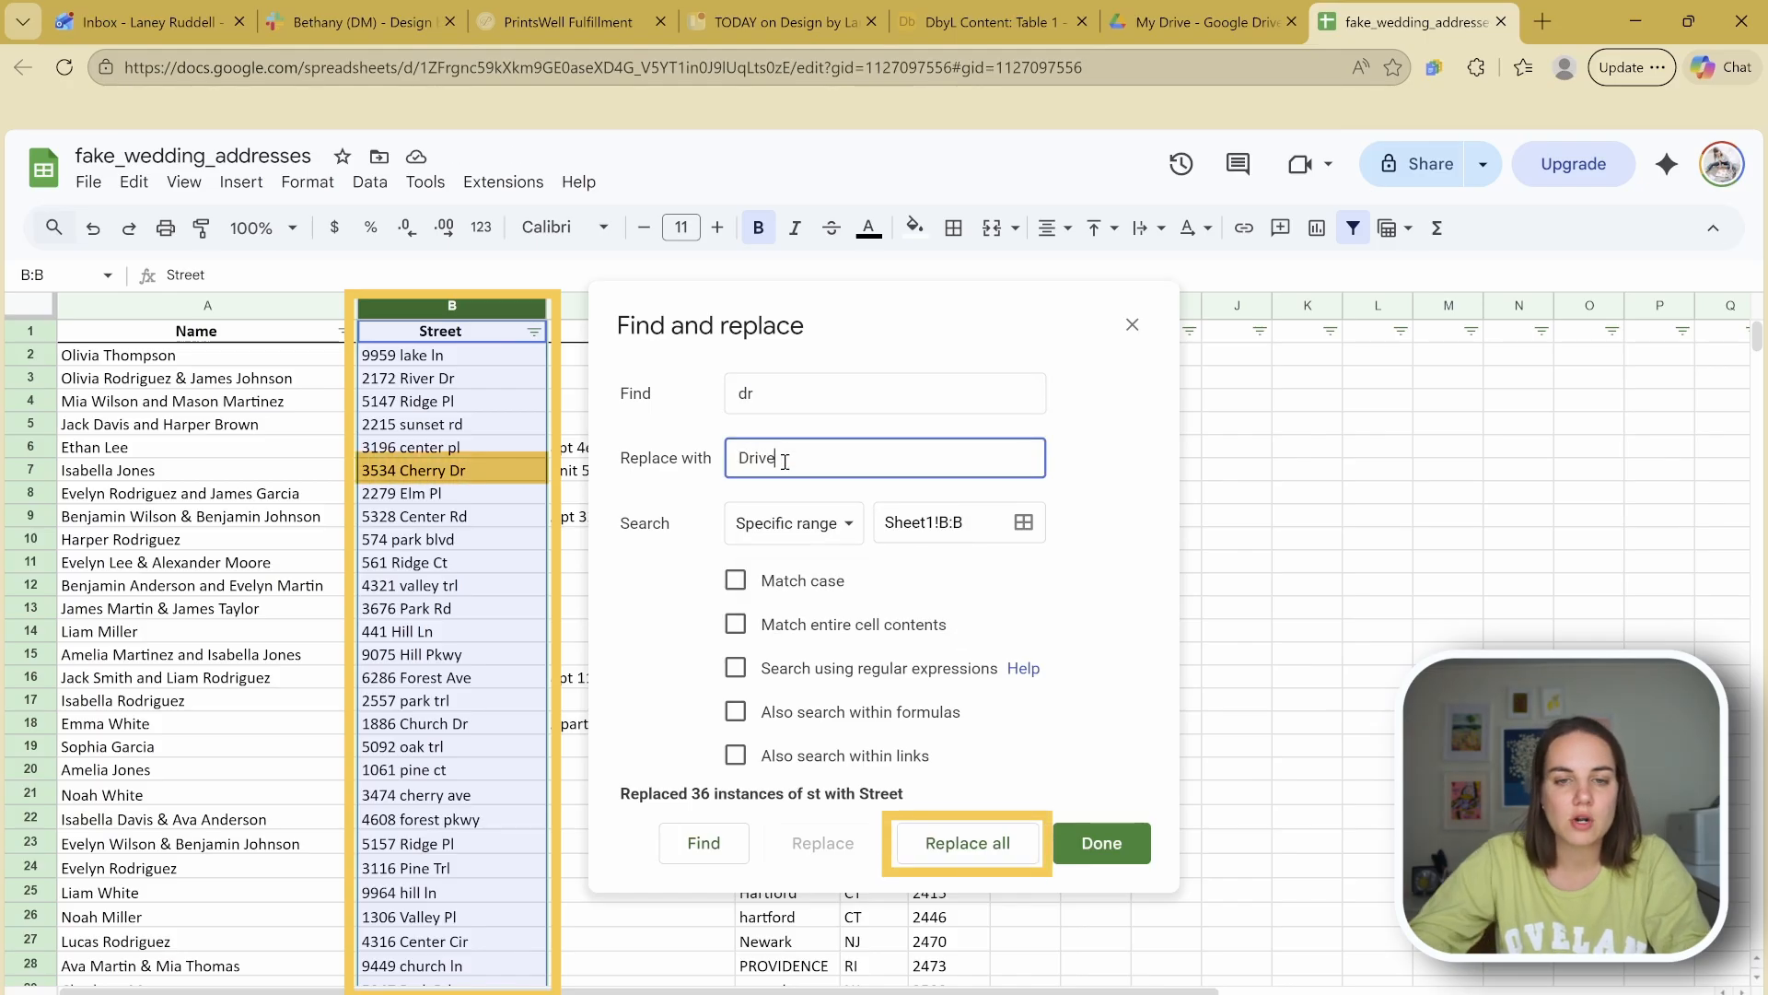
left_click(997, 855)
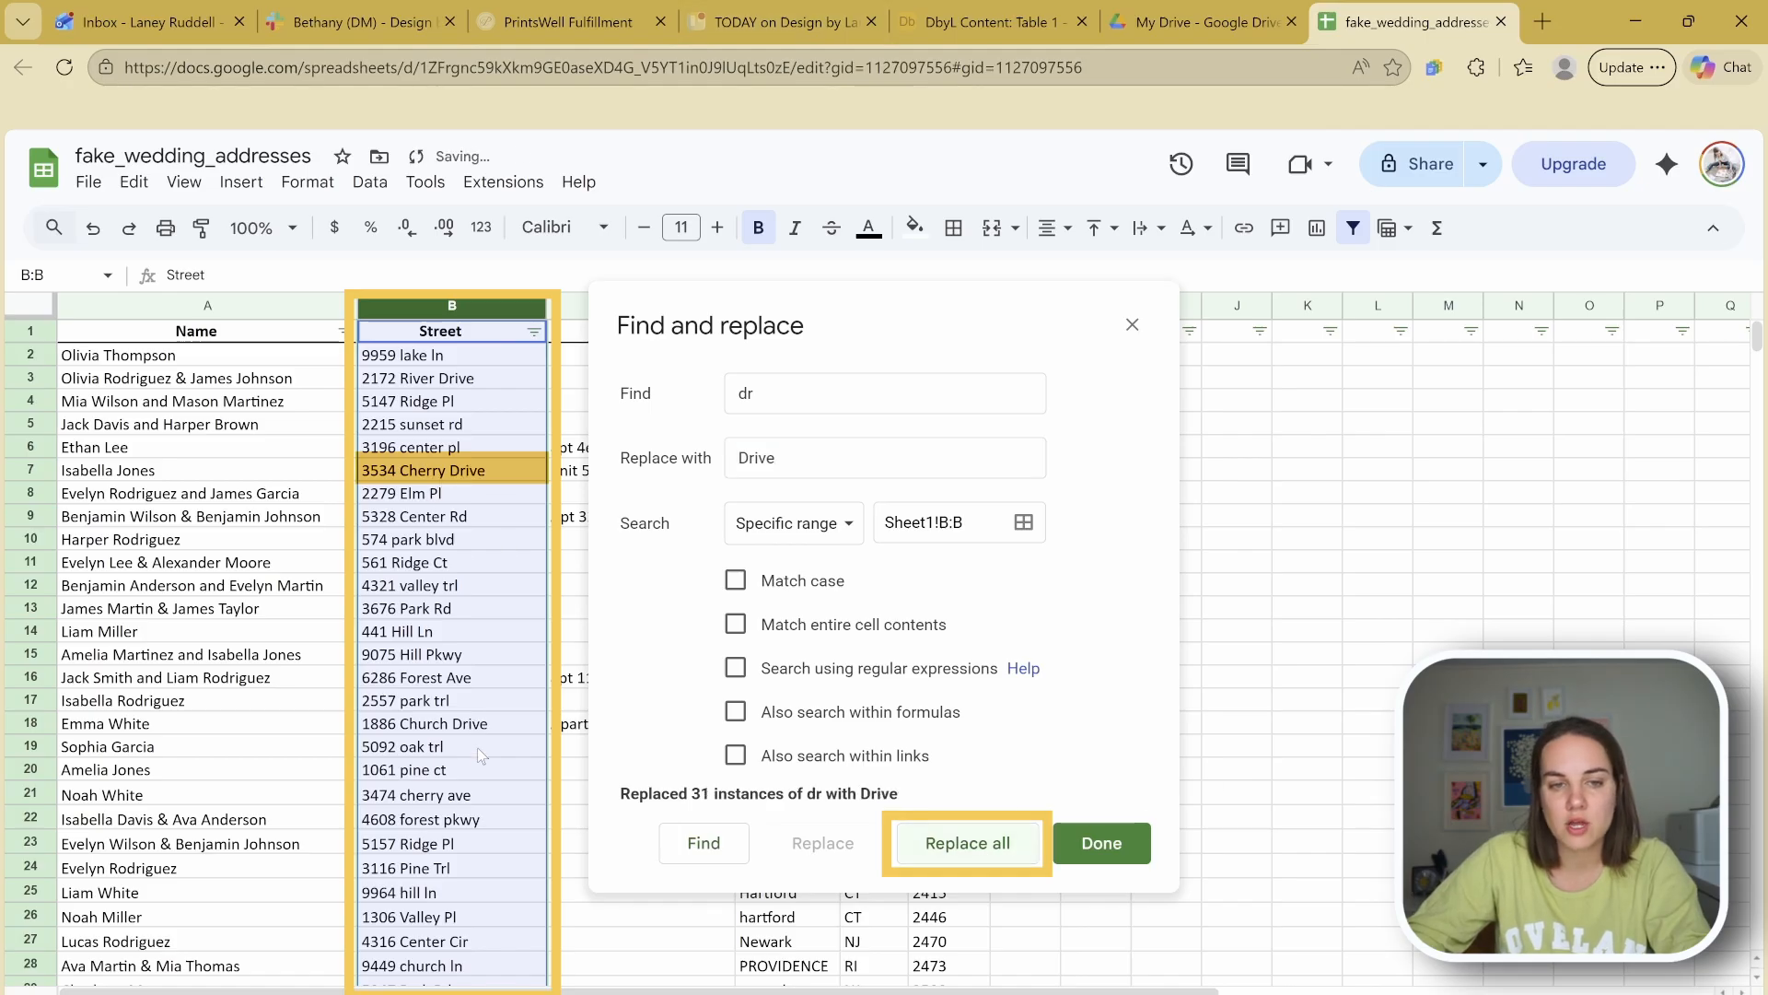
Step: Replace all pl with Place
left_click(808, 380)
key("BackSpace")
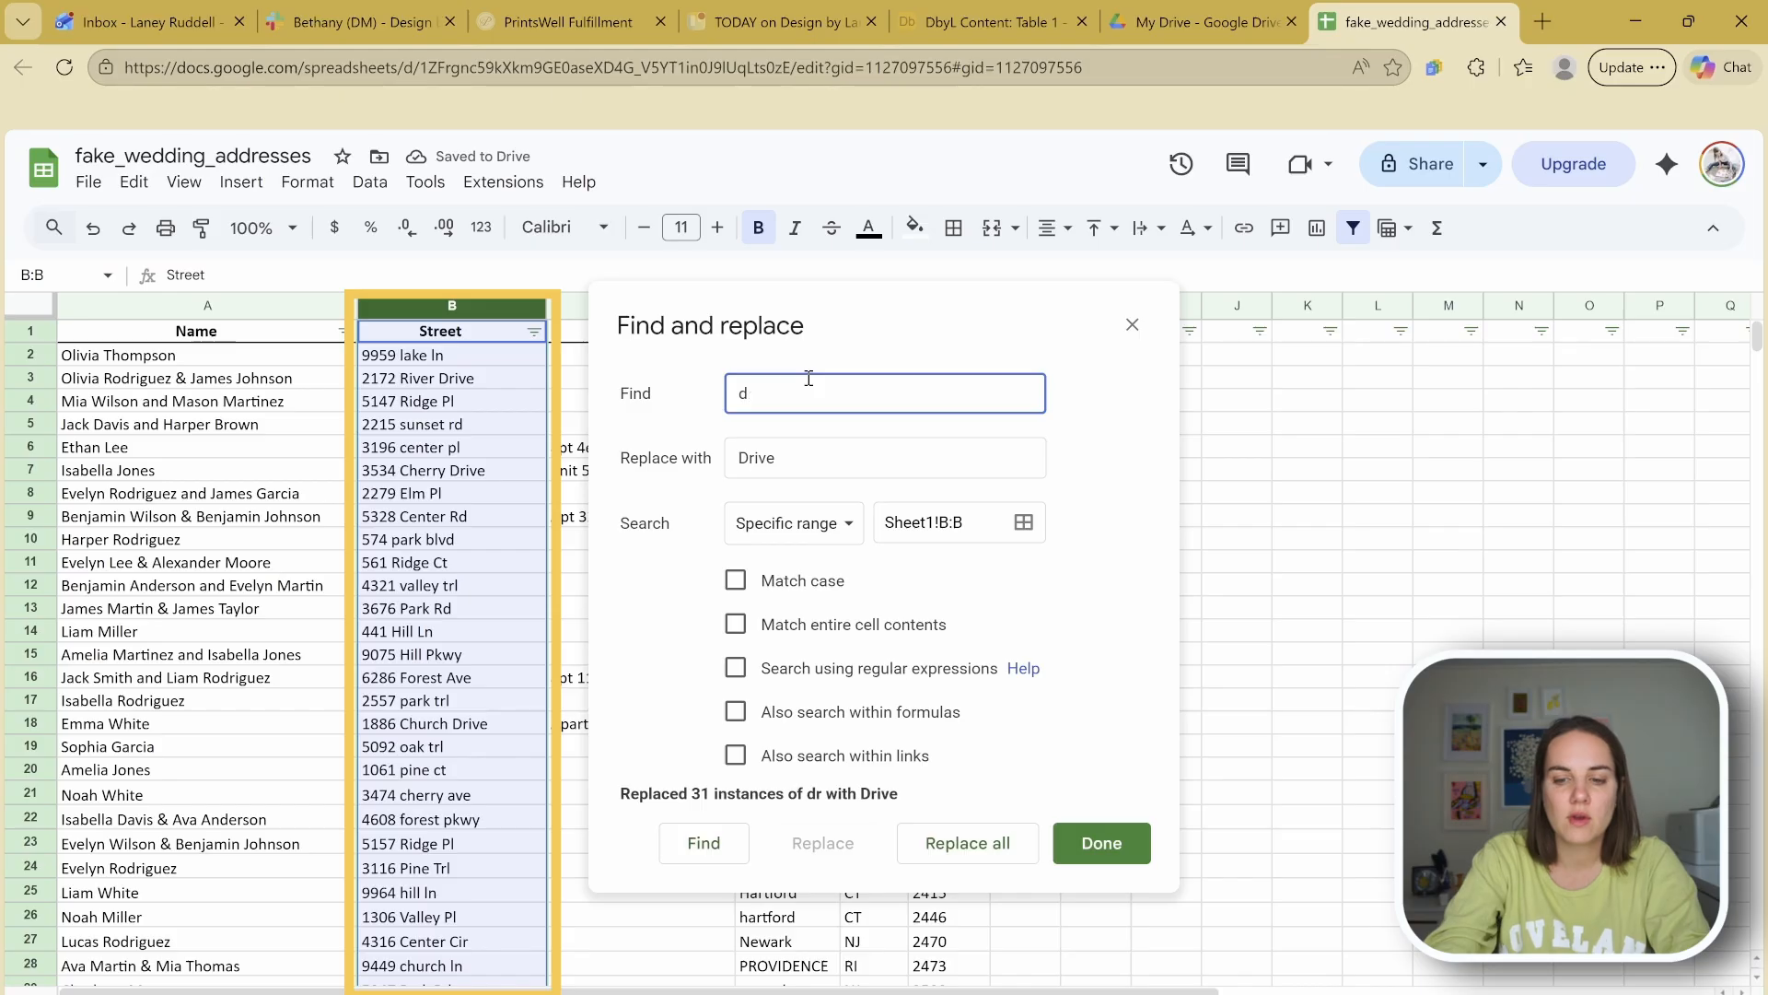
key("BackSpace")
type("pl")
key("Tab")
key("BackSpace")
type("Place")
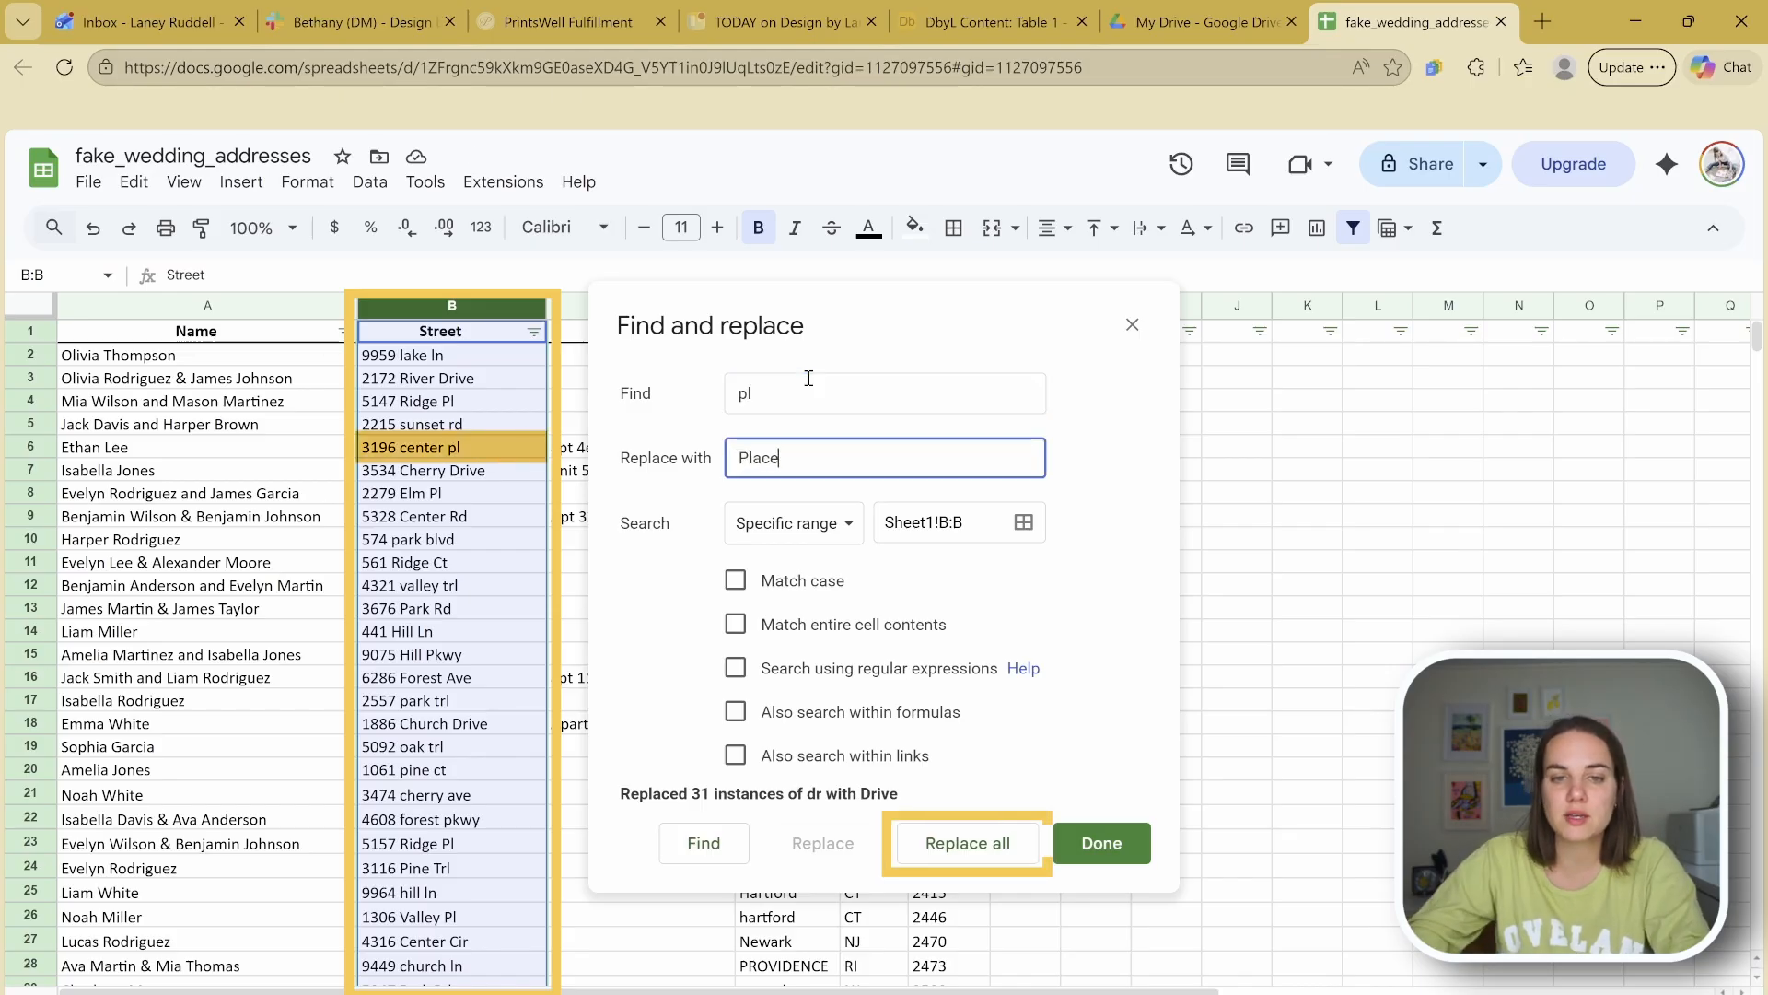
left_click(966, 857)
Step: Replace all ln with Lane
left_click(868, 392)
key("BackSpace")
key("BackSpace")
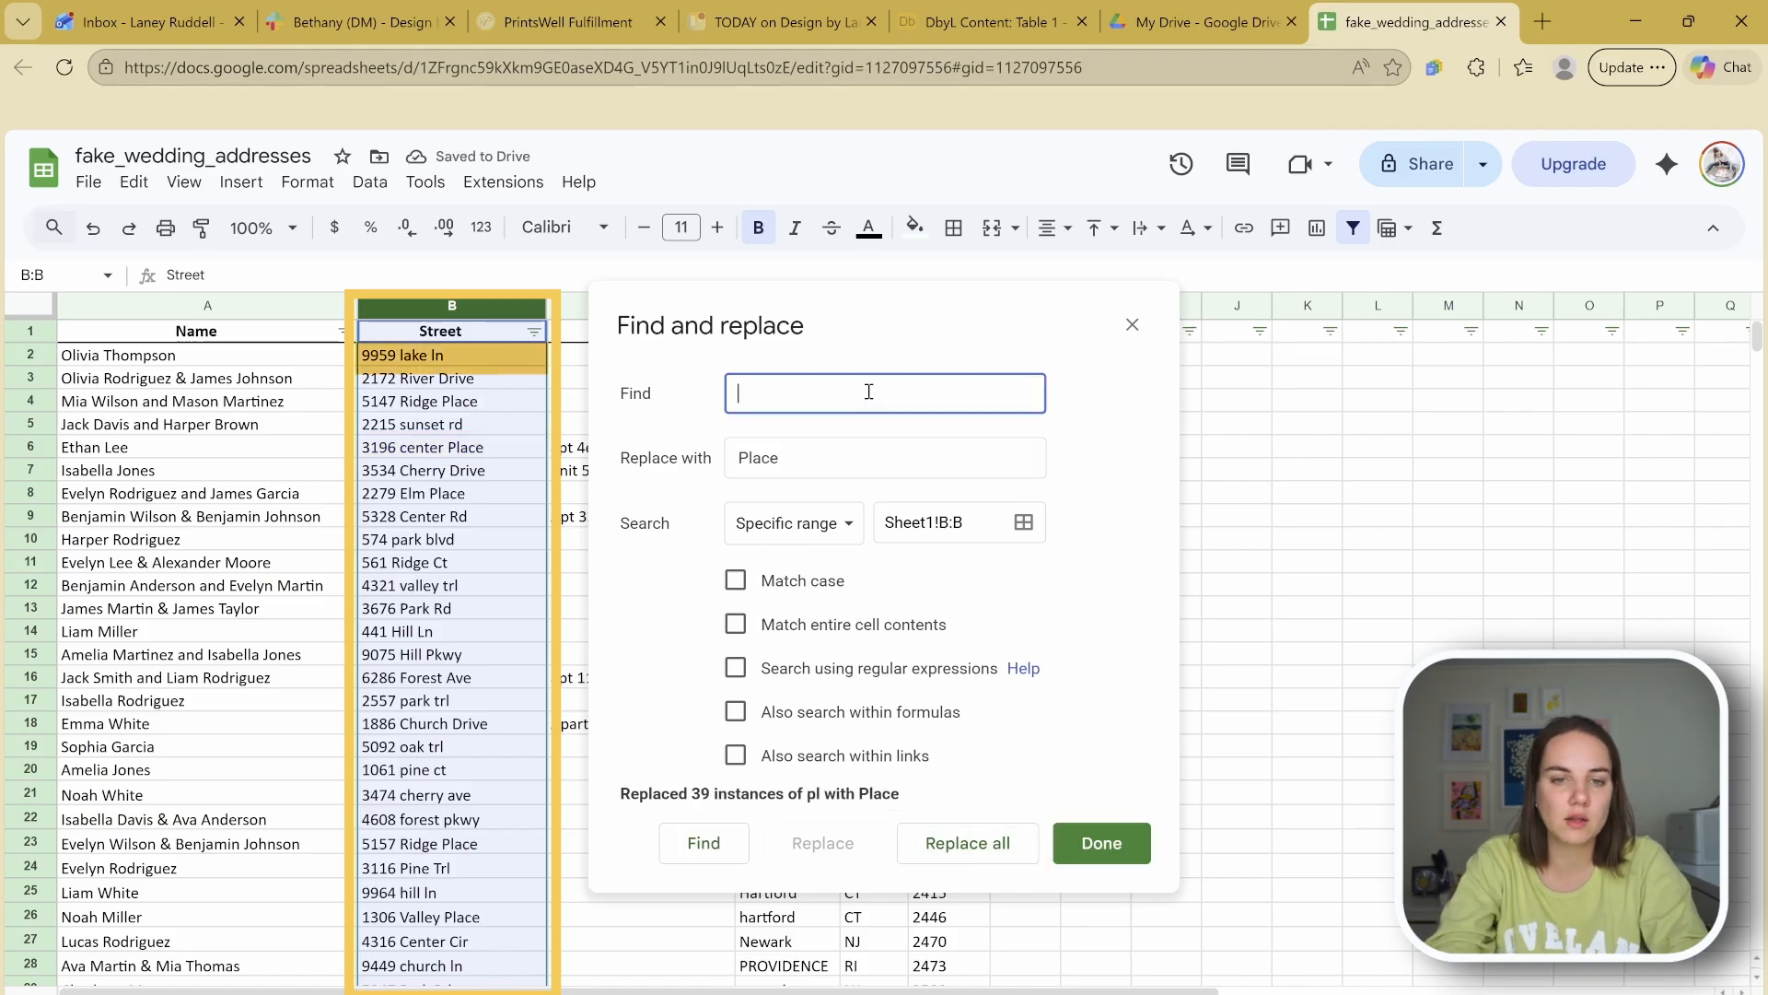
type("ln")
key("Tab")
key("BackSpace")
type("Lne")
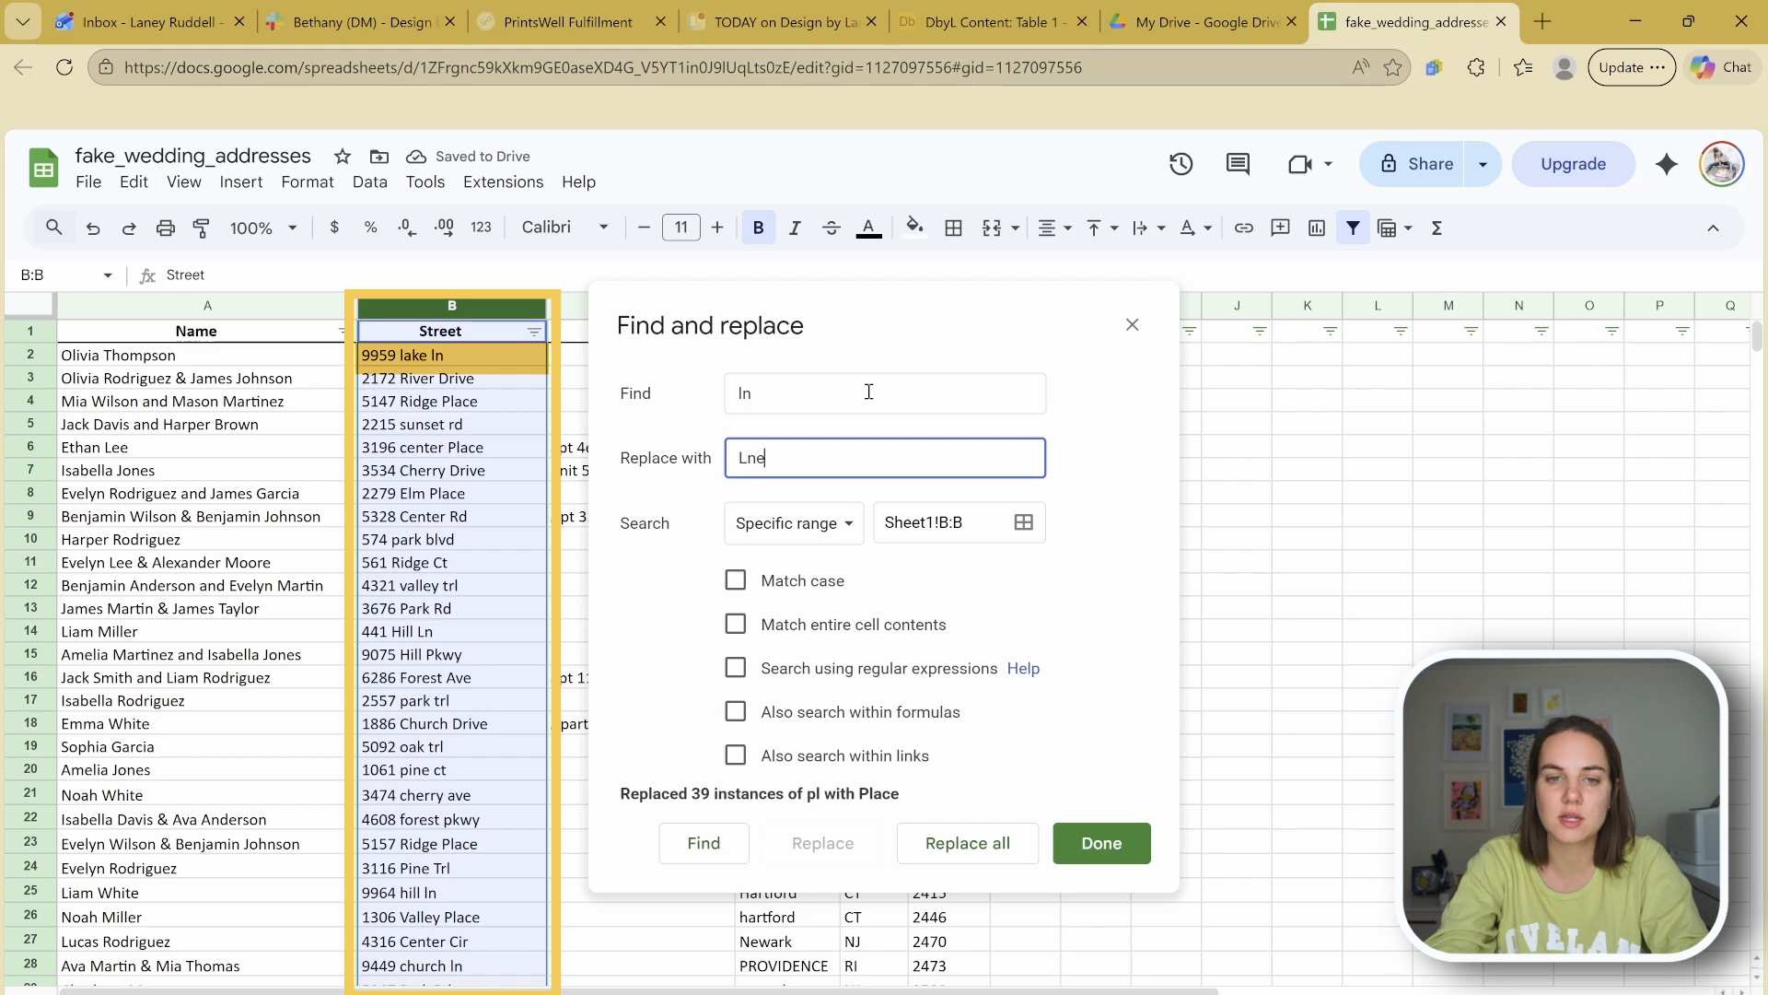
type("ane")
left_click(966, 843)
Step: Replace all ct with Court
left_click(808, 394)
key("BackSpace")
key("BackSpace")
type("ct")
key("Tab")
type("Court")
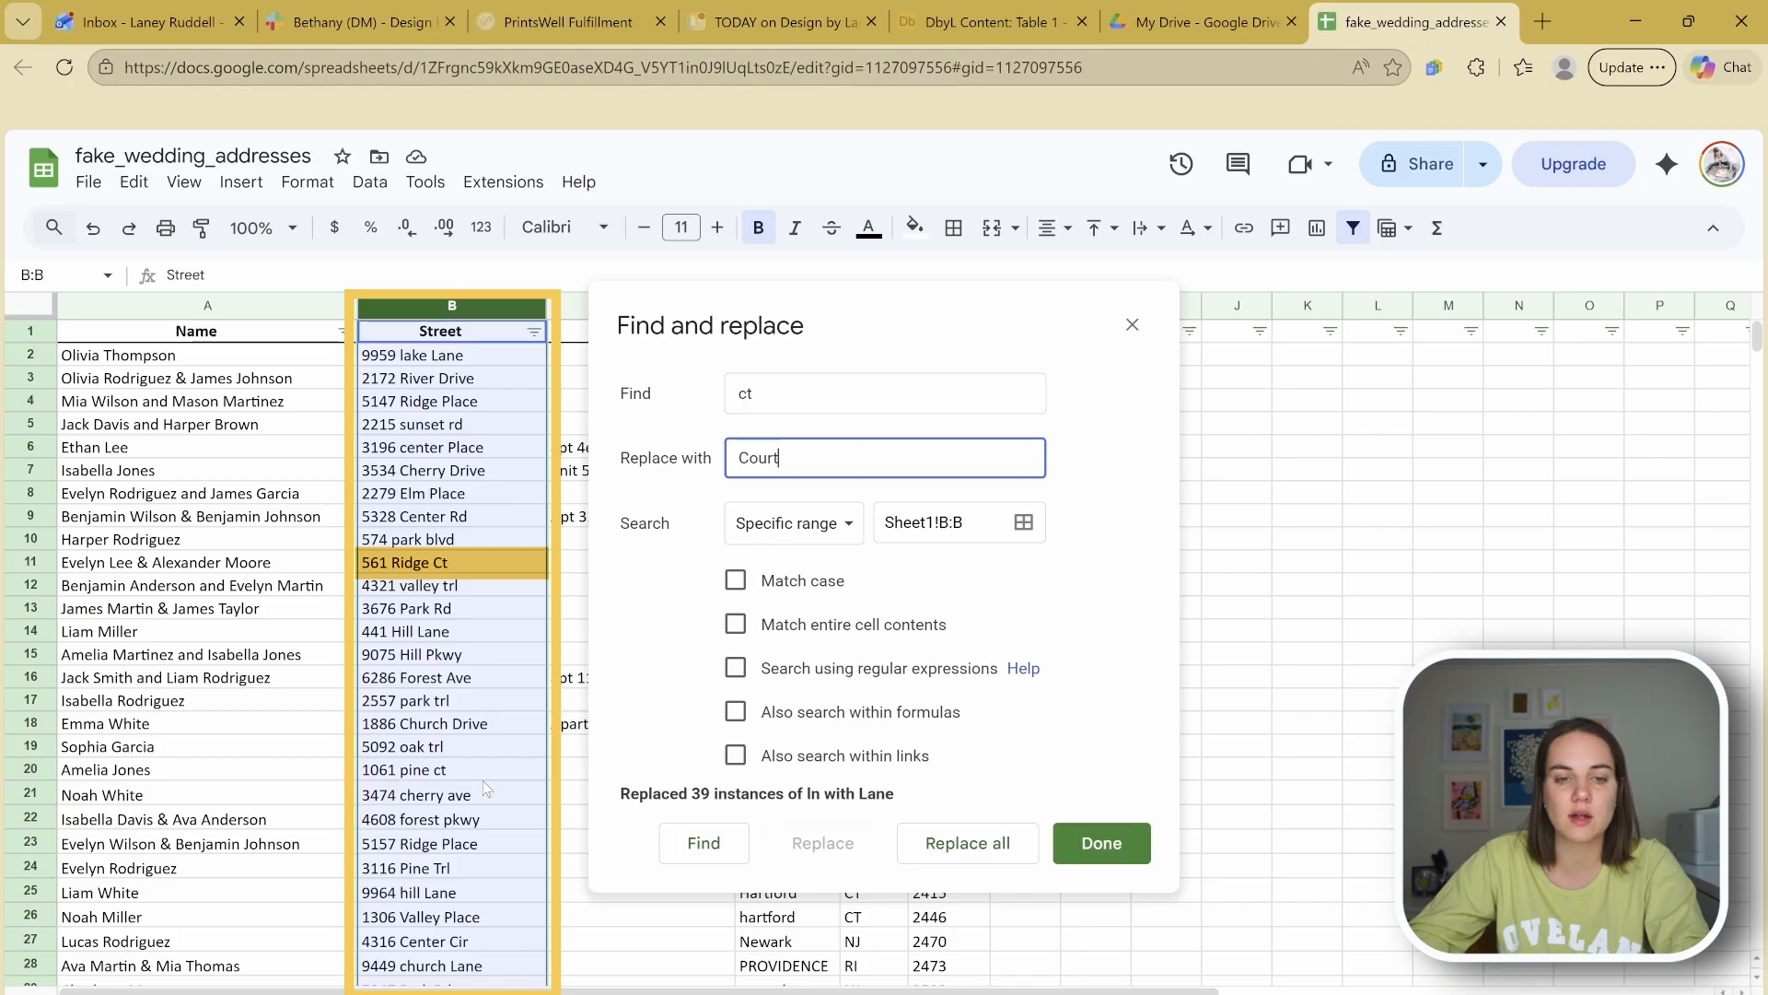
left_click(937, 848)
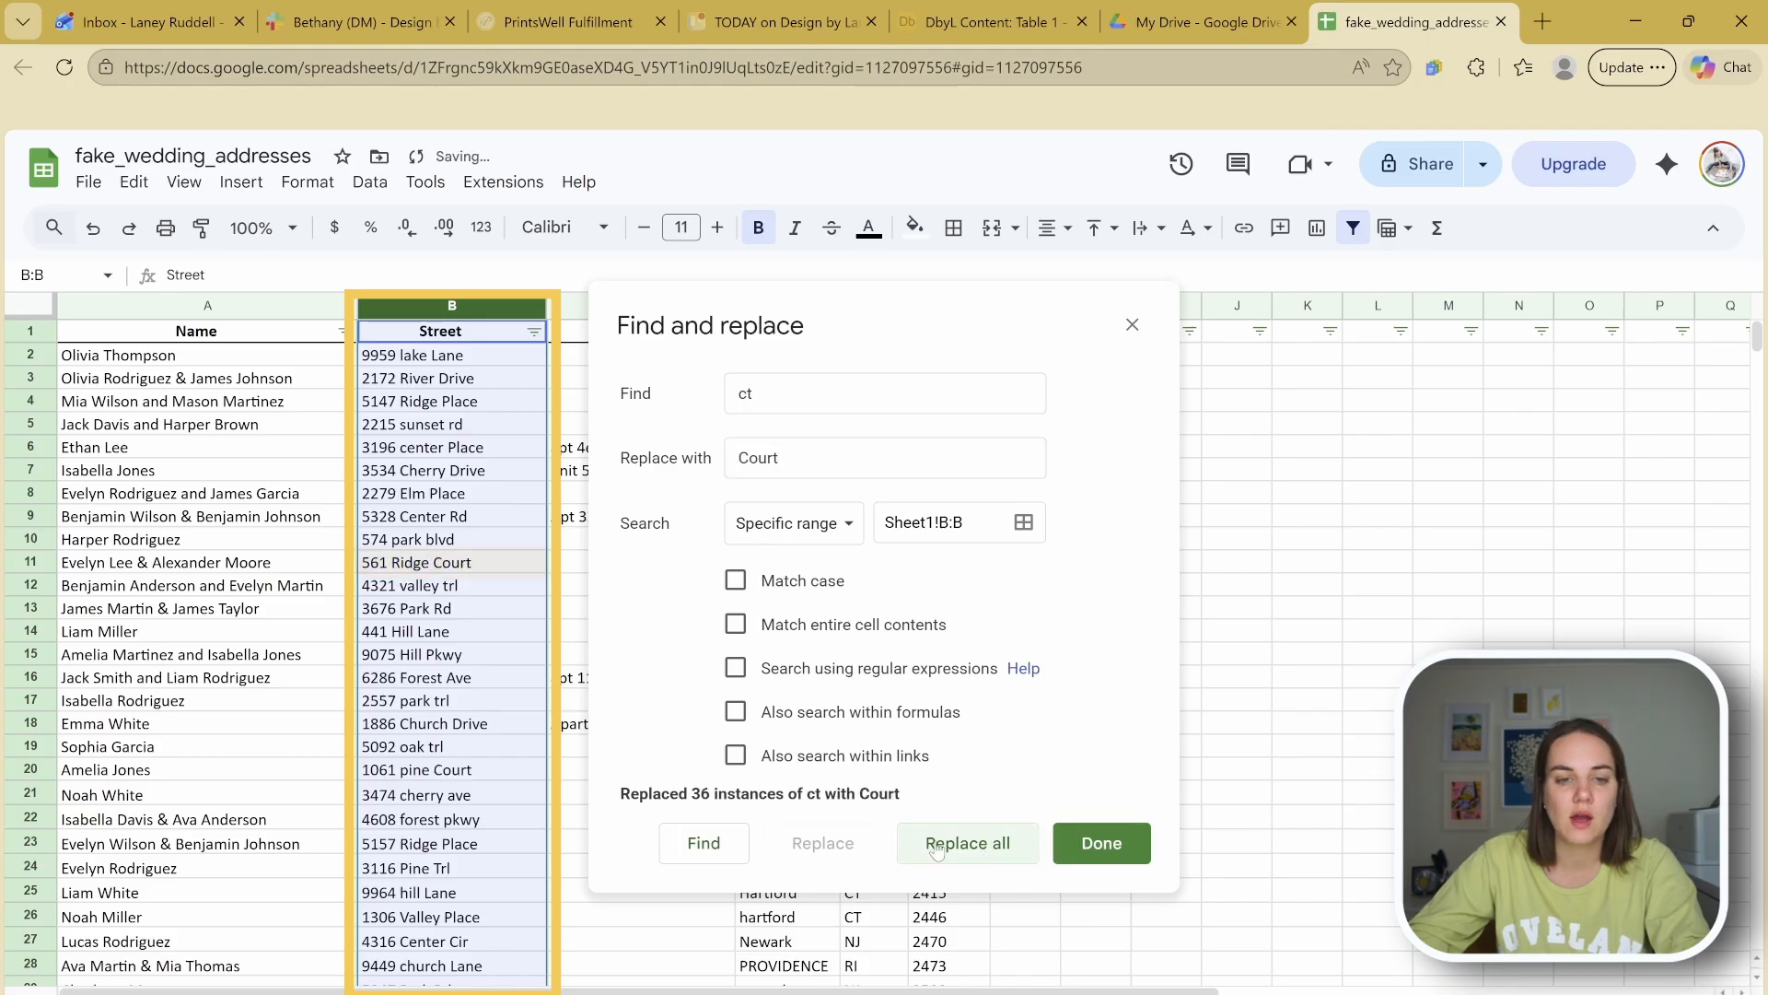
Step: Replace all trl with Trail
left_click(834, 388)
key("BackSpace")
key("BackSpace")
type("t")
key("Tab")
type("Tr")
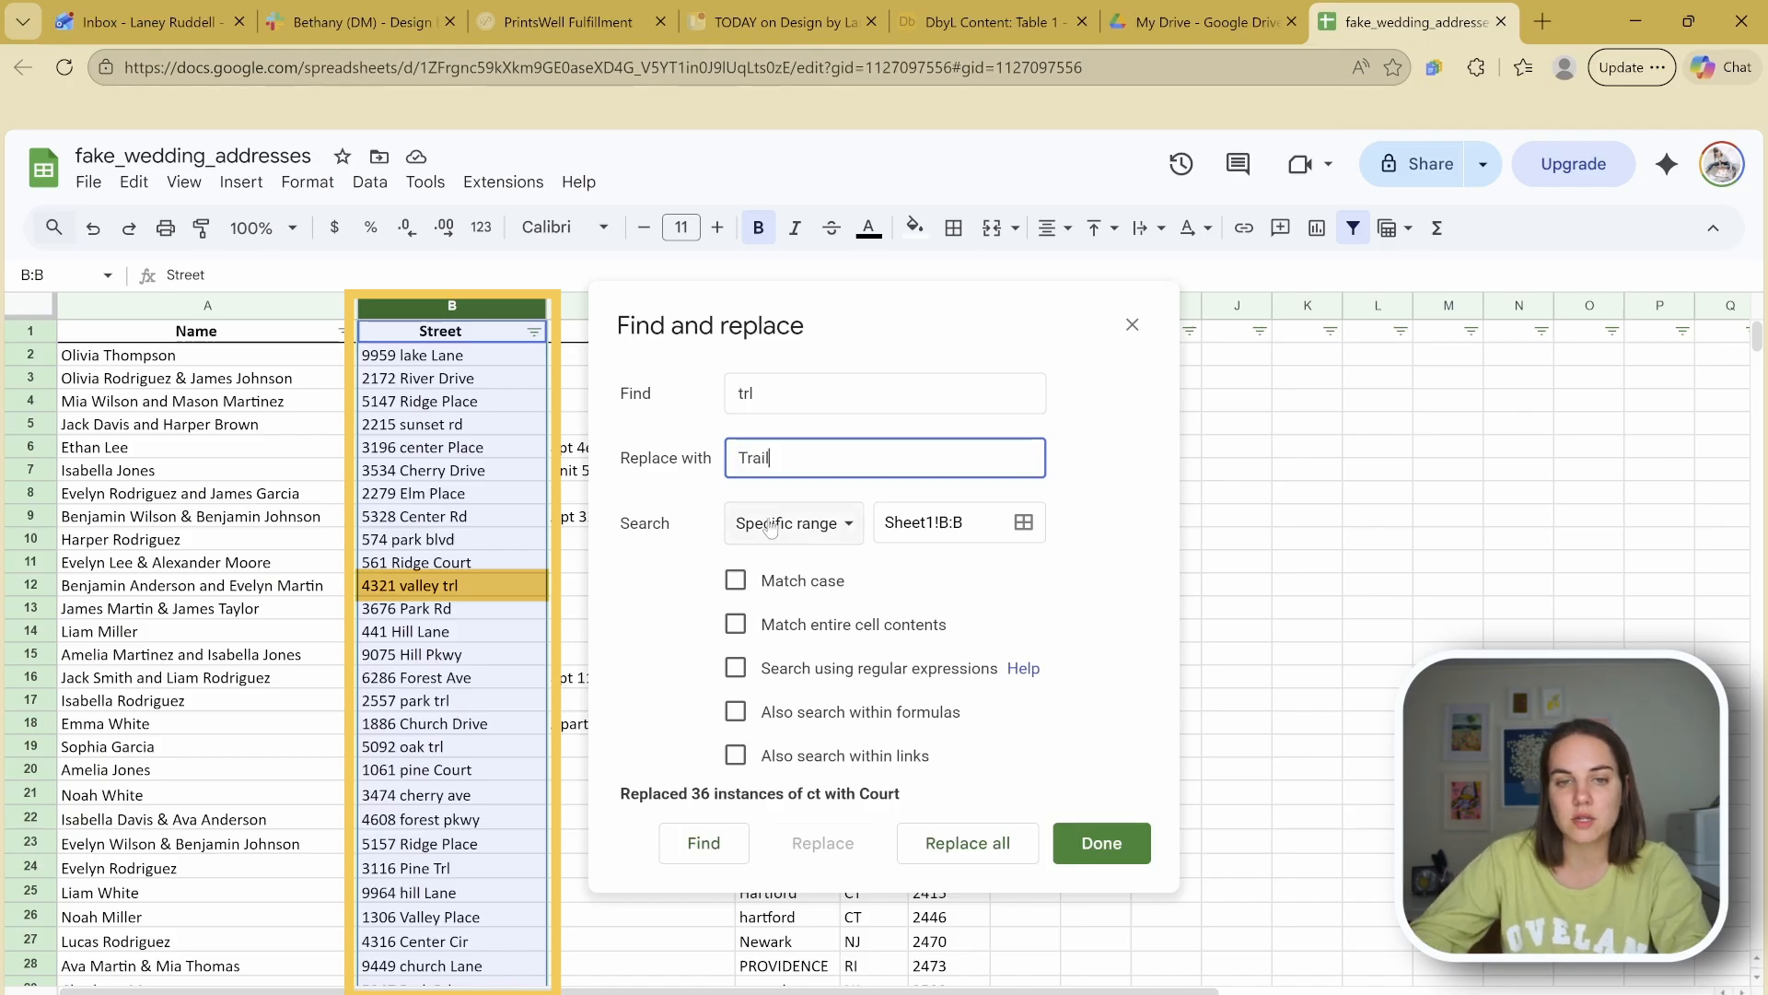
left_click(998, 846)
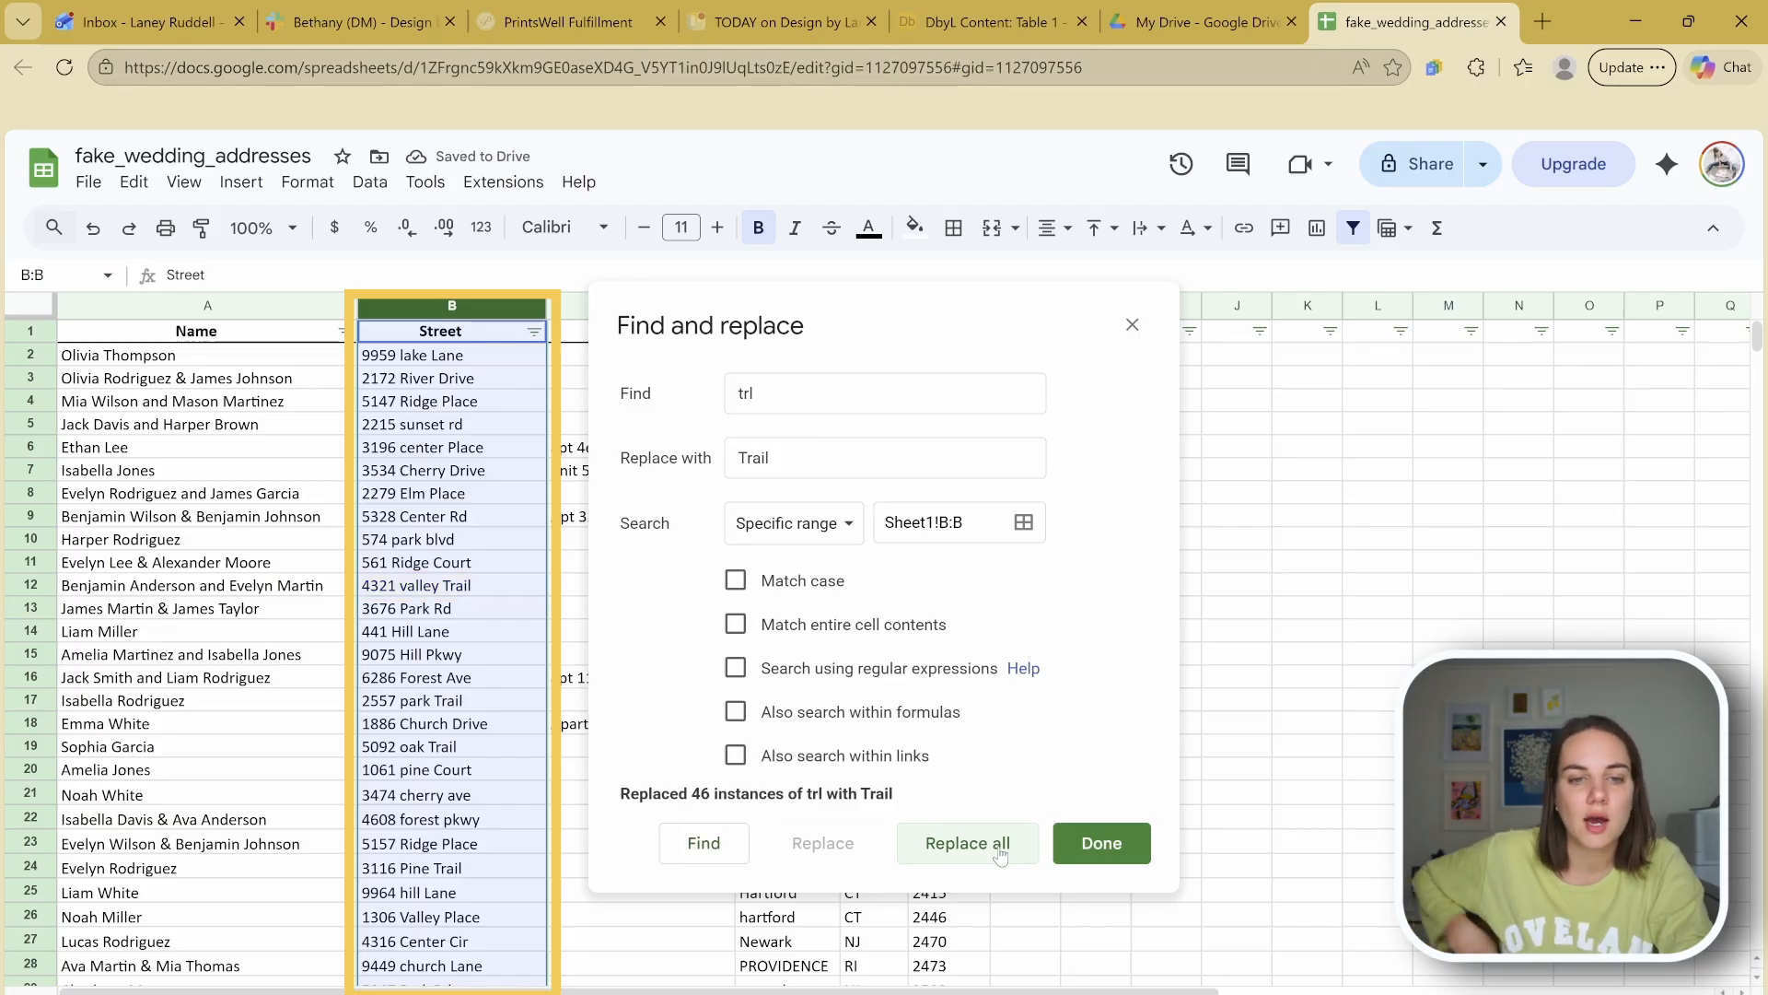
Step: Replace all rd with Road, then close Find and replace
left_click(783, 380)
key("BackSpace")
type("rd")
key("Tab")
type("Ro")
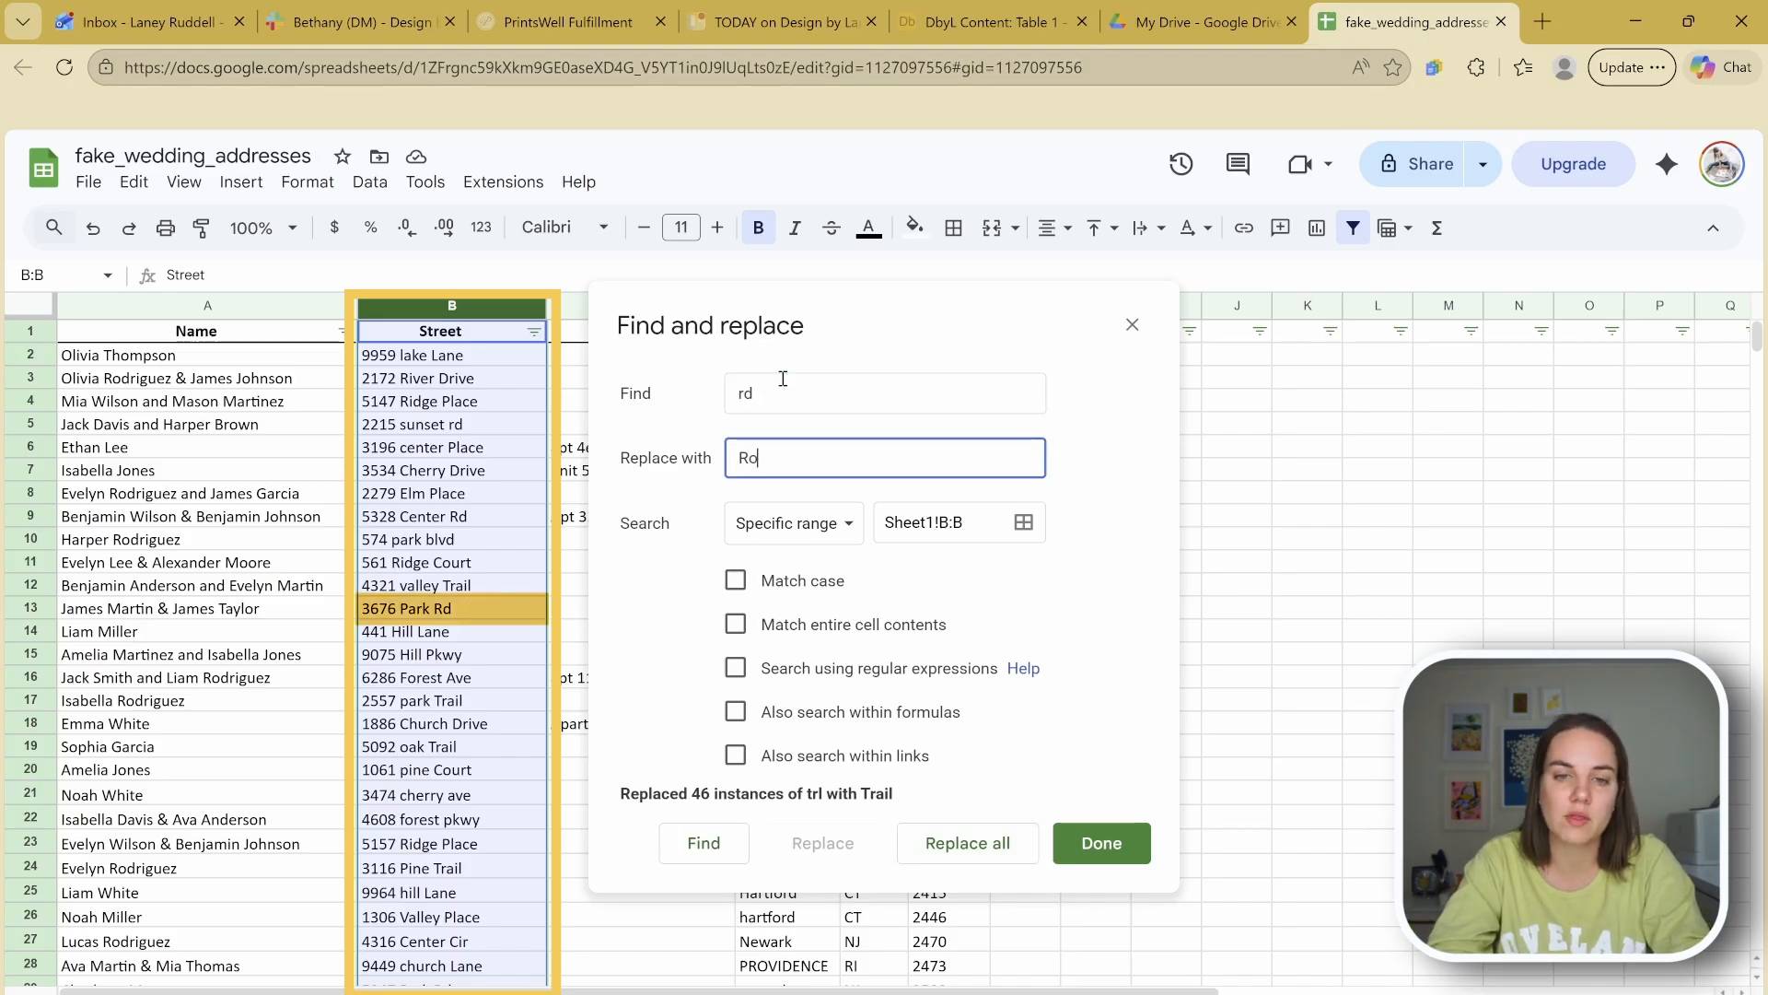
type("ad")
left_click(1013, 838)
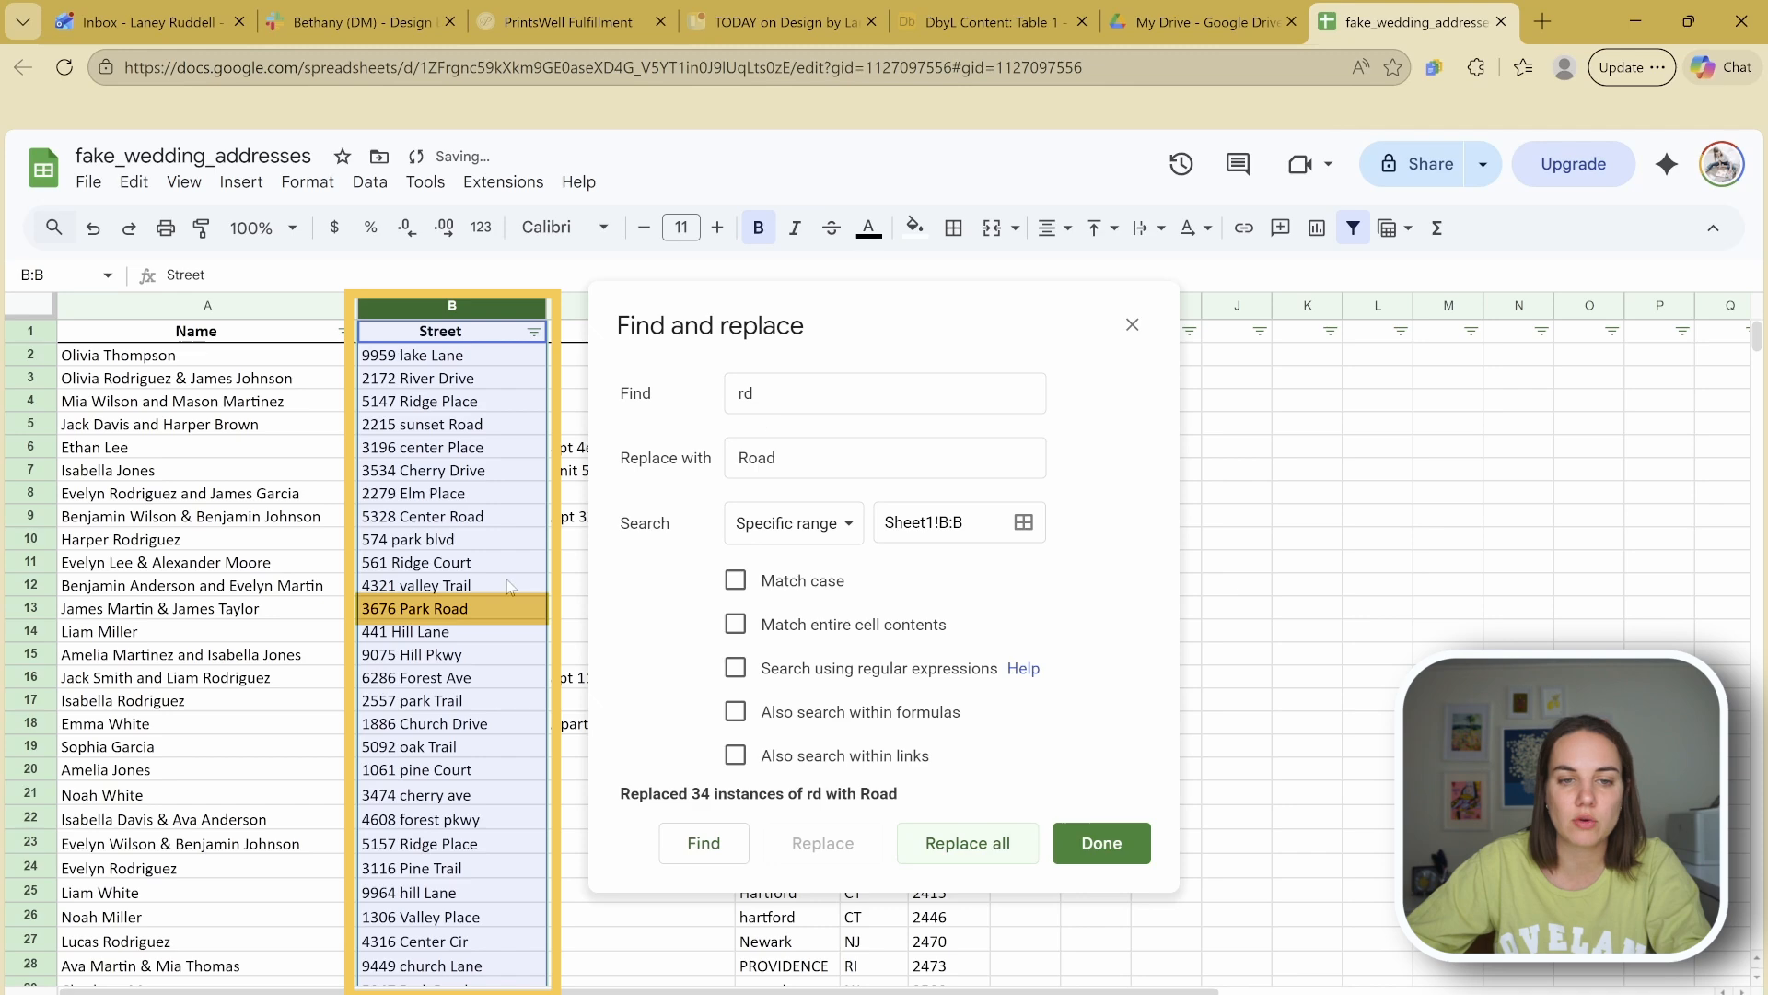
left_click(1098, 840)
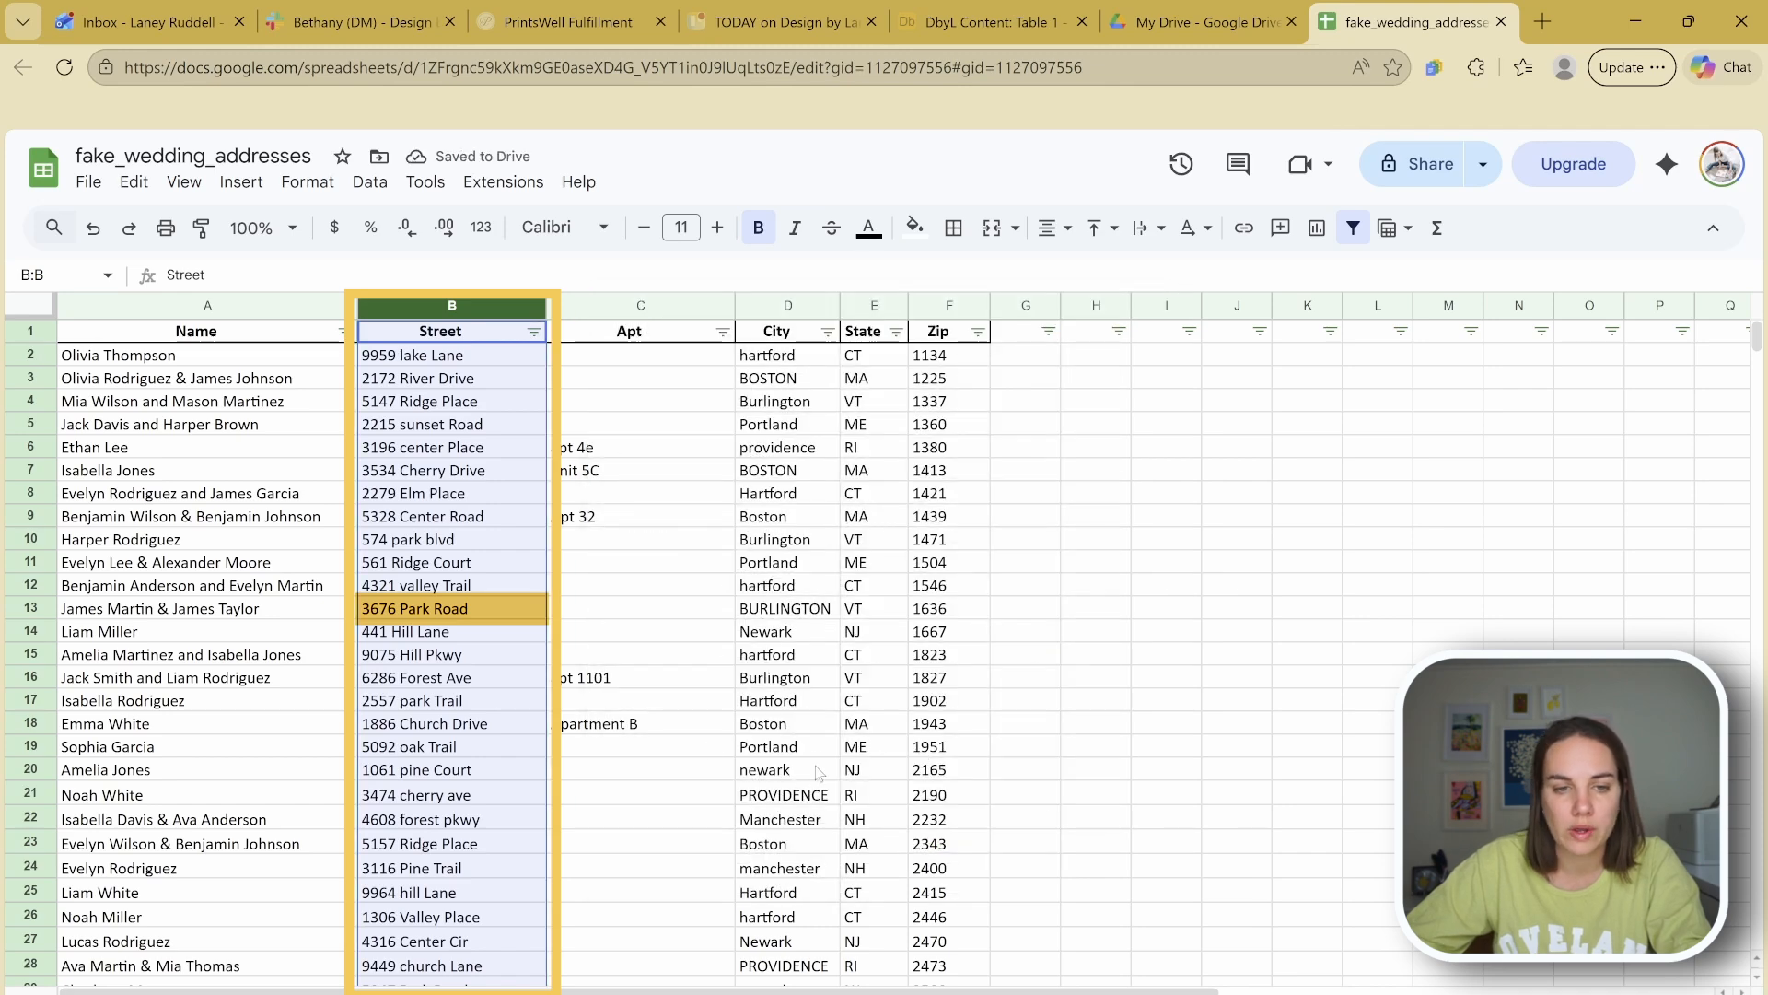
left_click(538, 635)
left_click(518, 682)
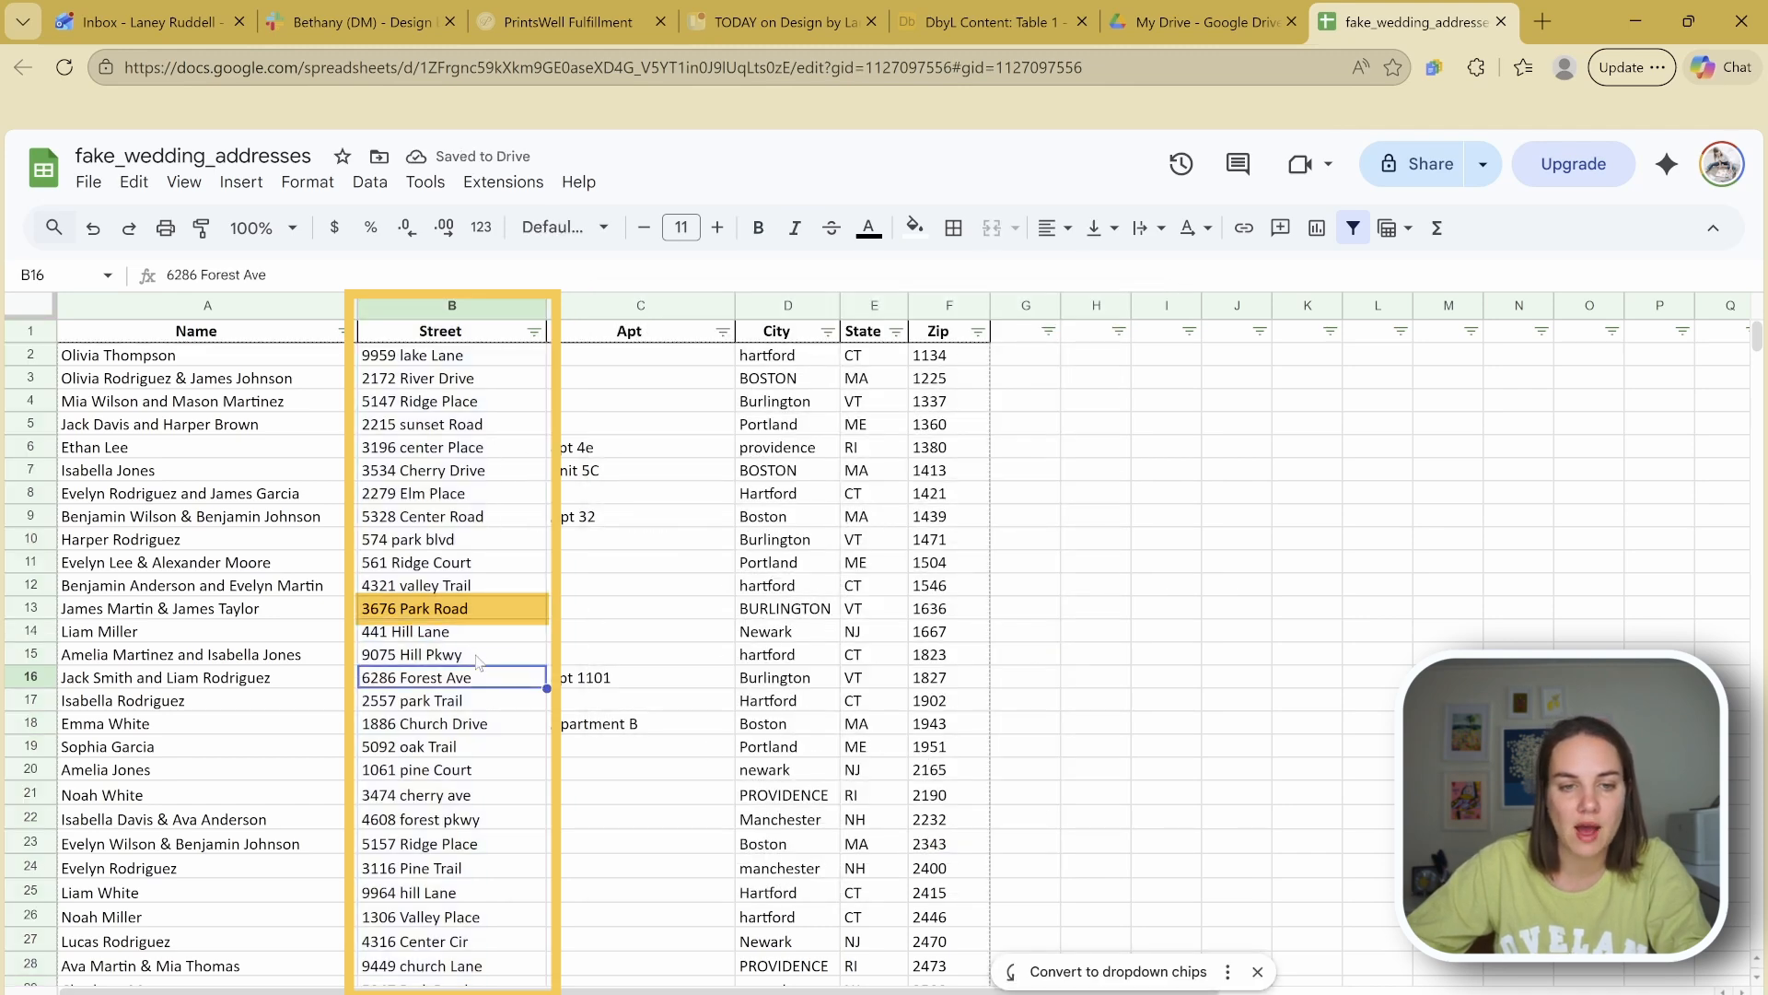
left_click(478, 661)
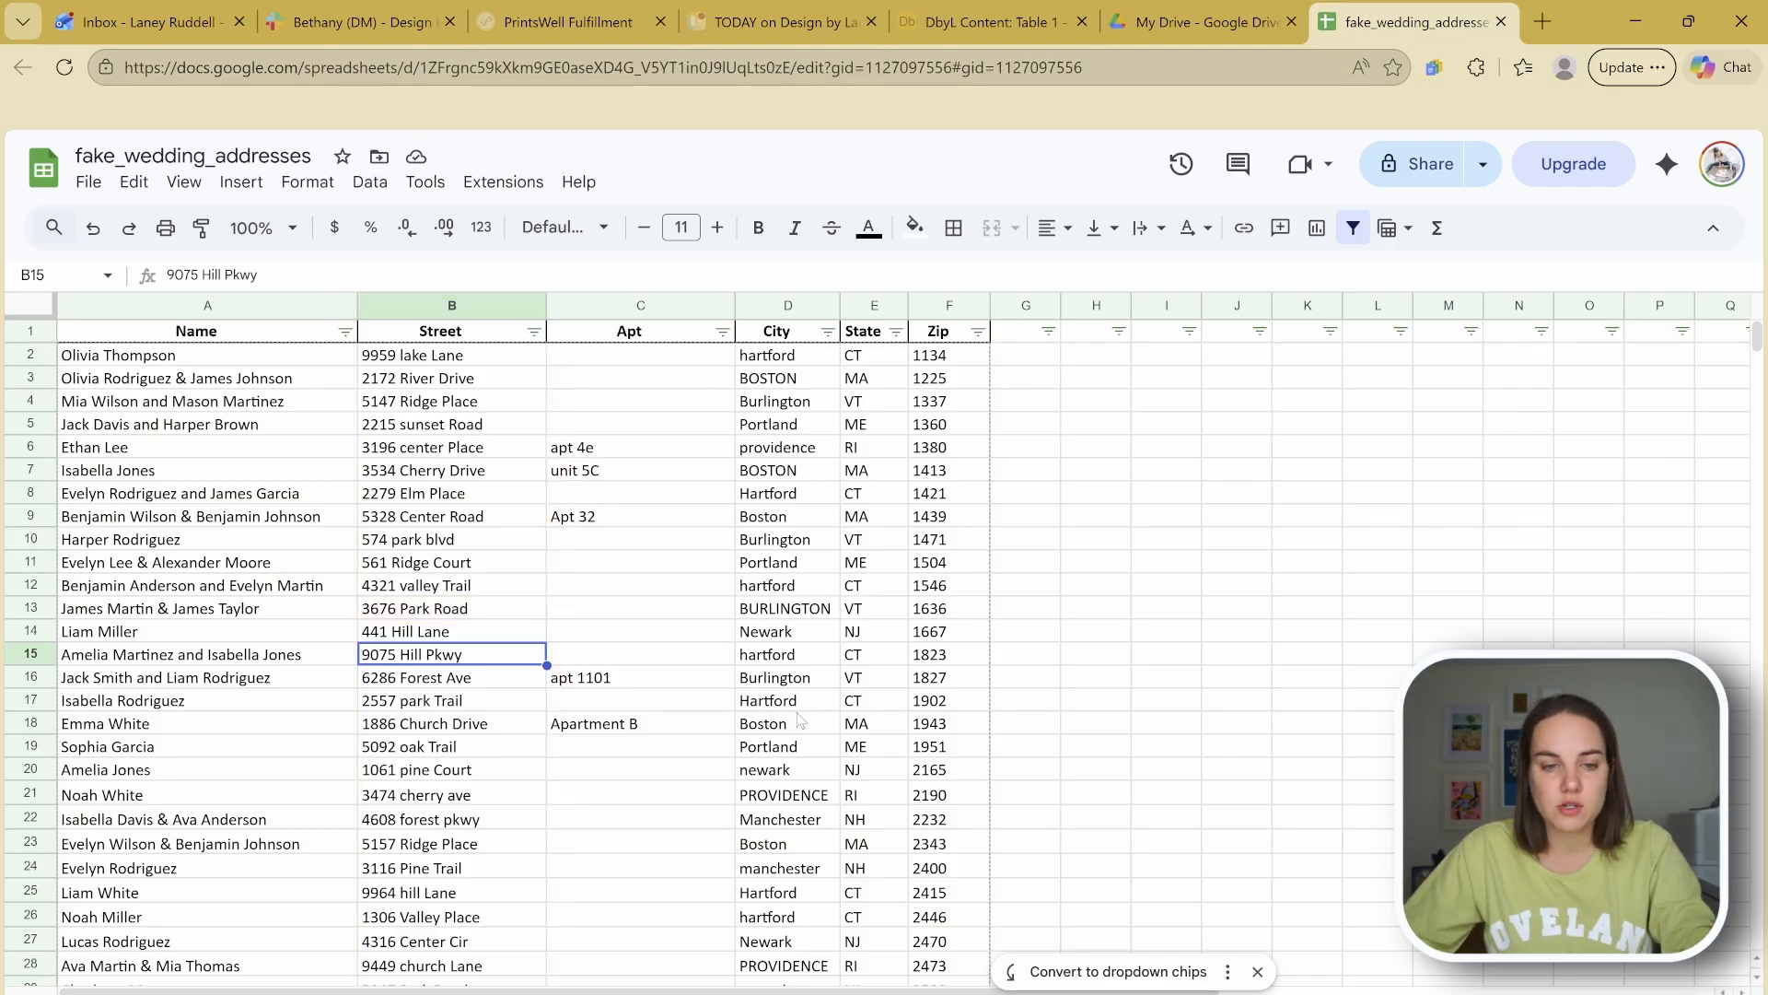
key("ctrl+z")
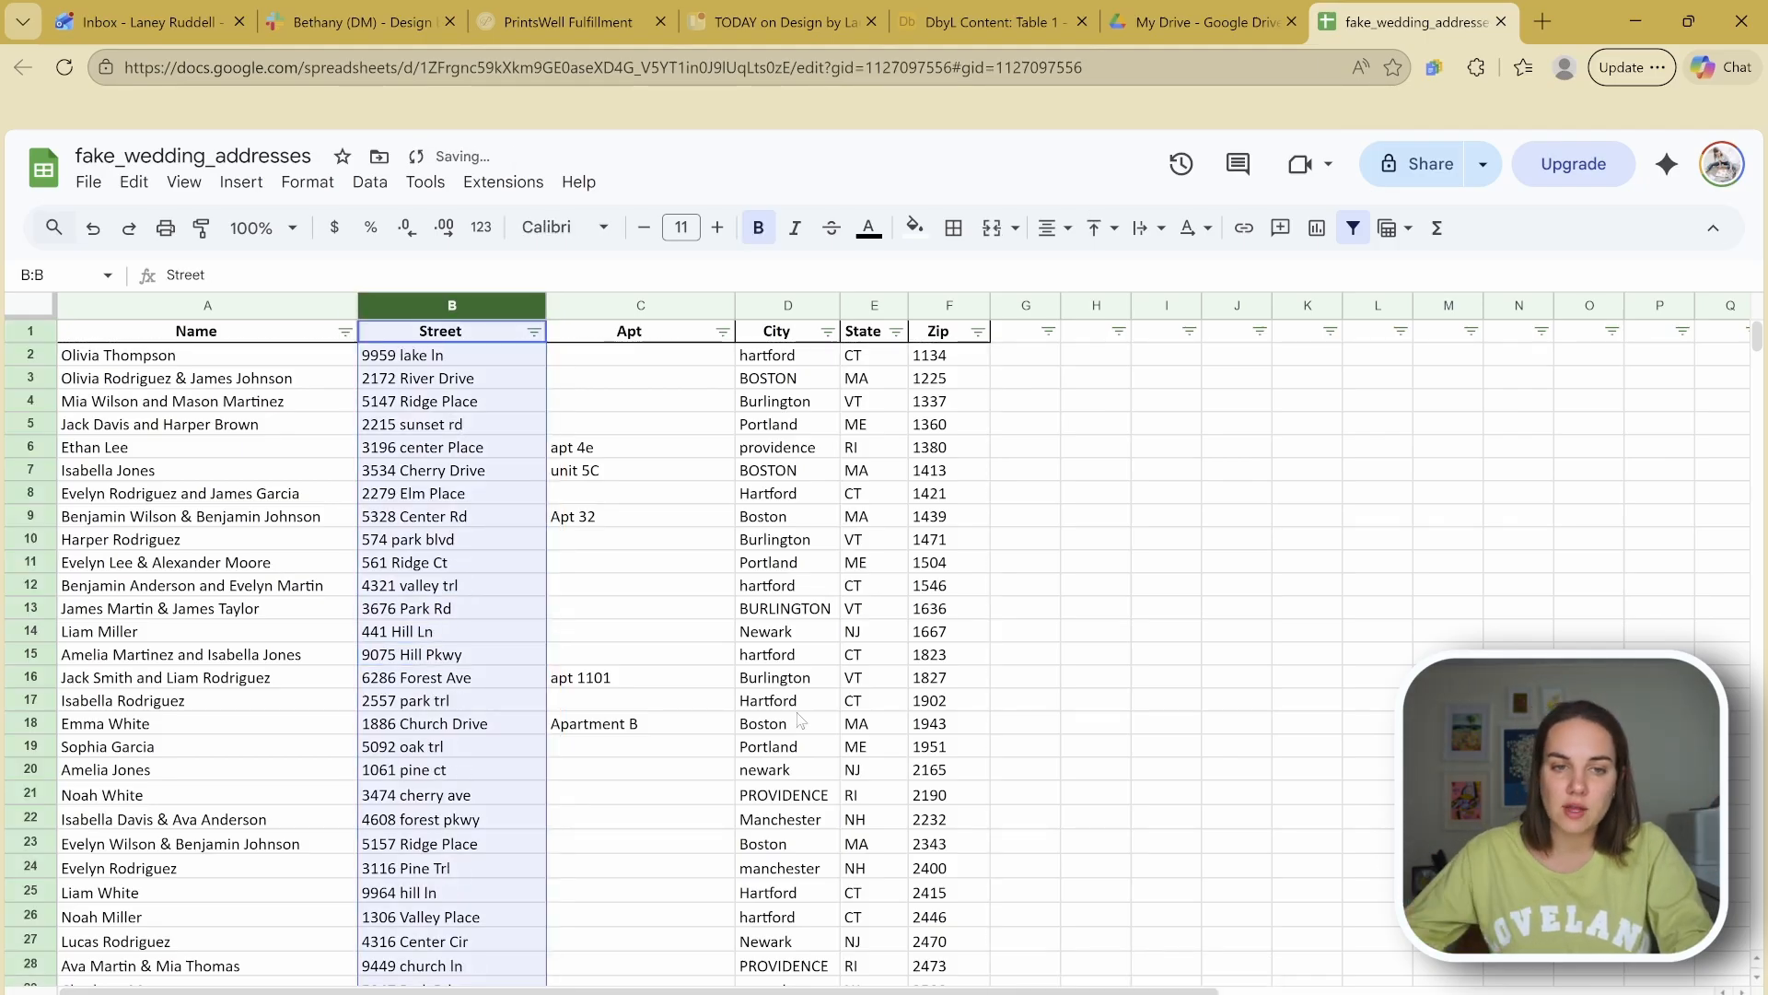
key("ctrl+z")
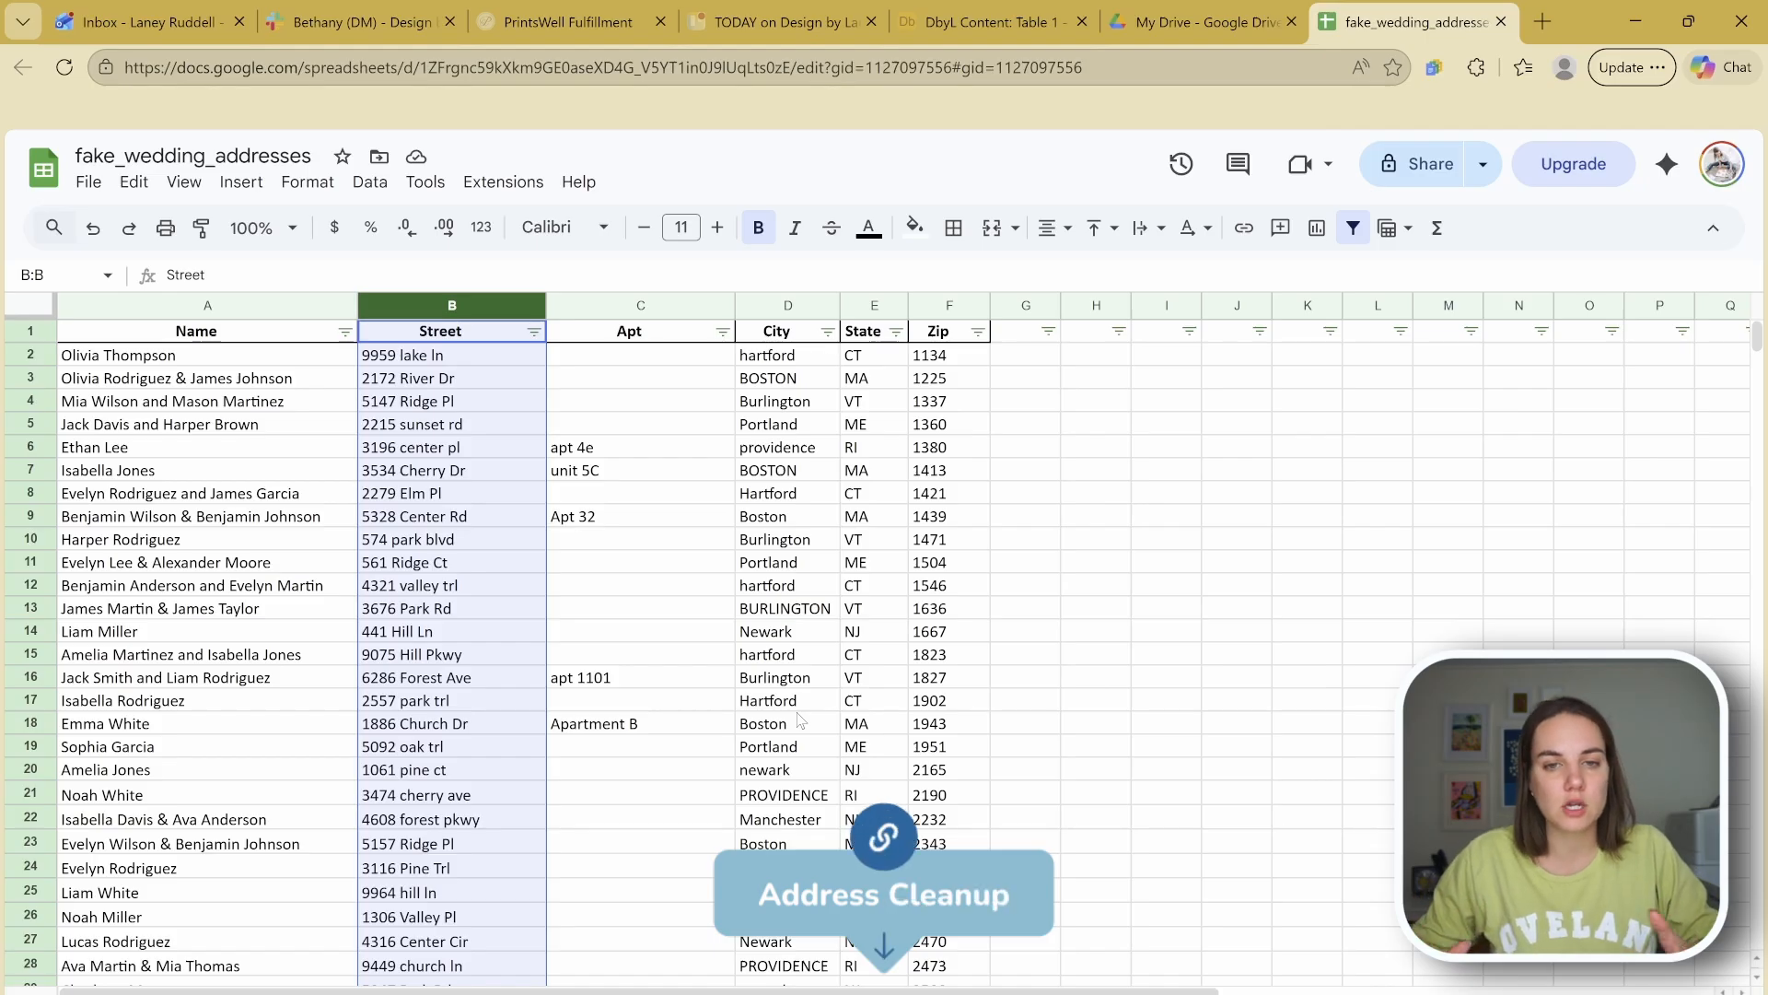
left_click_drag(585, 378, 958, 843)
left_click(1094, 771)
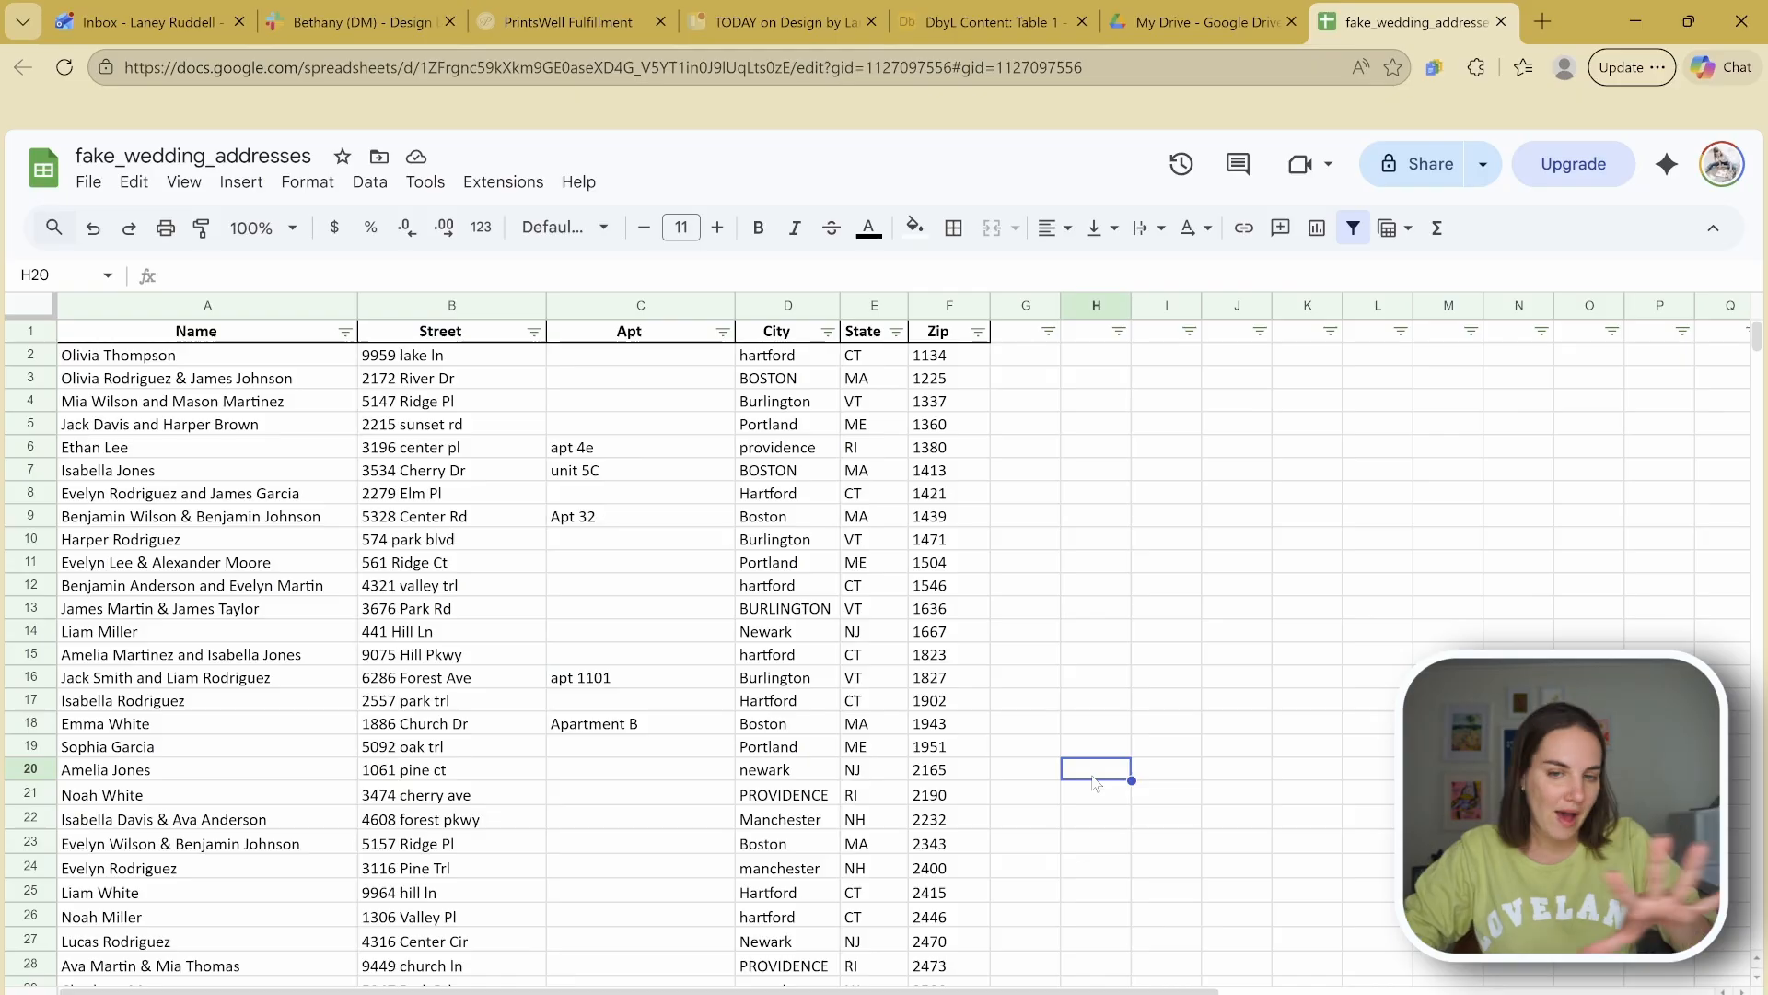
left_click_drag(963, 379, 958, 588)
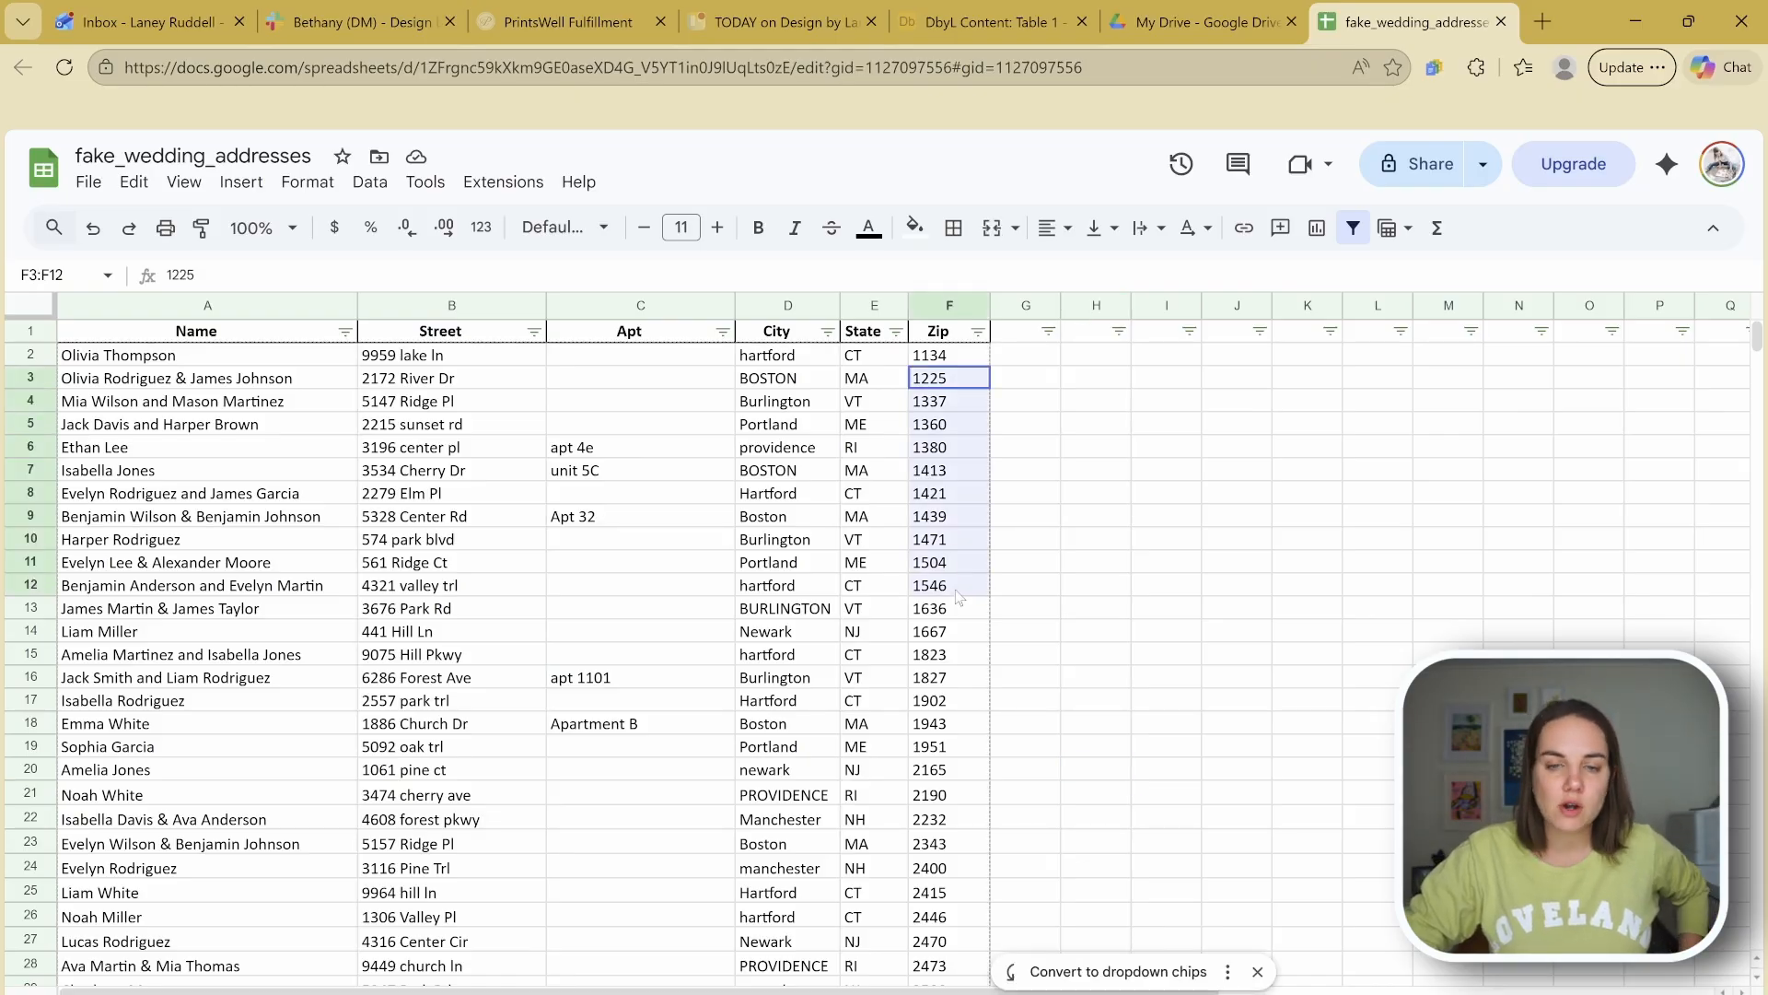
left_click_drag(861, 357, 875, 610)
left_click_drag(759, 356, 755, 682)
left_click_drag(626, 451, 552, 696)
left_click_drag(481, 469, 452, 677)
left_click(634, 594)
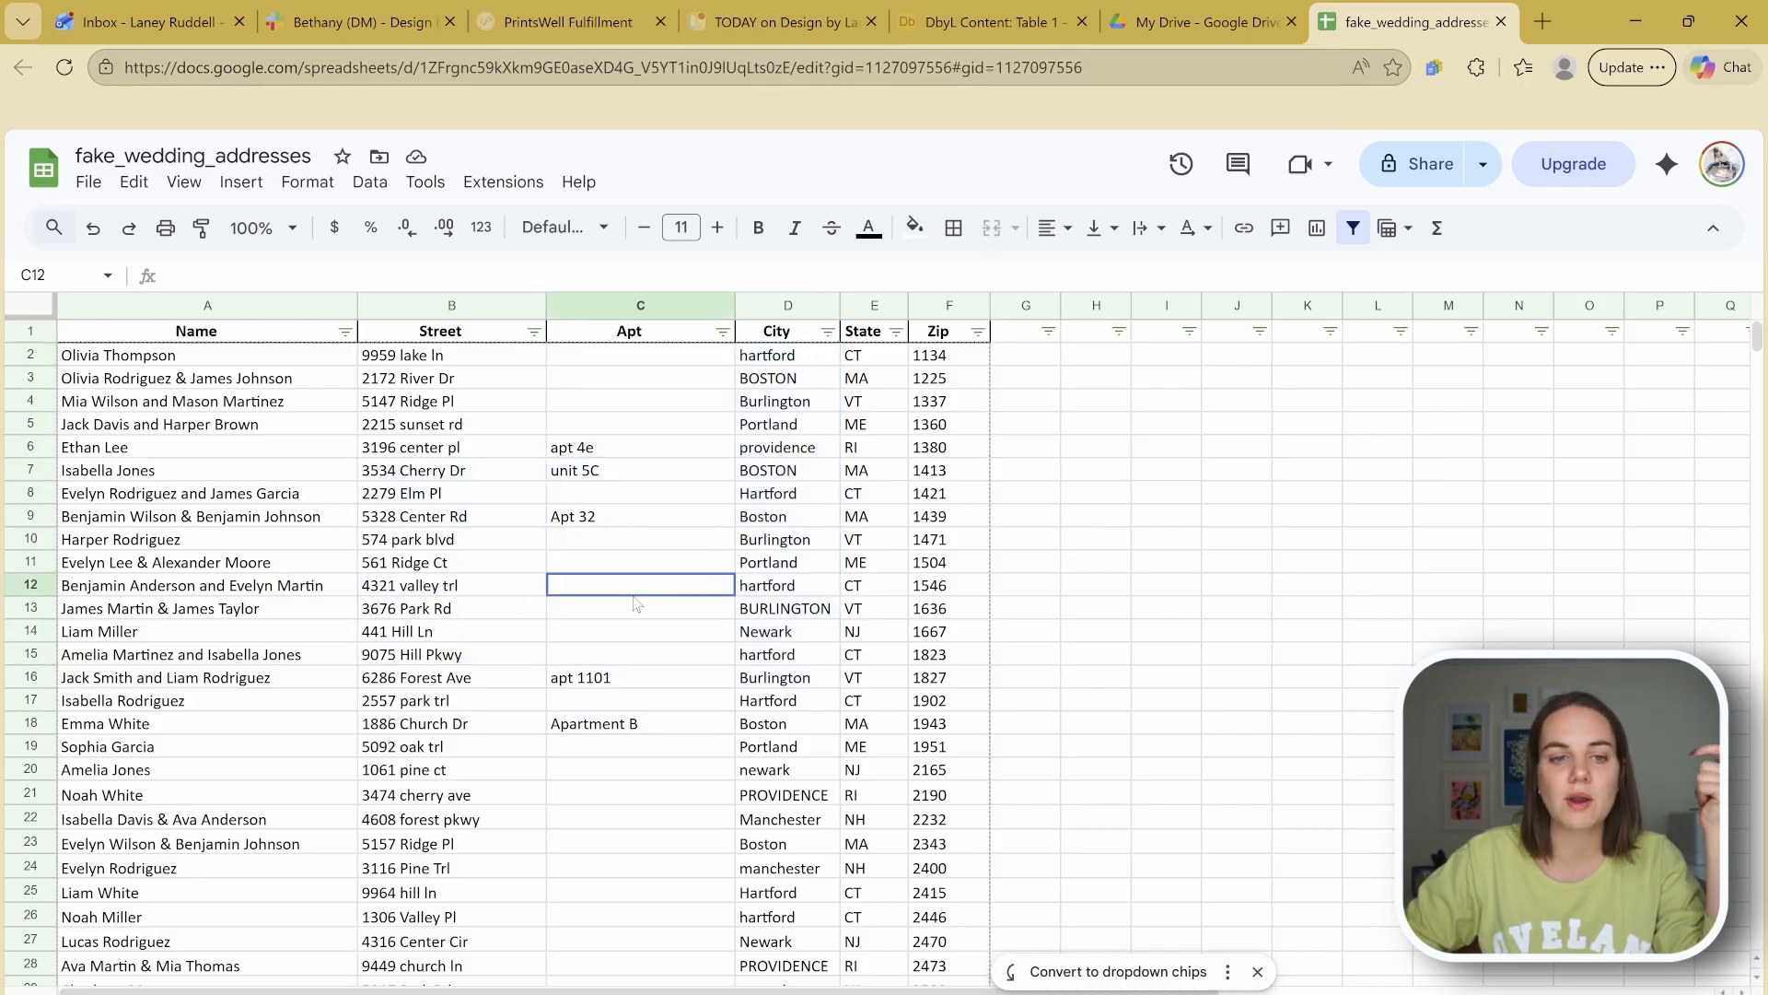
left_click(517, 188)
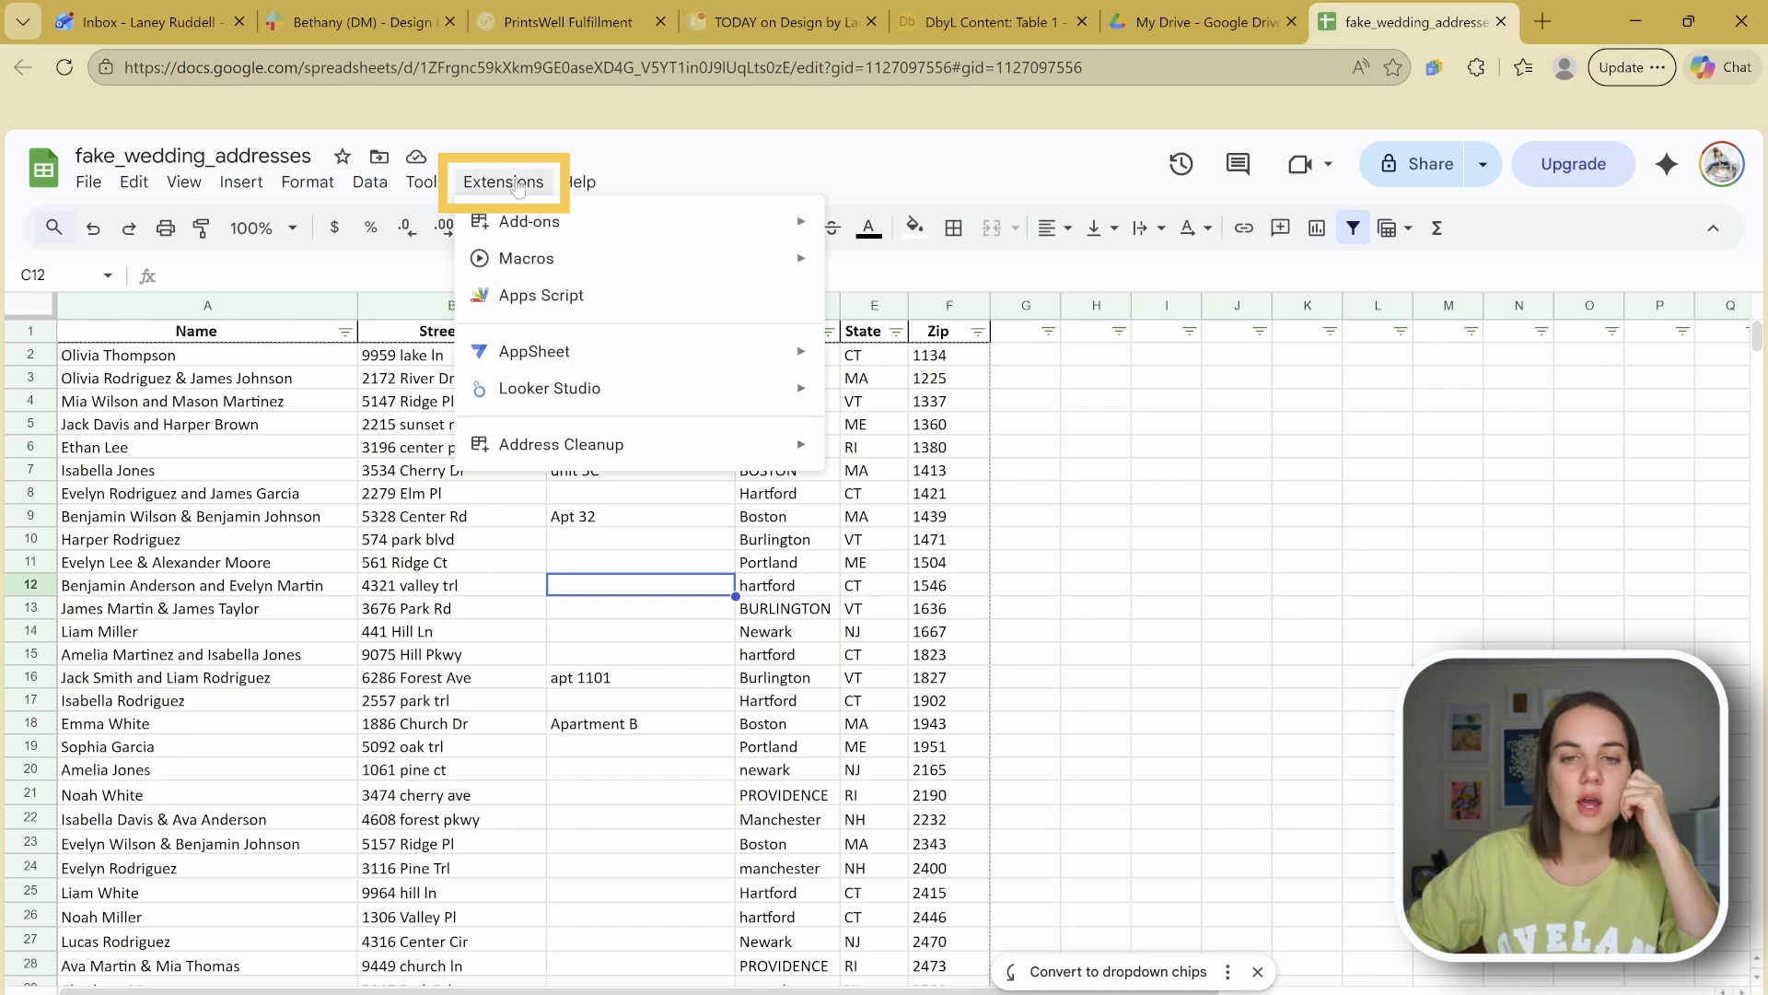
left_click(518, 186)
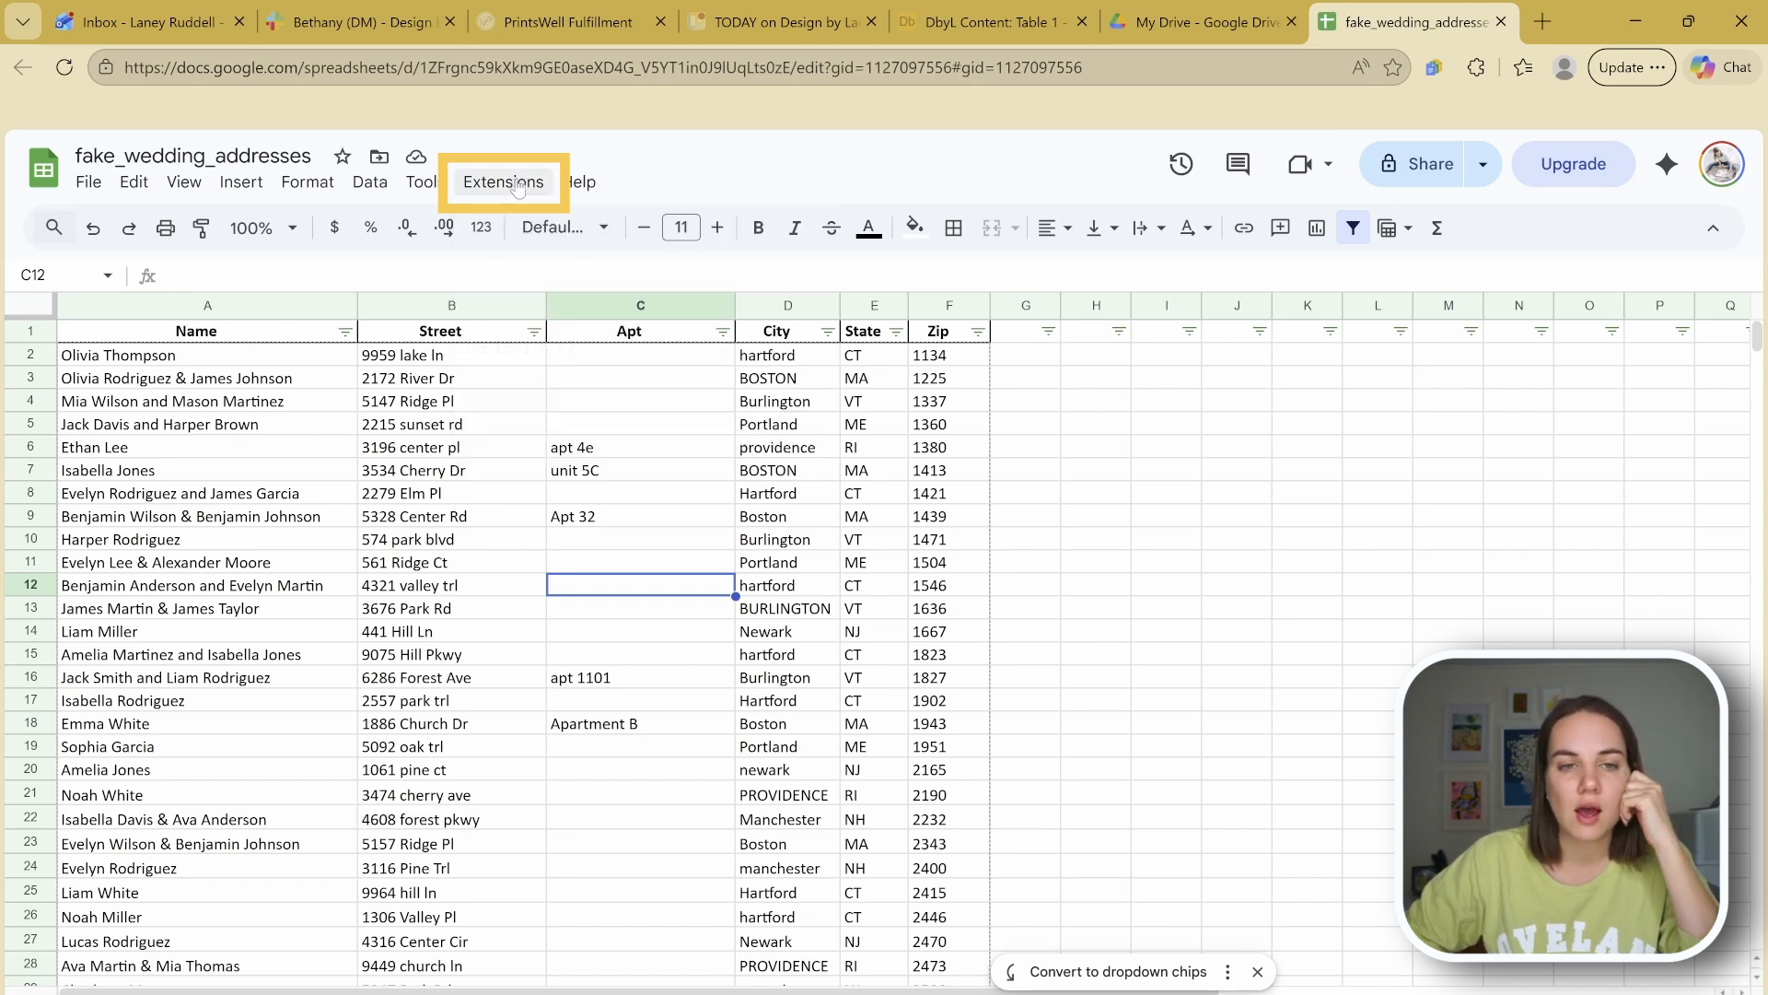
left_click(430, 311)
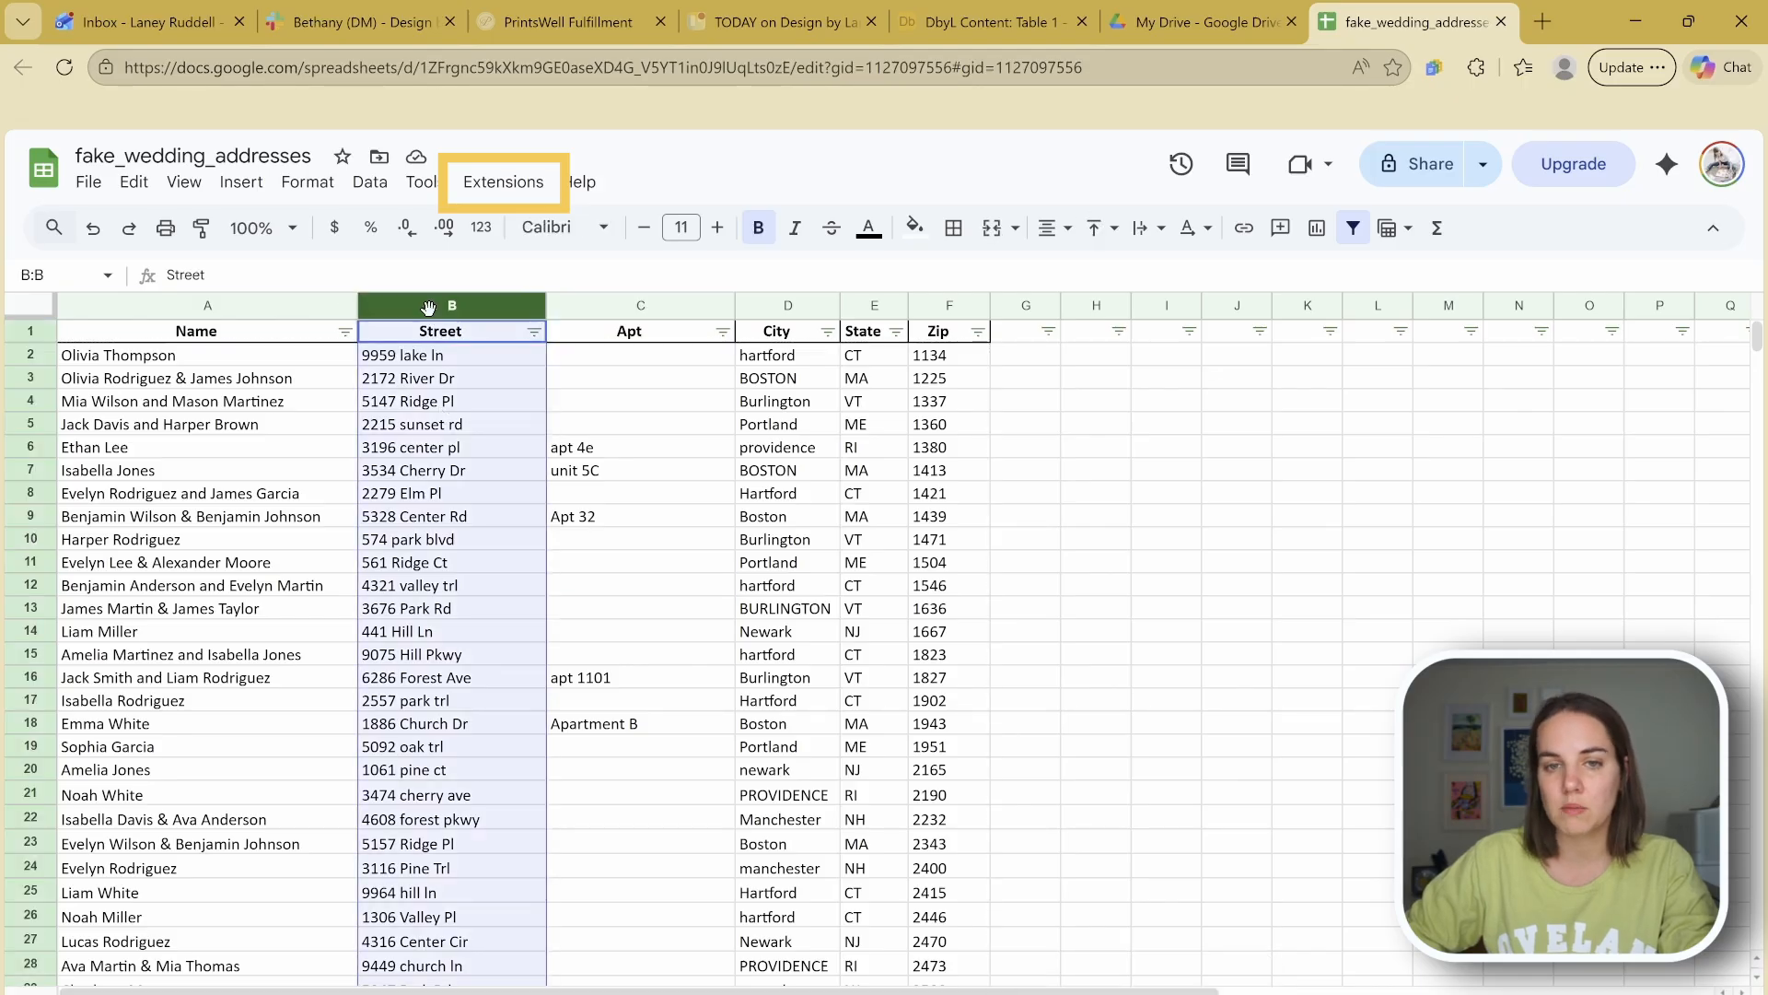
left_click(868, 305)
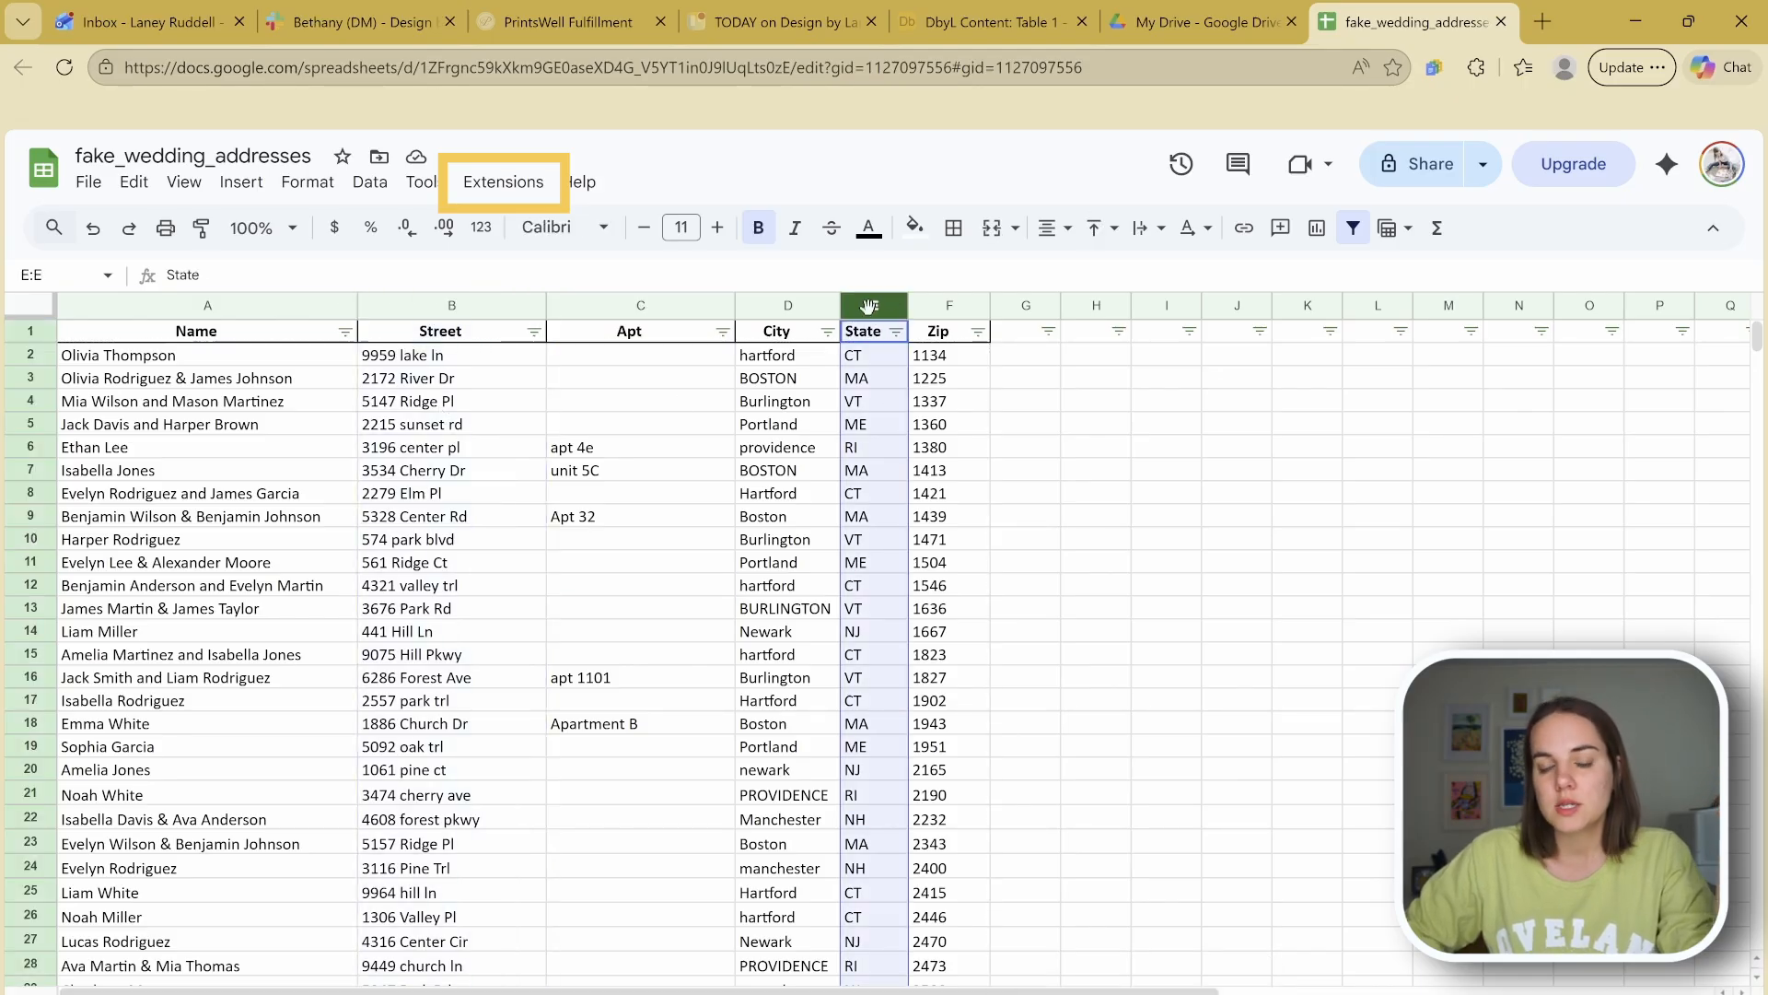
left_click(938, 300)
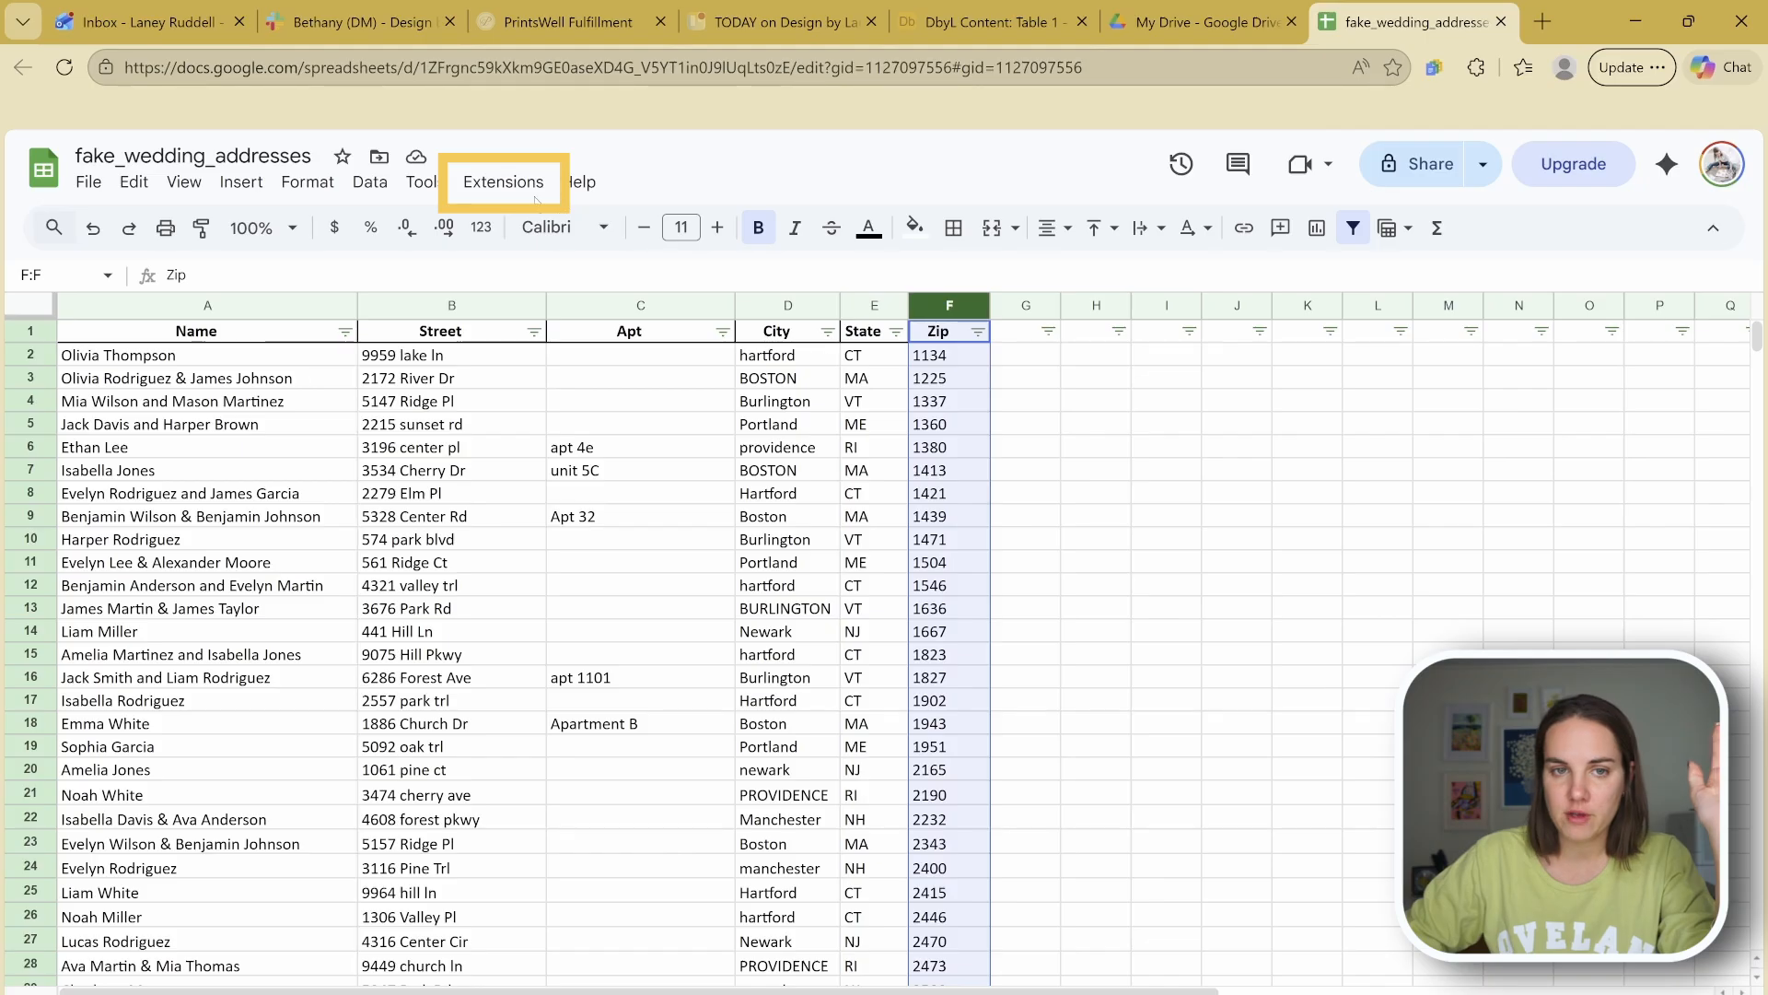
left_click(503, 181)
left_click(1068, 463)
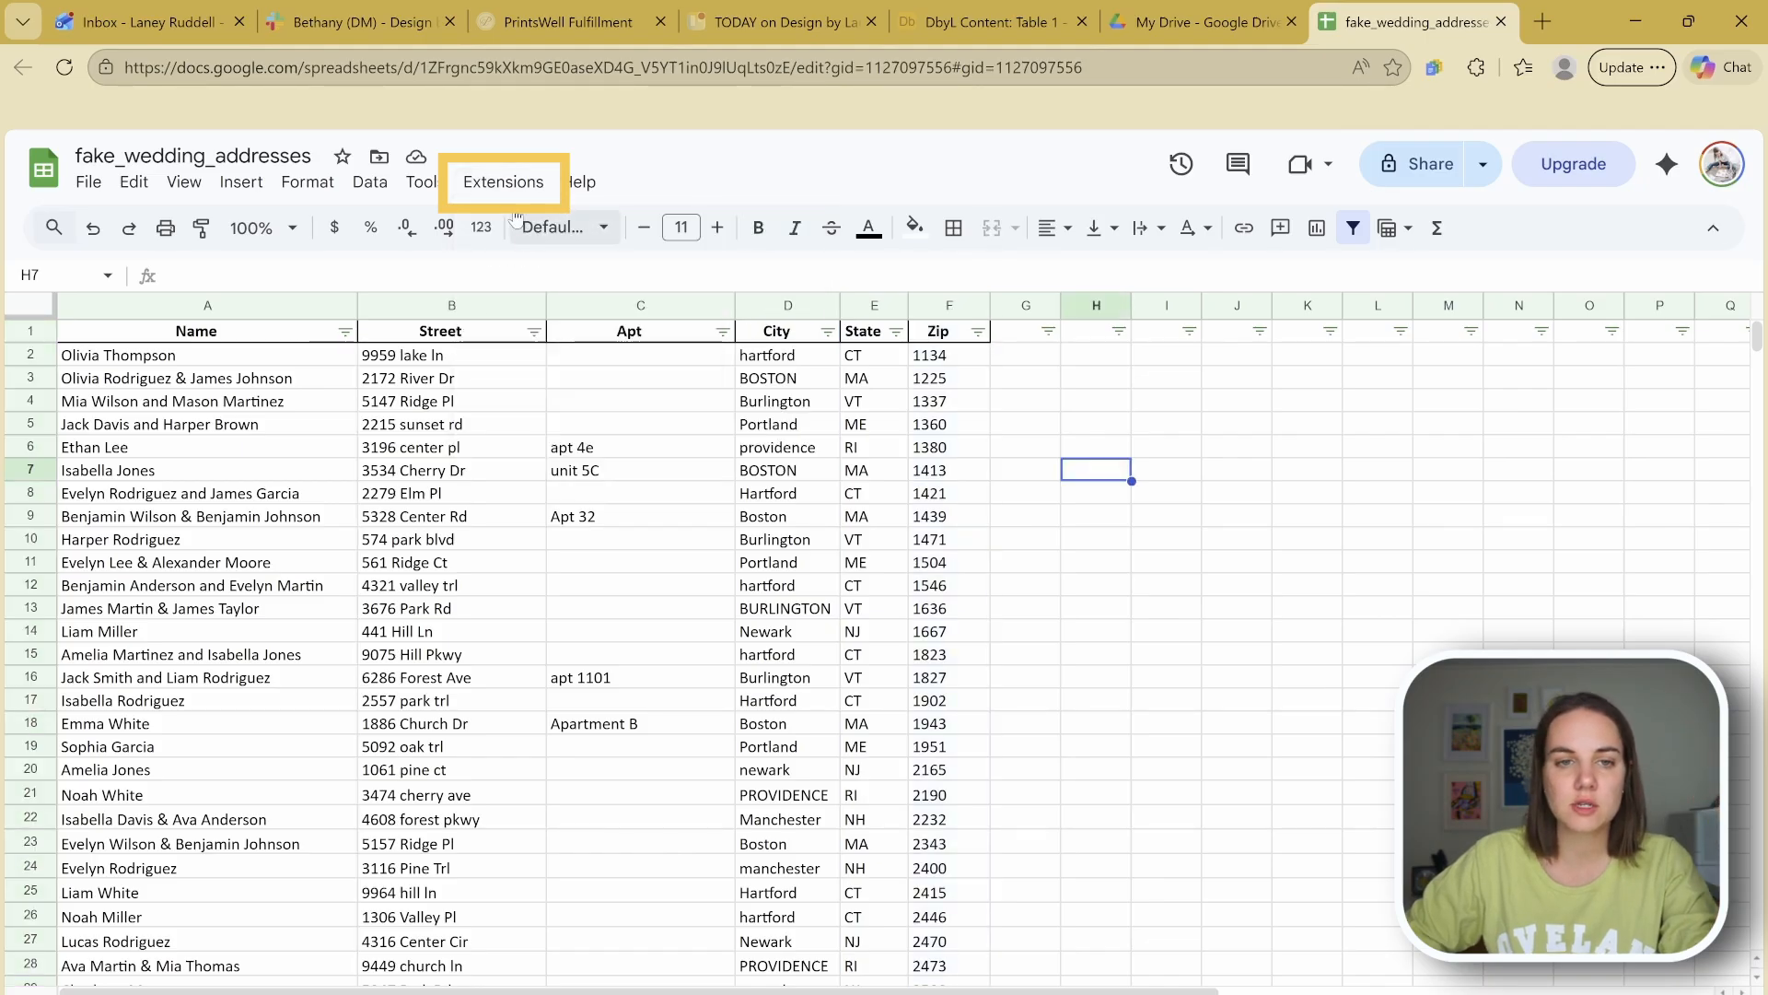
left_click(504, 181)
mouse_move(736, 444)
left_click(966, 449)
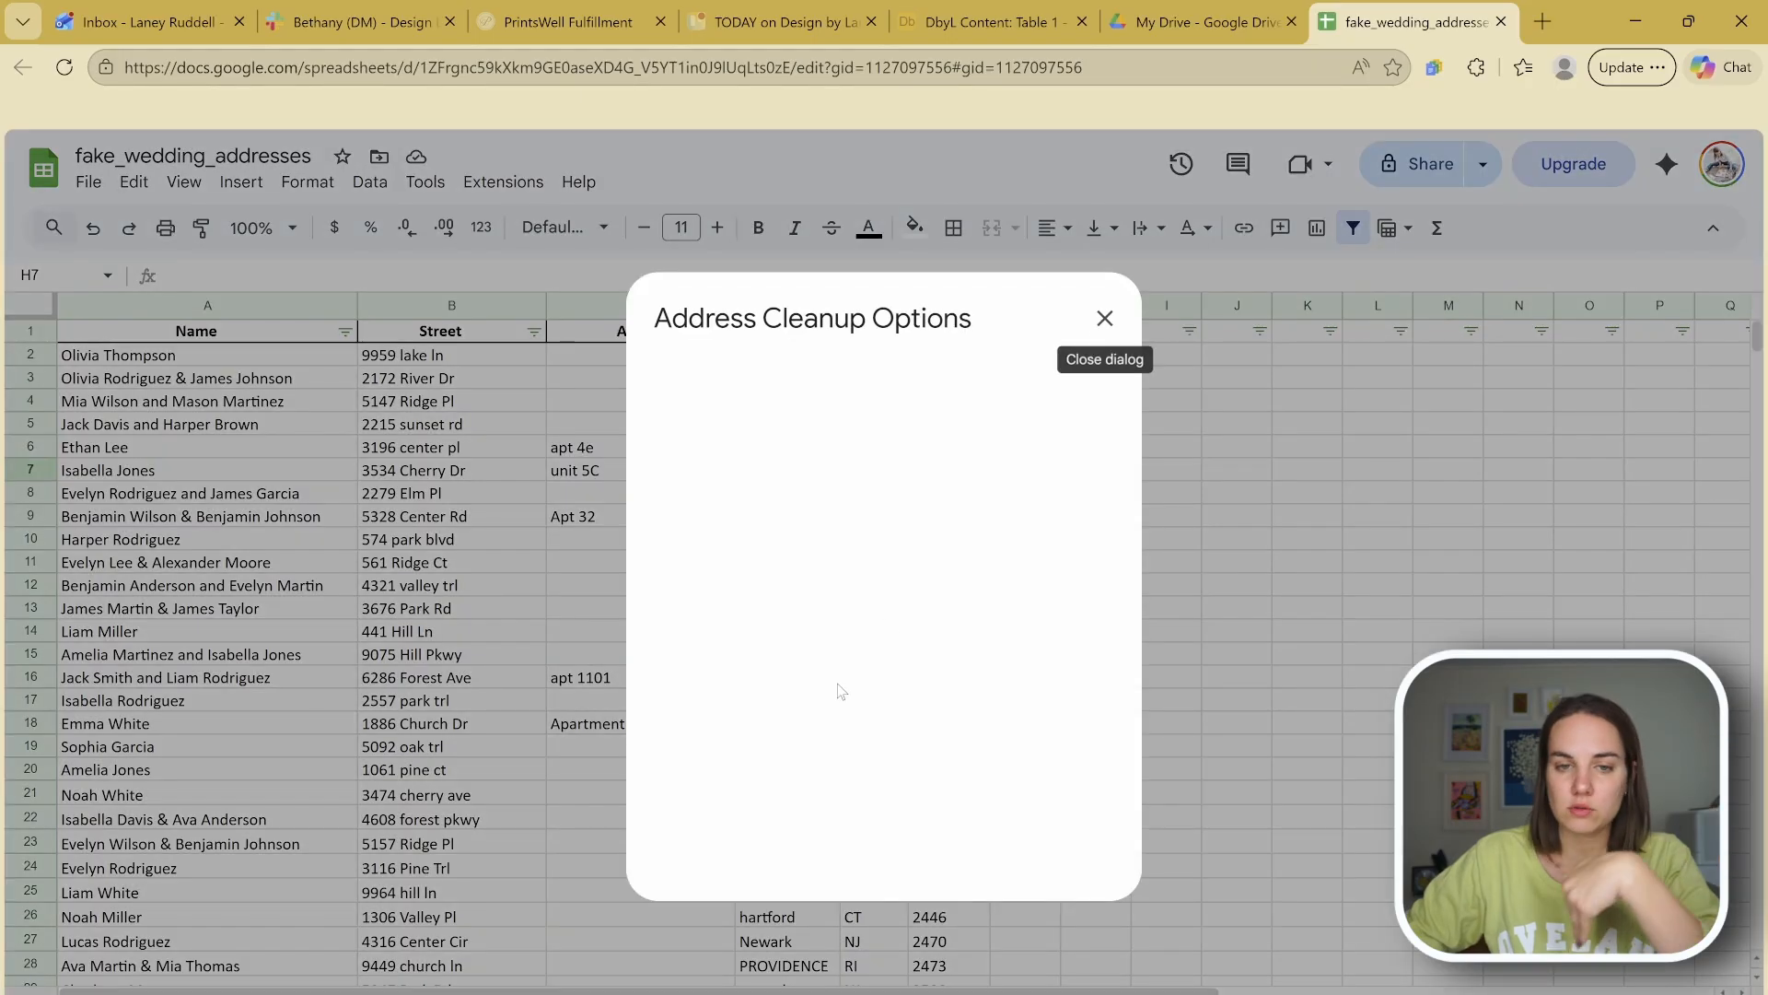
Step: Enter column letters B, C, E and F for Street, Apt, State and ZIP in Address Cleanup
left_click(862, 587)
type("F")
left_click(871, 546)
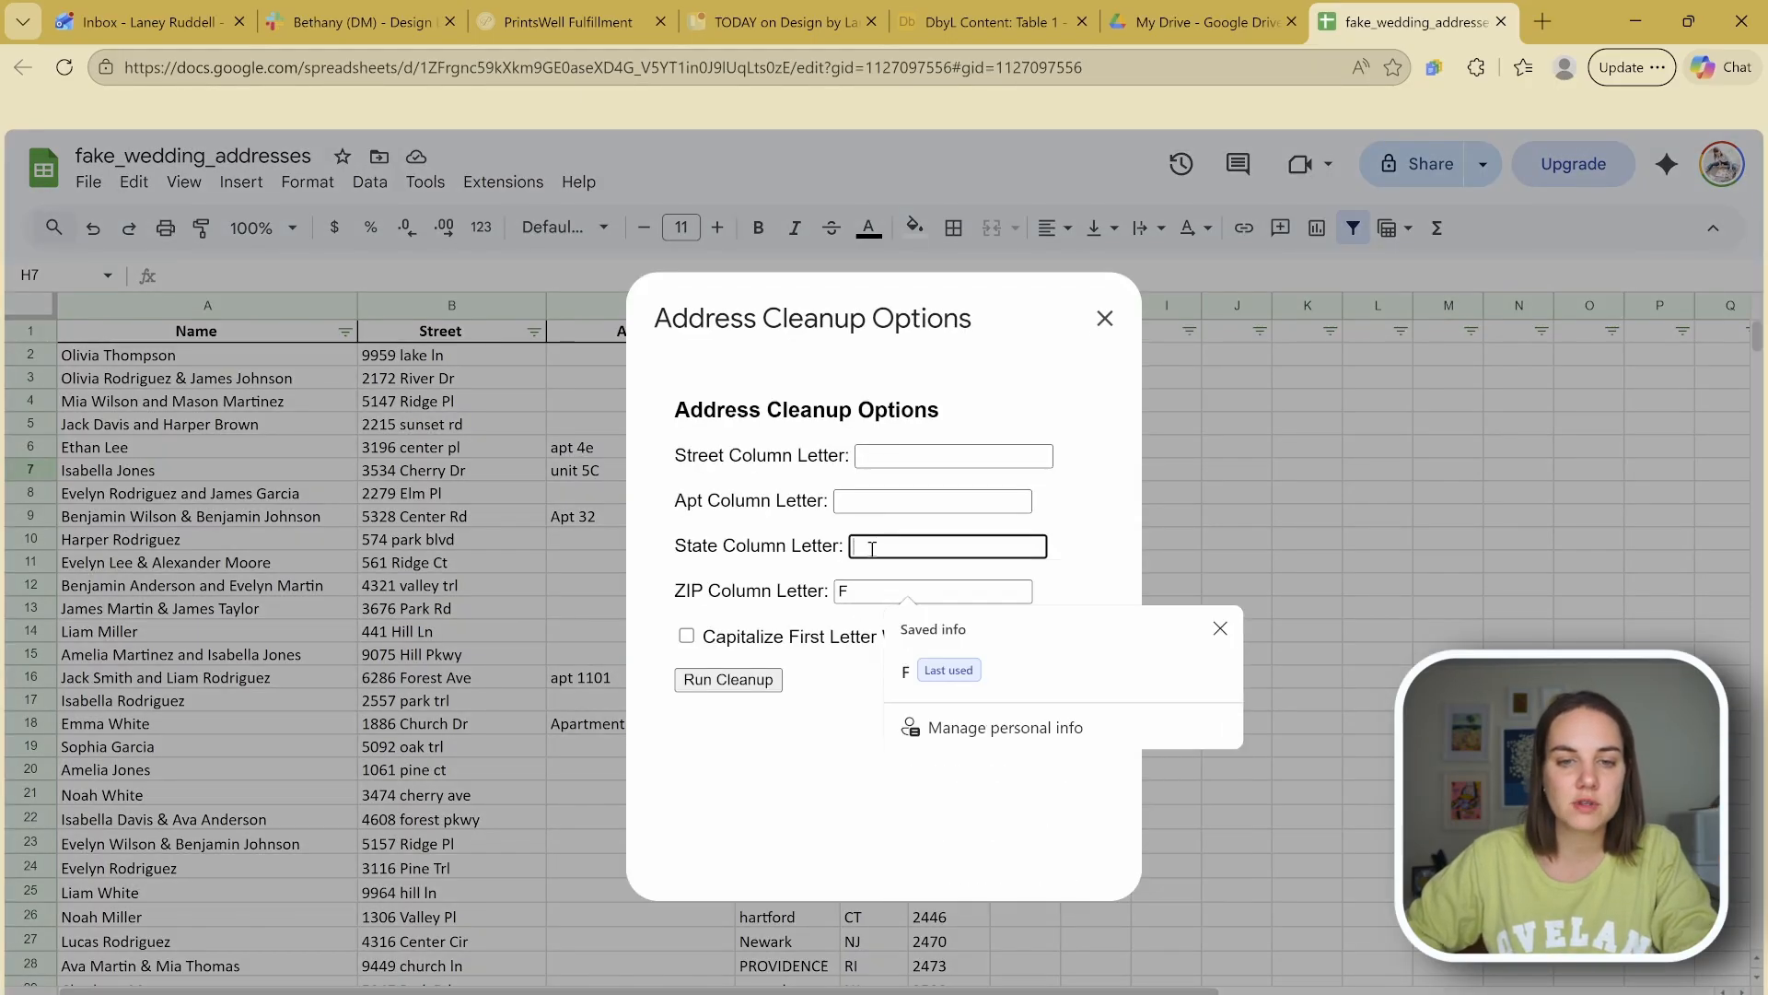
type("E")
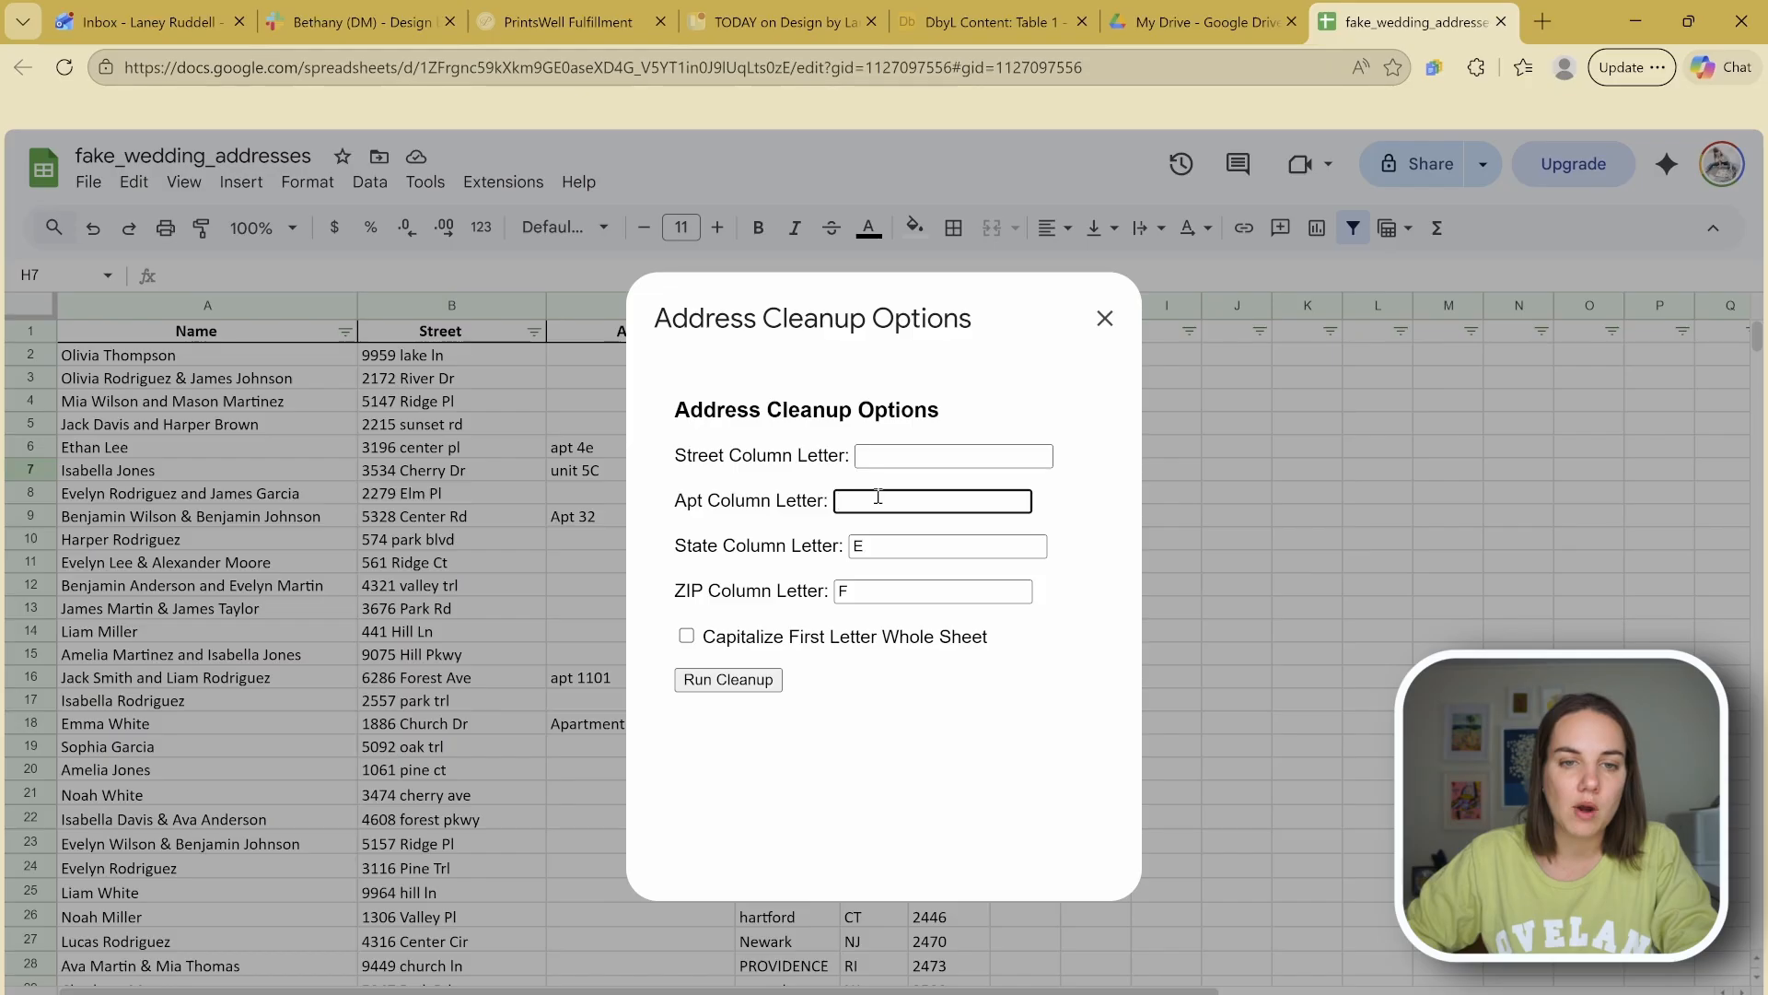
type("C")
key("shift+Tab")
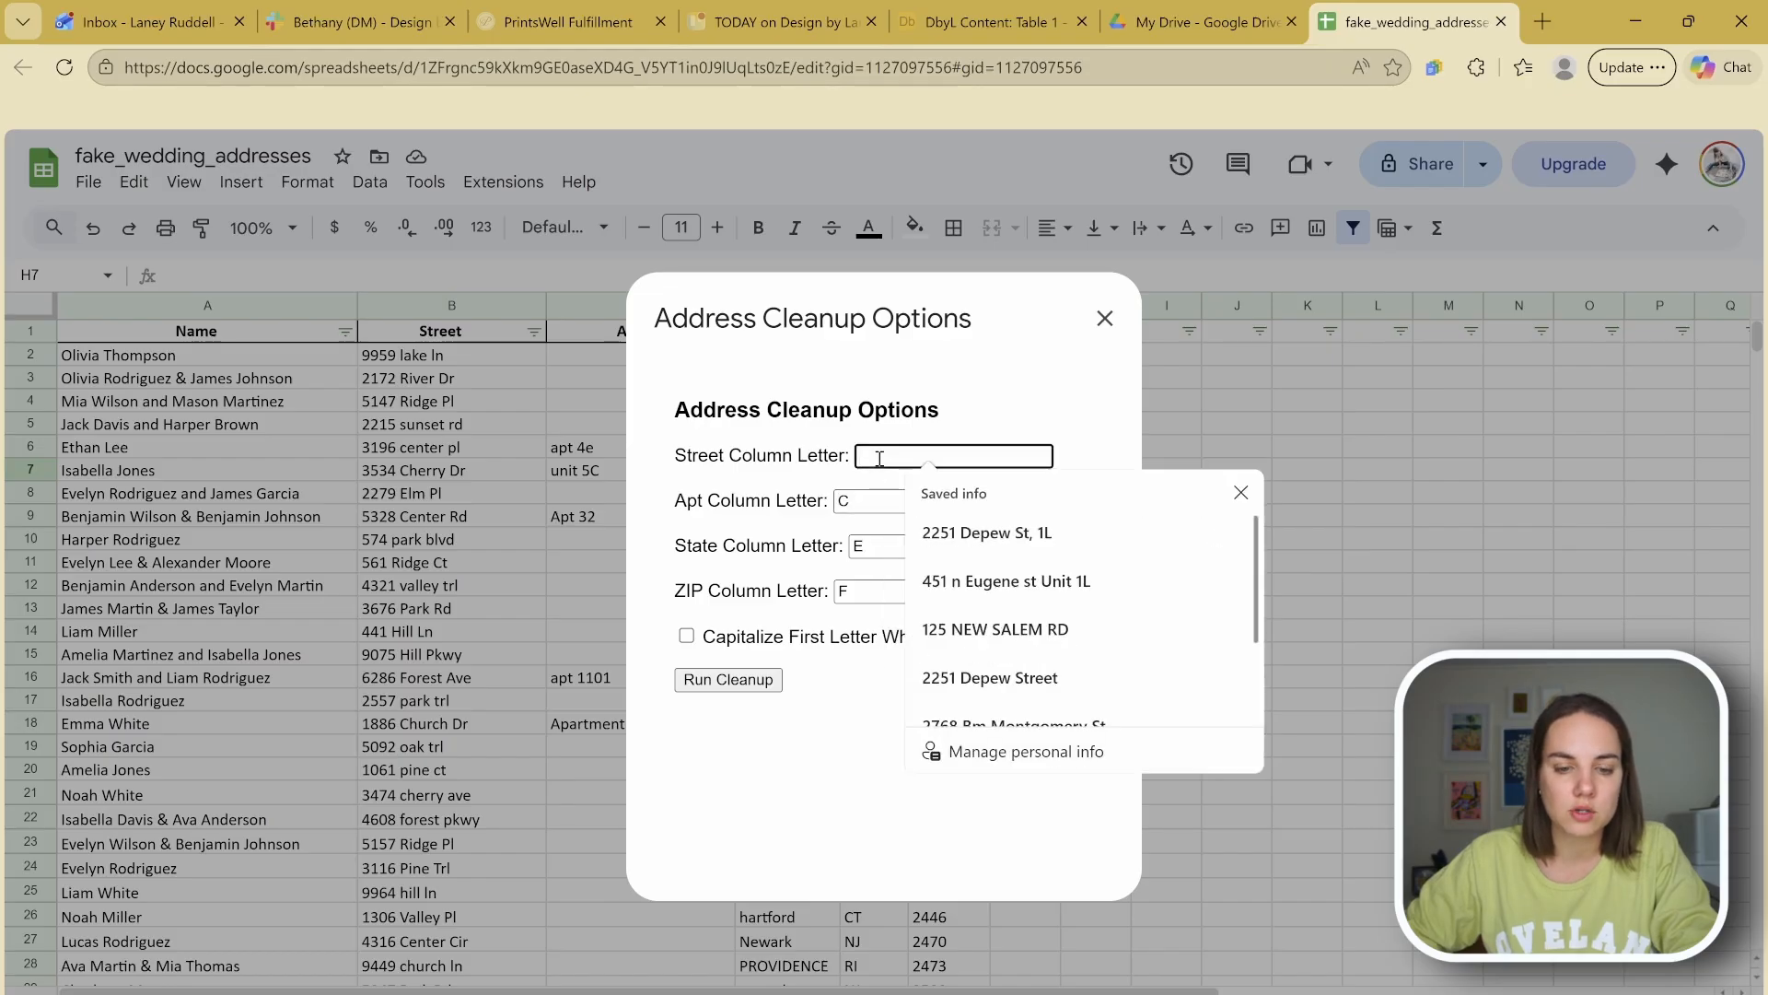
type("B")
left_click(893, 497)
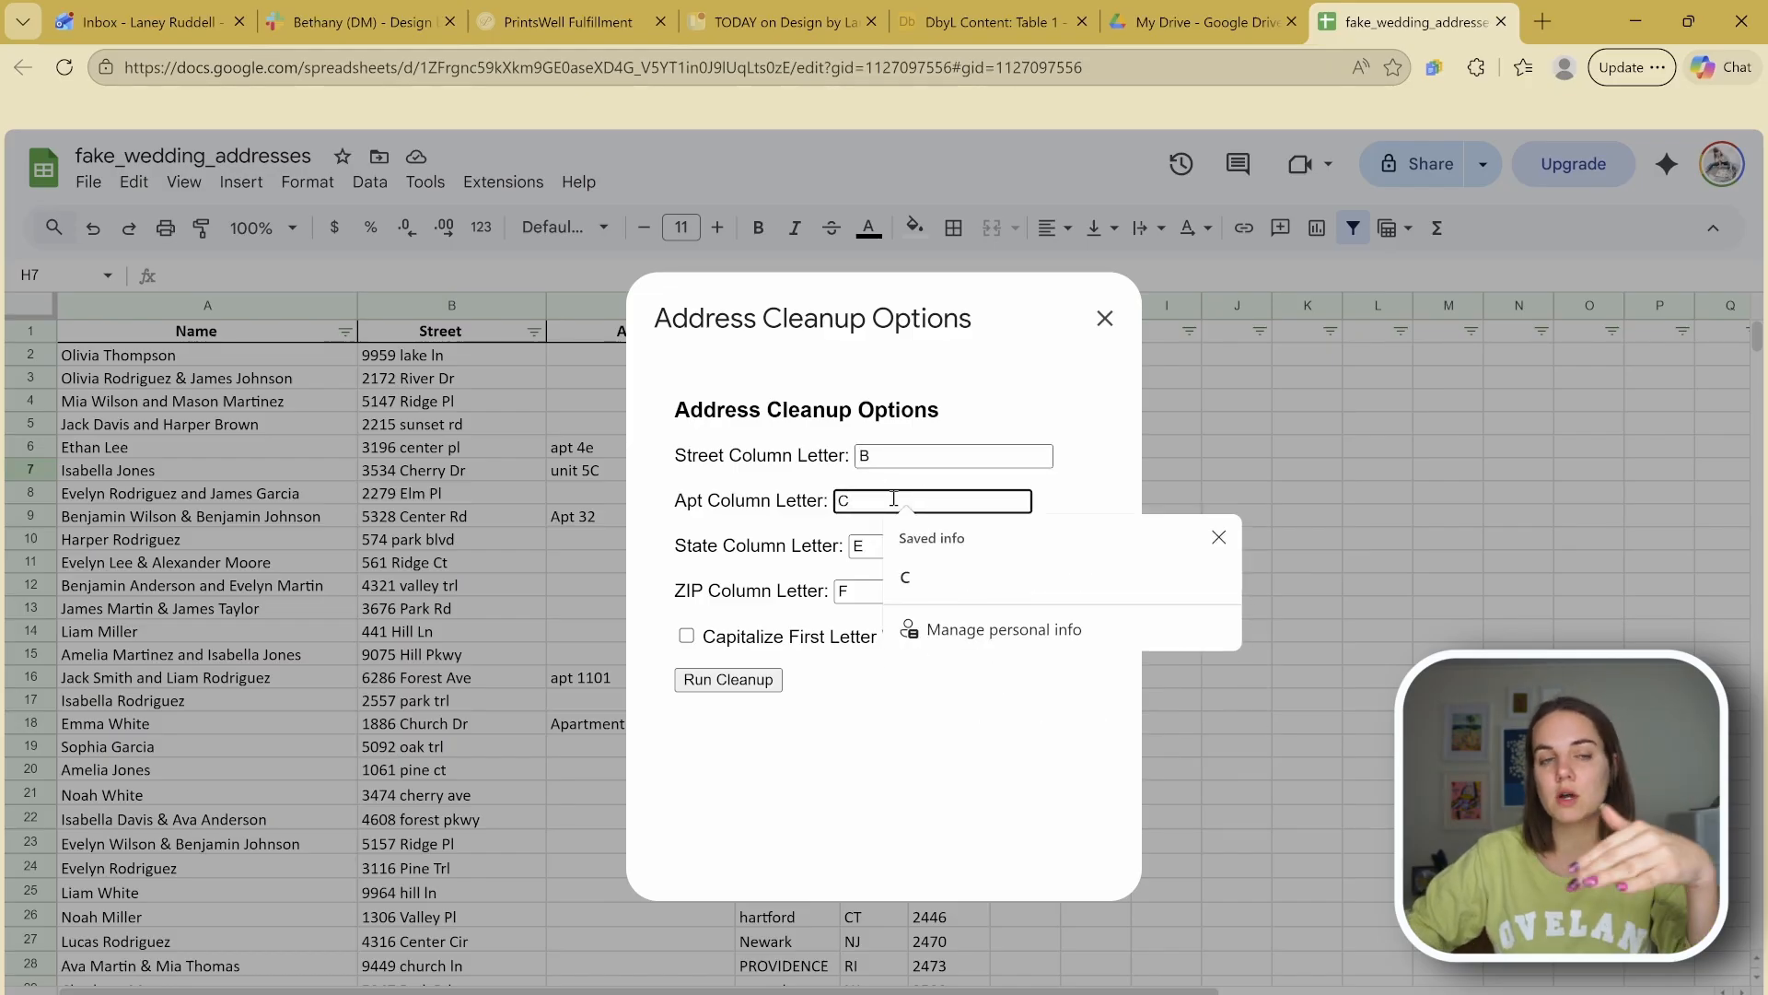
left_click(1218, 537)
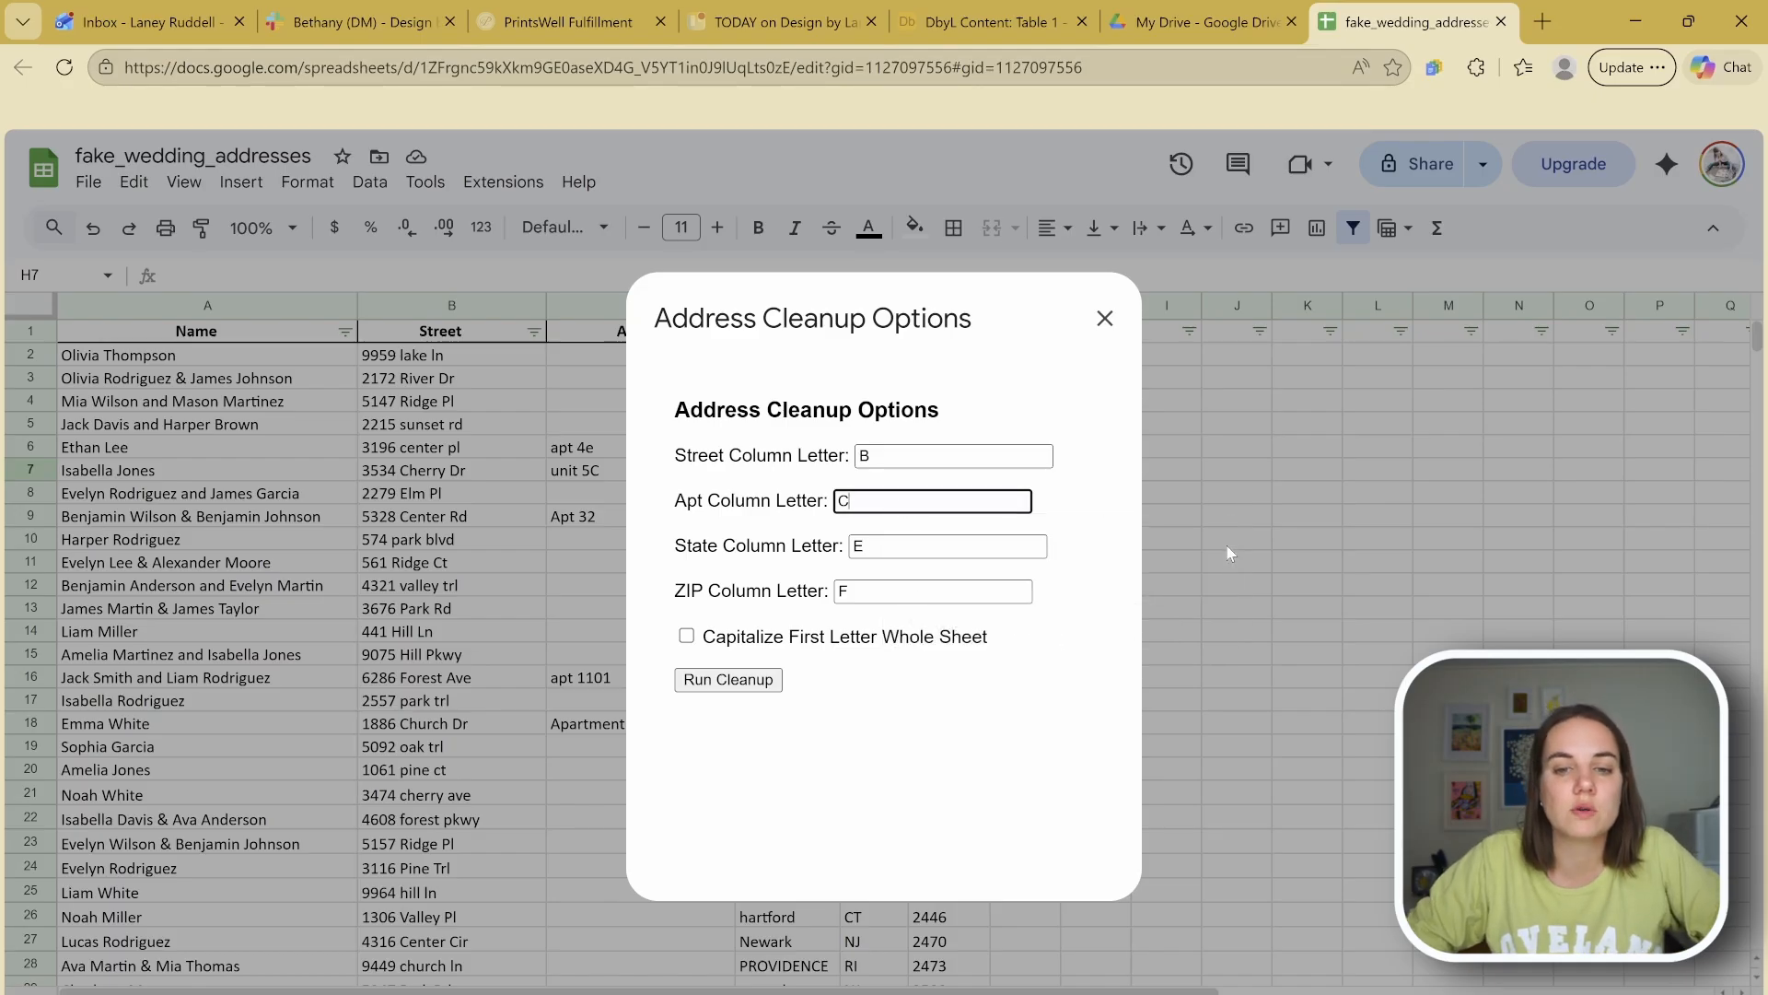
left_click(915, 593)
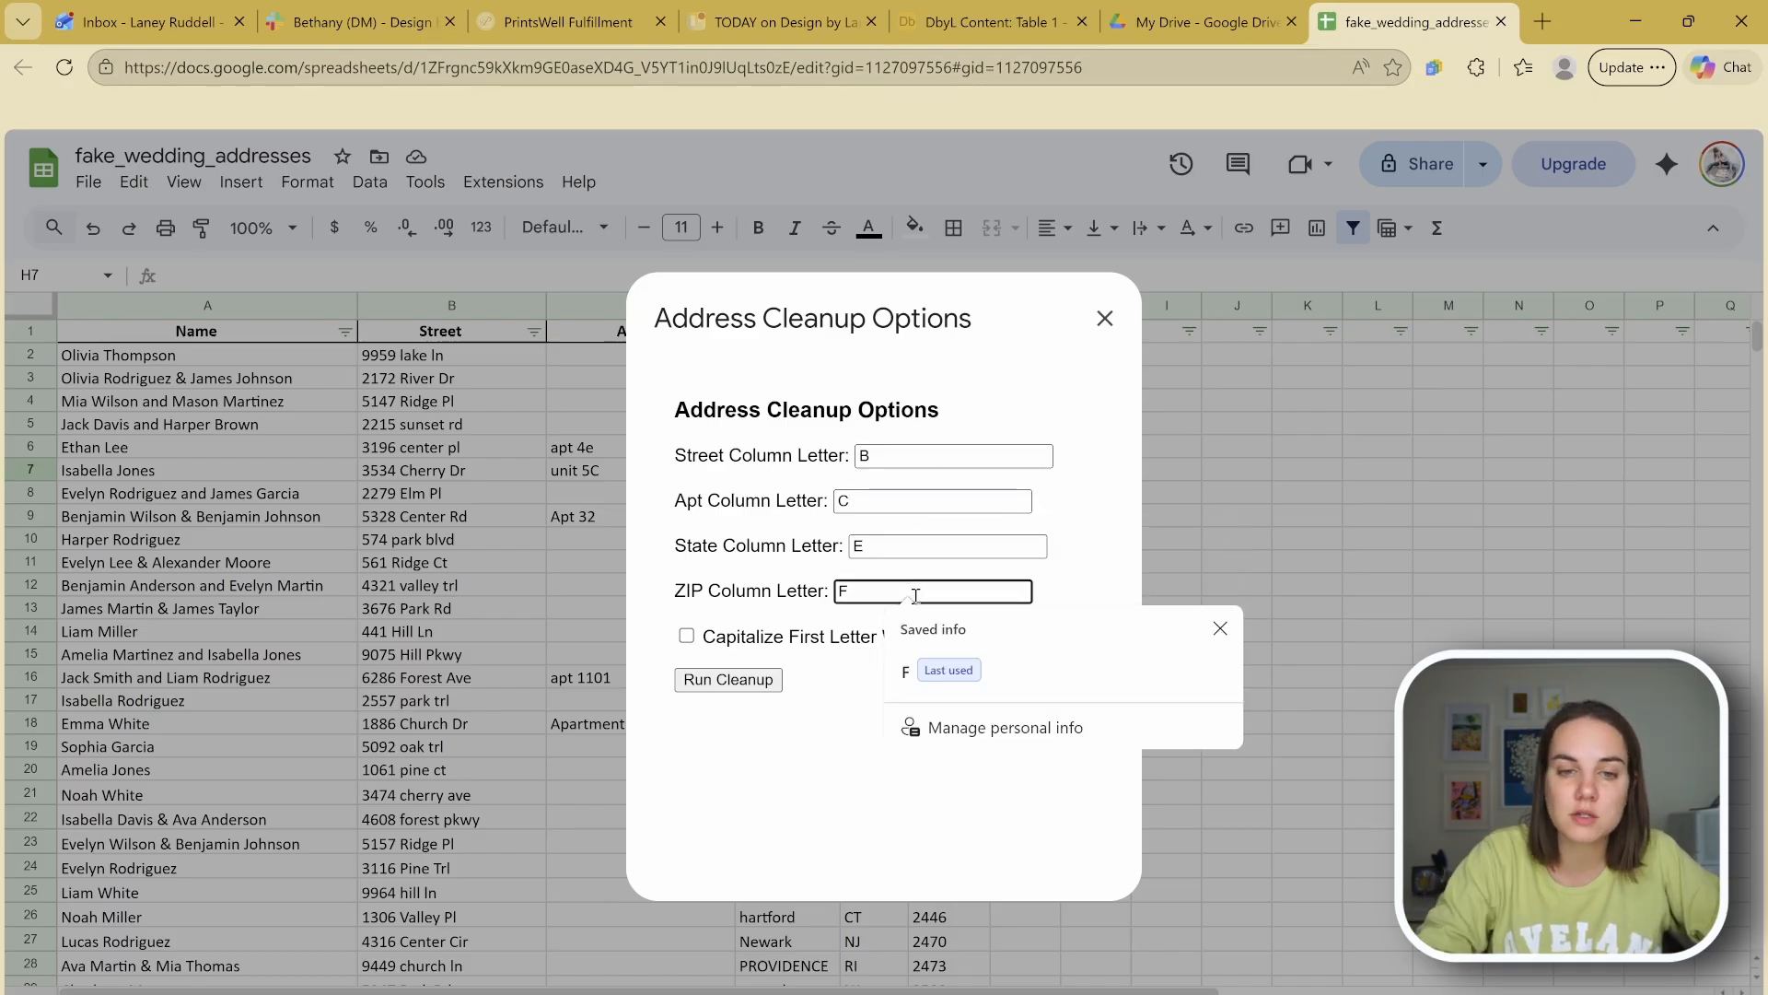
key("BackSpace")
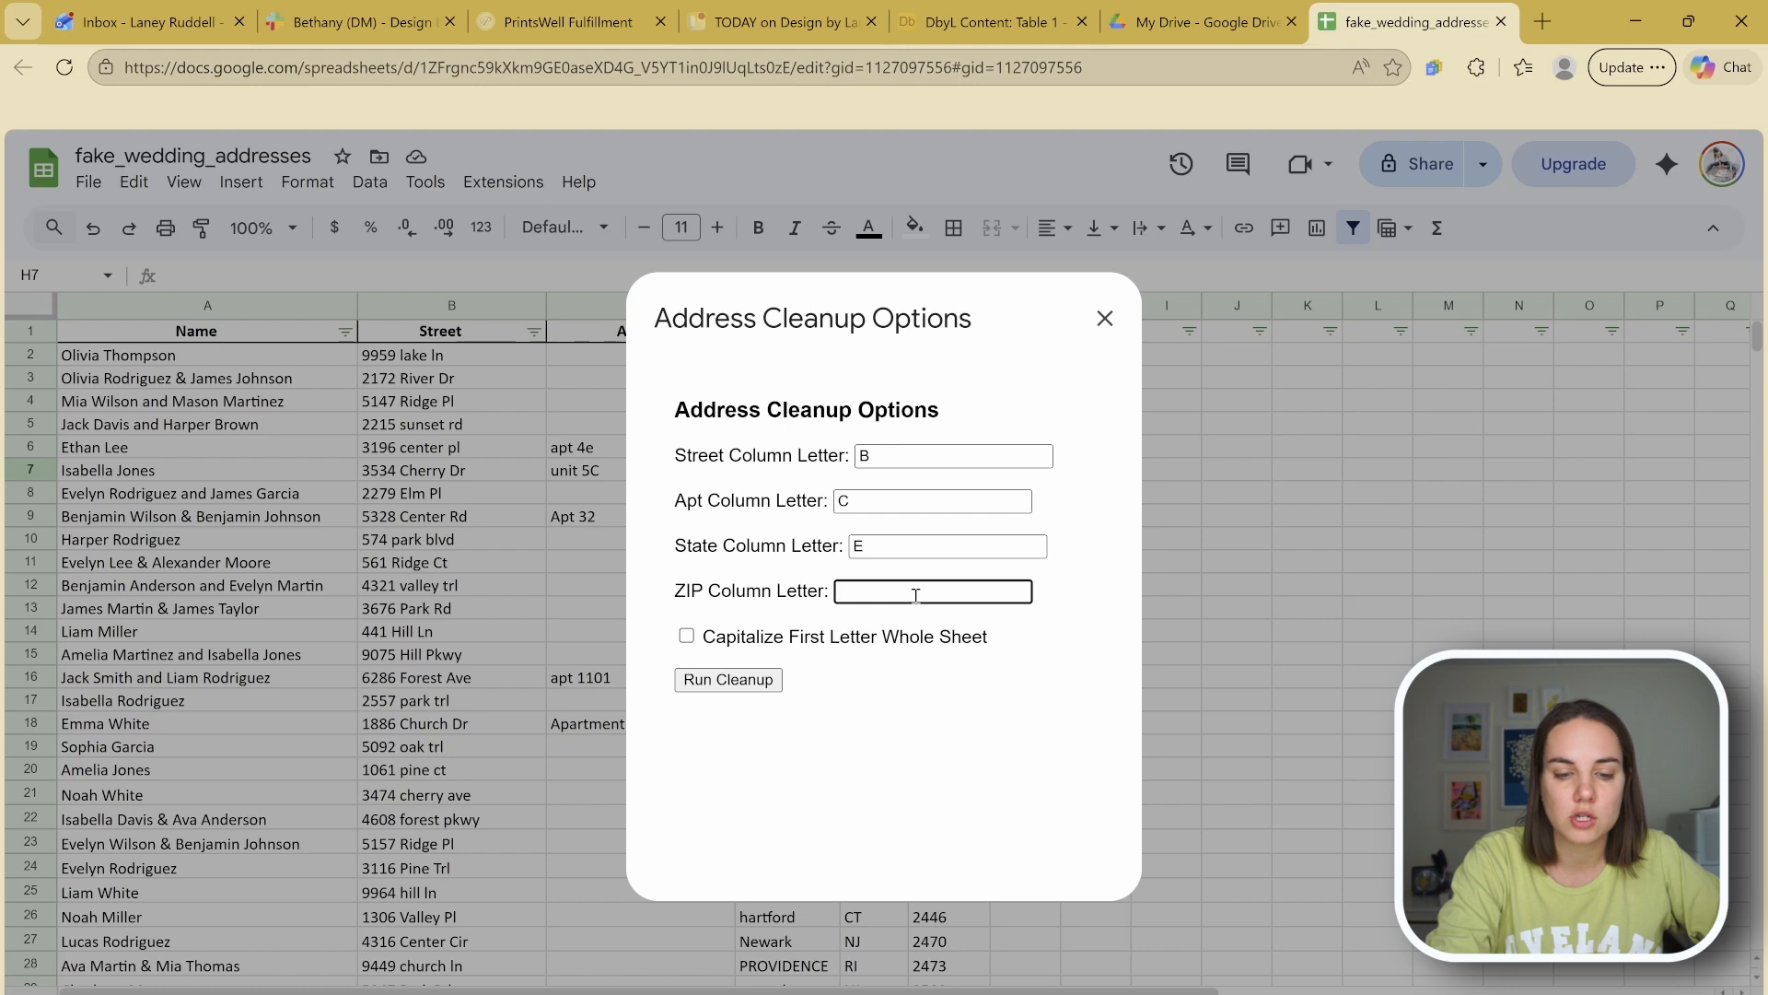
type("F")
left_click(939, 529)
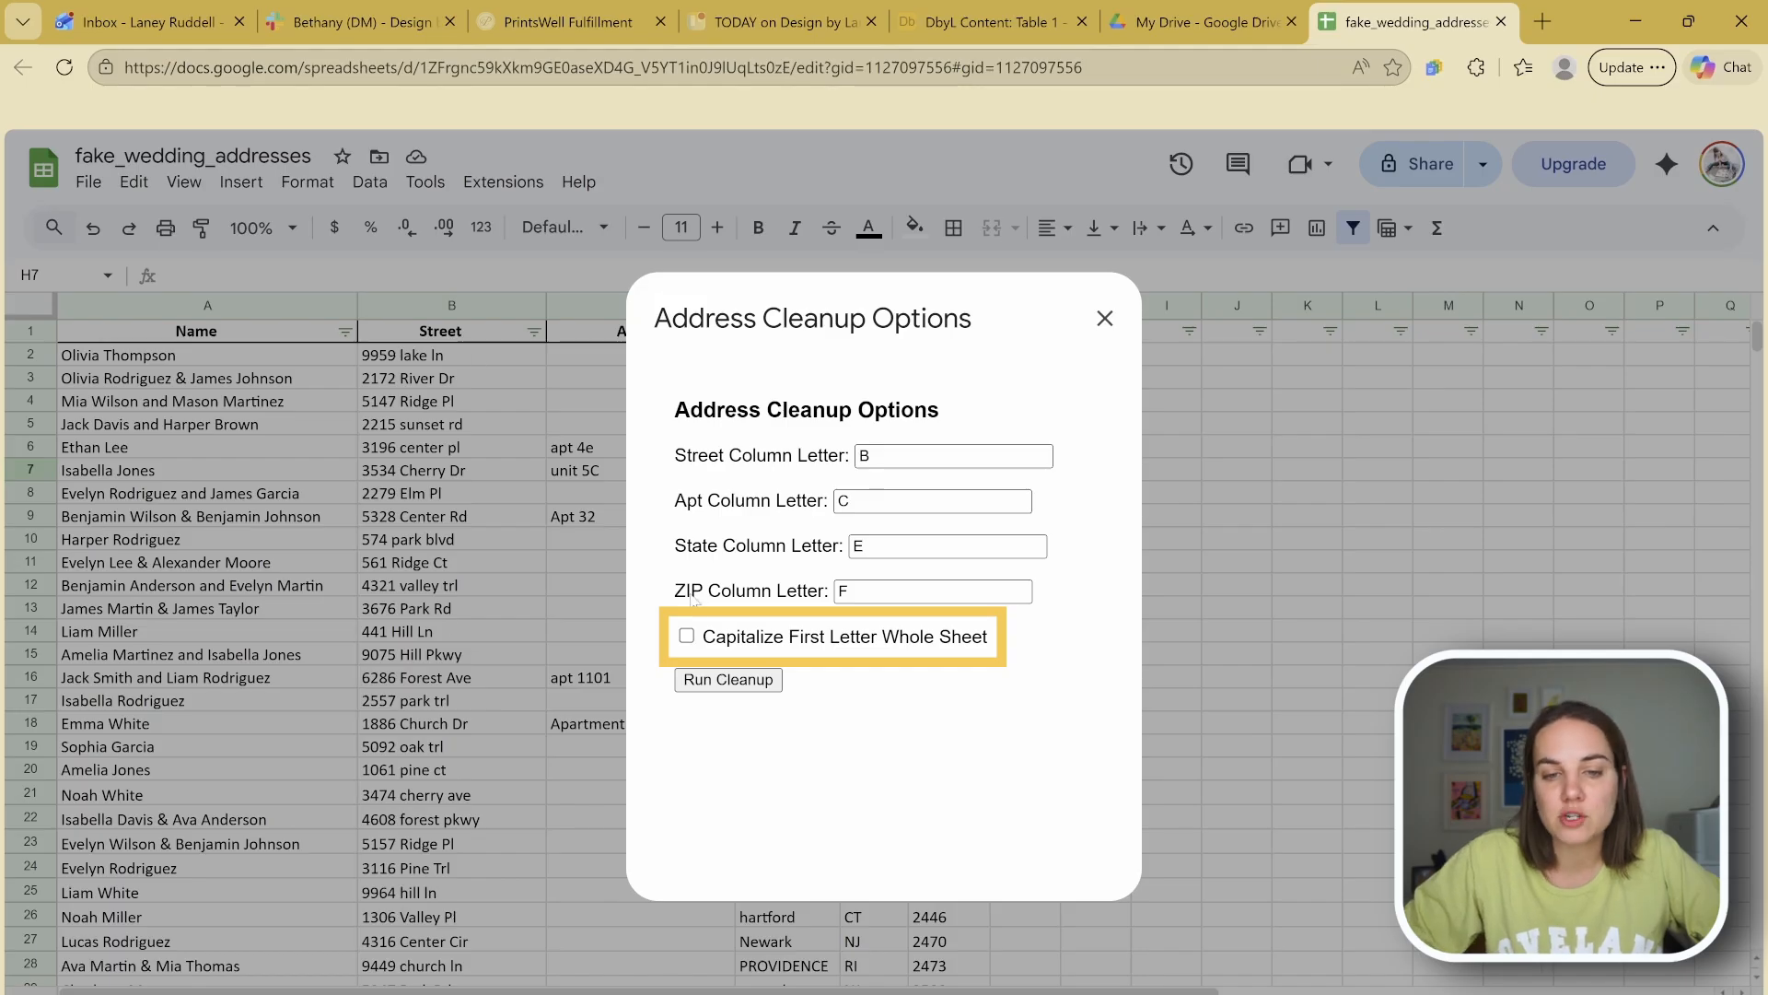
Step: Enable Capitalize First Letter Whole Sheet and run the cleanup
left_click(687, 637)
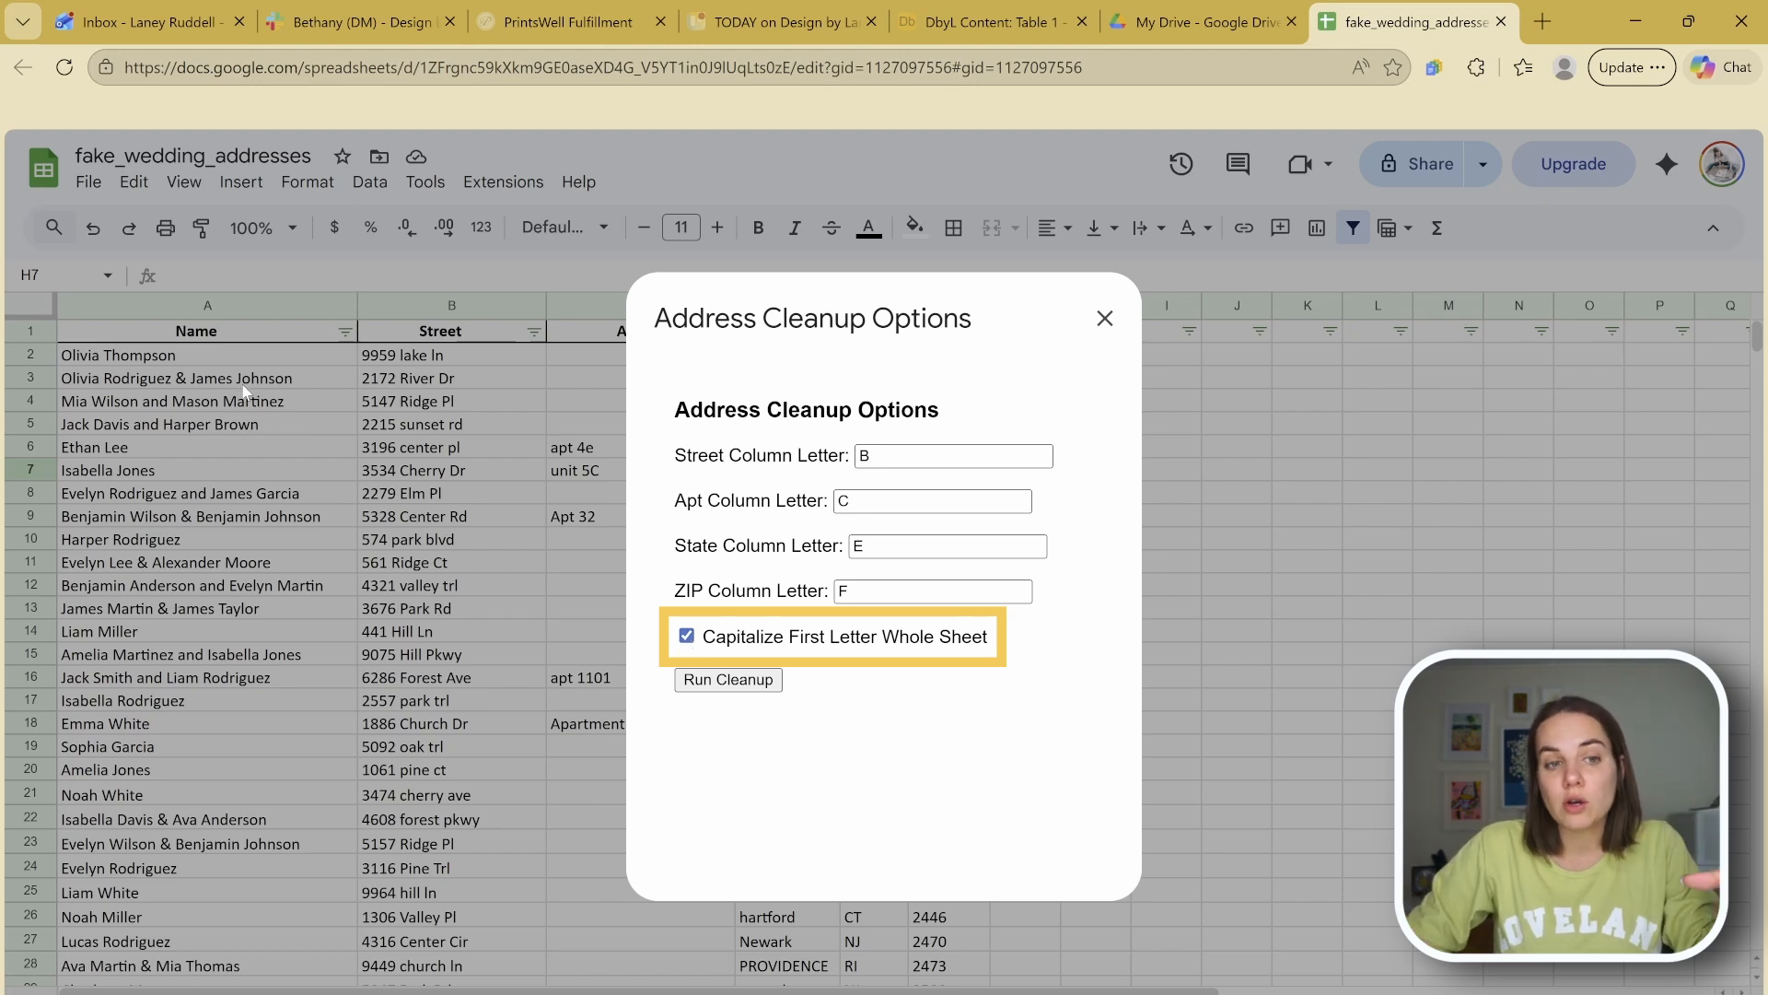
left_click(687, 636)
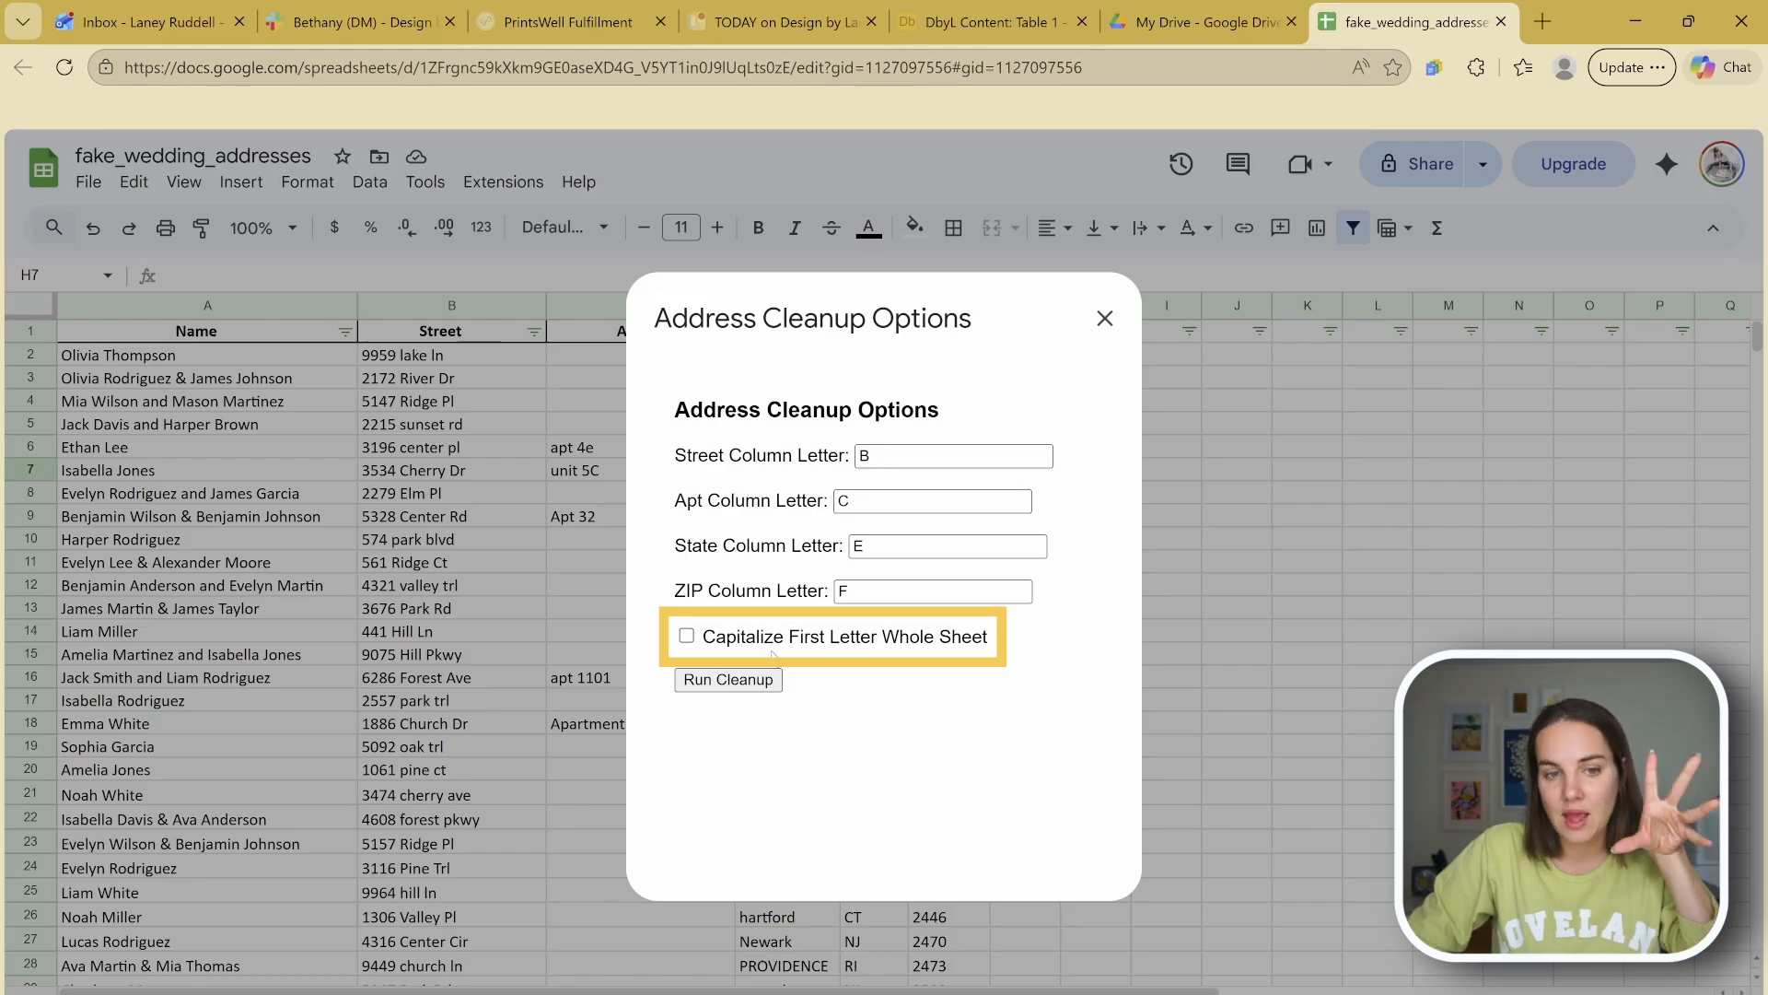
left_click(687, 637)
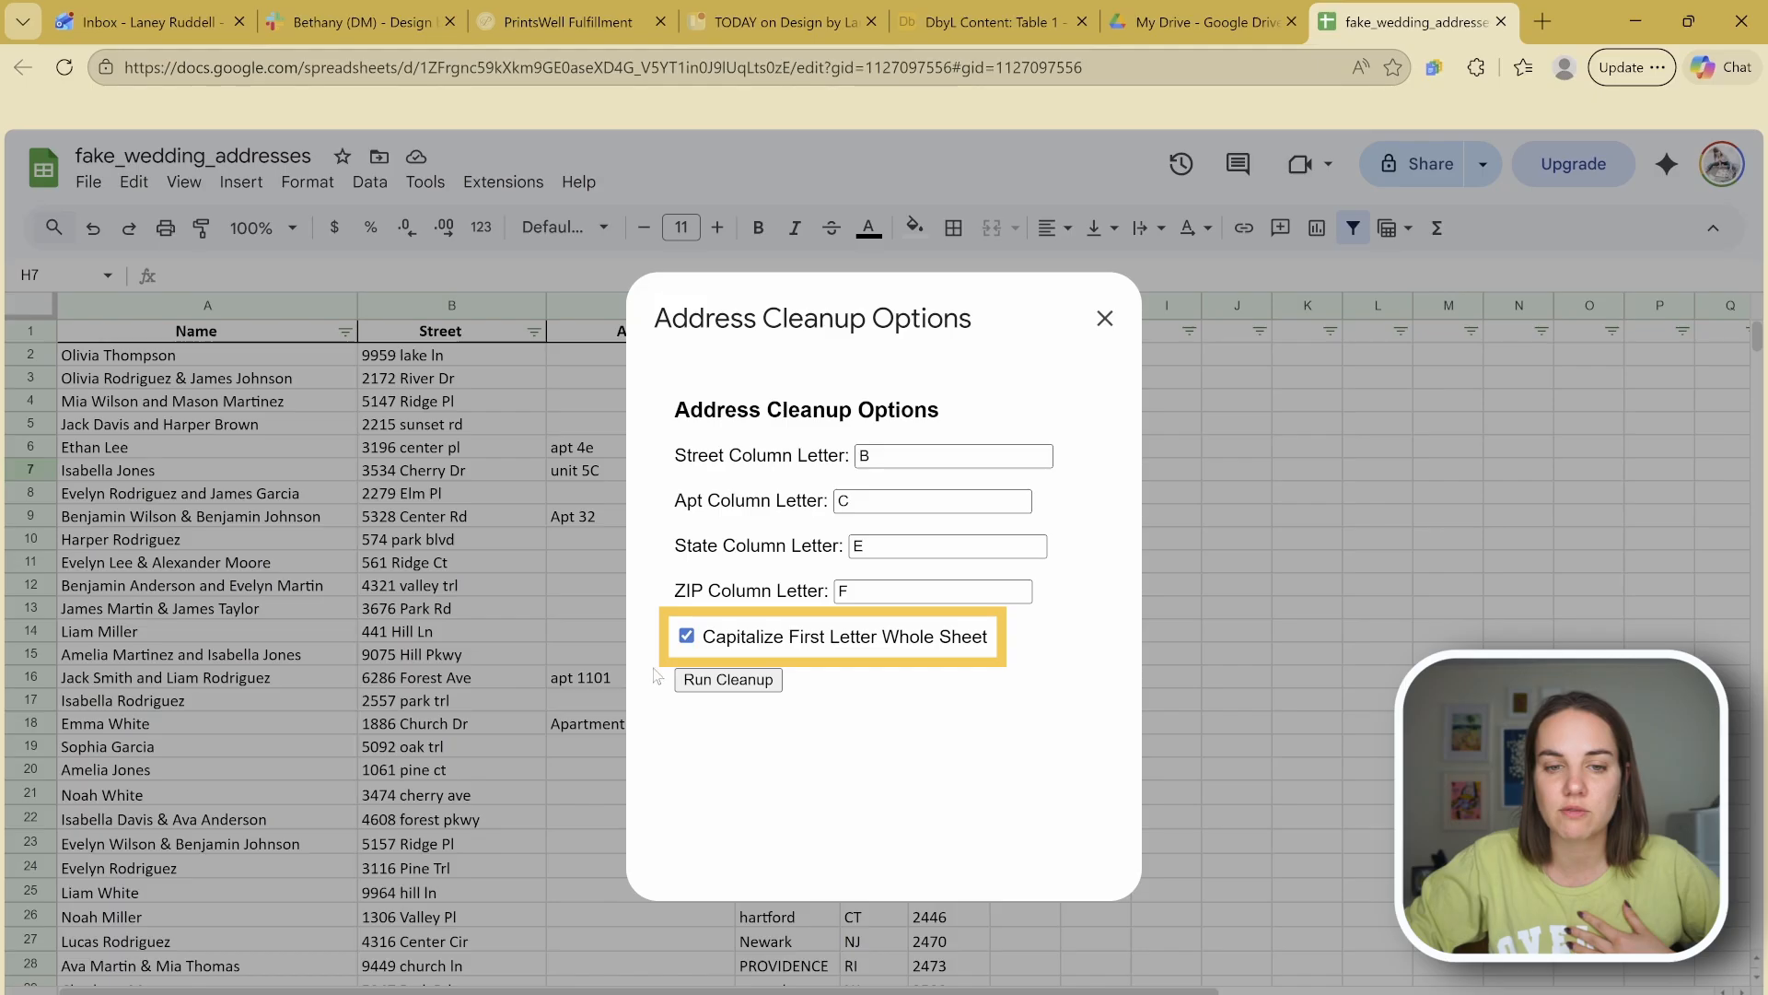
left_click(728, 681)
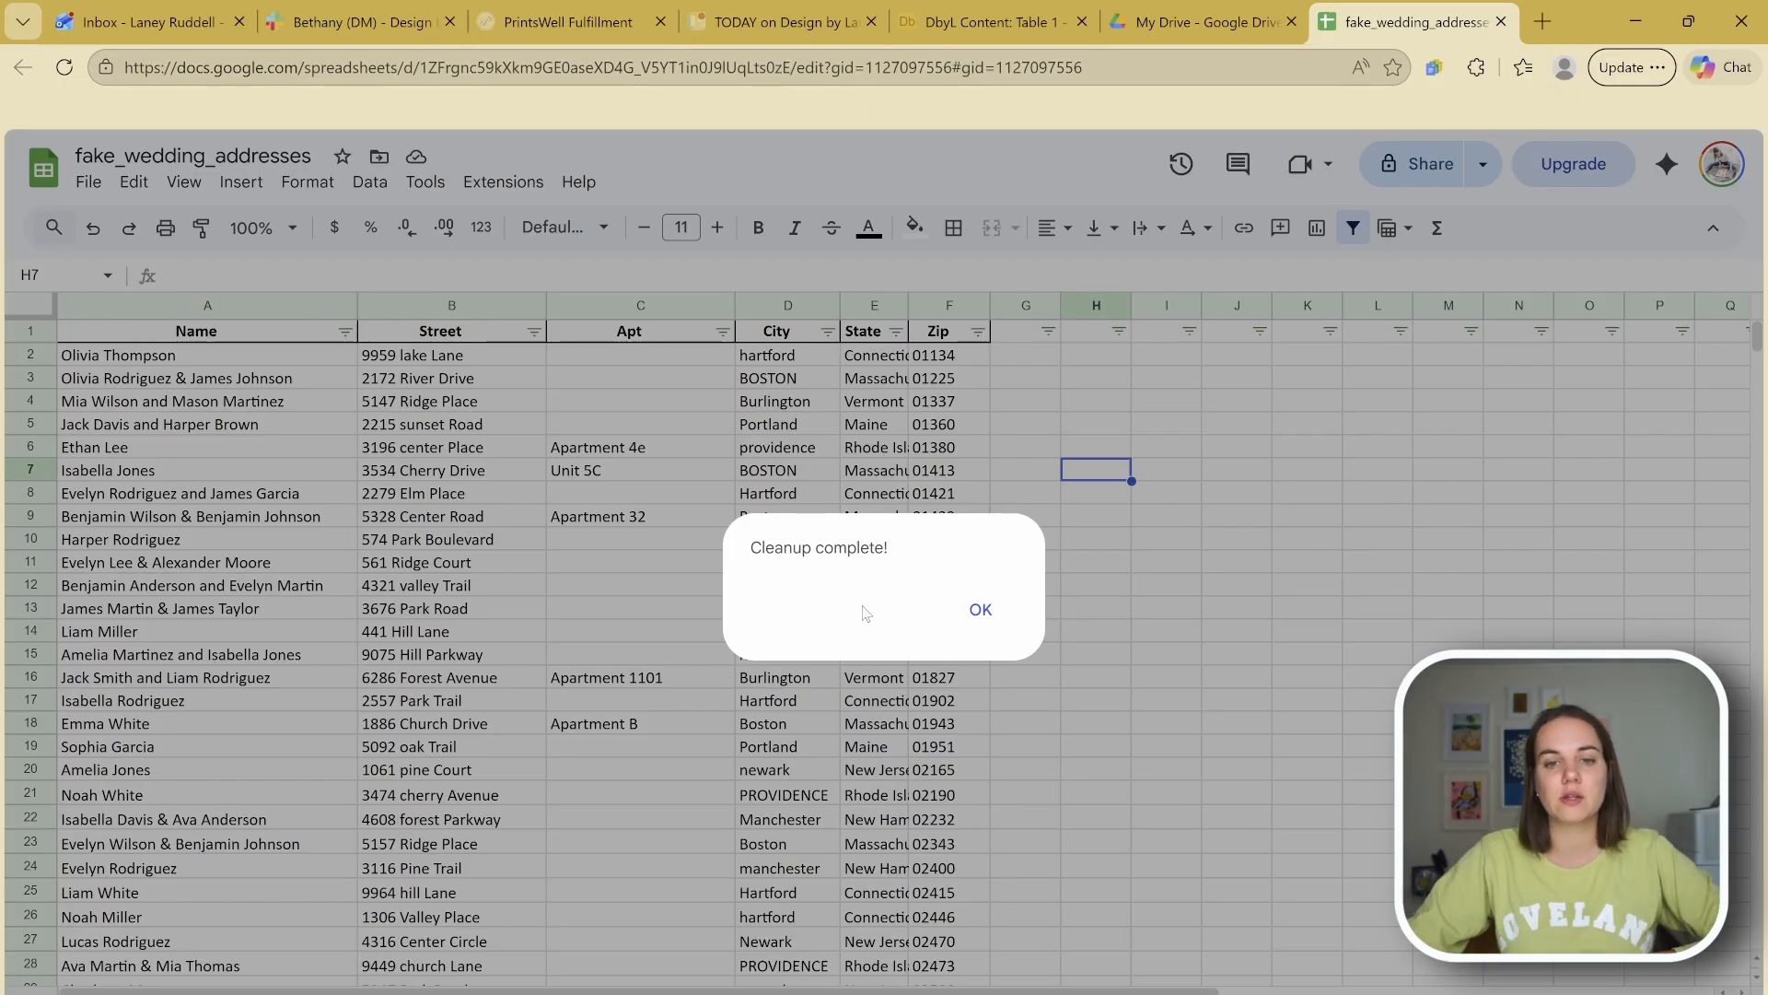
Step: Dismiss the Cleanup complete alert and review the cleaned street and apartment entries
left_click(1011, 609)
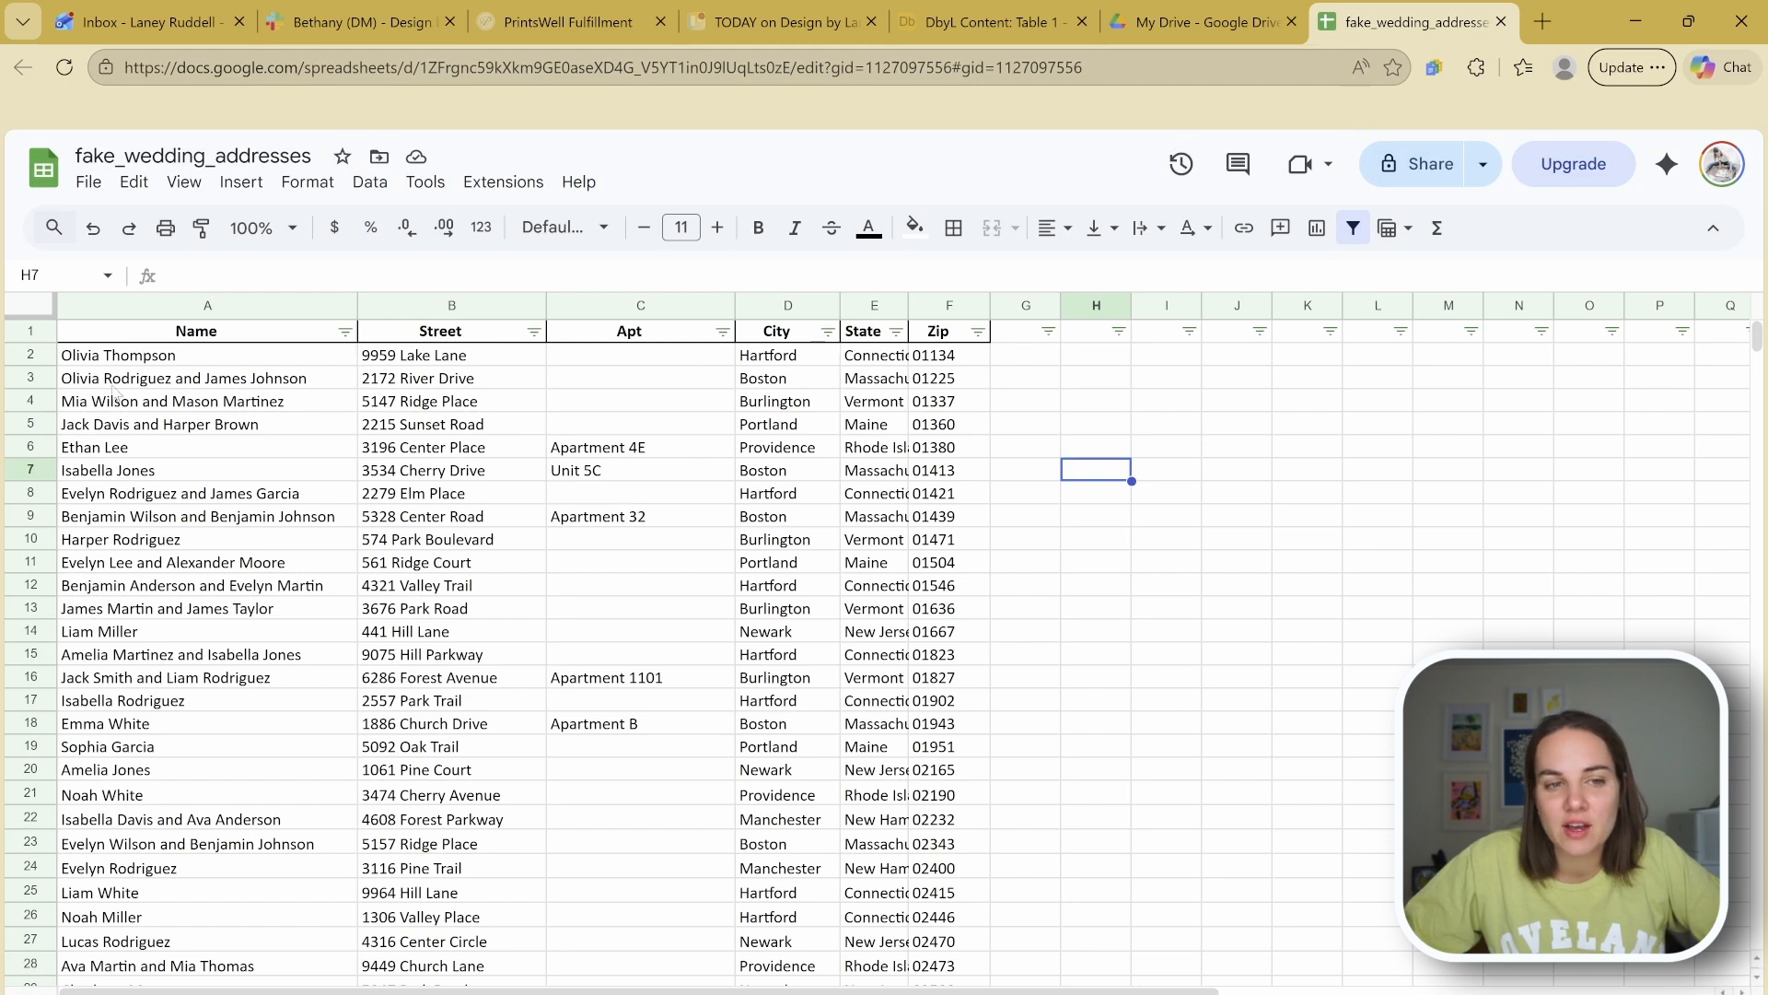
left_click_drag(471, 377, 507, 903)
key("ctrl+c")
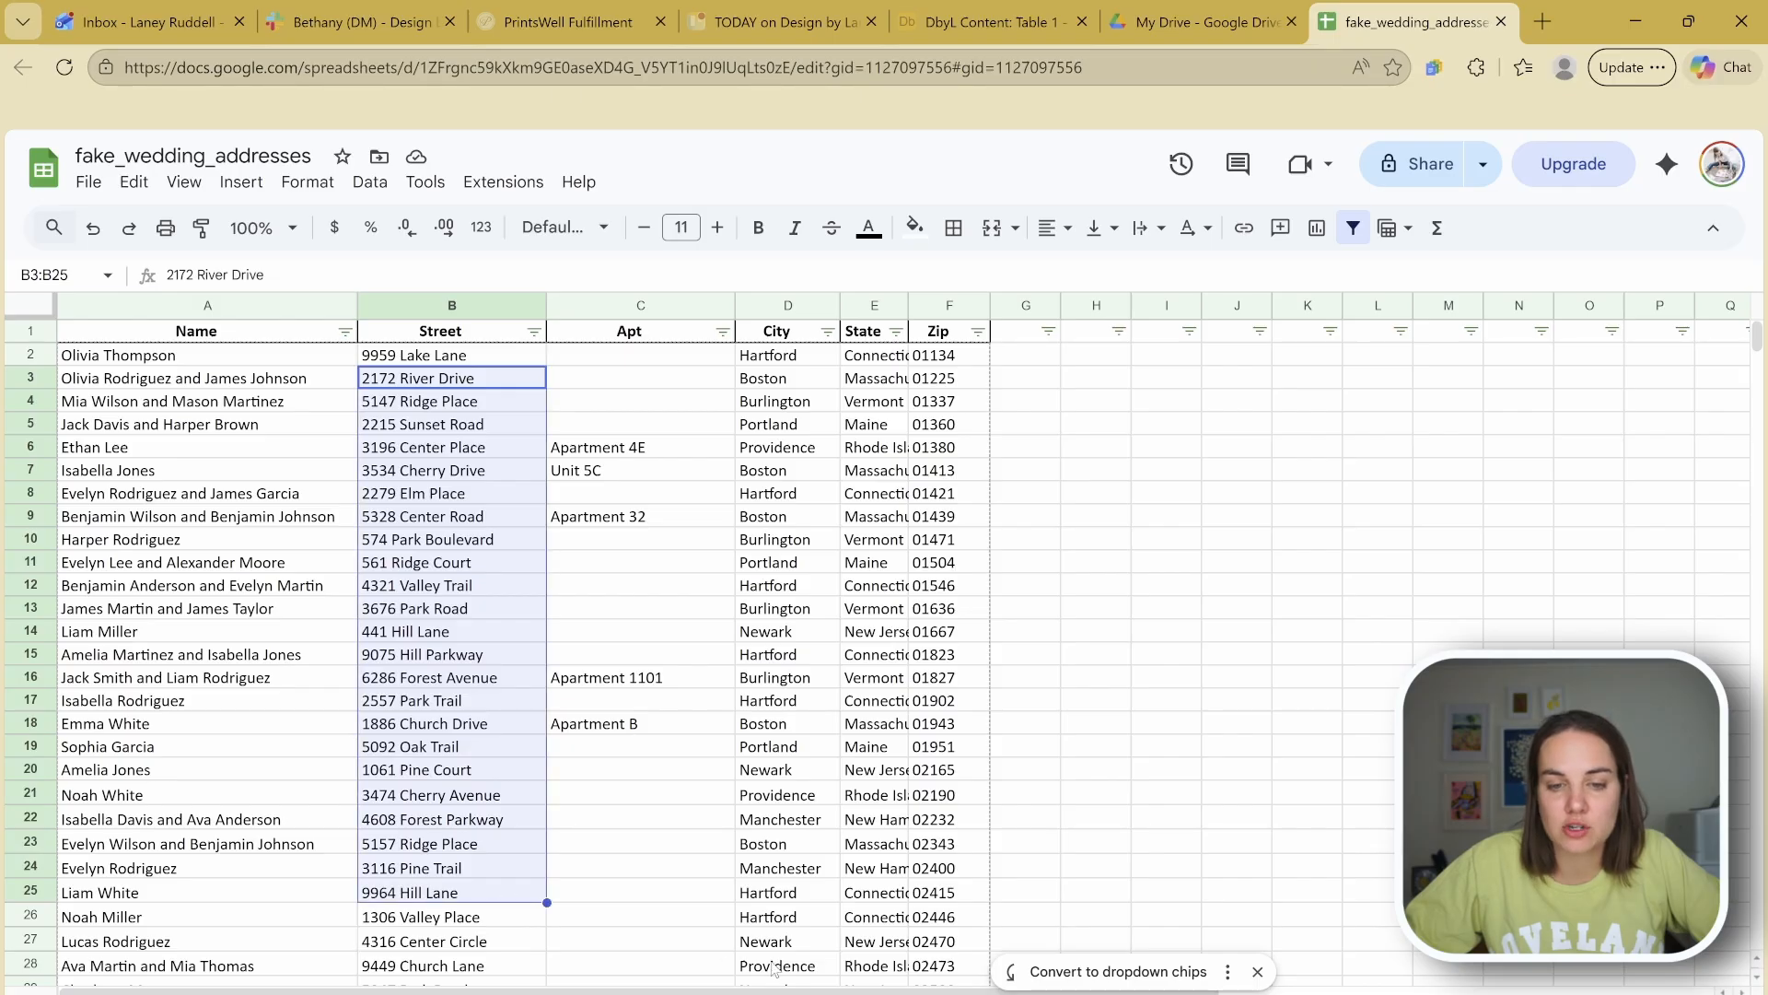
left_click(775, 967)
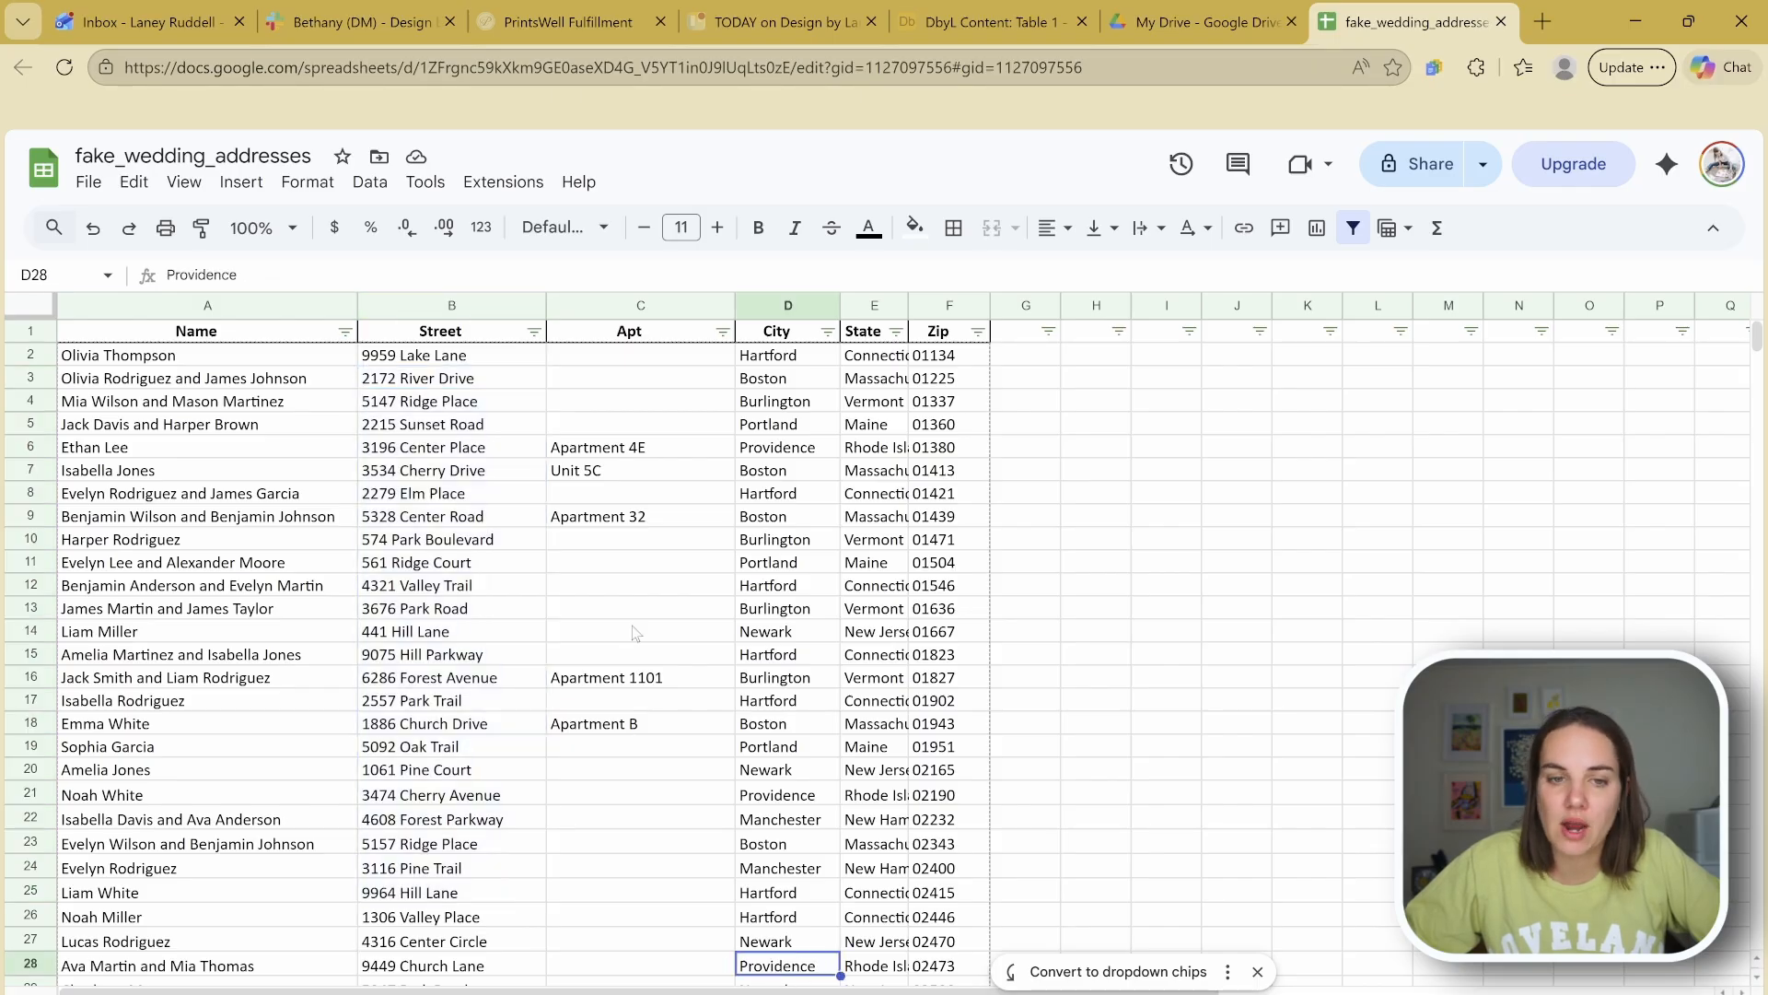
left_click_drag(582, 449, 623, 746)
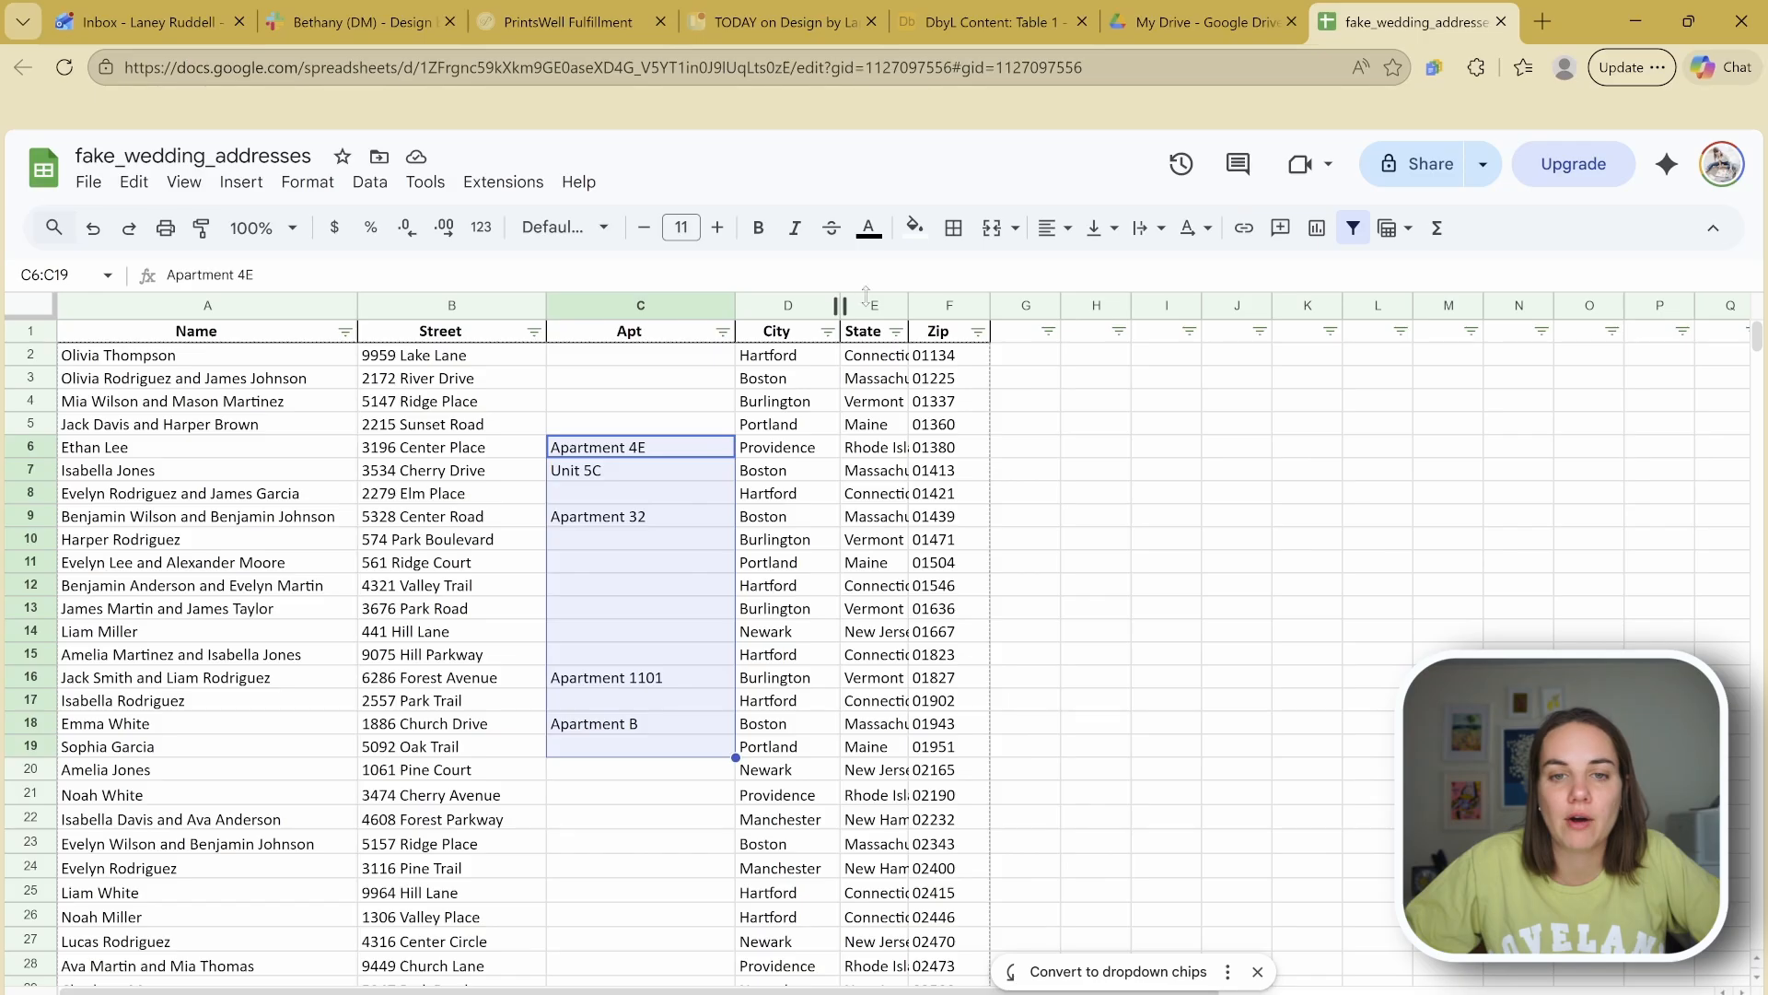
Step: Auto-fit the State column width to show full state names and review the zips
left_click(902, 304)
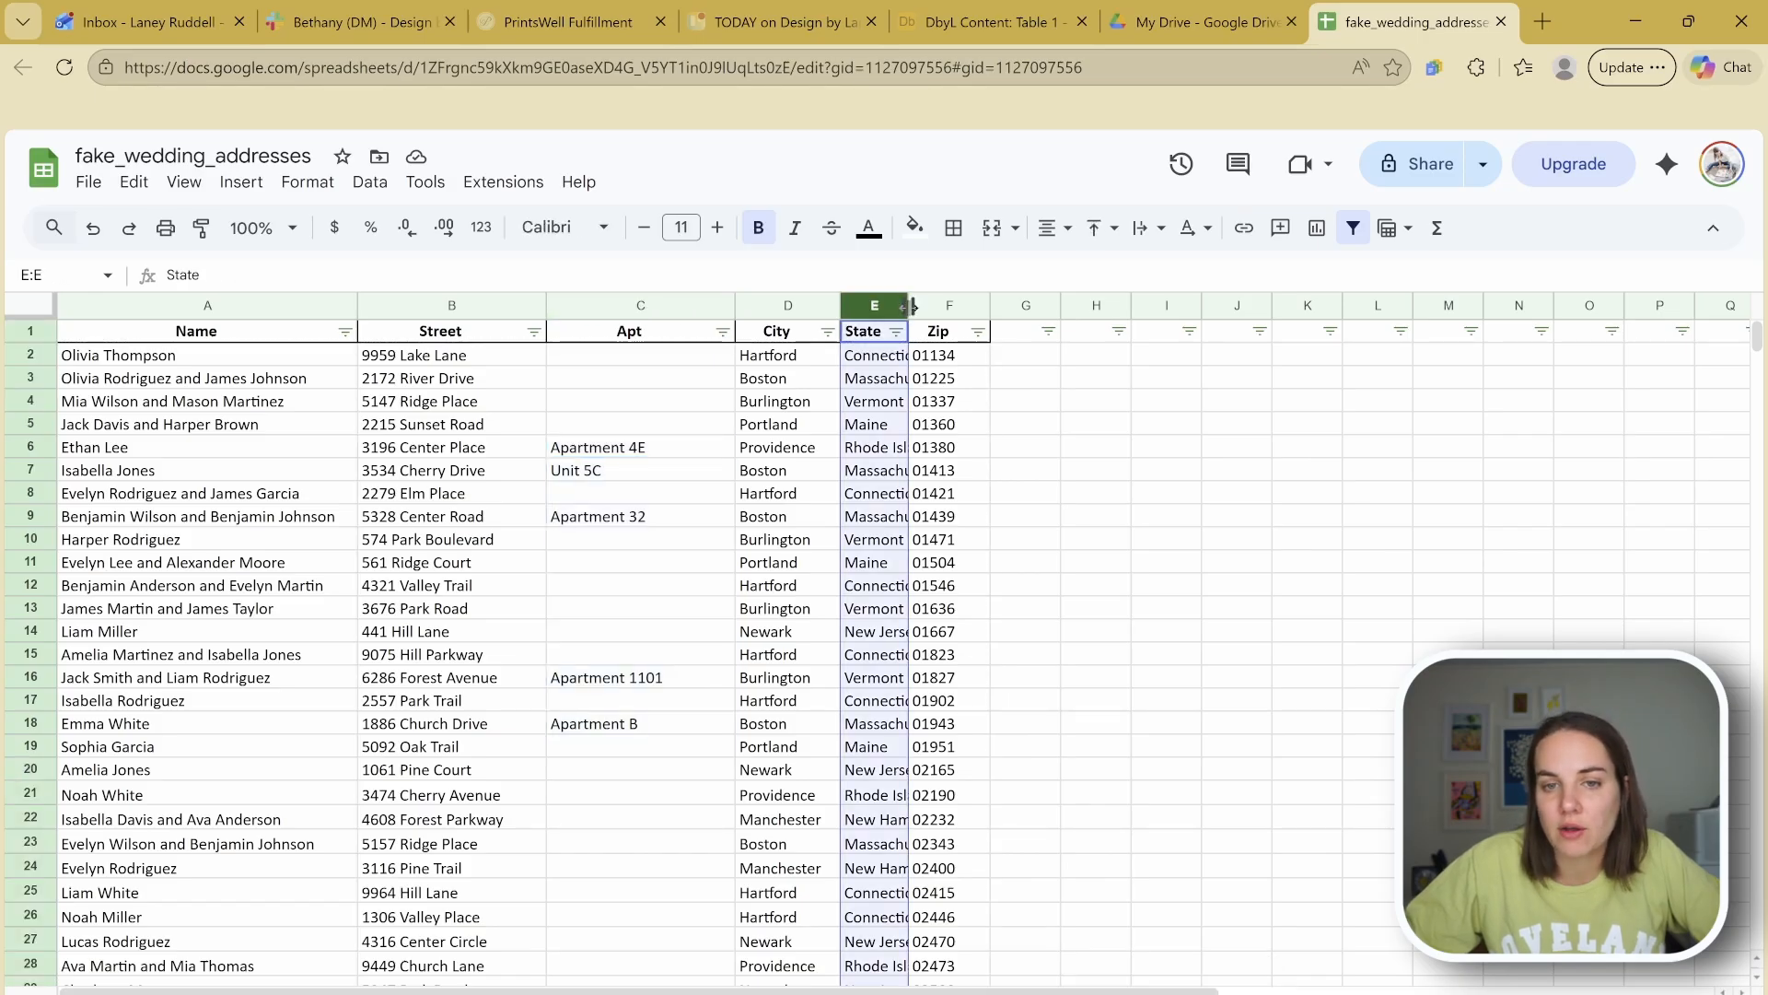
double_click(909, 305)
left_click_drag(1011, 366, 1034, 916)
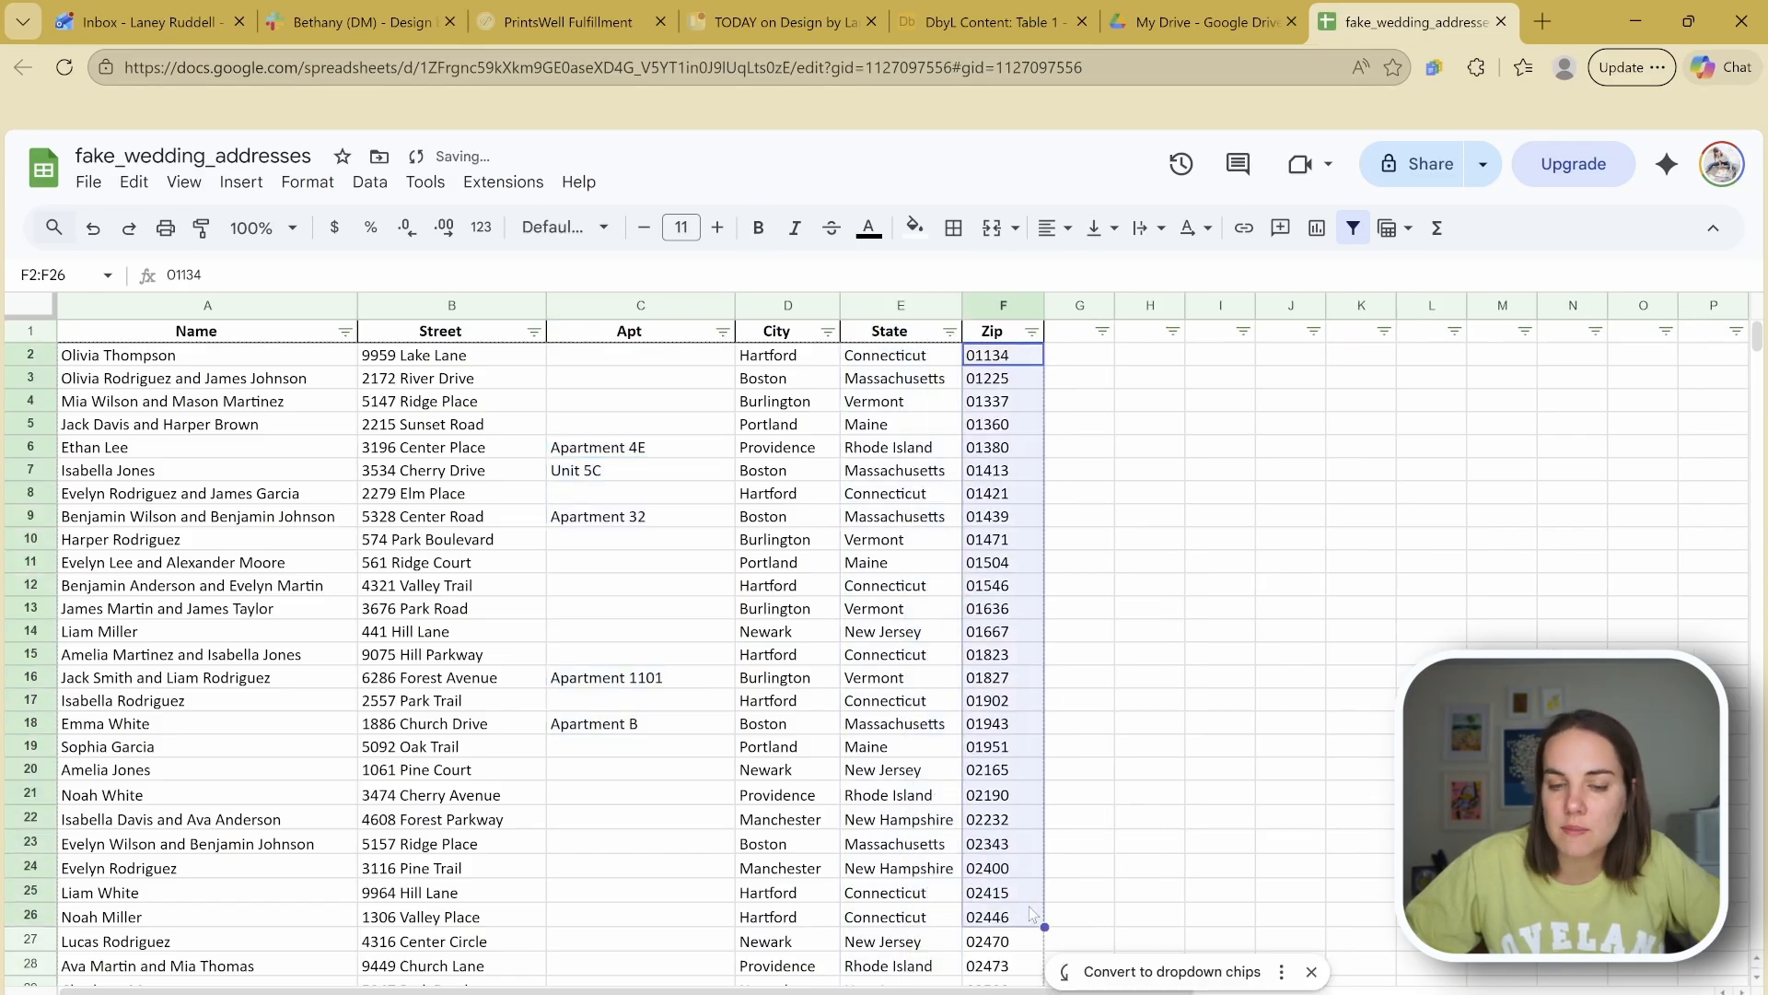
left_click(1133, 802)
scroll(1060, 698, "down", 20)
scroll(1059, 698, "down", 15)
scroll(1059, 698, "up", 20)
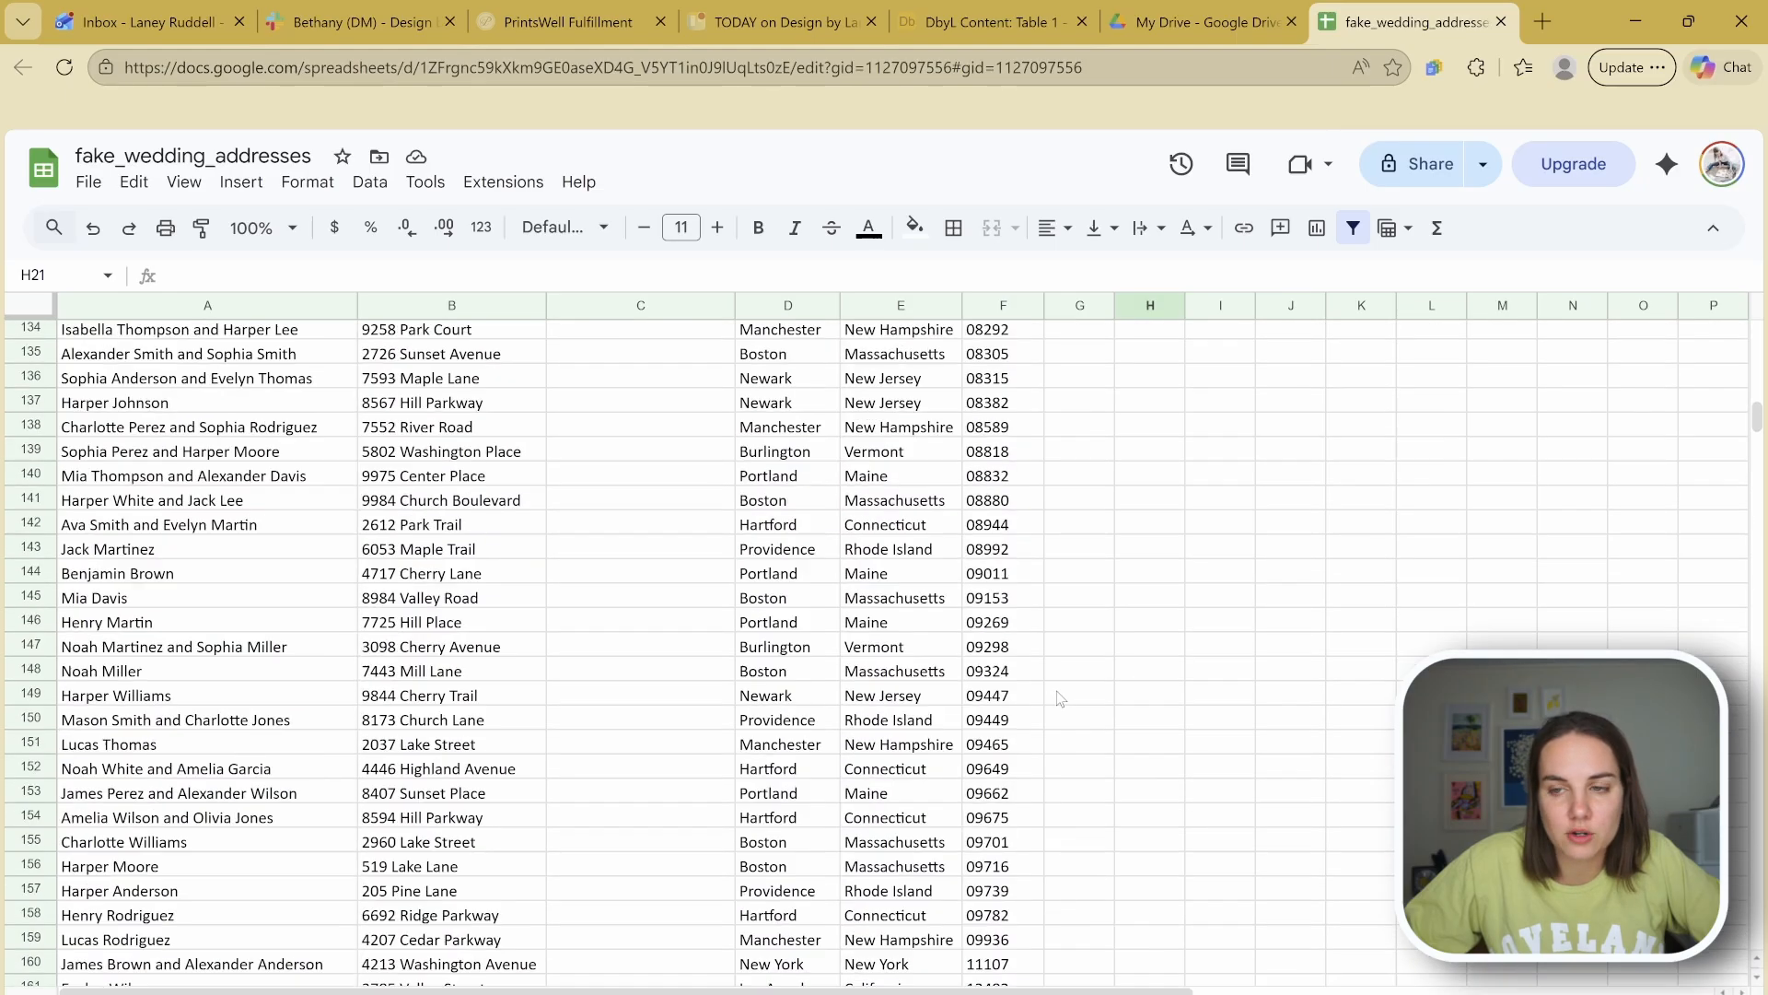
scroll(1059, 698, "up", 12)
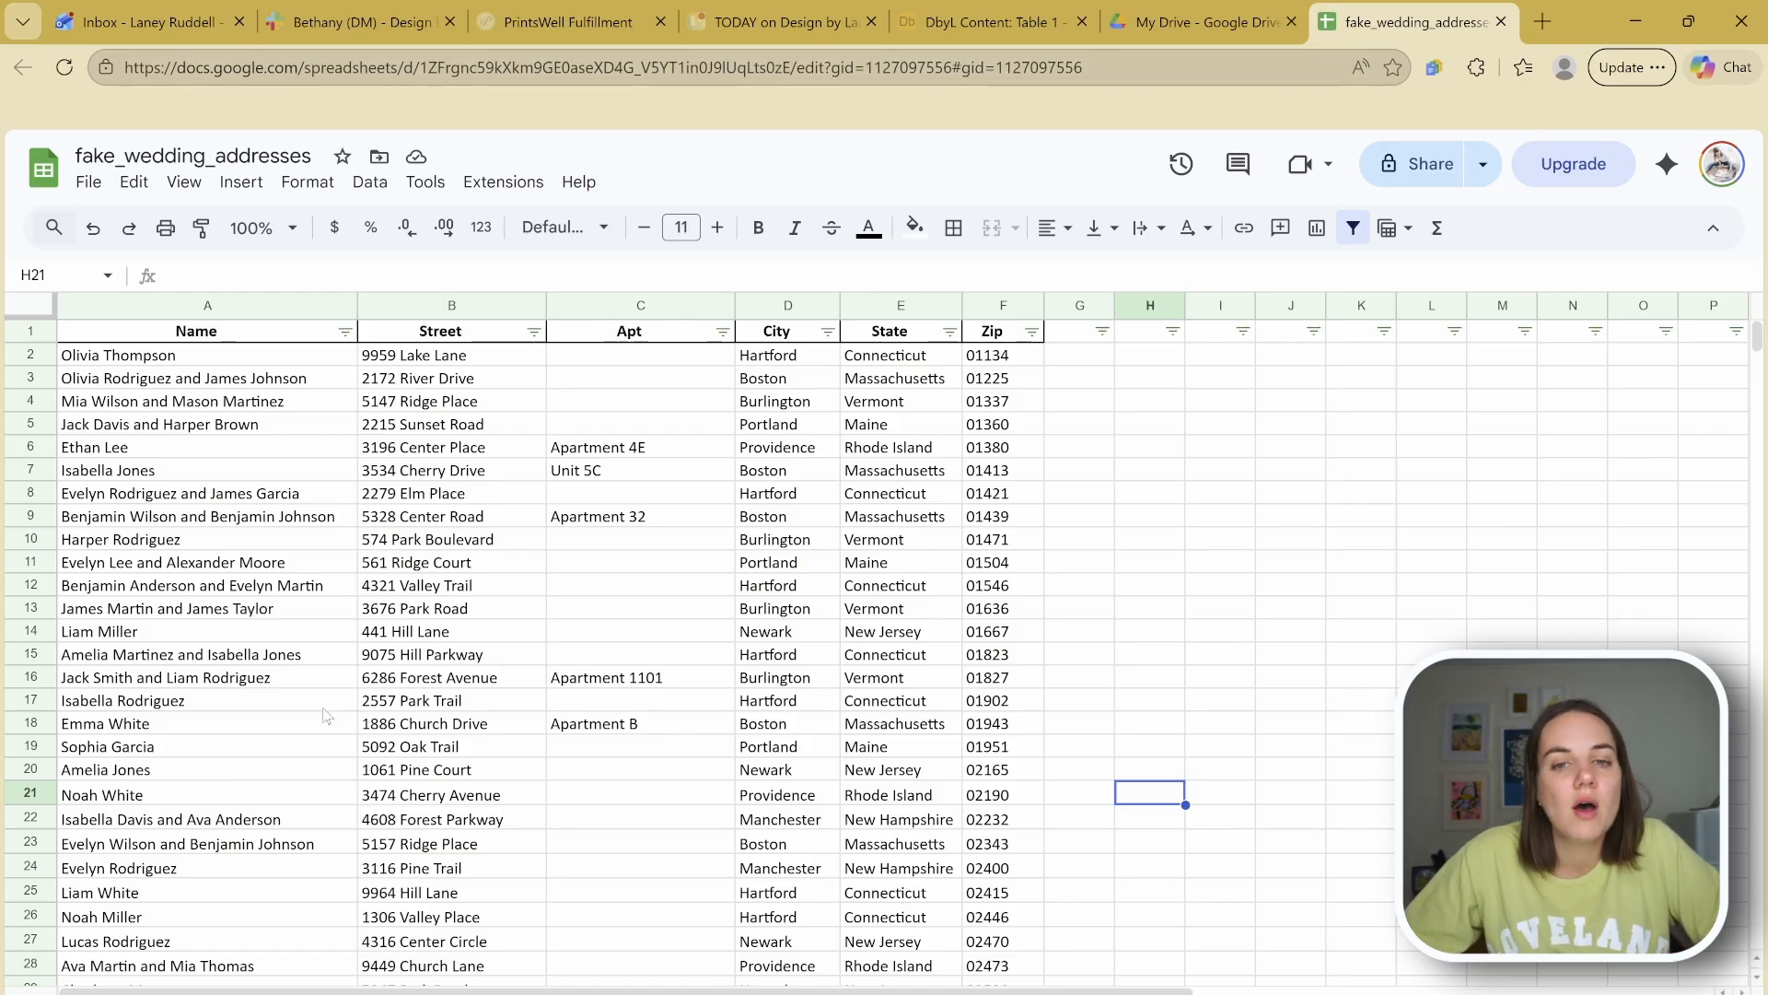
Step: Select the whole address table from the Name header, then deselect it
left_click(195, 338)
key("ctrl+a")
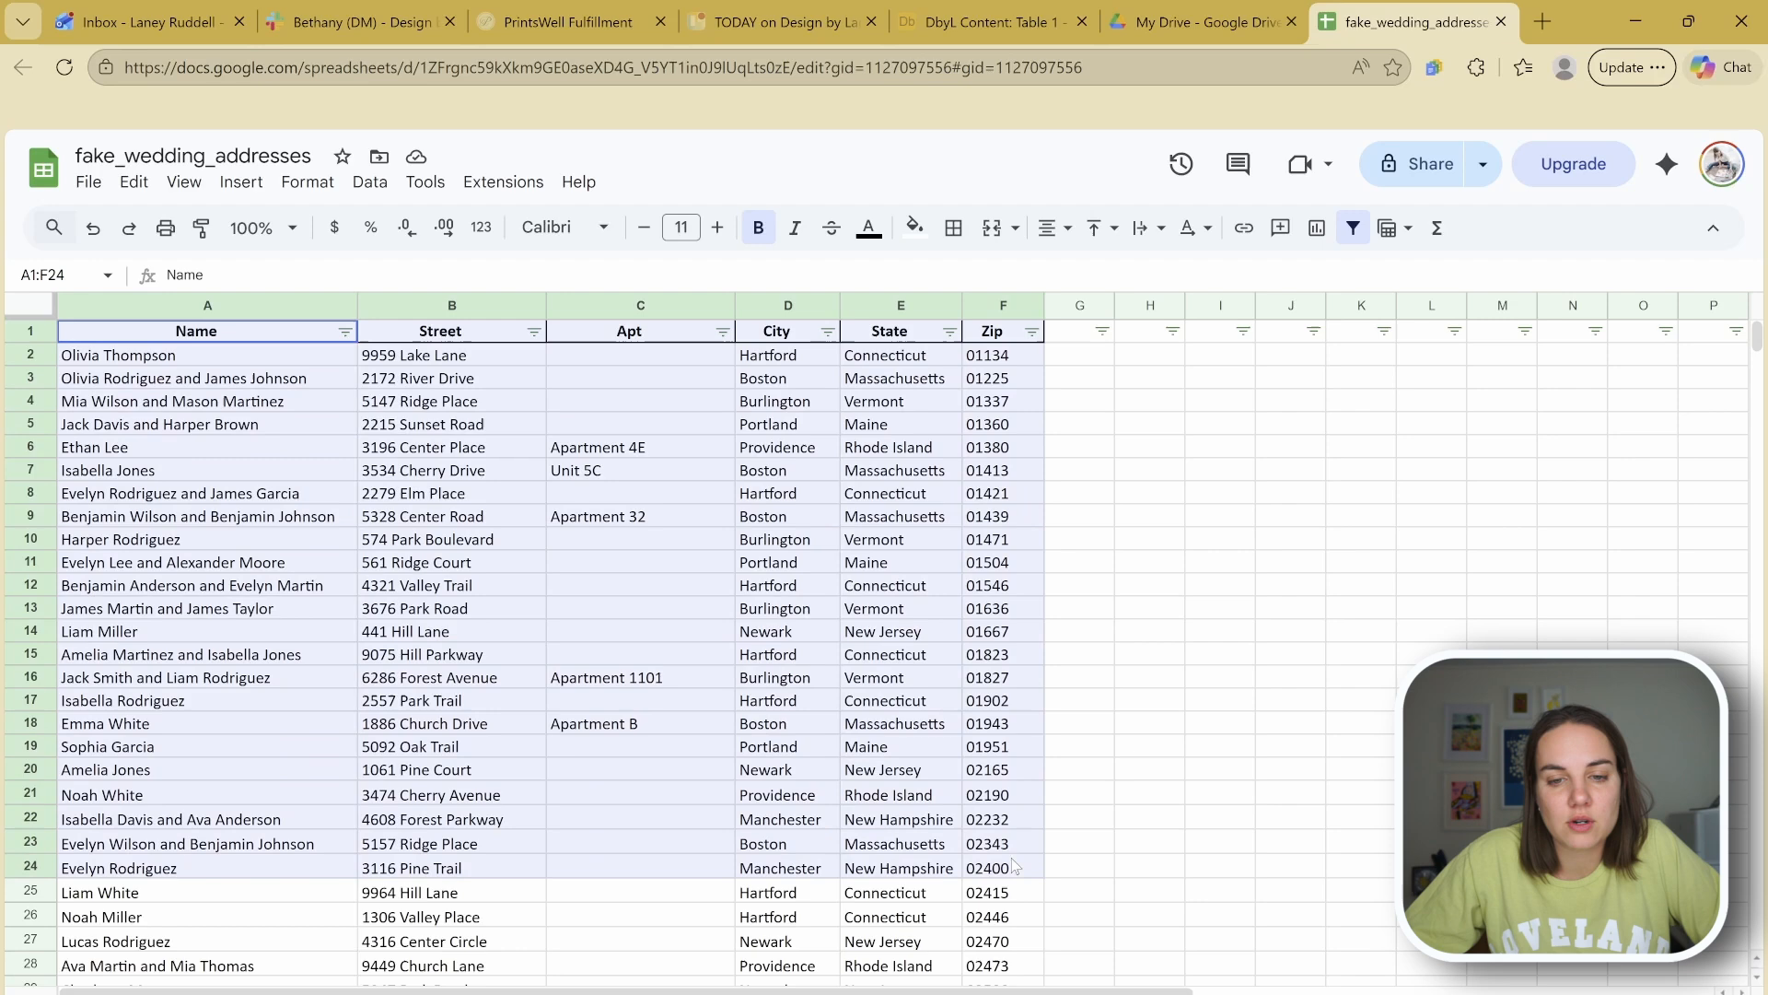
left_click(1216, 702)
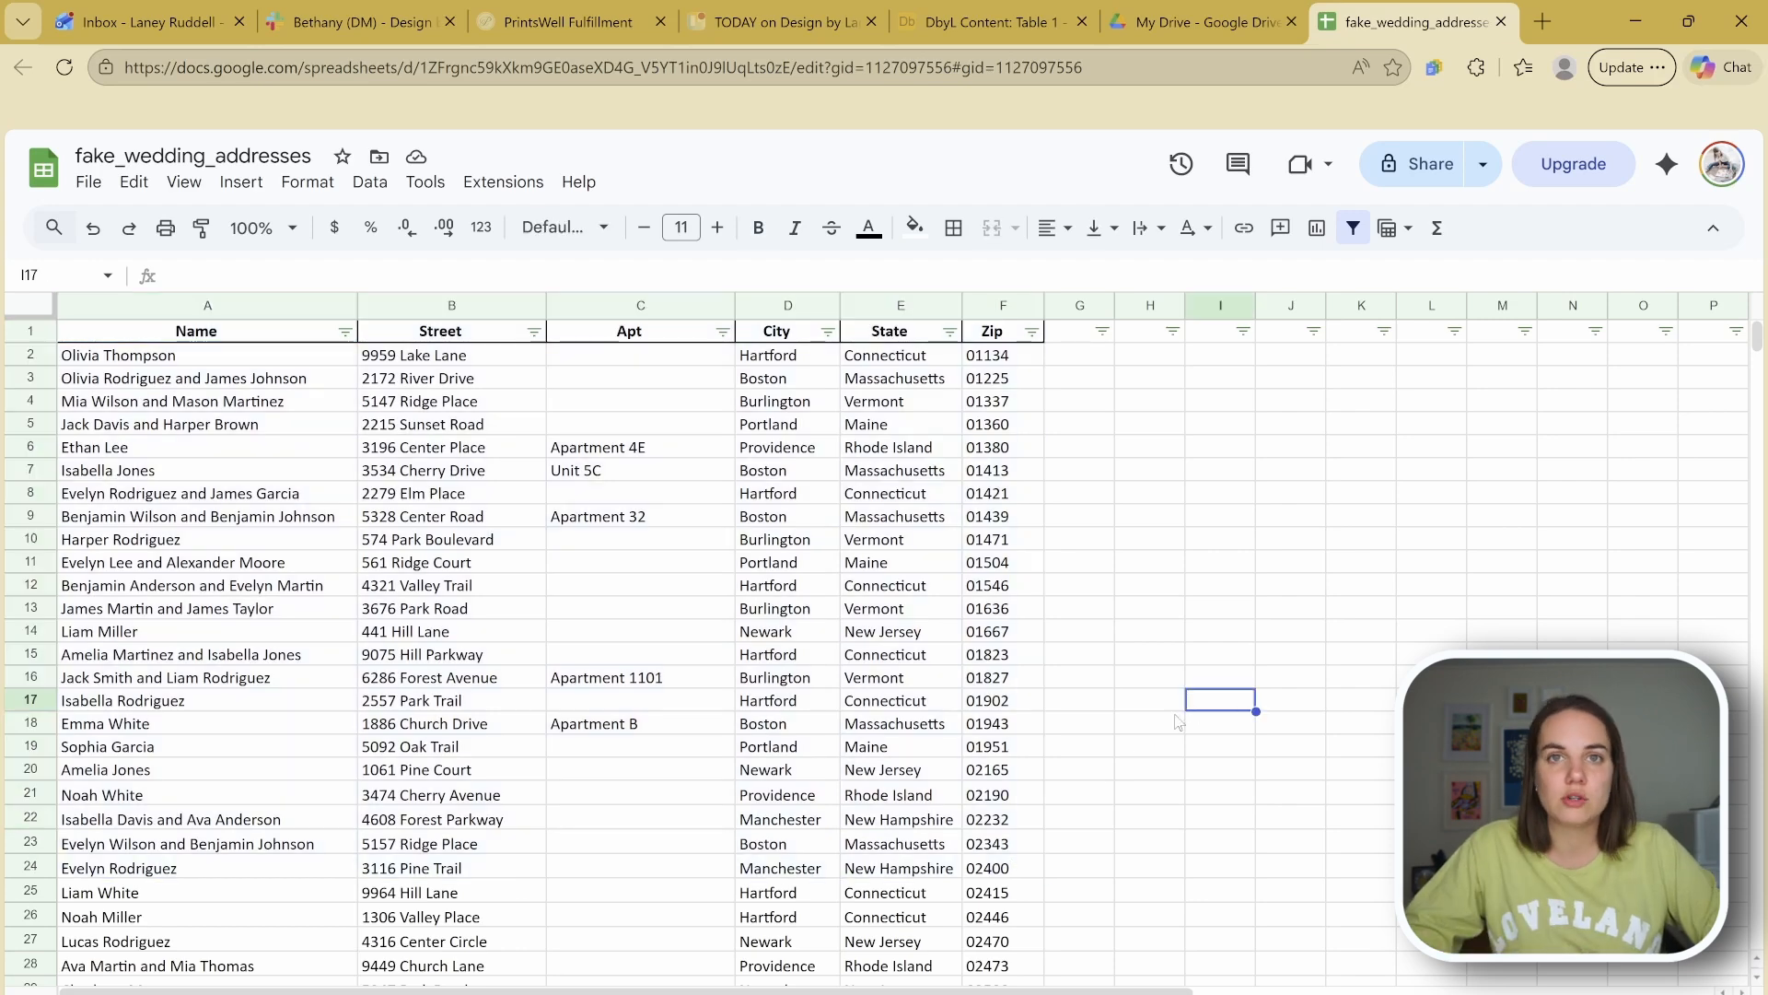